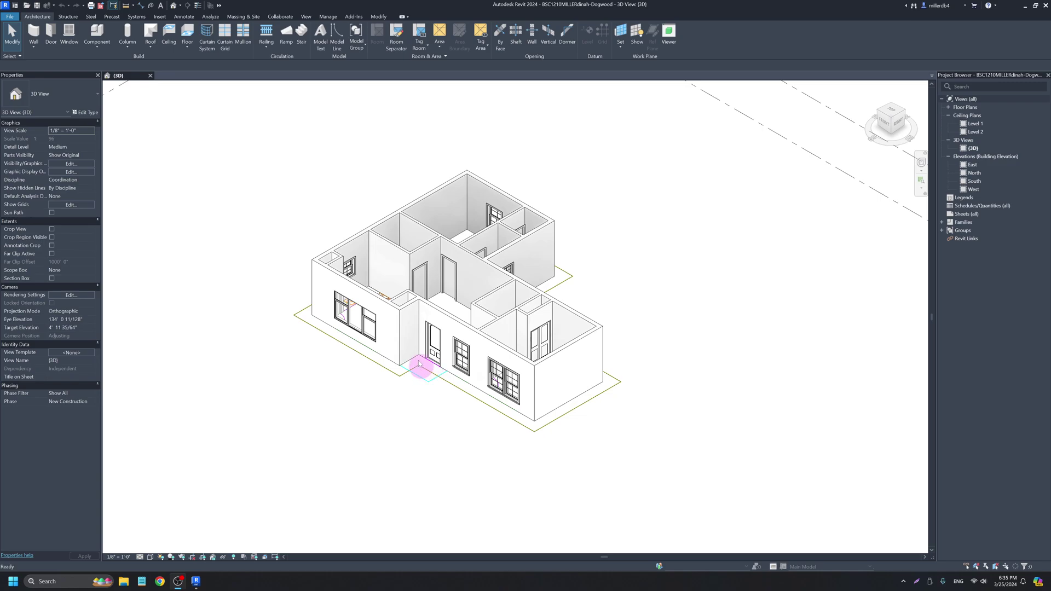
# - Inspect the types of the rear exterior wall and the interior partition beside it in the 3D model
pyautogui.scroll(5, 426, 294)
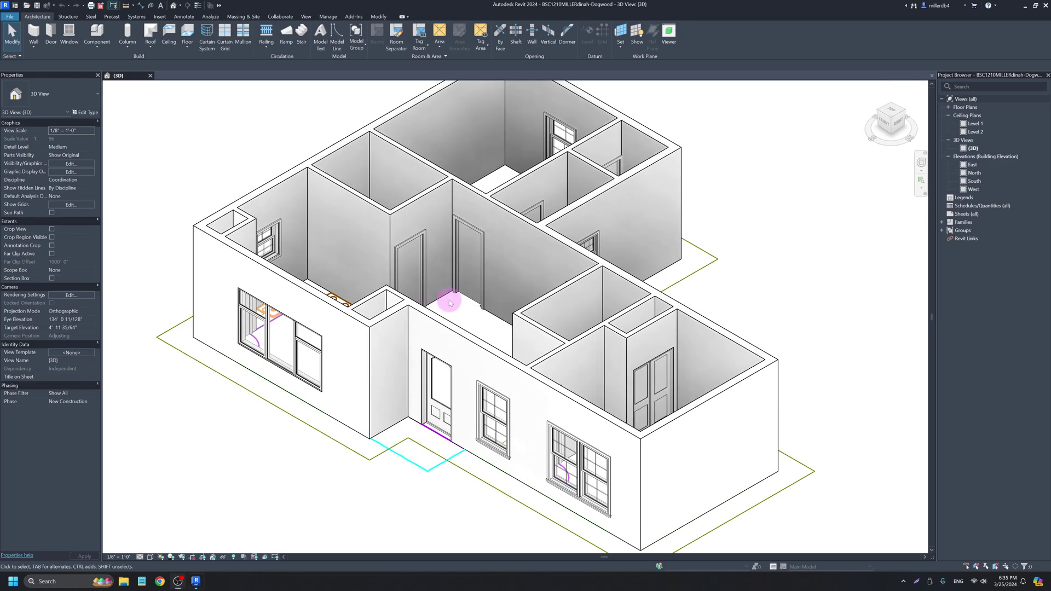
pyautogui.moveTo(476, 304); pyautogui.dragTo(434, 322, button='middle')
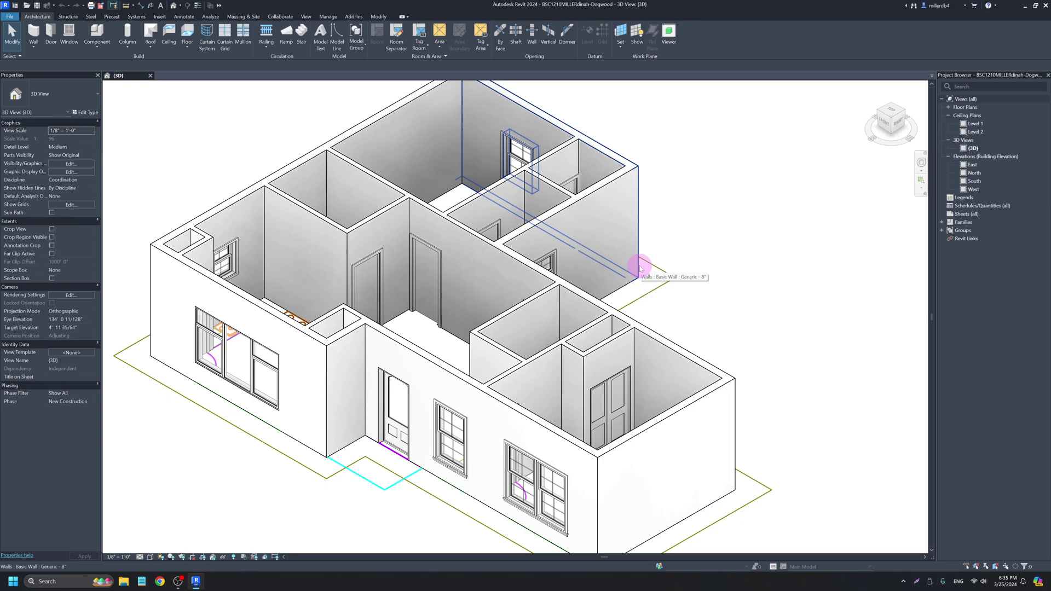
pyautogui.click(600, 187)
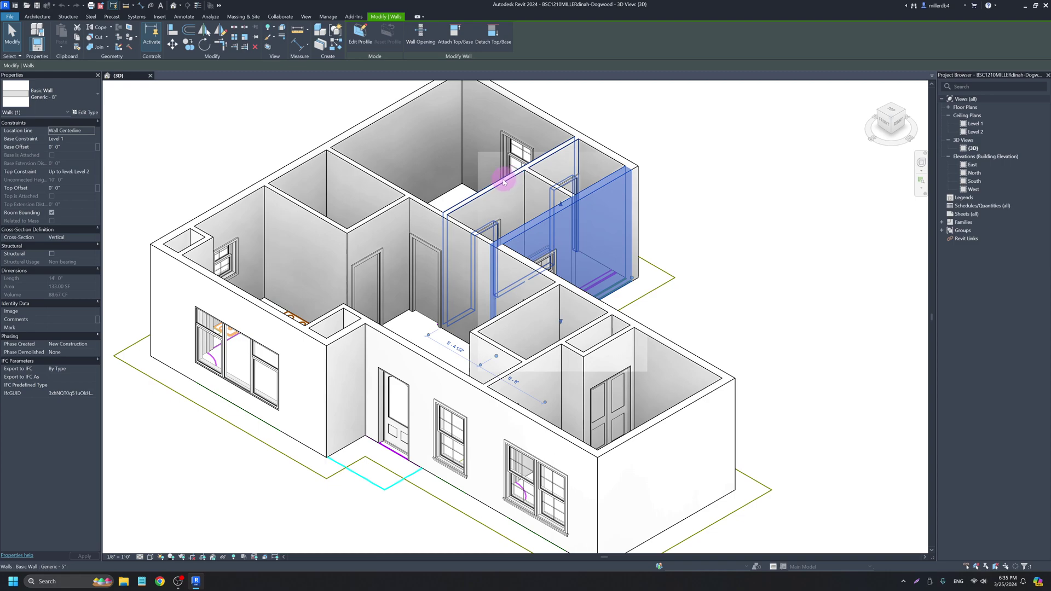
pyautogui.click(456, 208)
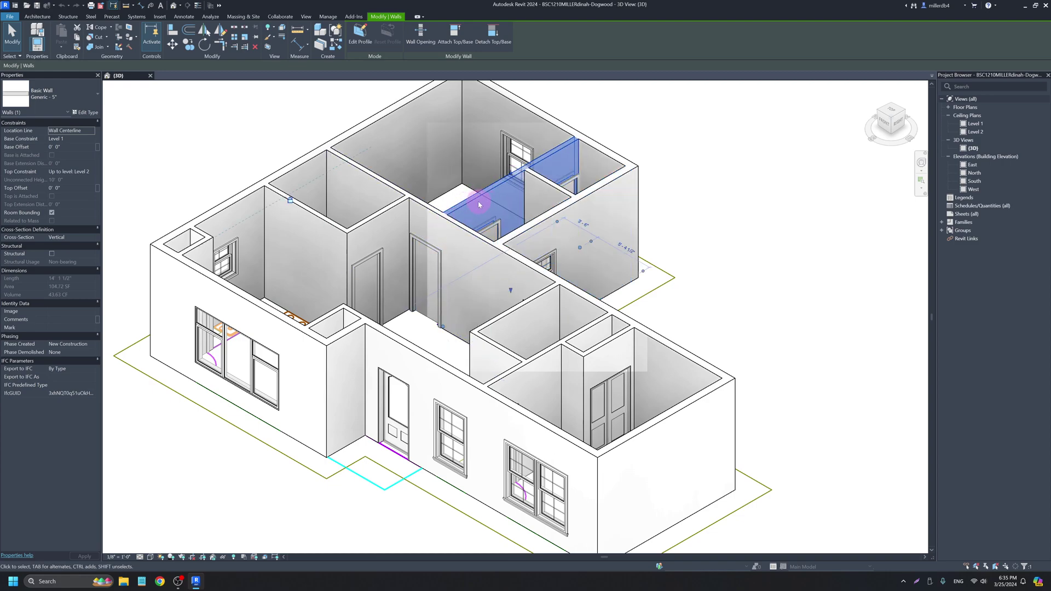
pyautogui.click(605, 187)
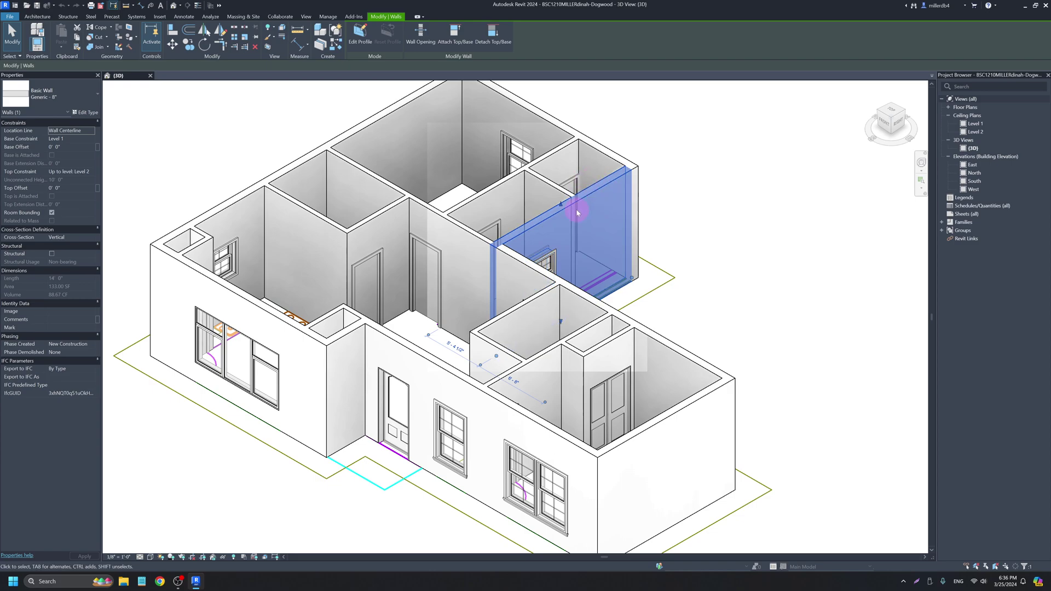
# - Open the structure of the long exterior wall's Generic - 8" type and insert three new layers
pyautogui.click(383, 116)
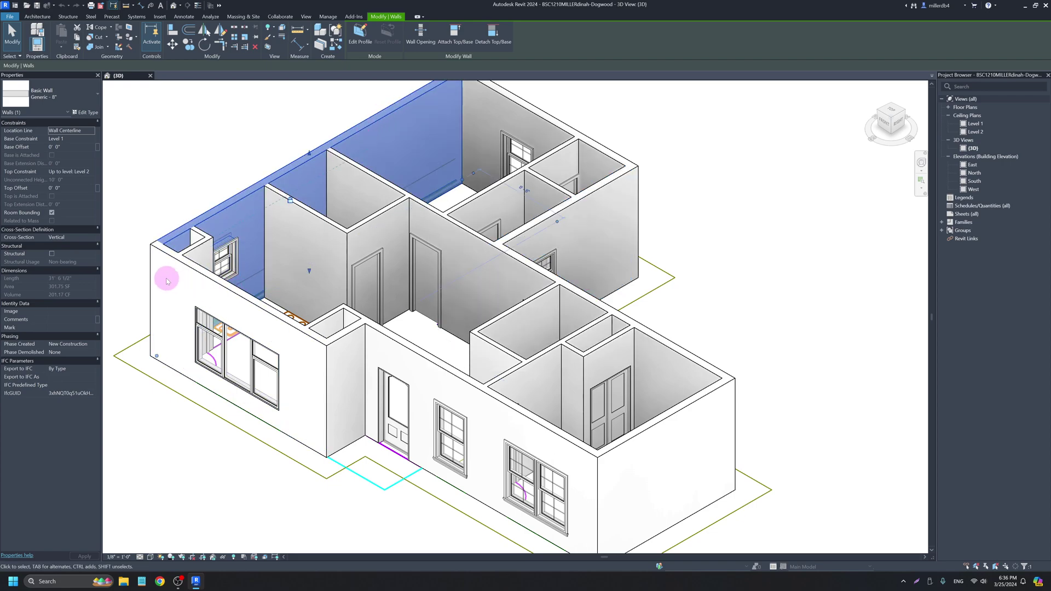
pyautogui.click(85, 113)
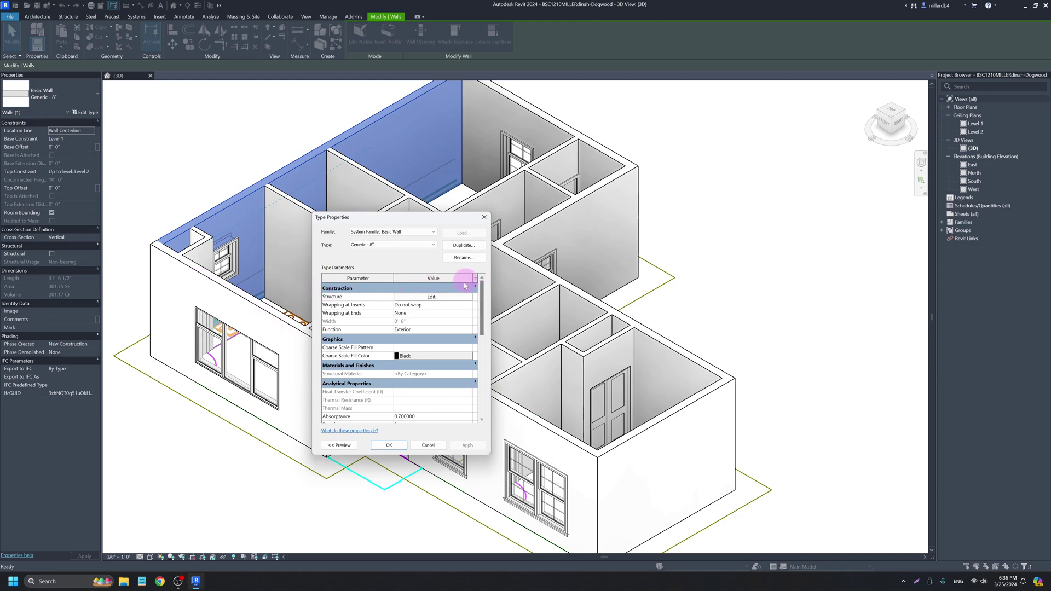
pyautogui.click(432, 297)
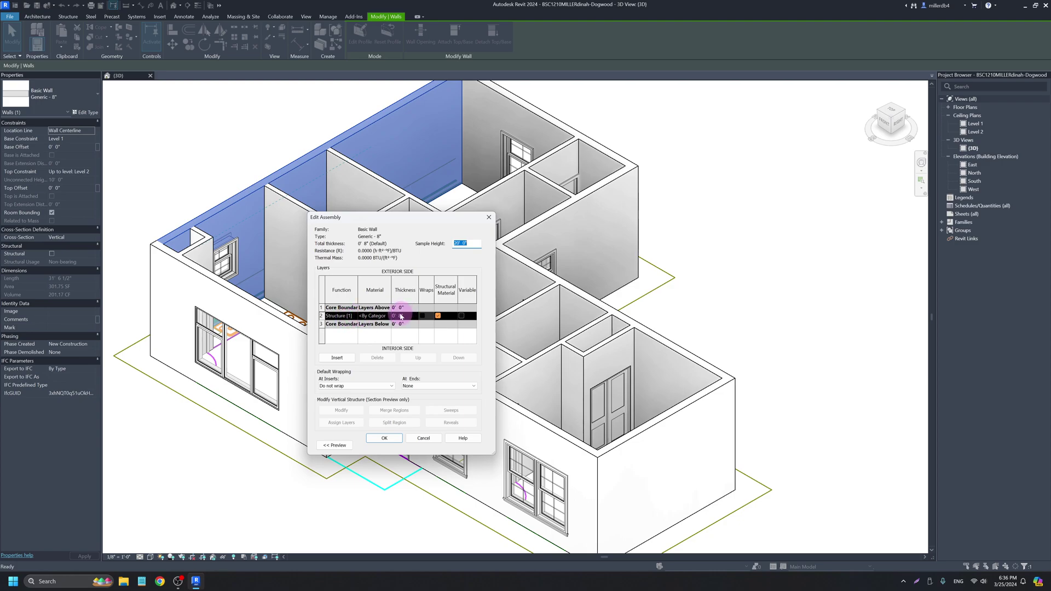
pyautogui.click(339, 358)
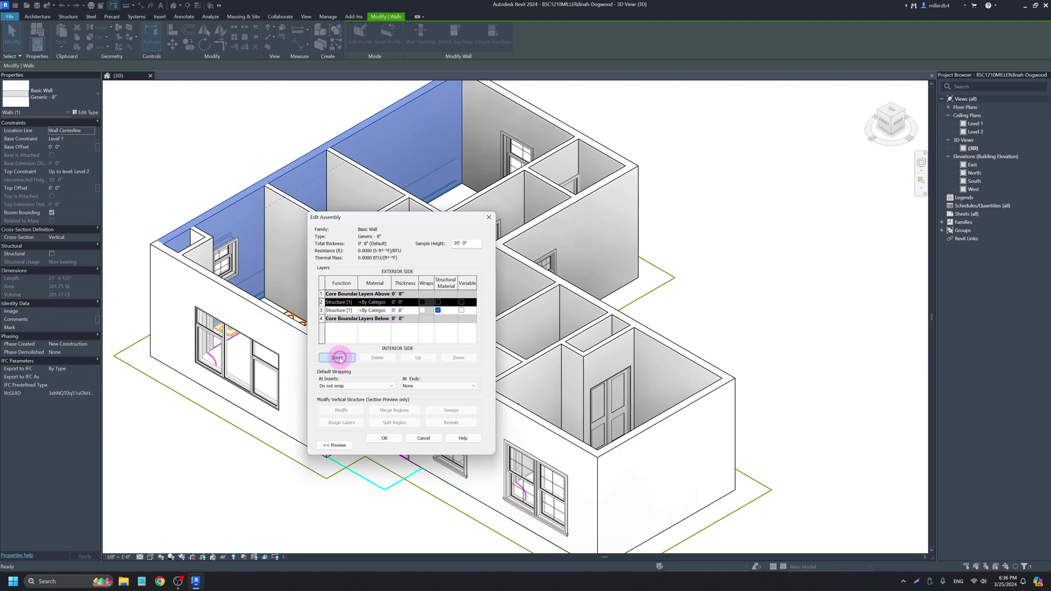
pyautogui.click(339, 358)
pyautogui.click(339, 359)
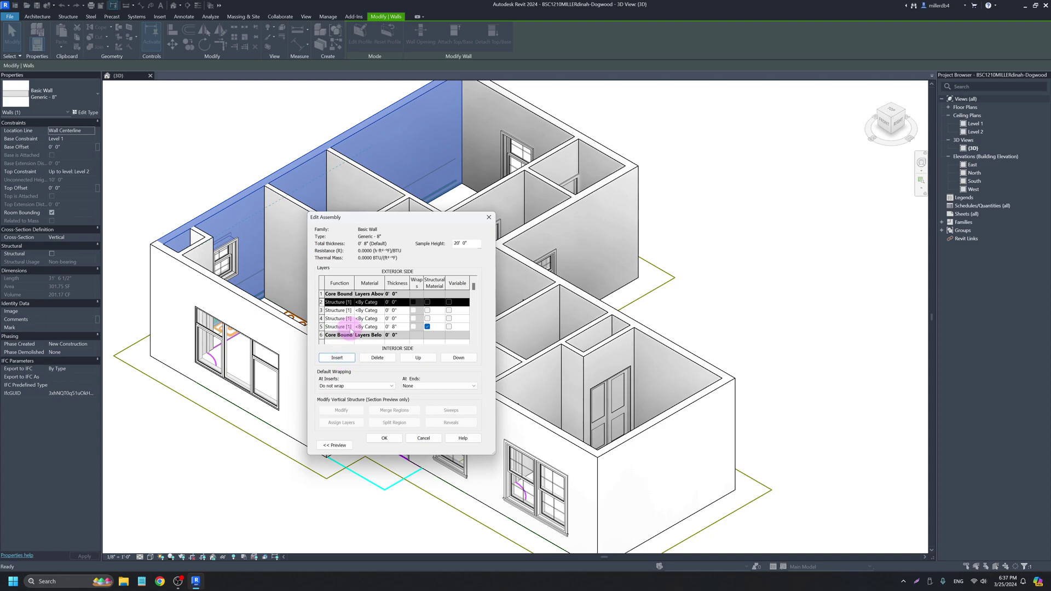
# - Move two new layers outside the exterior core boundary and the 8" layer inside the interior core boundary
pyautogui.click(416, 358)
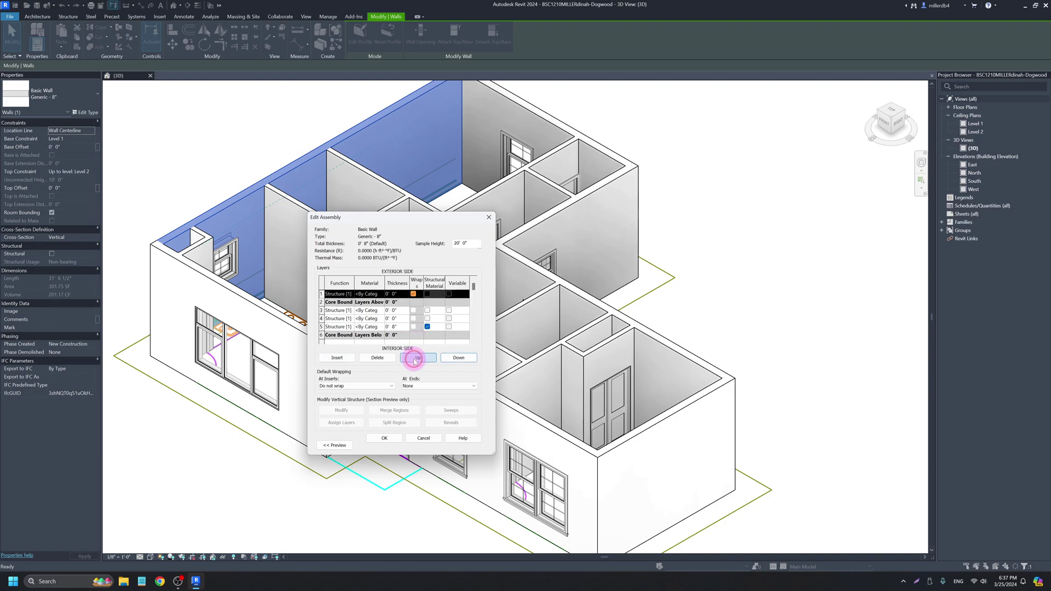
pyautogui.click(370, 311)
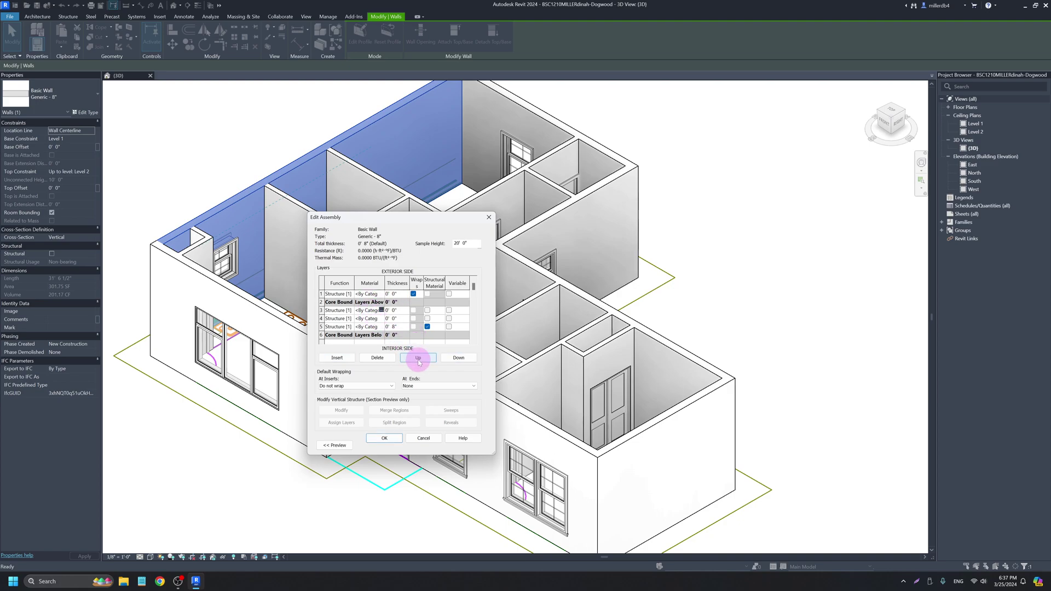
pyautogui.click(417, 358)
pyautogui.click(374, 326)
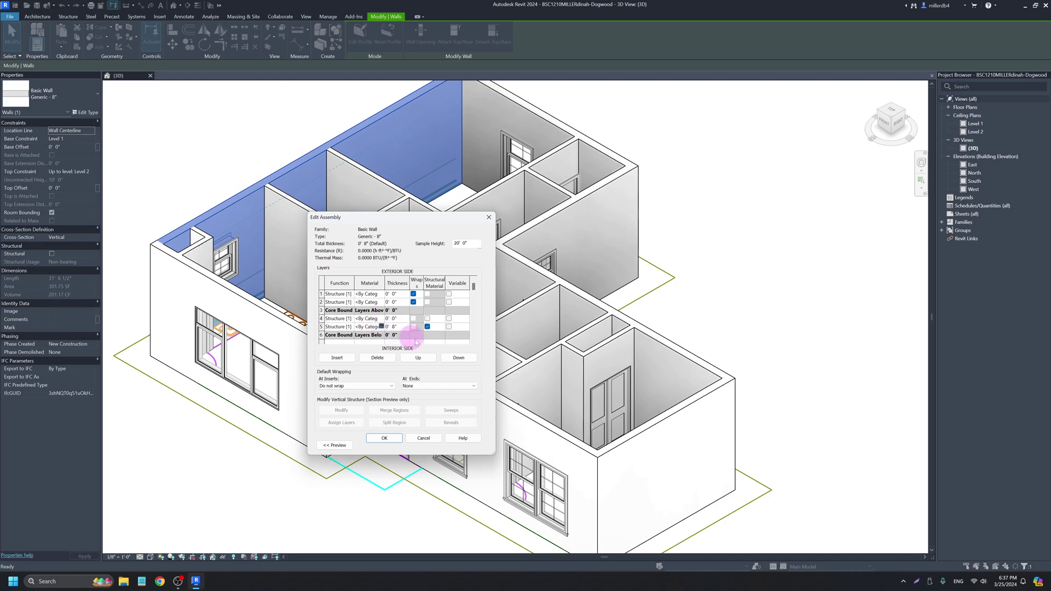
pyautogui.click(462, 361)
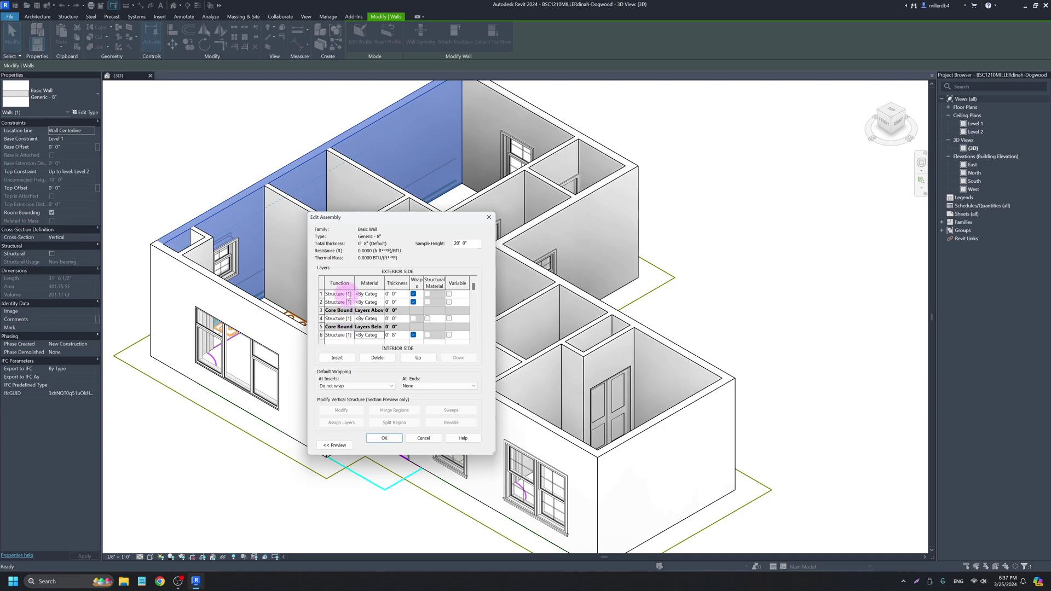
# - Set the layer functions to Finish 1 [4] for layer 1, Substrate [2] for layer 2 and Finish 2 [5] for layer 6
pyautogui.click(347, 295)
pyautogui.click(350, 296)
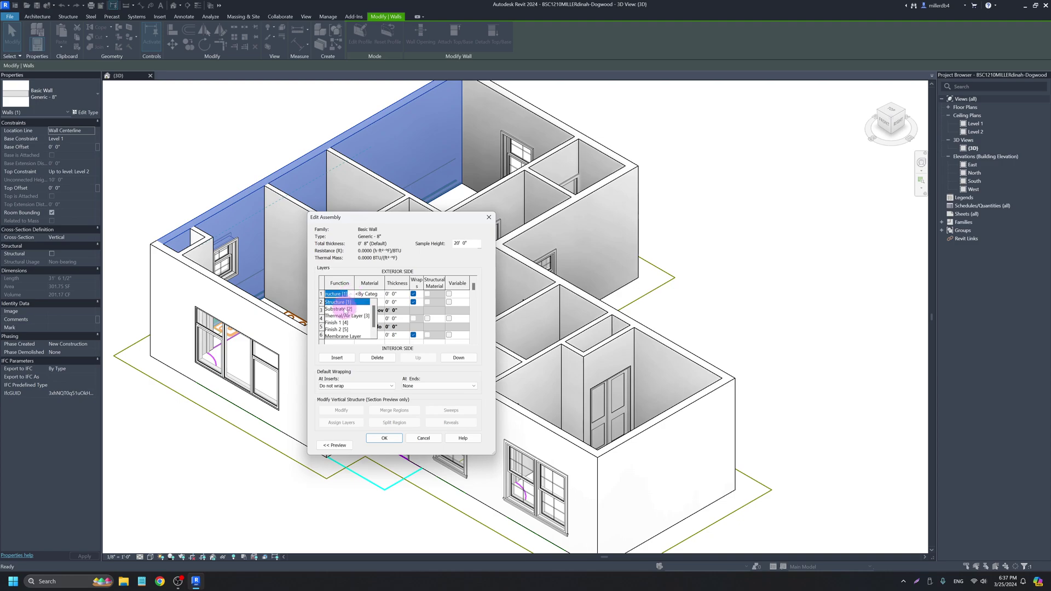
pyautogui.click(335, 323)
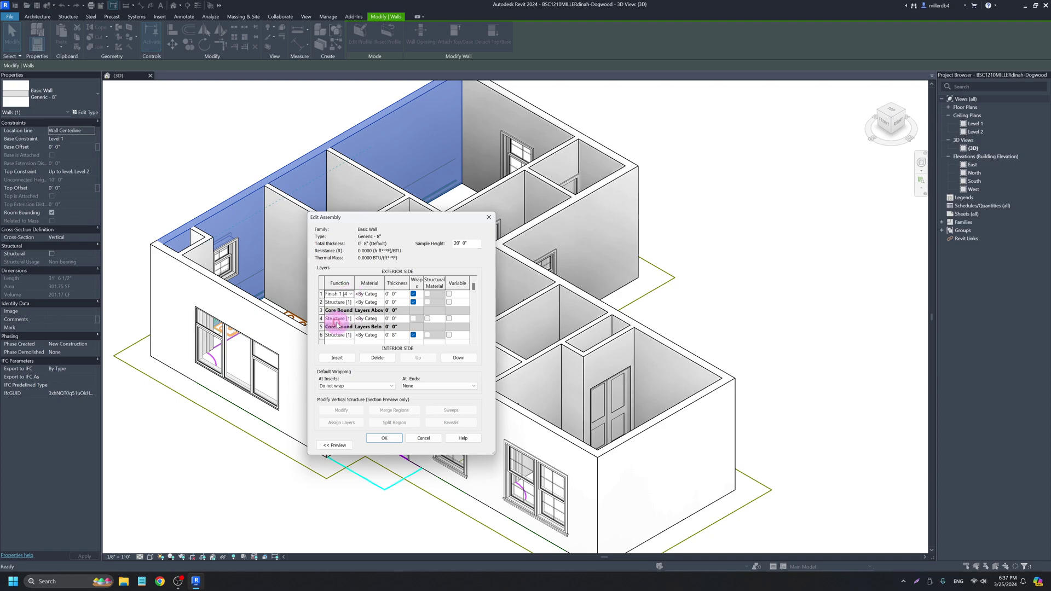
pyautogui.click(349, 303)
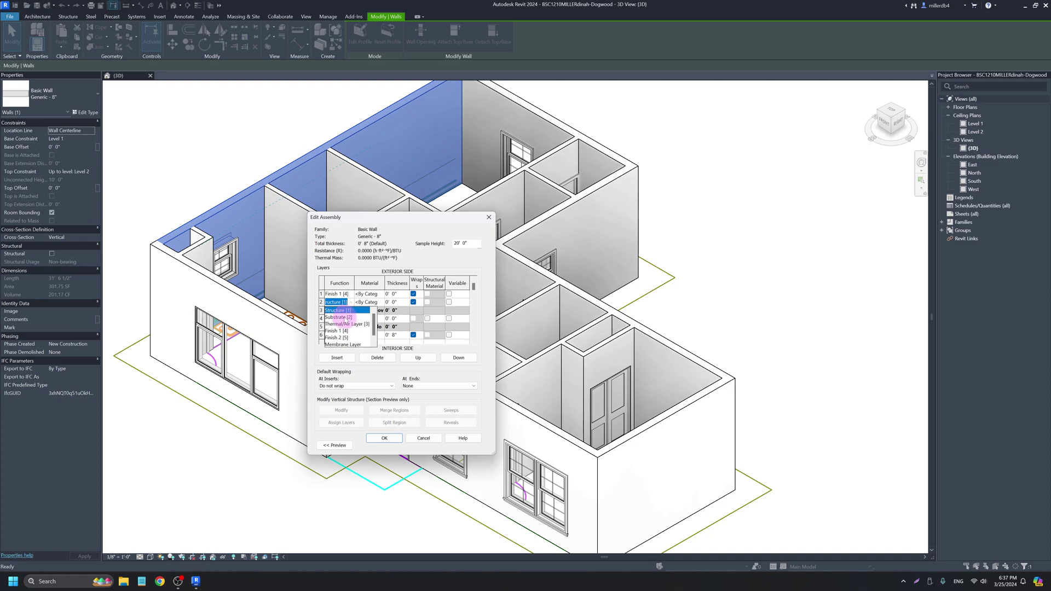
pyautogui.click(346, 317)
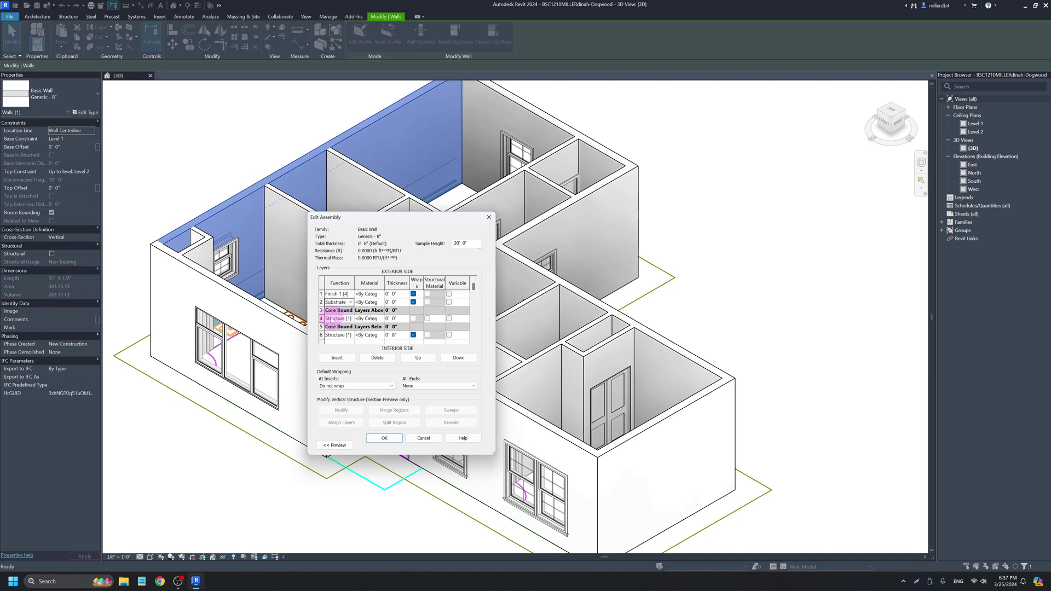
pyautogui.click(342, 335)
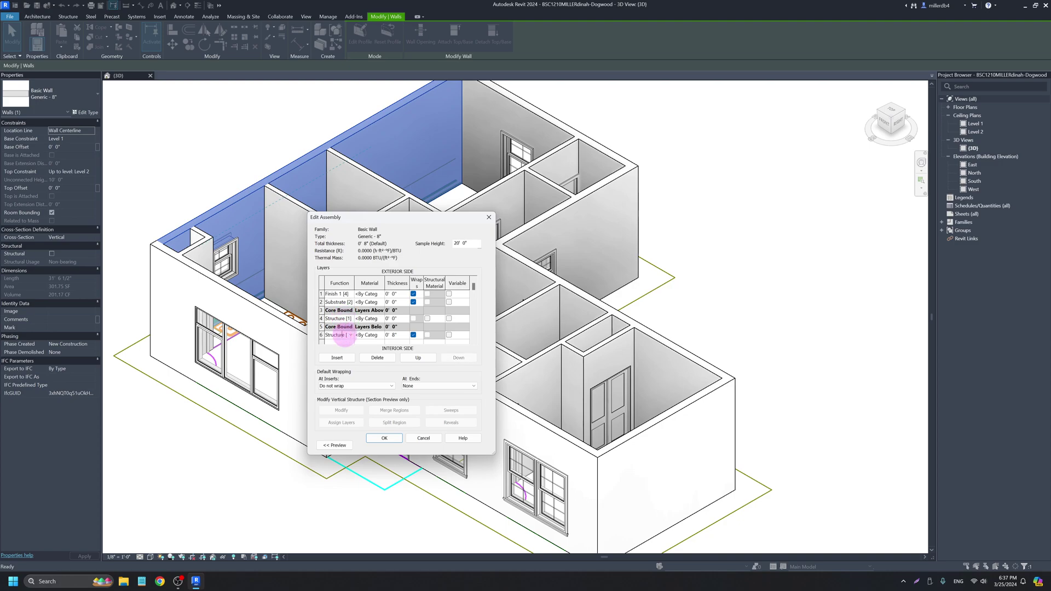
pyautogui.click(346, 335)
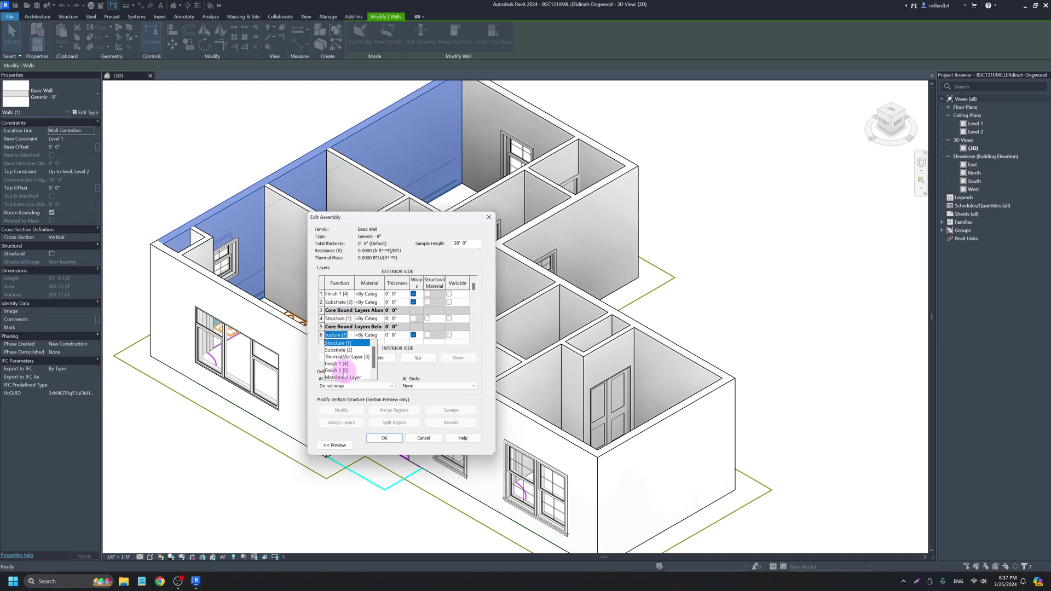
pyautogui.click(338, 370)
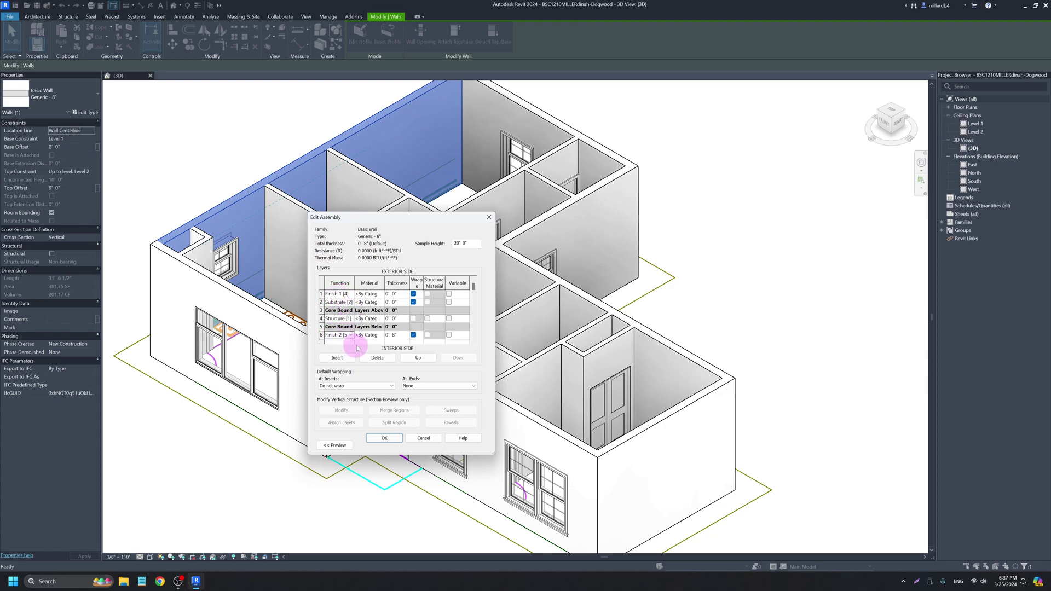
# - Set the thickness of the Finish 1 layer to 3/4" and the Substrate layer to 1/2"
pyautogui.click(393, 294)
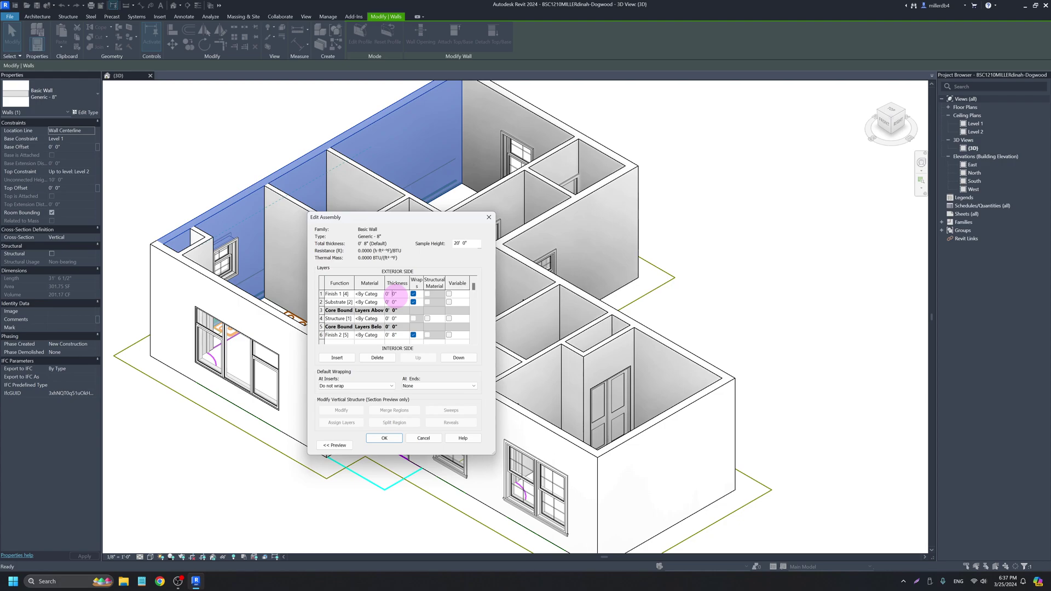
pyautogui.click(394, 295)
pyautogui.doubleClick(394, 294)
pyautogui.click(394, 302)
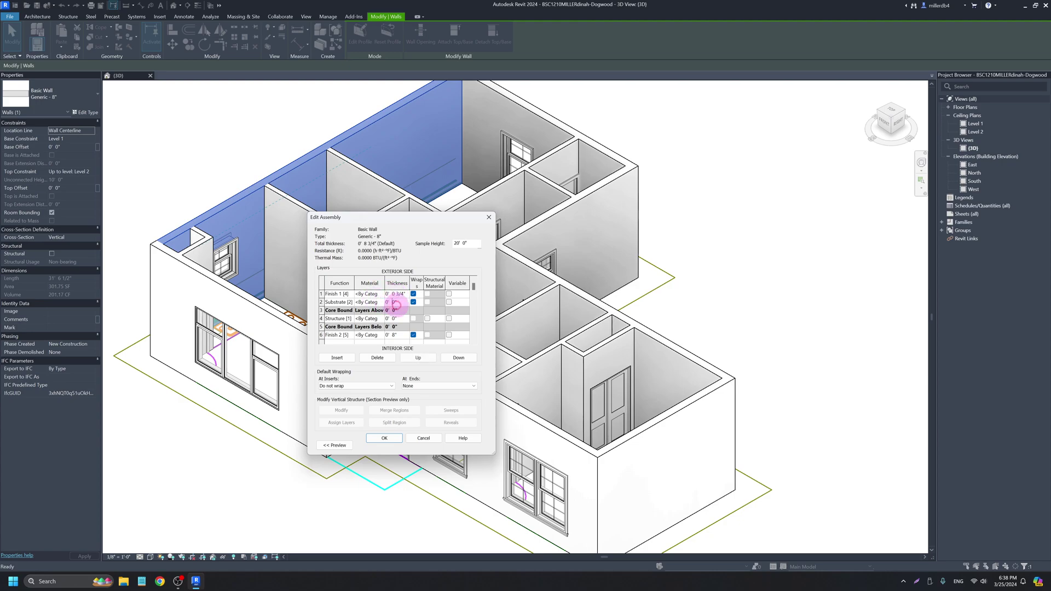
pyautogui.doubleClick(393, 302)
pyautogui.write('.5')
# - Set the thickness of the Structure layer to 5 1/2" and the Finish 2 layer to 1/2"
pyautogui.click(393, 319)
pyautogui.doubleClick(393, 319)
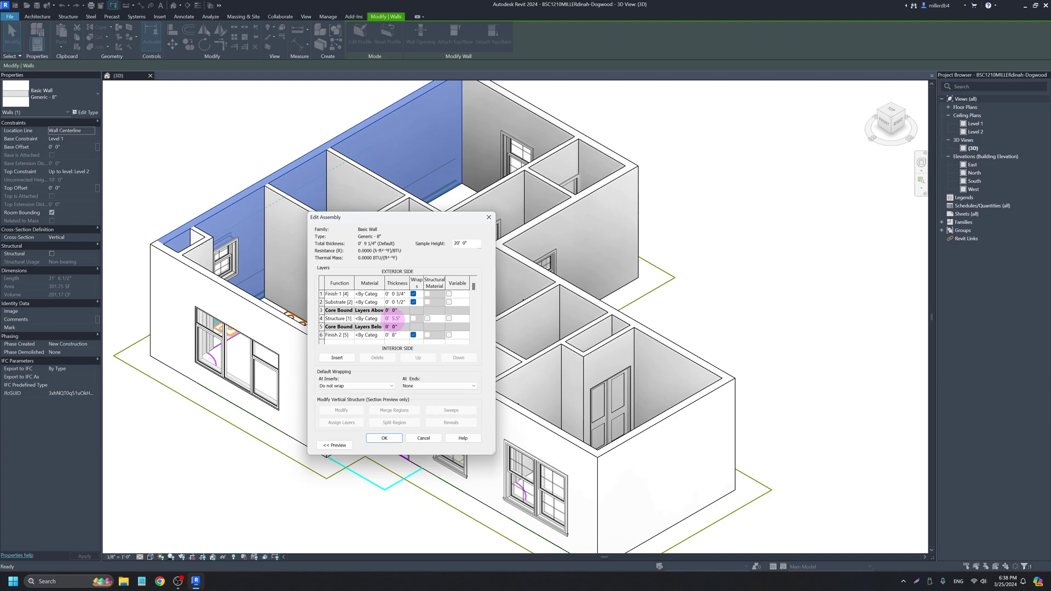
pyautogui.click(394, 335)
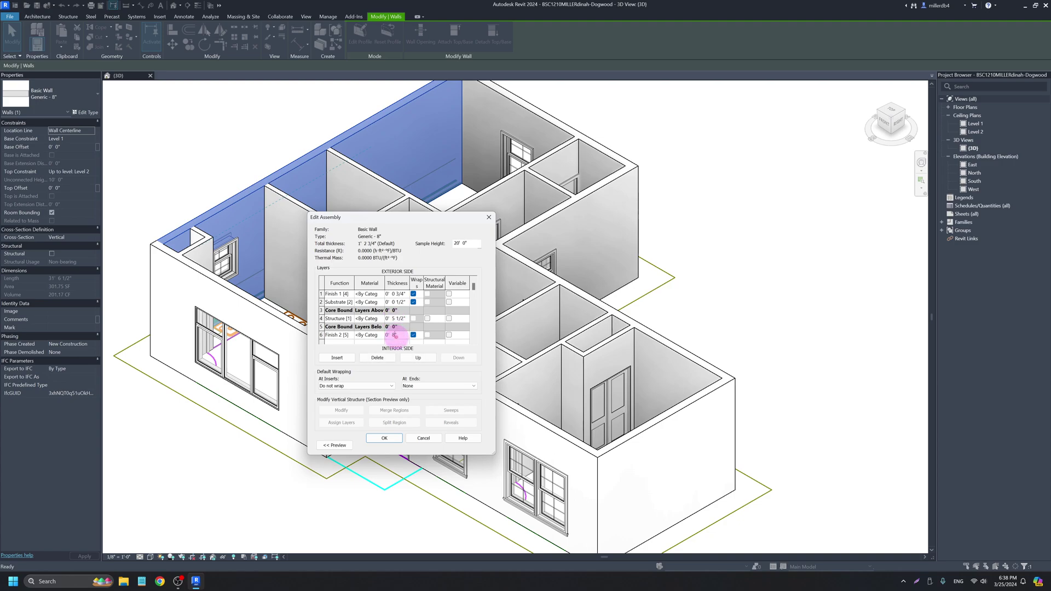
pyautogui.doubleClick(394, 335)
pyautogui.write('.58')
pyautogui.press('Tab')
pyautogui.doubleClick(404, 335)
pyautogui.press('XF86AudioRaiseVolume')
pyautogui.press('BackSpace')
pyautogui.write('1/2')
pyautogui.press('Tab')
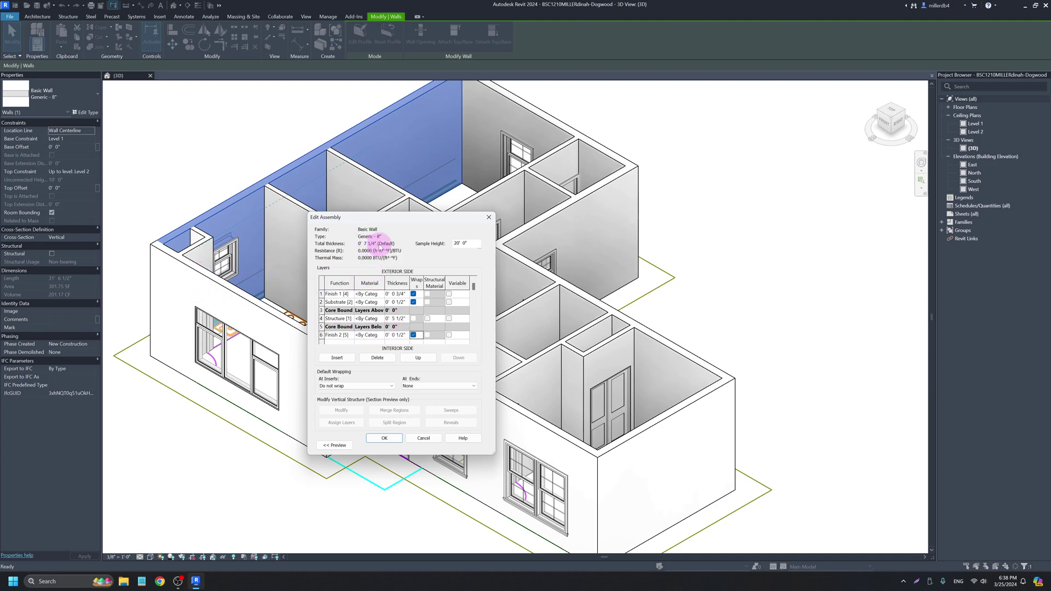
# - Search the materials for "gyp" for the Finish 2 layer and select Gypsum Wall Board
pyautogui.click(378, 335)
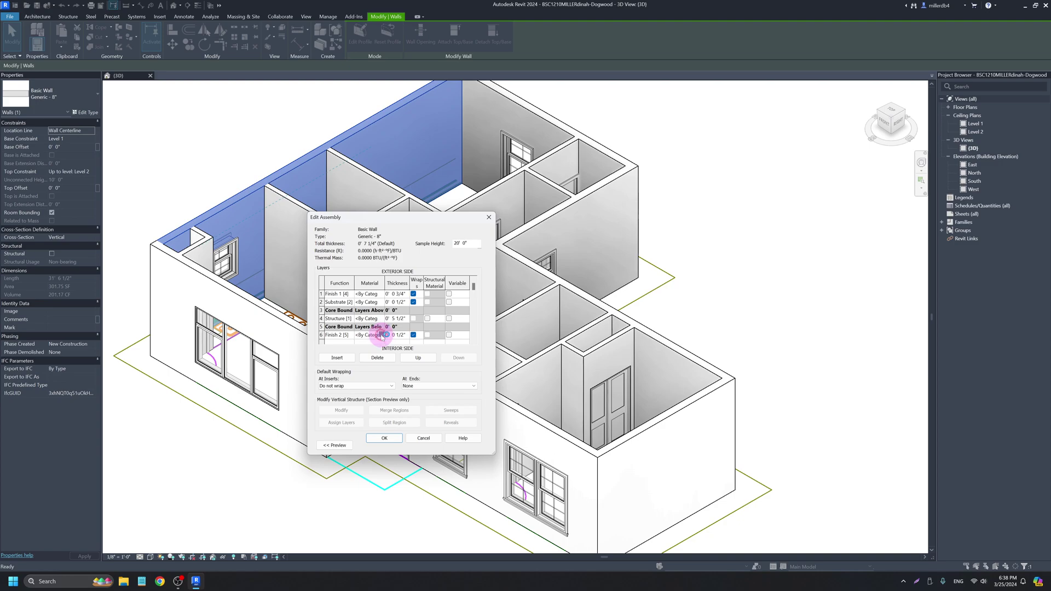
pyautogui.click(385, 334)
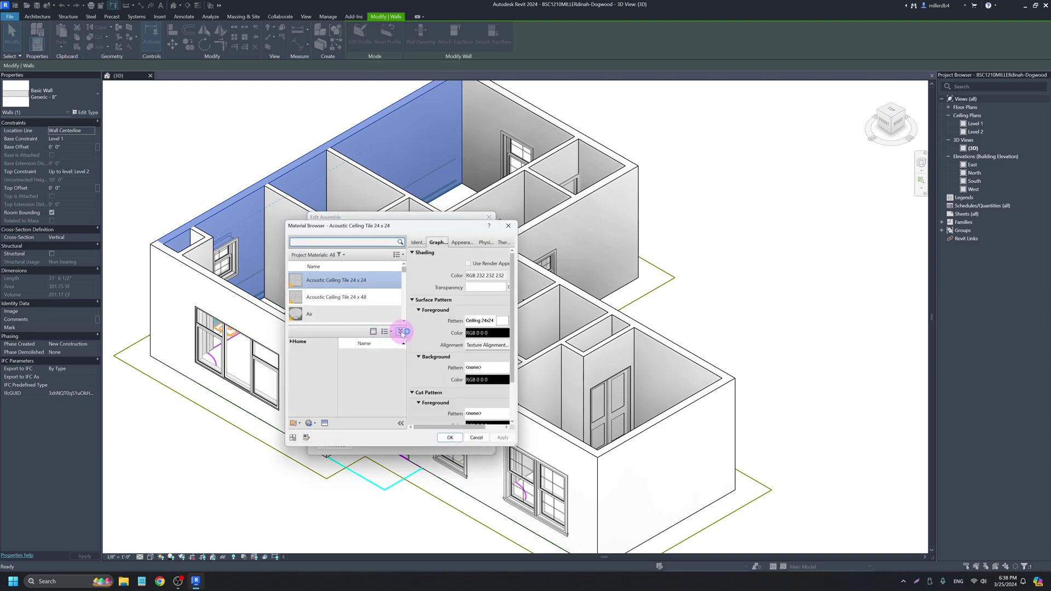
pyautogui.click(419, 242)
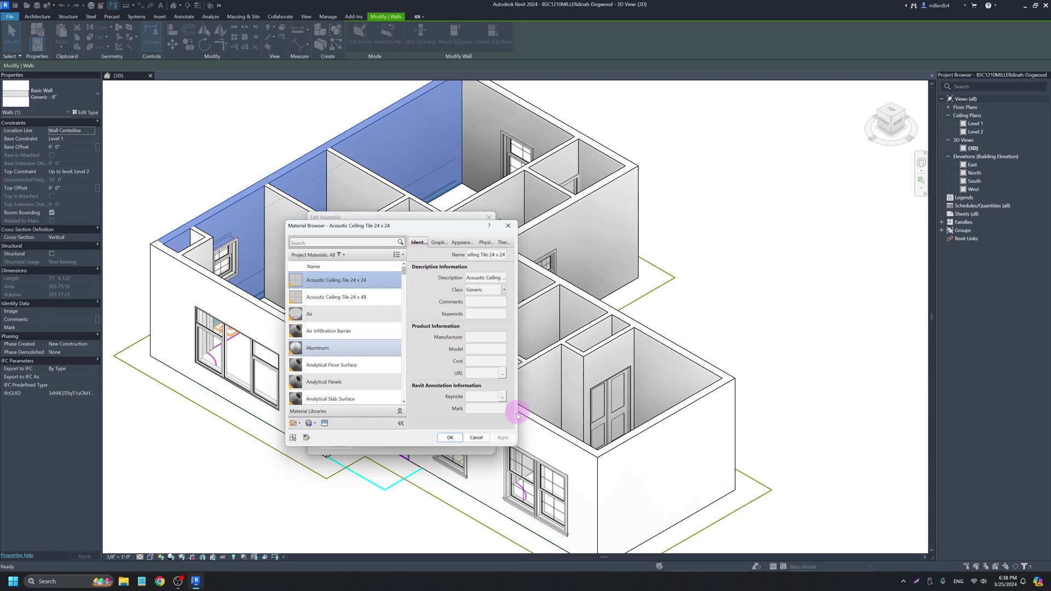
pyautogui.moveTo(515, 446); pyautogui.dragTo(575, 444)
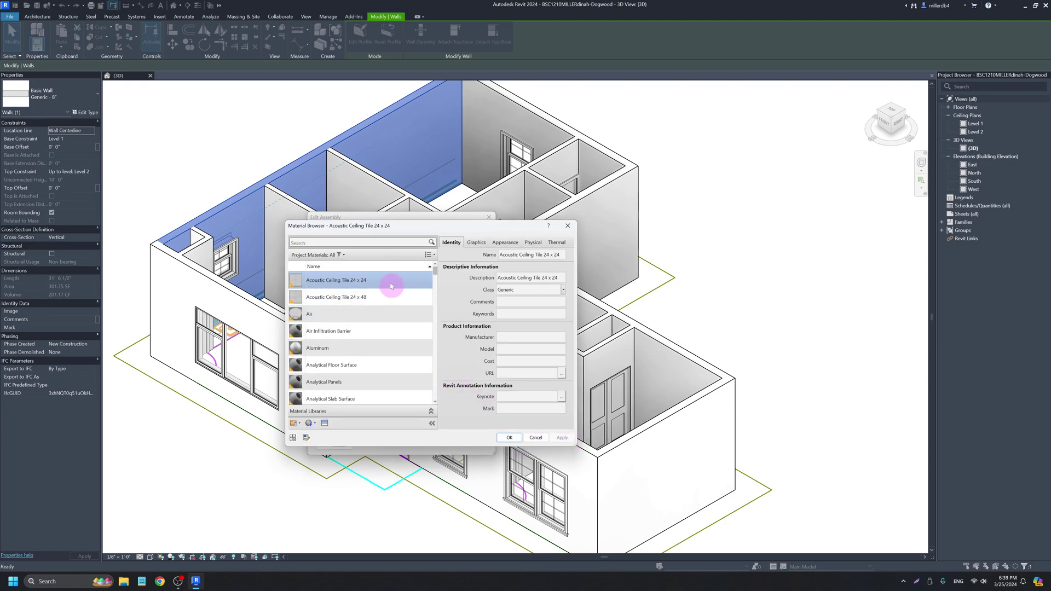
pyautogui.click(356, 243)
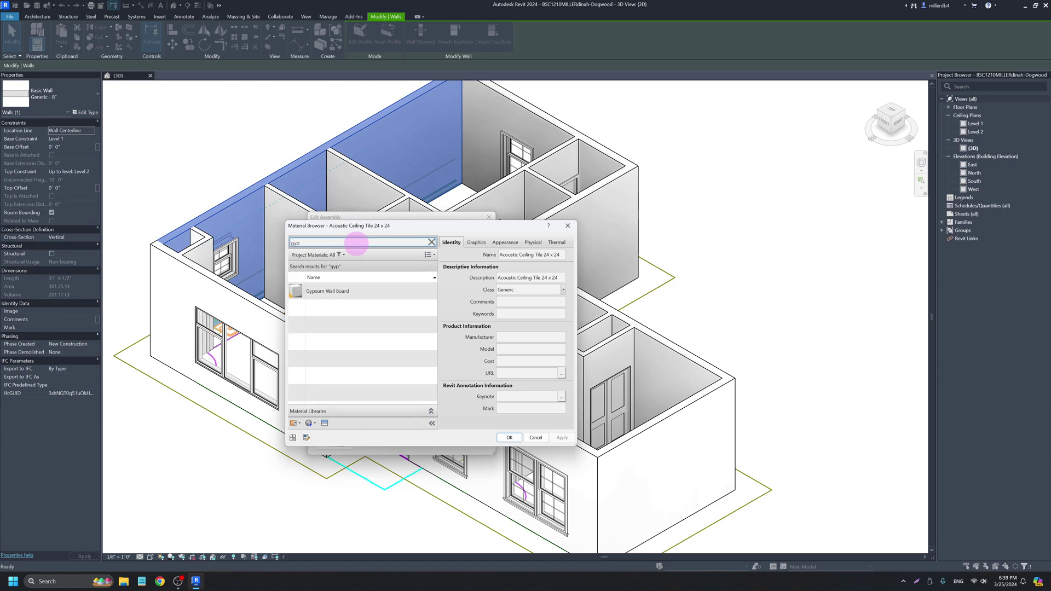
pyautogui.click(352, 295)
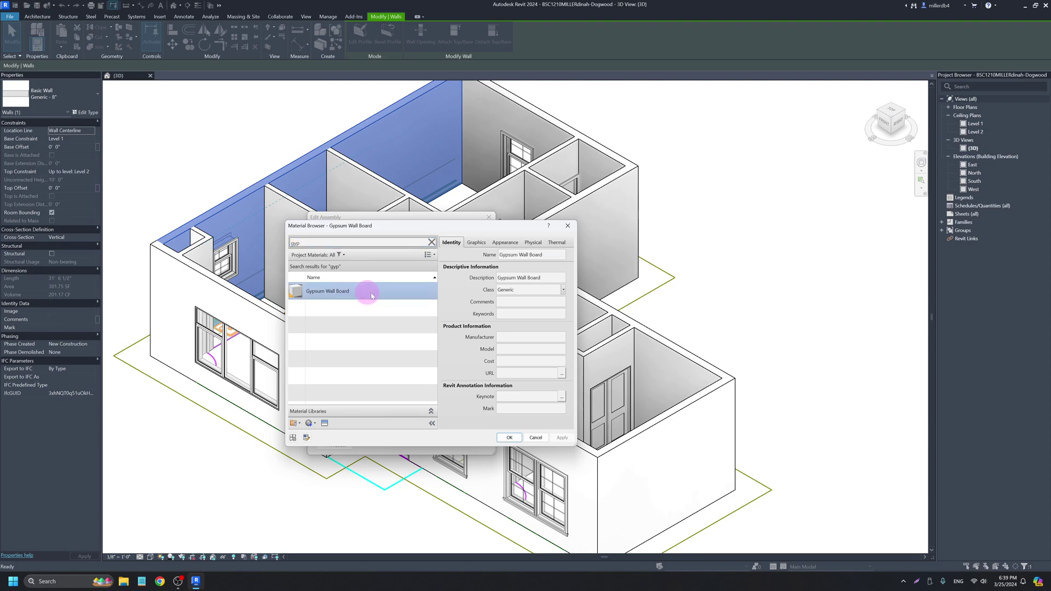
# - Turn on Use Render Appearance in the Gypsum Wall Board material's shading and display its physical properties
pyautogui.click(477, 243)
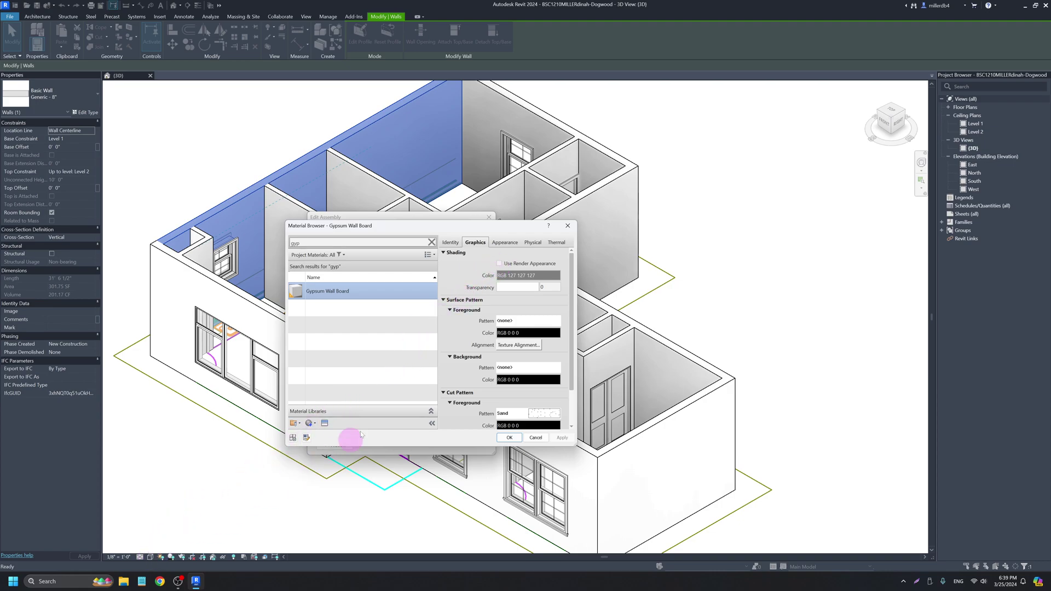
pyautogui.click(499, 264)
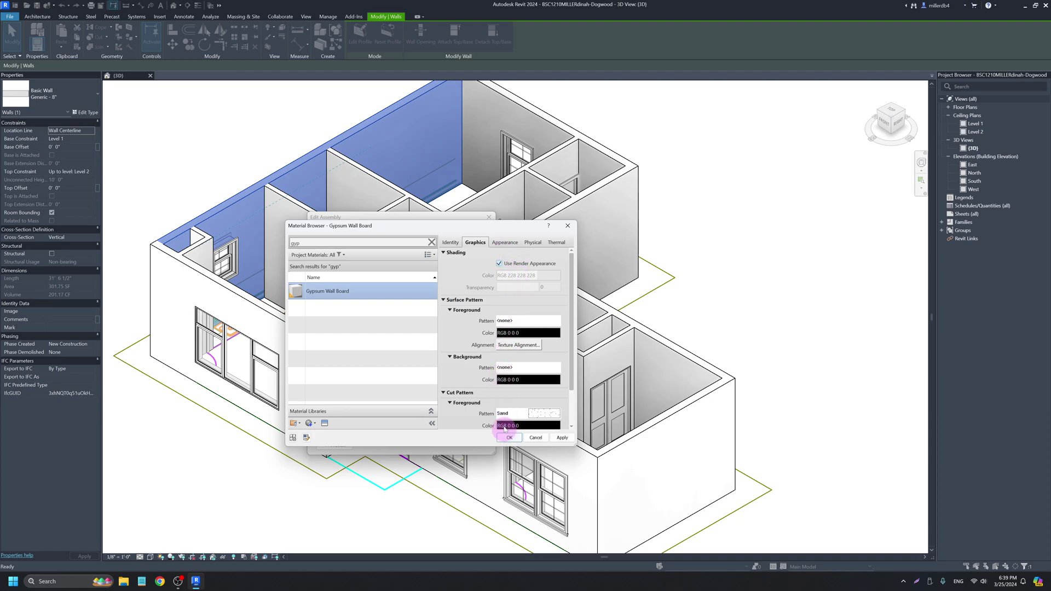
pyautogui.click(534, 243)
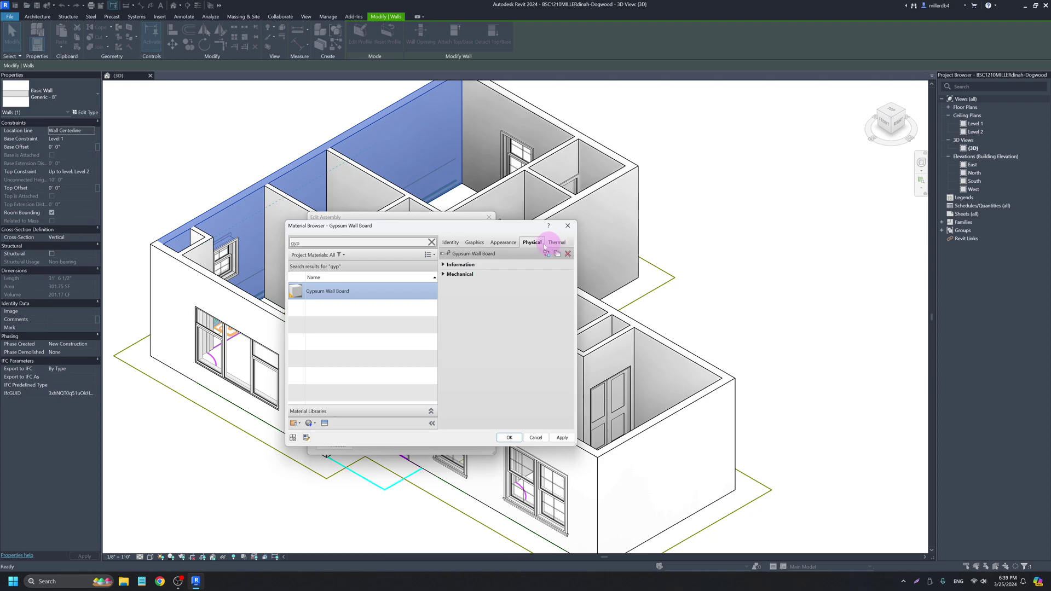
# - Review the mechanical and thermal properties of Gypsum Wall Board and accept it as the Finish 2 layer's material
pyautogui.click(461, 274)
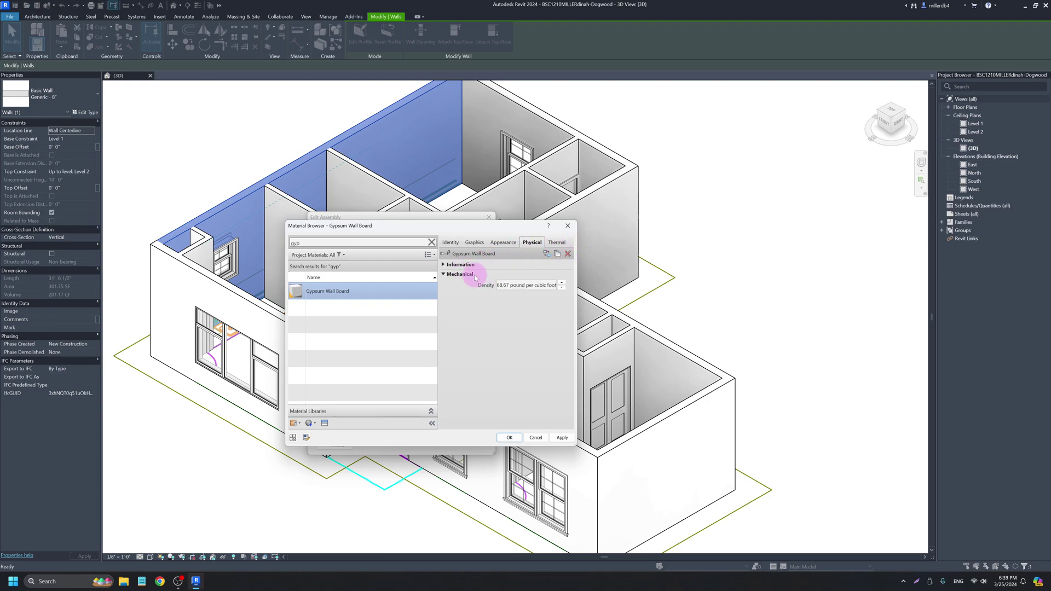
pyautogui.click(556, 243)
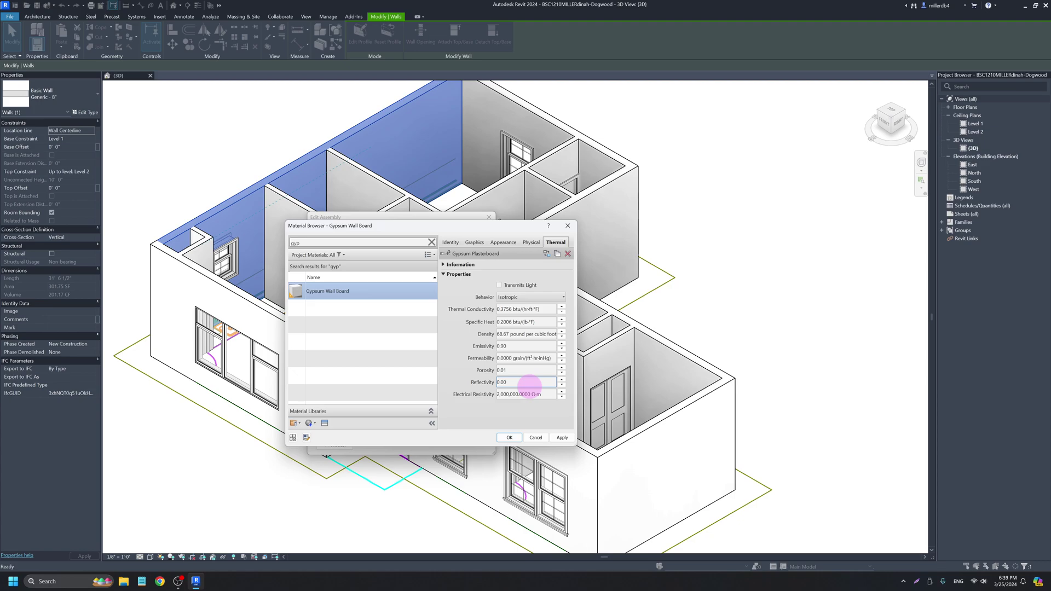
pyautogui.click(531, 243)
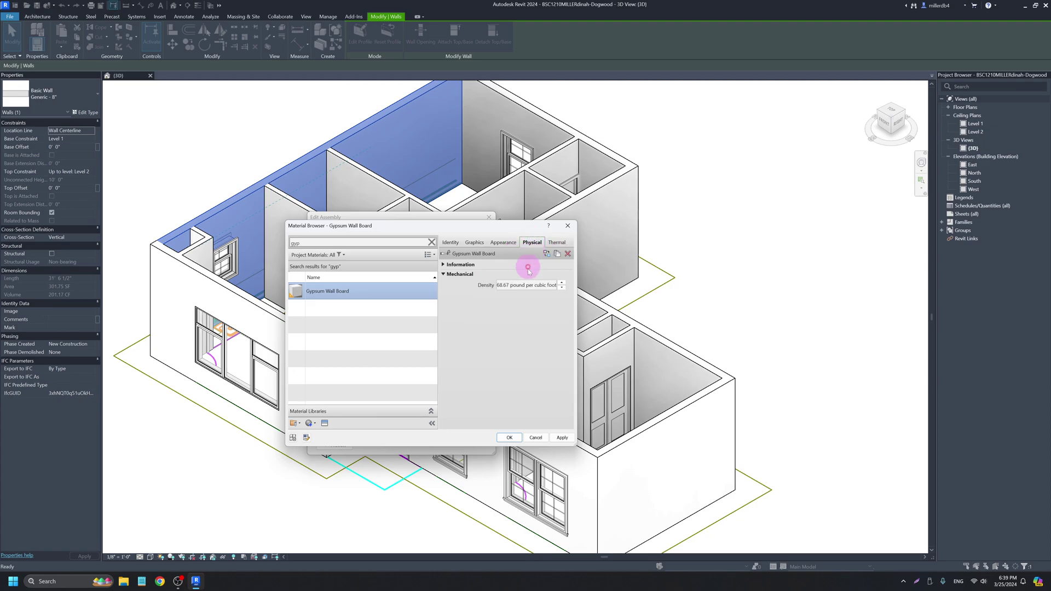
pyautogui.click(508, 437)
pyautogui.click(370, 335)
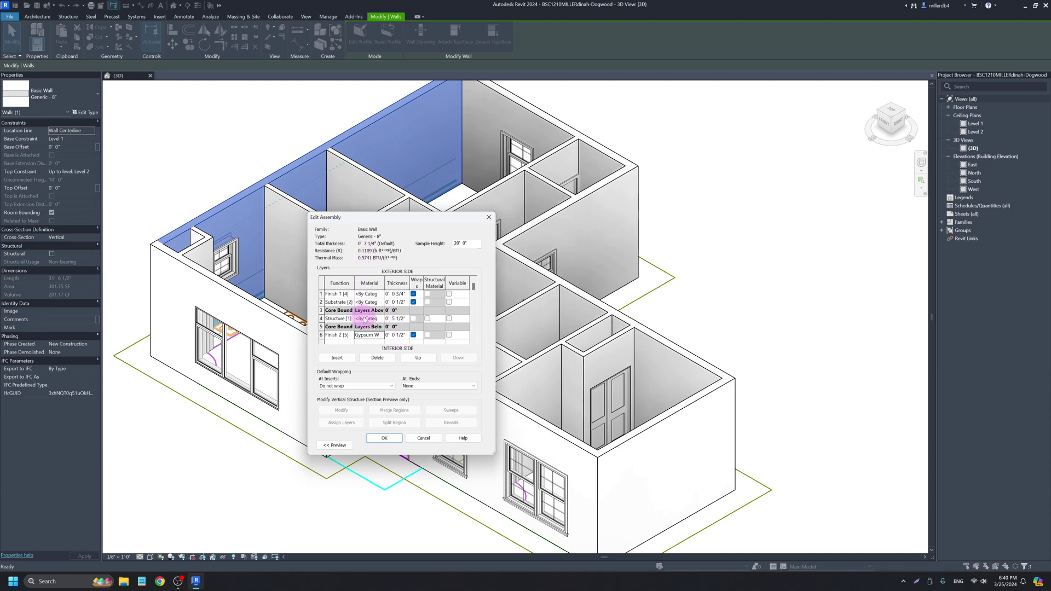
# - Open the Structure layer's material selection and search the materials for "lumber", clearing the search term
pyautogui.click(366, 320)
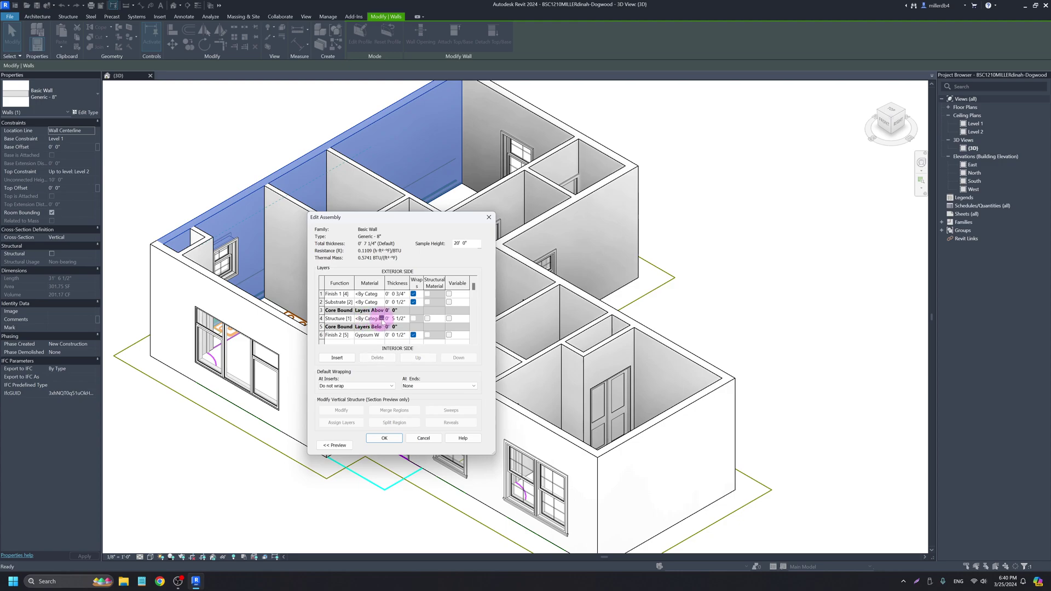
pyautogui.click(382, 319)
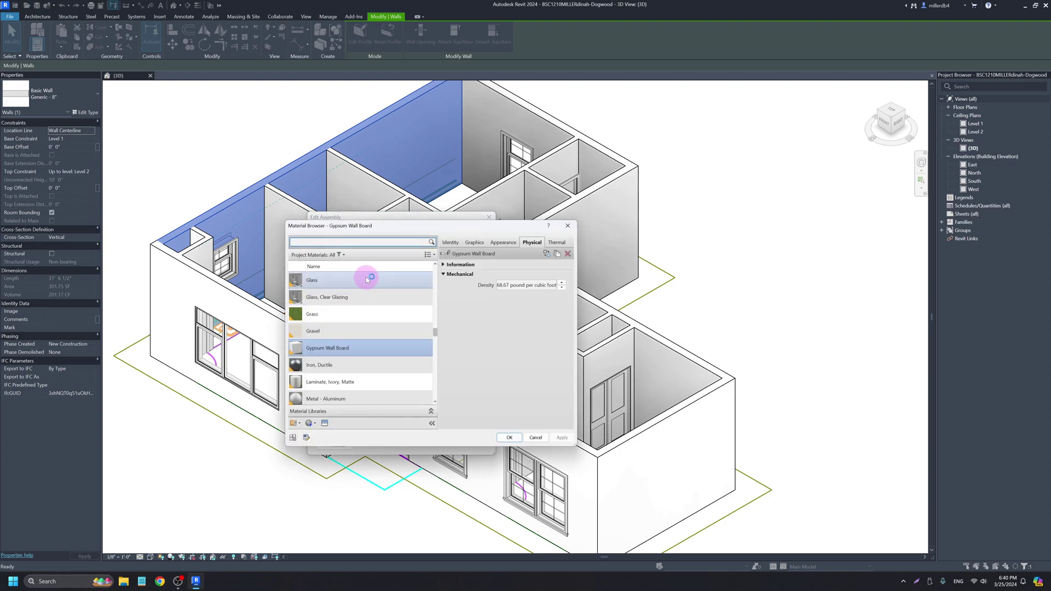
pyautogui.write('lumbe')
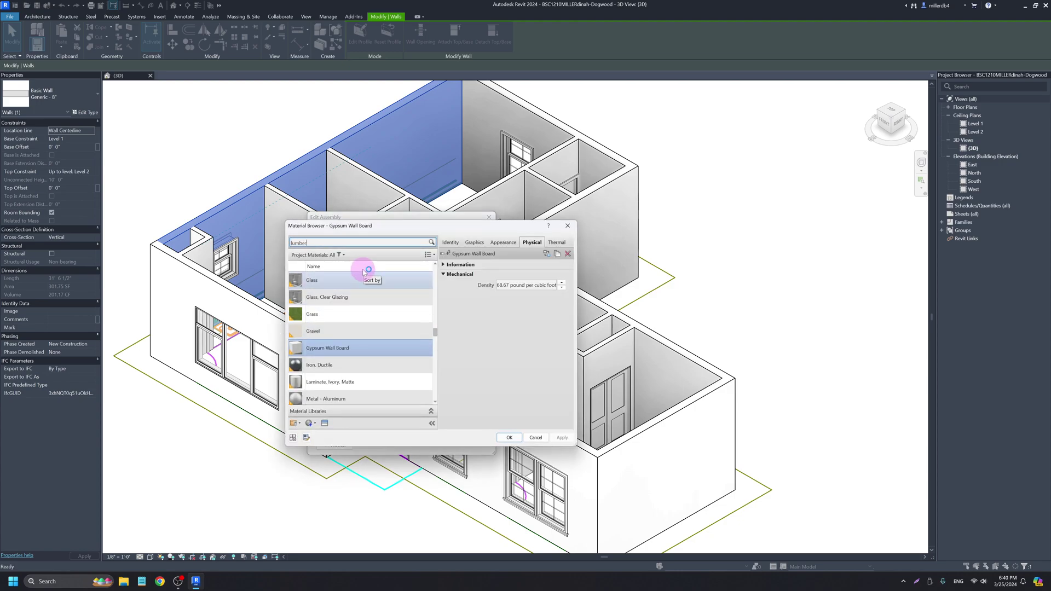
pyautogui.write('r')
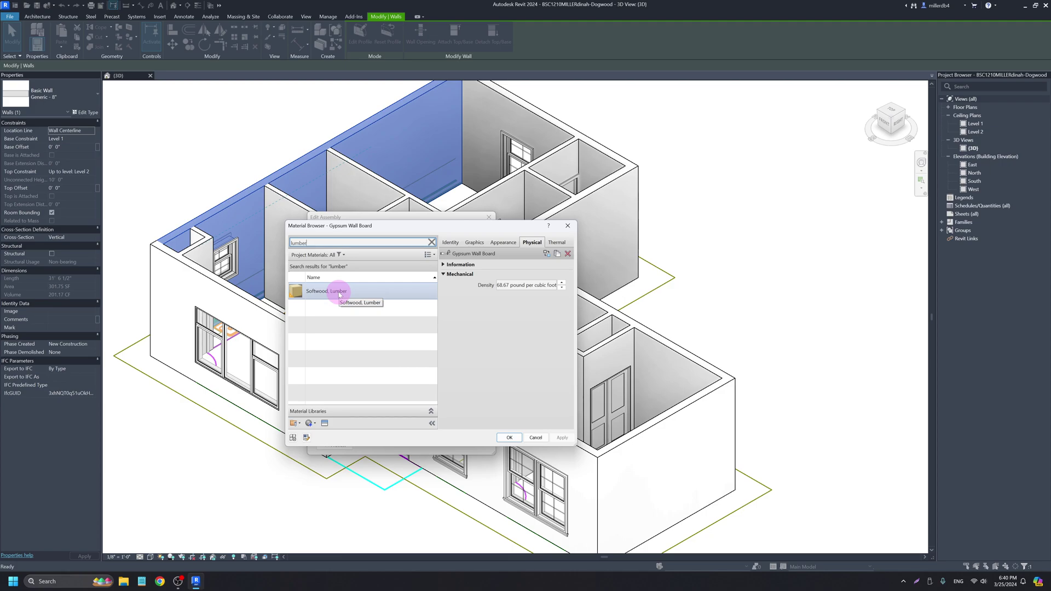
pyautogui.press('BackSpace')
pyautogui.press('BackSpace')
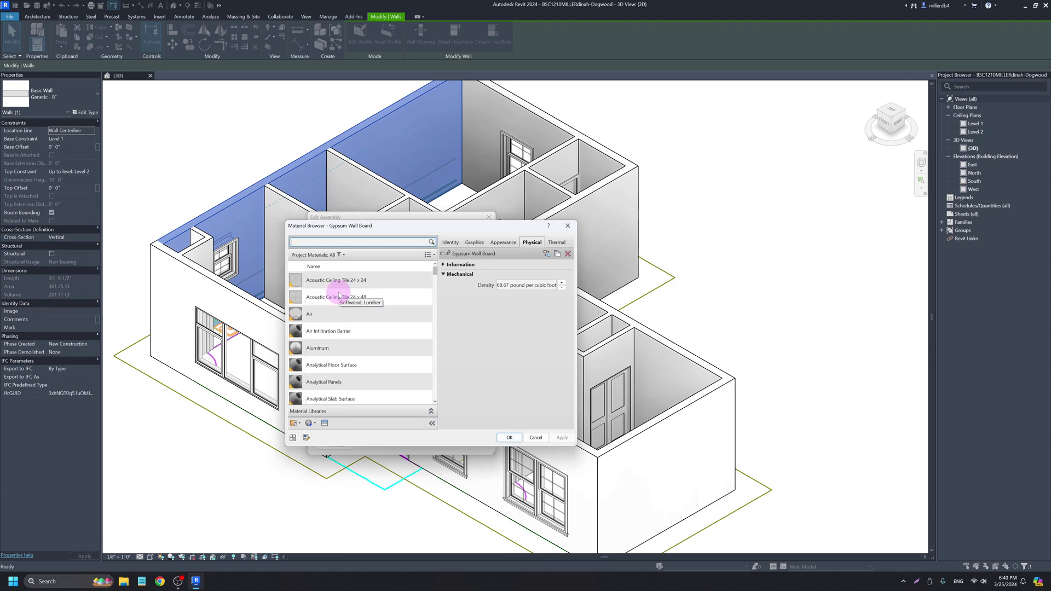
# - Search the materials for "joist" and assign Structure, Wood Joist/Rafter Layer, Batt Insulation to the Structure layer
pyautogui.write('joist')
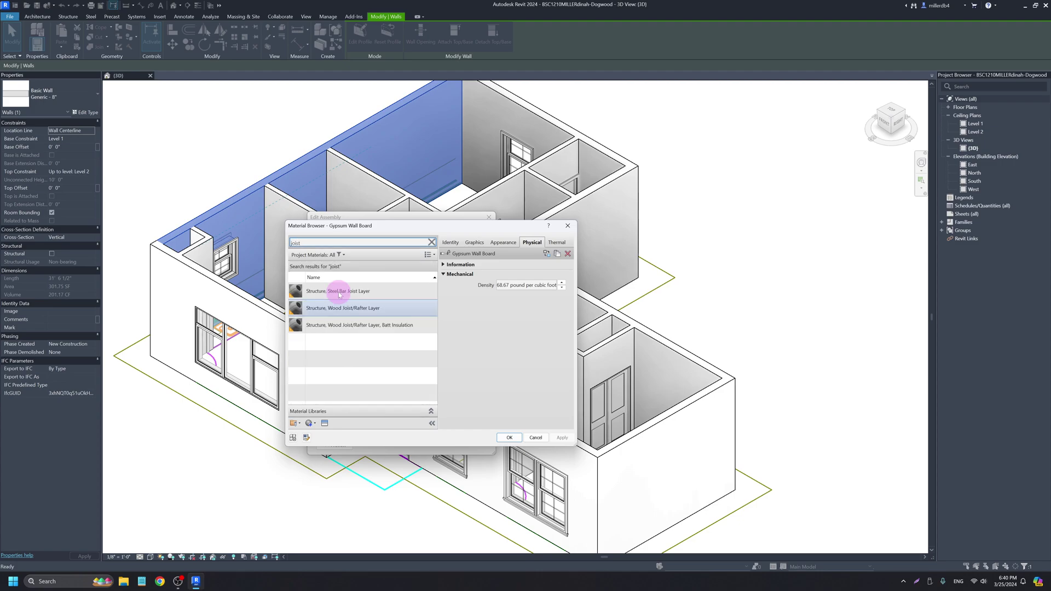
pyautogui.click(349, 325)
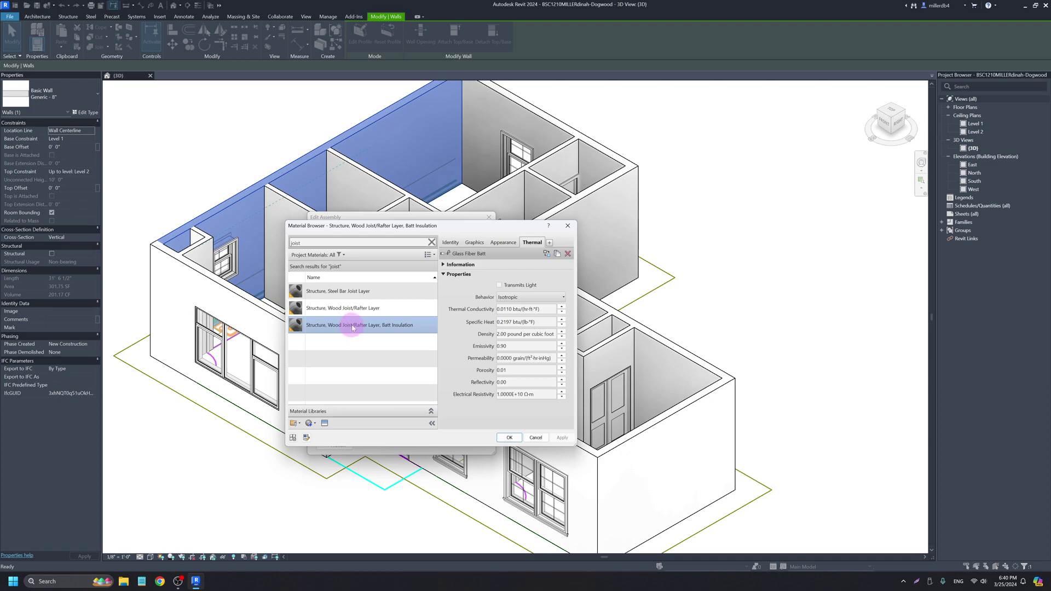
pyautogui.click(474, 242)
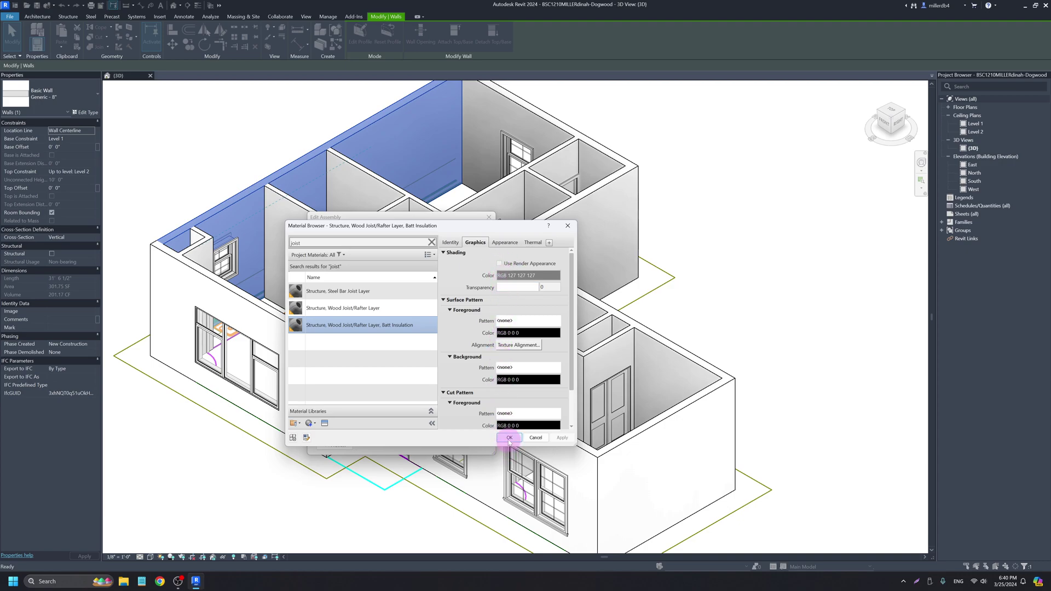
pyautogui.click(509, 438)
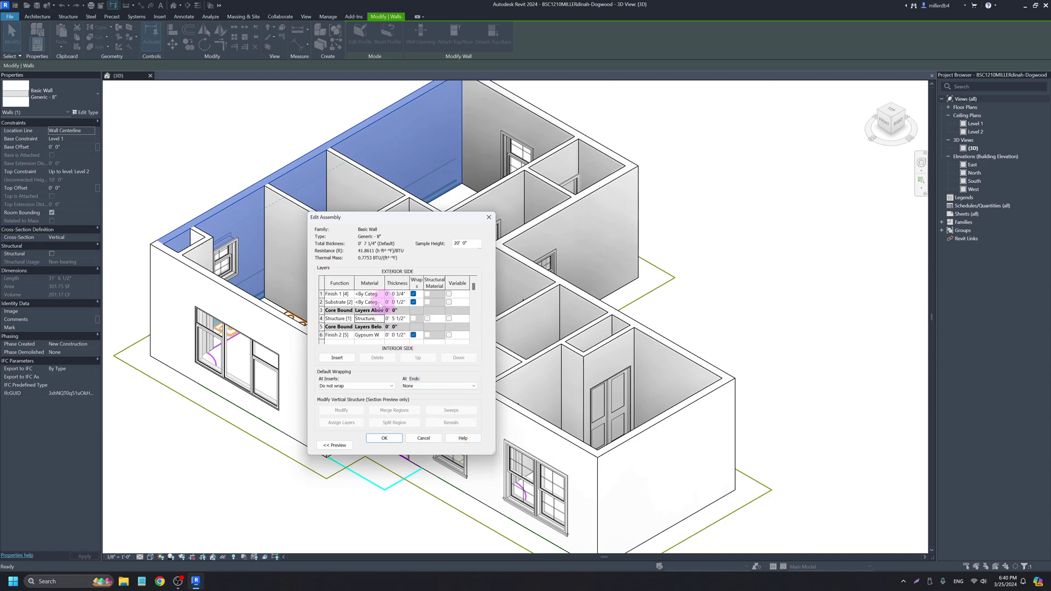
# - Search the materials for "ply" for the Substrate layer and select Plywood, Sheathing
pyautogui.click(381, 304)
pyautogui.click(381, 301)
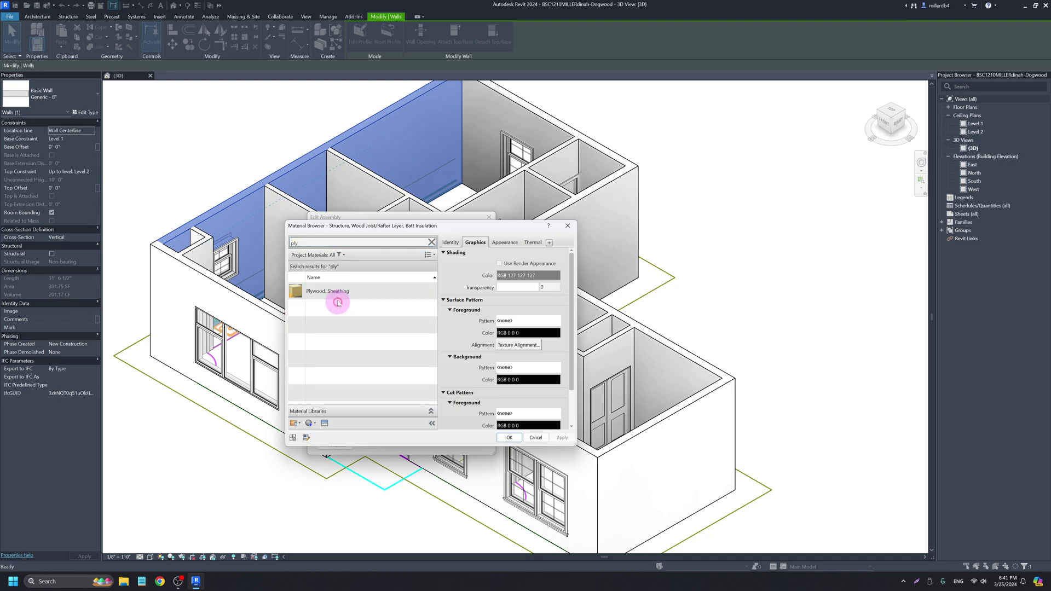
pyautogui.click(336, 292)
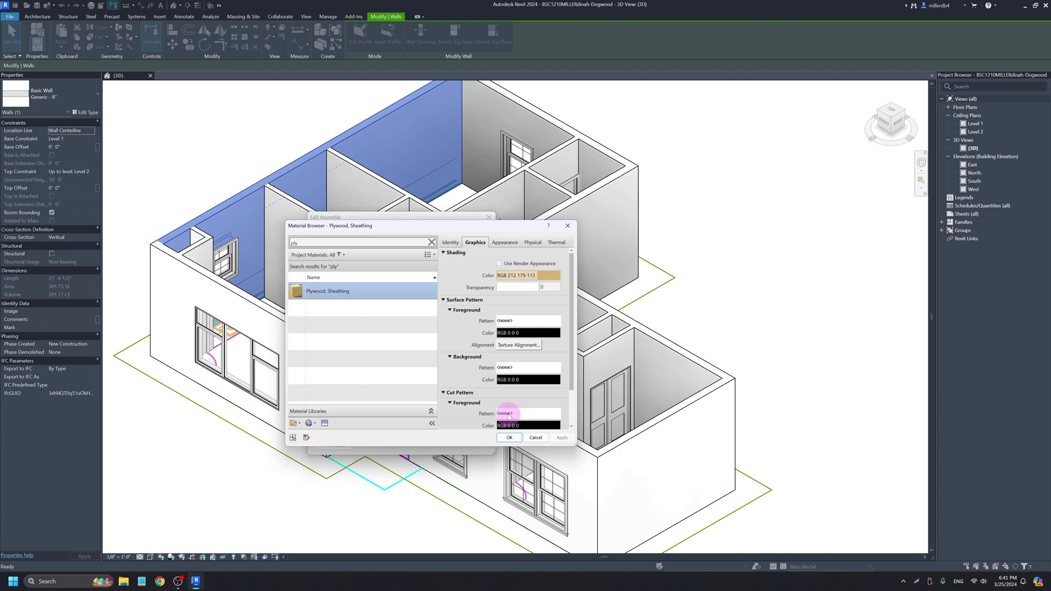
# - Set the foreground cut pattern of Plywood, Sheathing to Plywood and accept the material for the Substrate layer
pyautogui.click(508, 416)
pyautogui.scroll(-5, 452, 373)
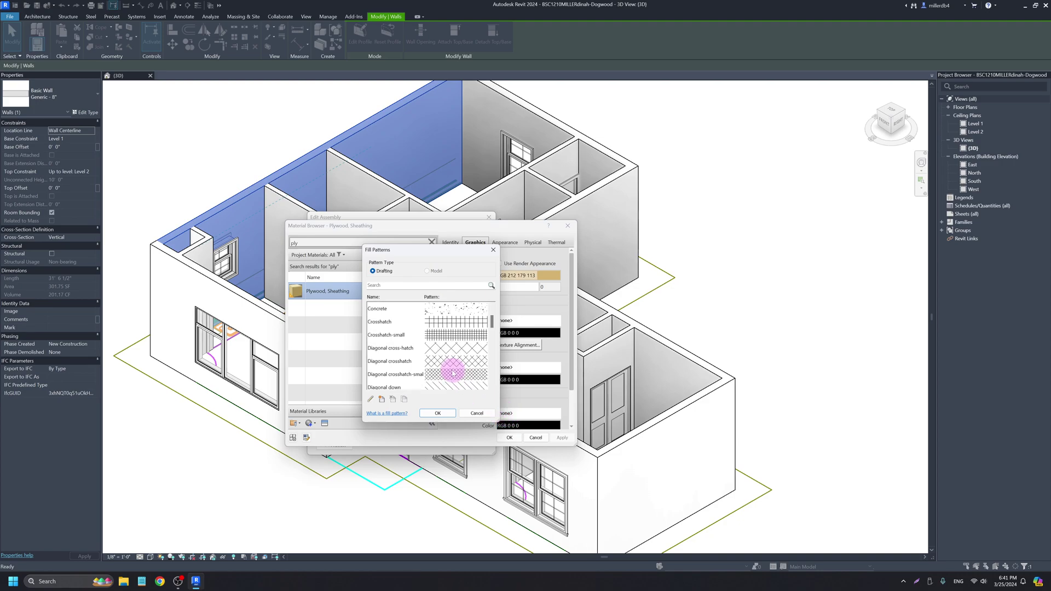
pyautogui.scroll(-3, 452, 373)
pyautogui.click(441, 348)
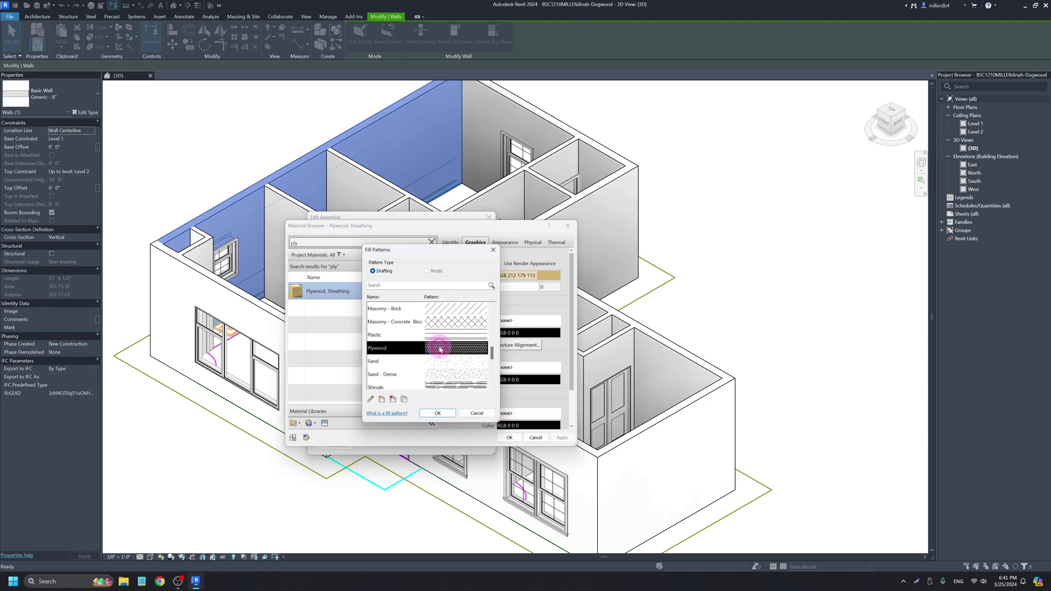
pyautogui.click(437, 413)
pyautogui.click(509, 438)
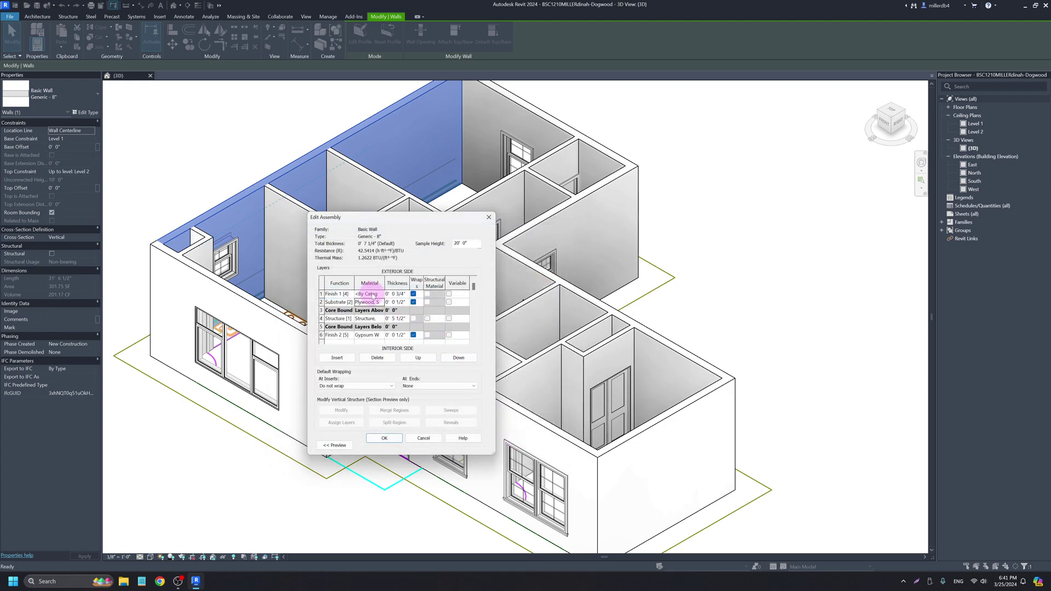
# - Search for "siding" for the Finish 1 layer and add Siding, Clapboard from the AEC Materials library to the project
pyautogui.click(379, 296)
pyautogui.click(382, 295)
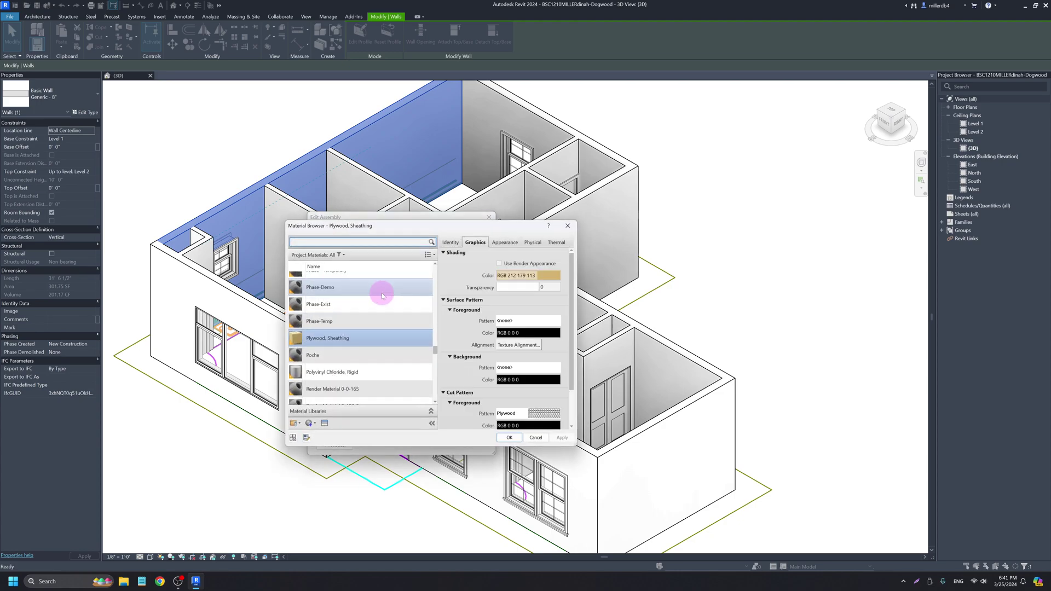
pyautogui.write('siding')
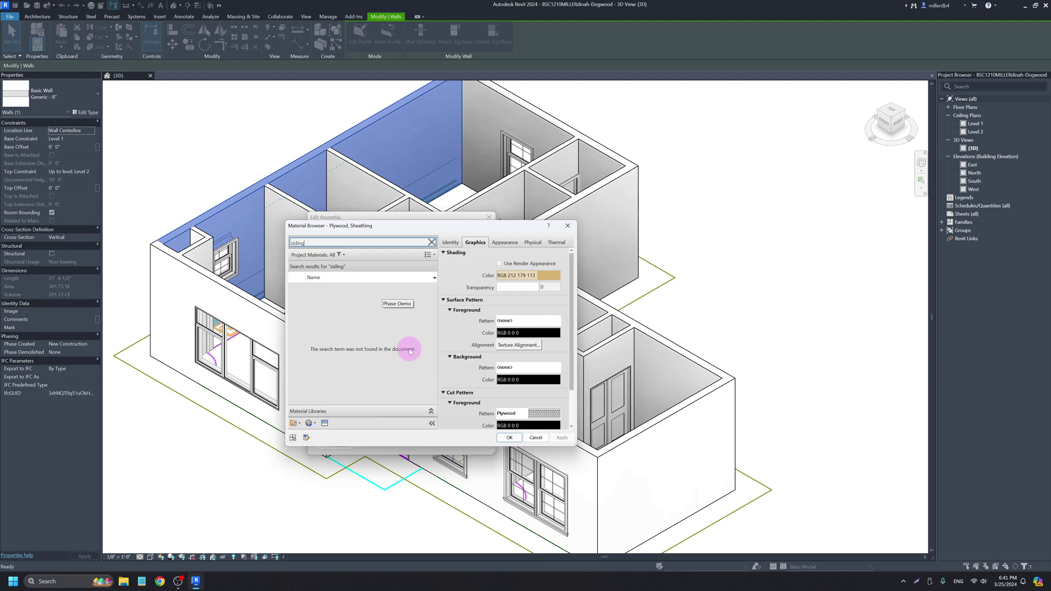
pyautogui.click(430, 411)
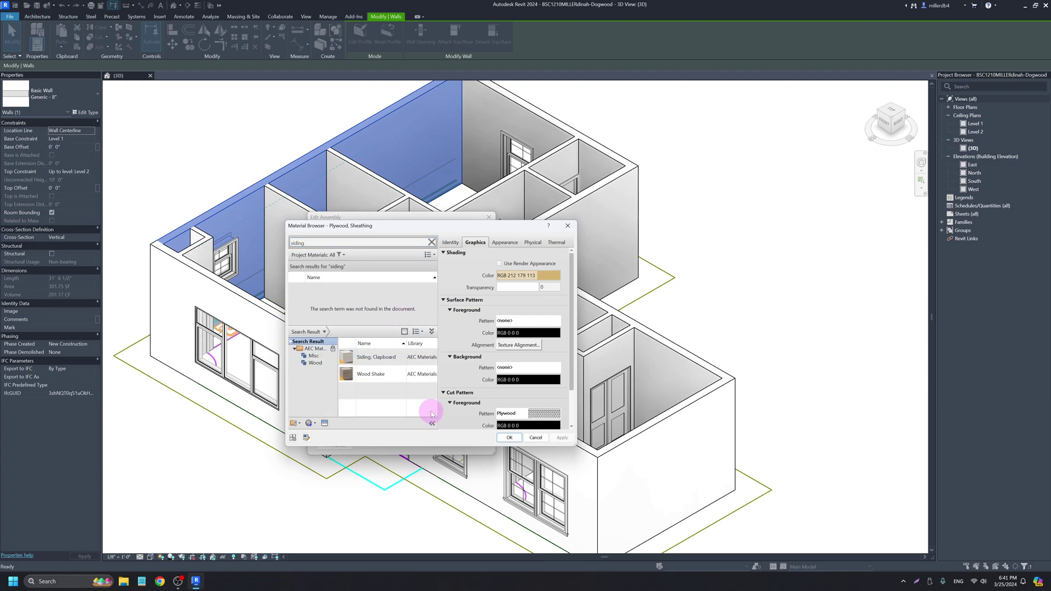
pyautogui.moveTo(382, 323)
pyautogui.mouseDown()
pyautogui.moveTo(383, 399)
pyautogui.moveTo(385, 341)
pyautogui.mouseUp()
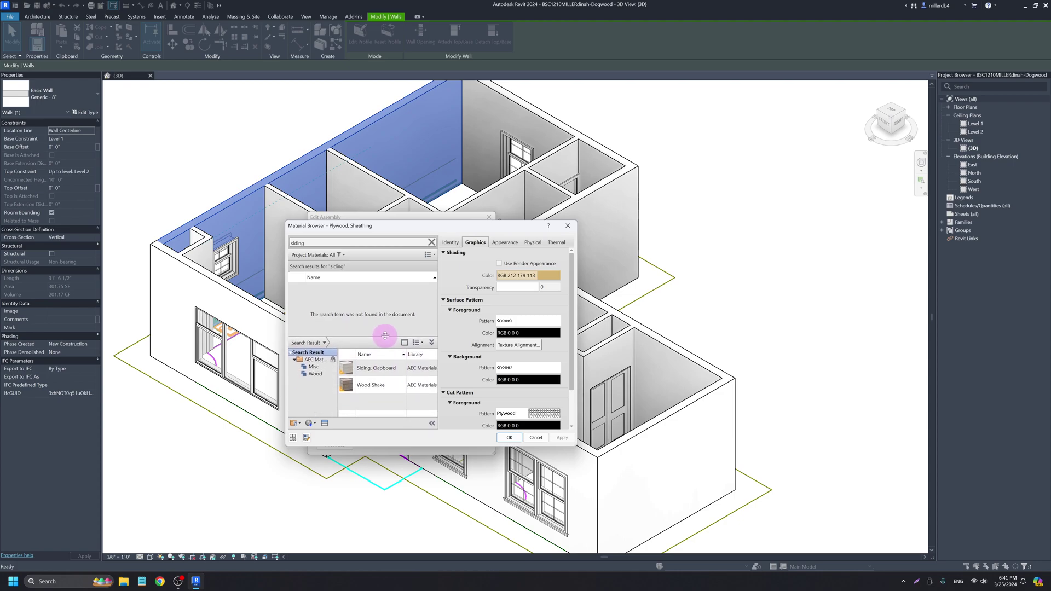
pyautogui.moveTo(388, 367)
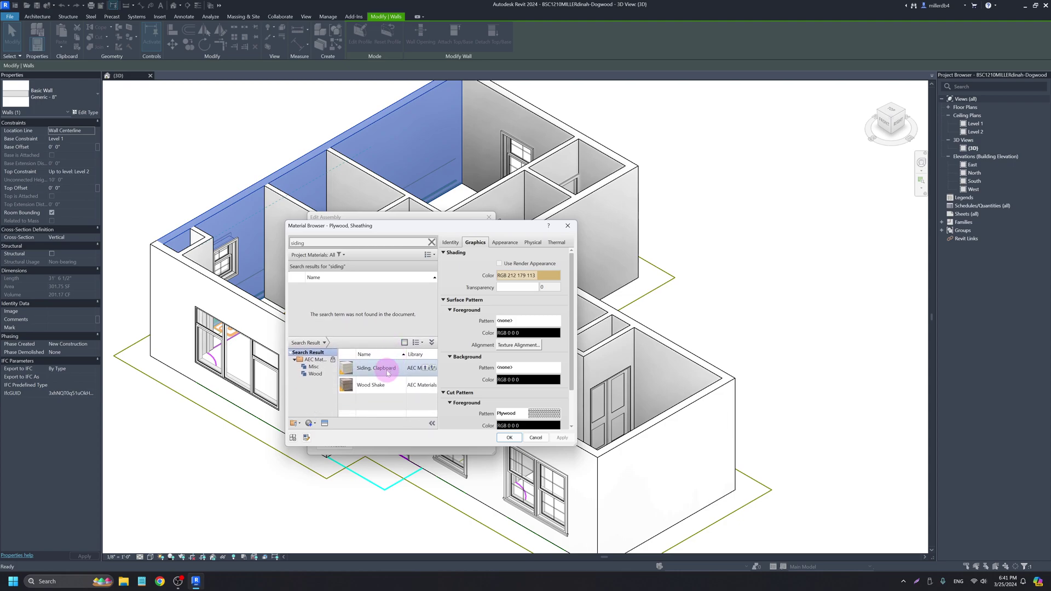
pyautogui.click(426, 369)
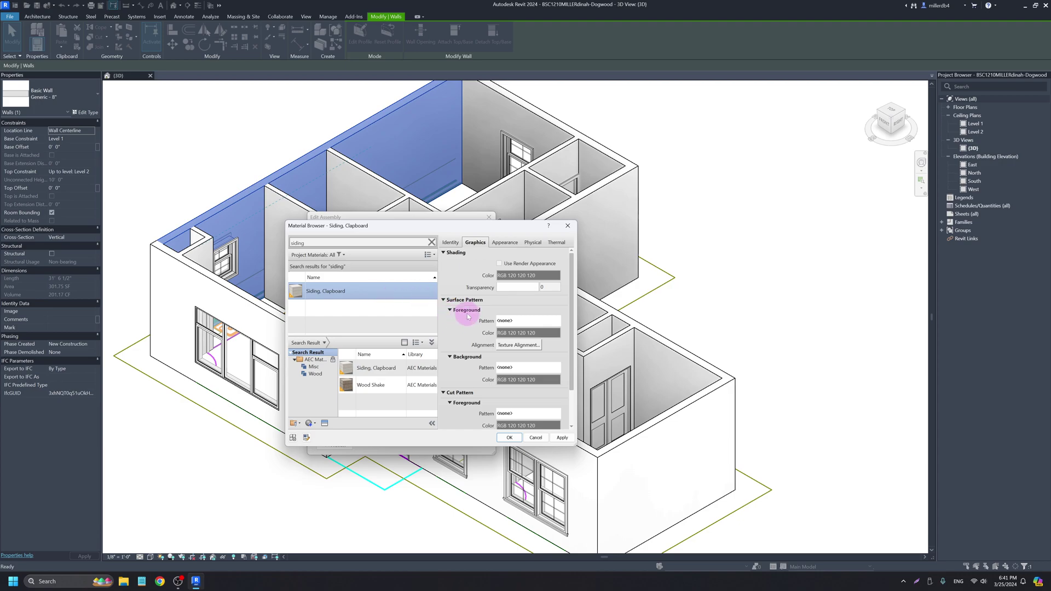
# - Turn on Use Render Appearance for Siding, Clapboard, set its foreground surface pattern to Horizontal, and accept it for the Finish 1 layer
pyautogui.click(499, 263)
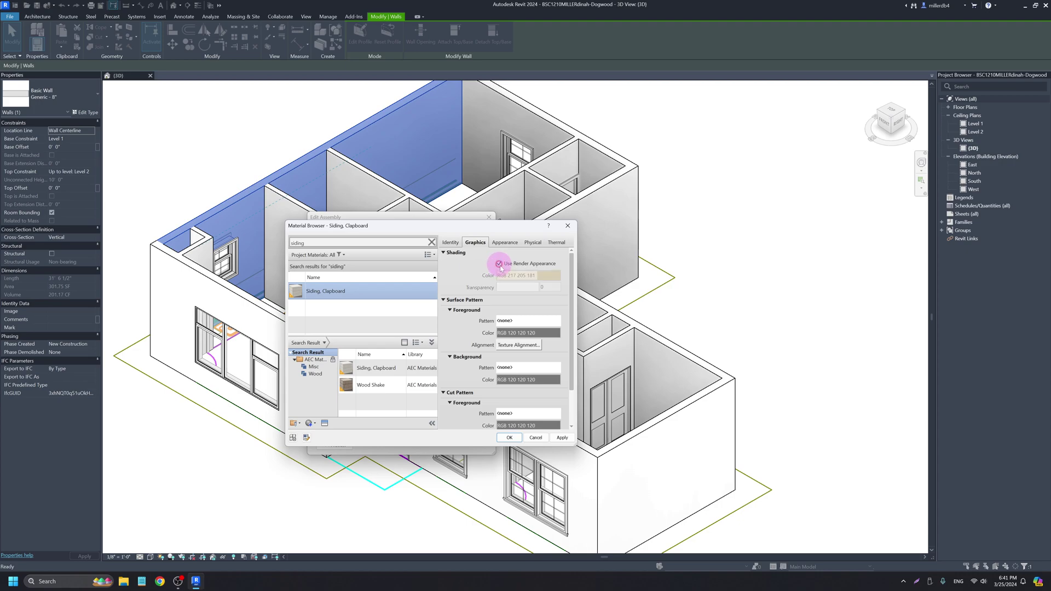
pyautogui.click(513, 321)
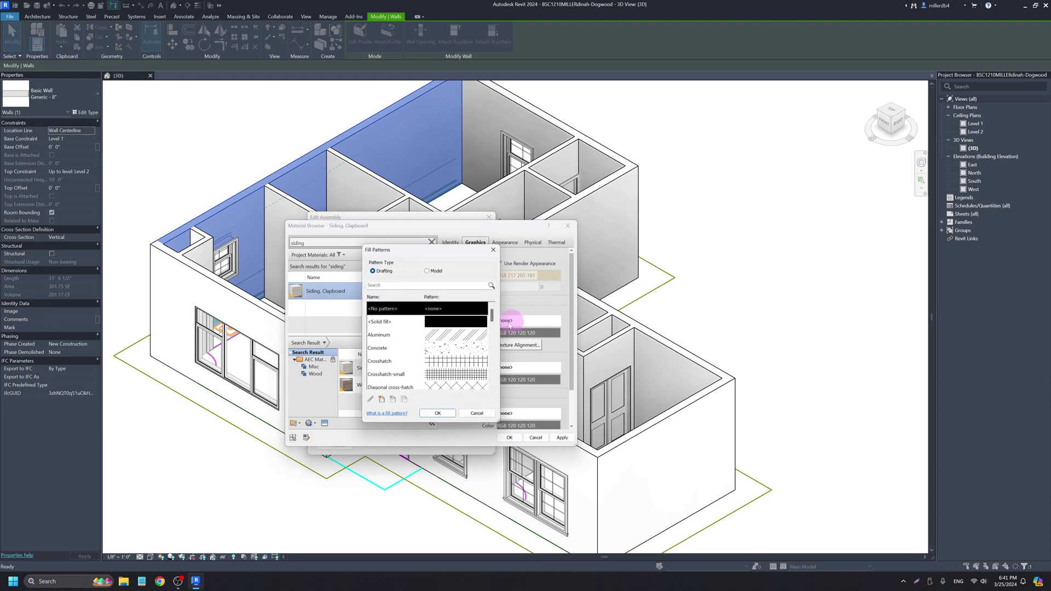
pyautogui.scroll(-4, 450, 337)
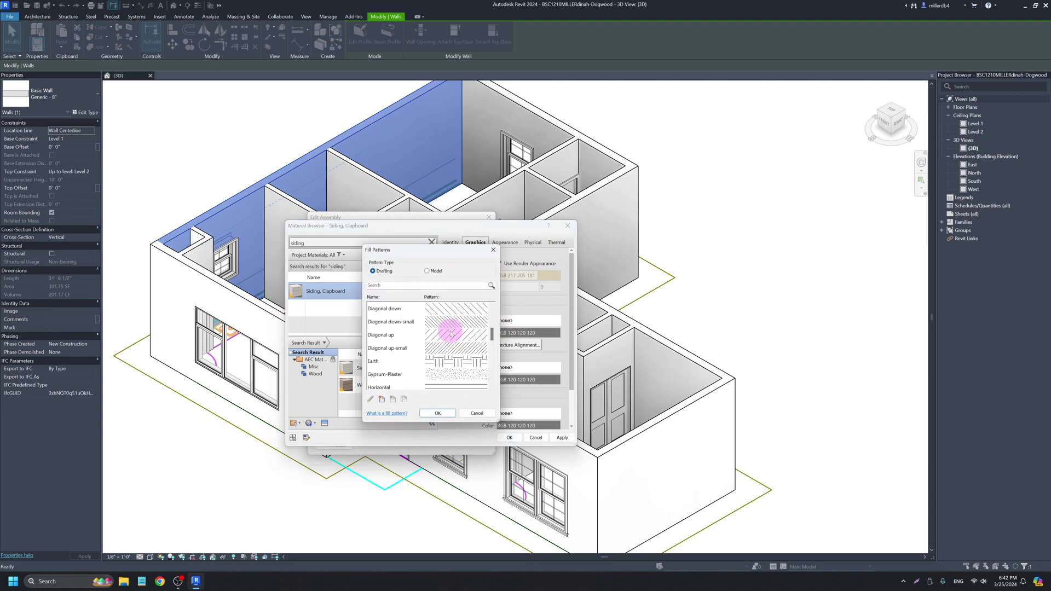
pyautogui.click(450, 348)
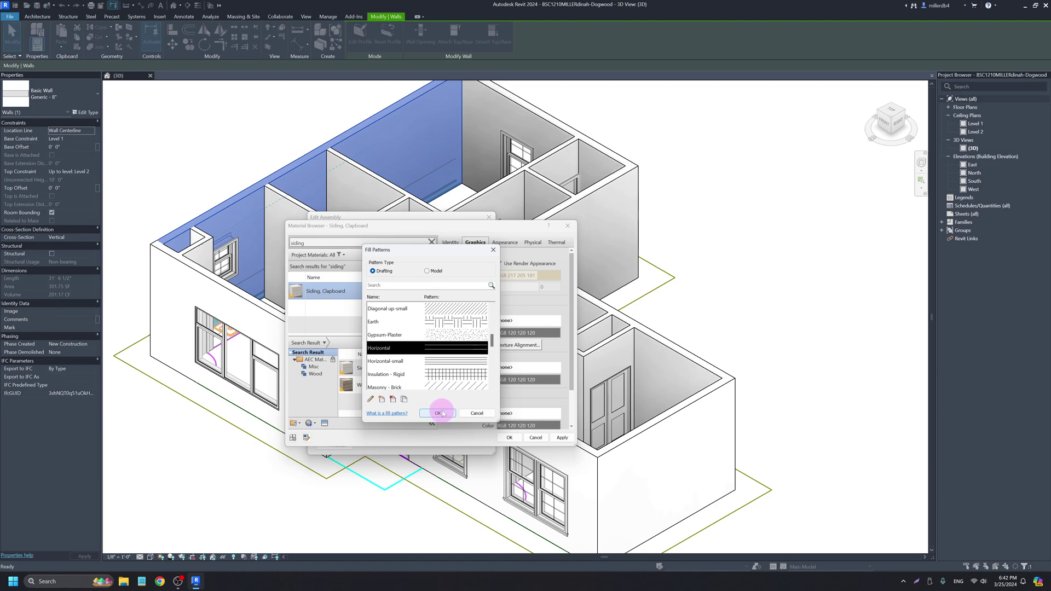
pyautogui.click(444, 415)
pyautogui.click(508, 437)
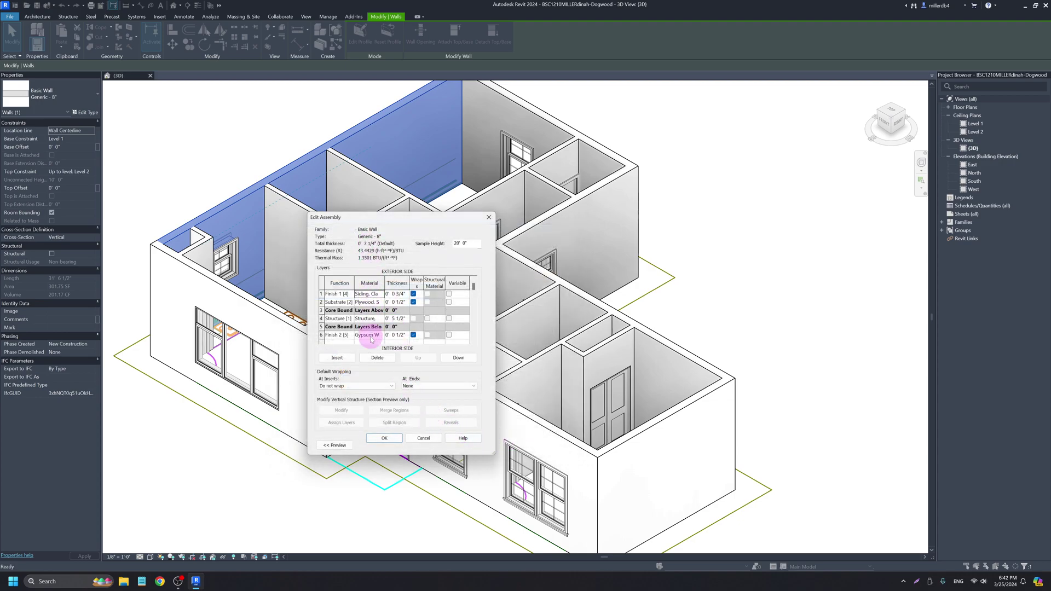
# - Accept the edited assembly and the Generic - 8" type properties, and deselect the wall
pyautogui.click(386, 438)
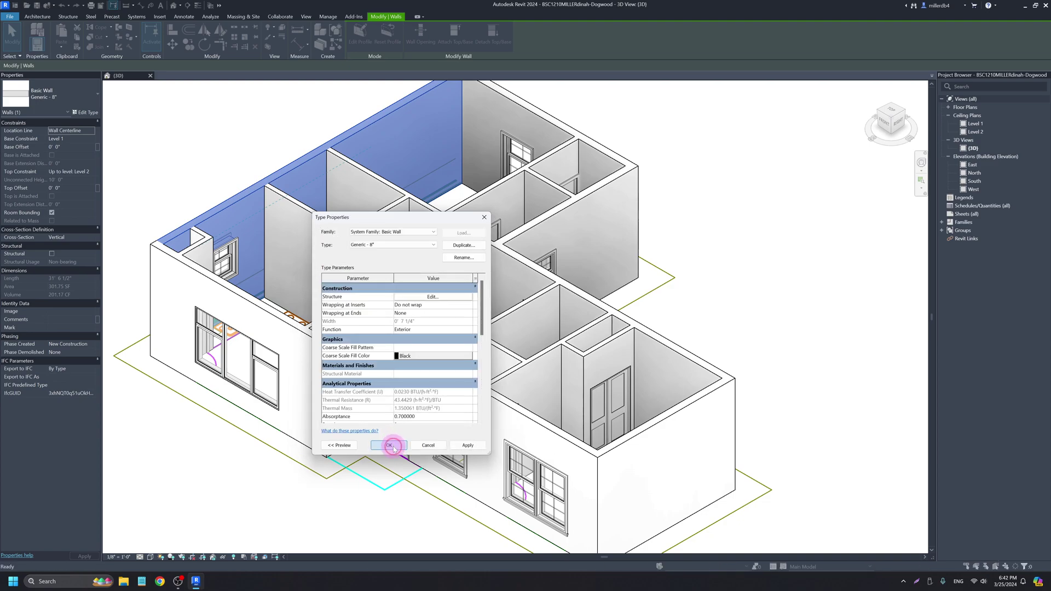
pyautogui.click(390, 446)
pyautogui.click(222, 463)
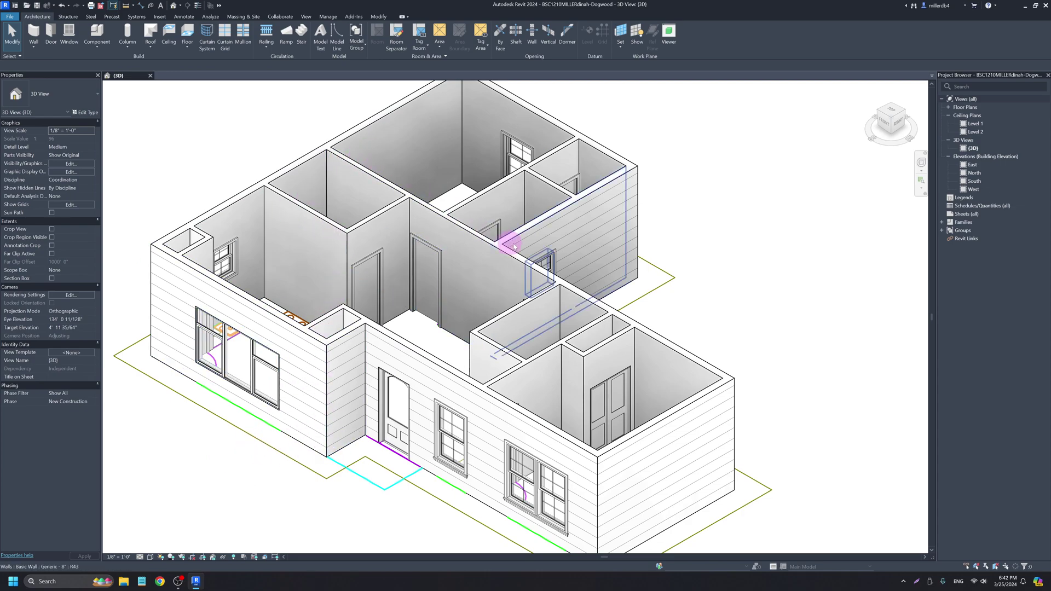
# - Select and deselect the front end wall in the 3D view to check its siding pattern
pyautogui.click(640, 435)
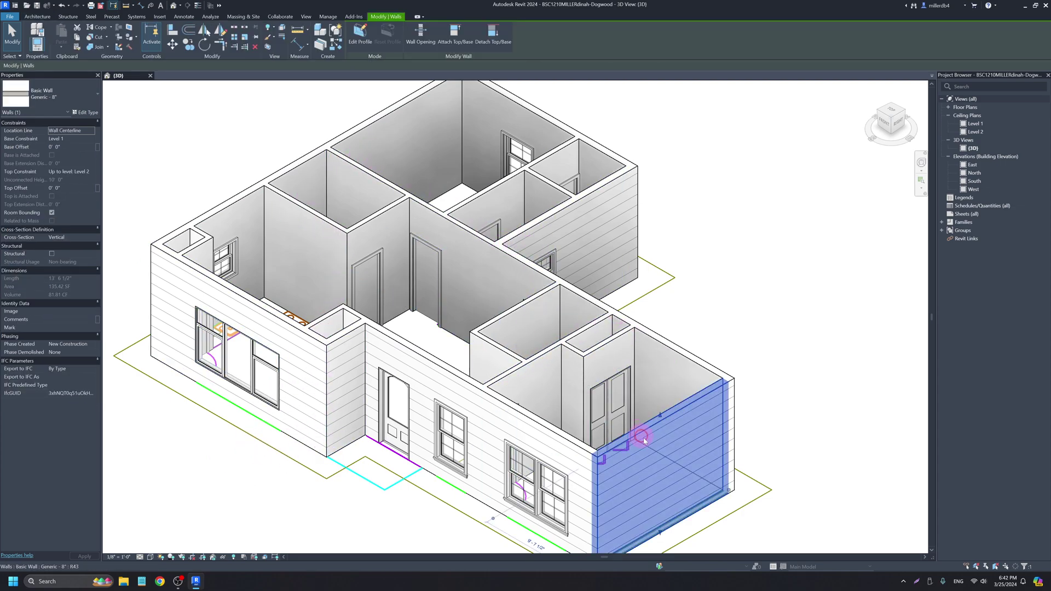
pyautogui.click(779, 426)
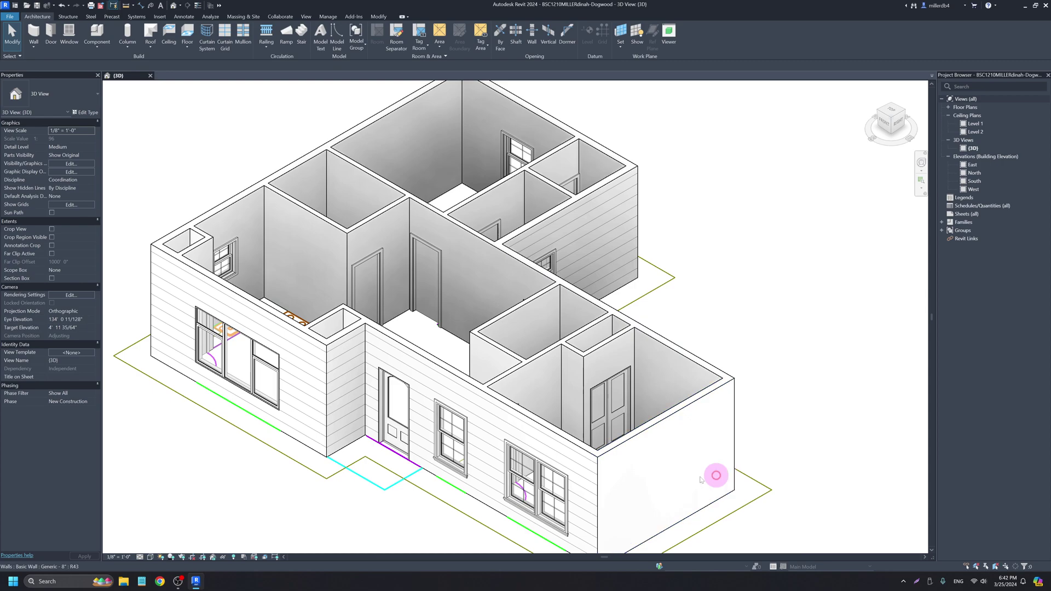
pyautogui.click(669, 419)
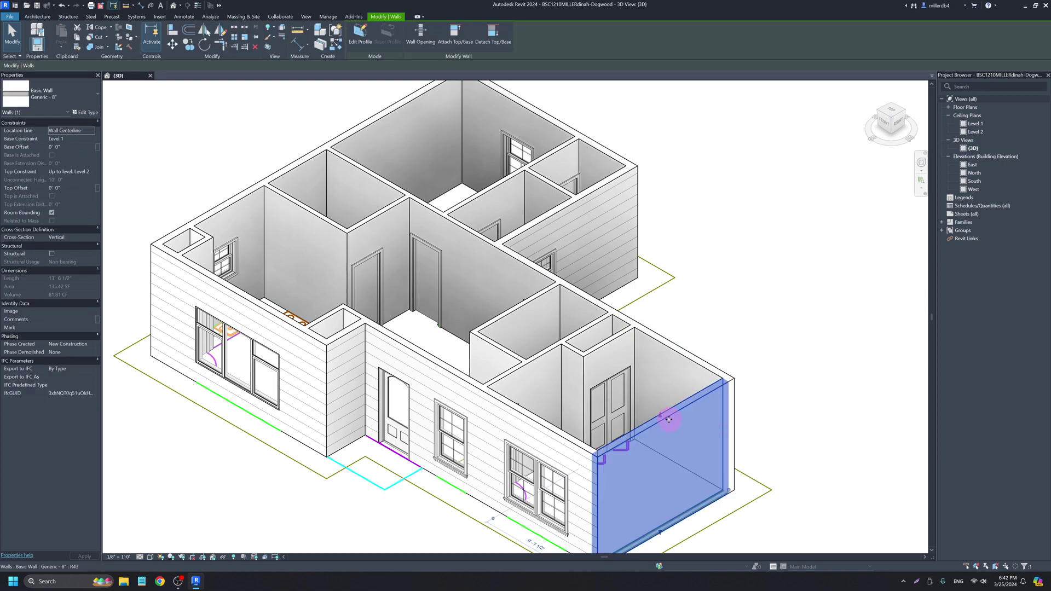
pyautogui.click(775, 418)
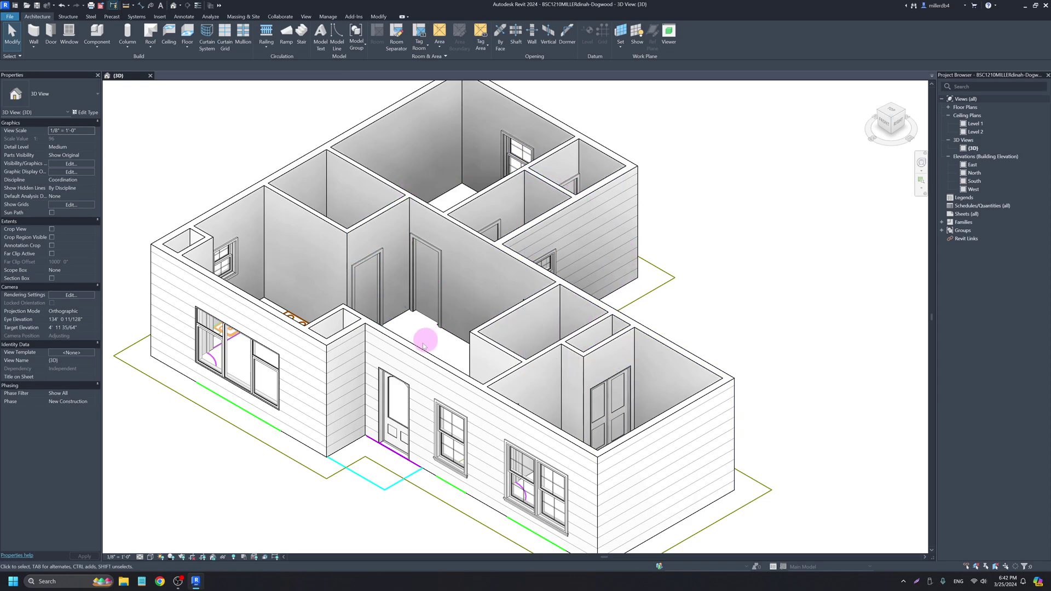
# - Set the 3D view's visual style to Consistent Colors to examine the wall materials
pyautogui.click(150, 557)
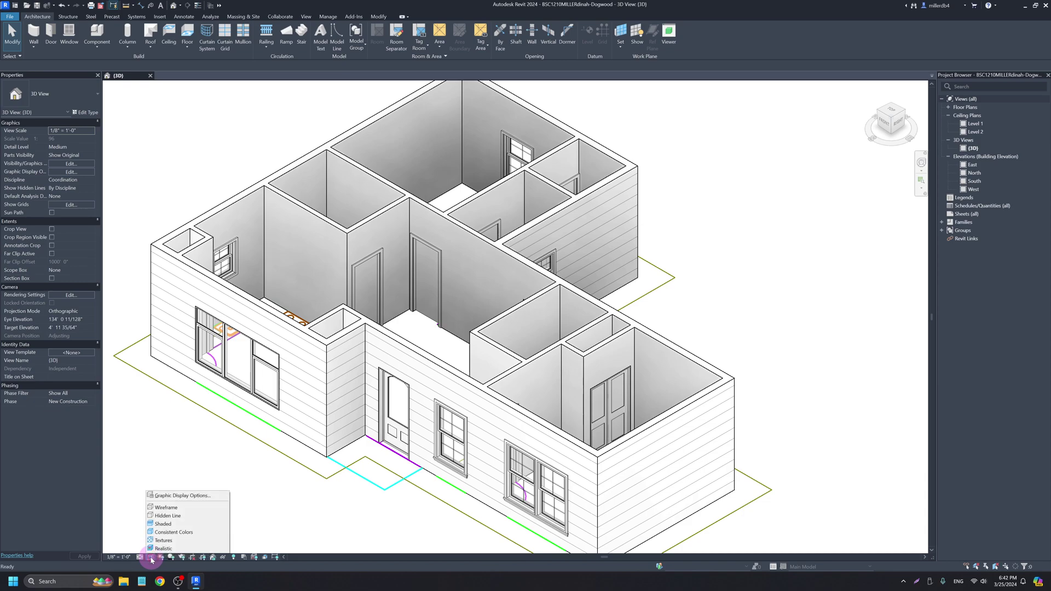
pyautogui.click(174, 533)
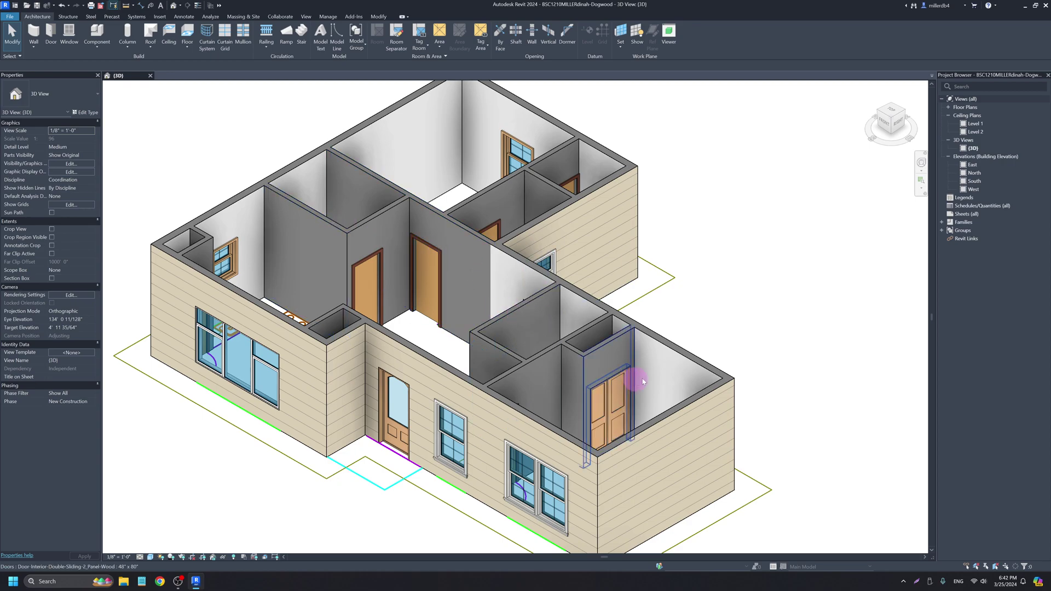
# - In the assembly of the interior Generic - 5" wall type, insert two layers and arrange one layer on each side of the core boundaries
pyautogui.click(324, 224)
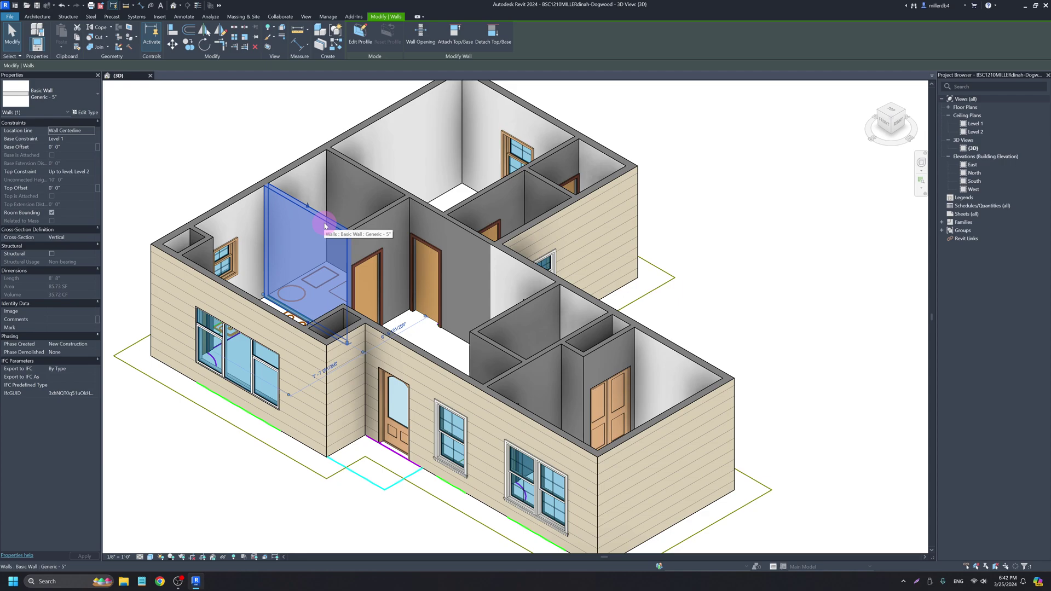
pyautogui.click(84, 113)
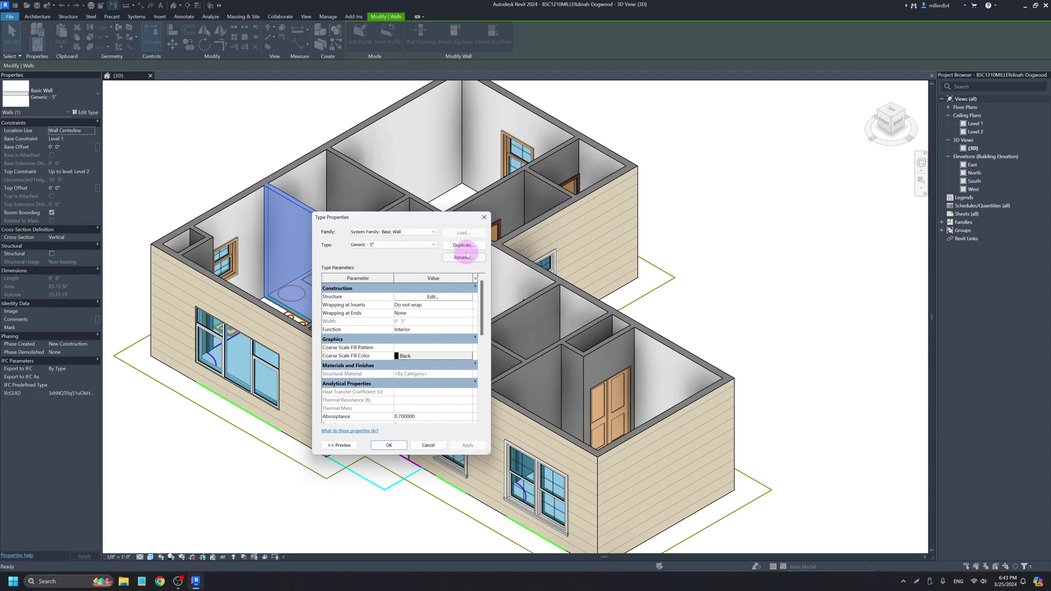
pyautogui.click(432, 297)
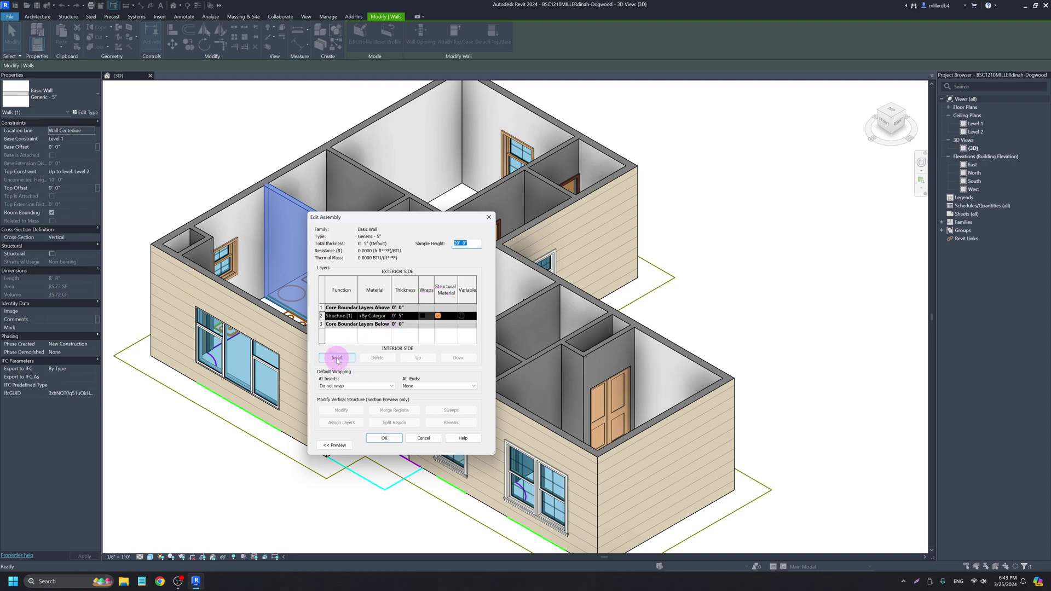
pyautogui.click(337, 358)
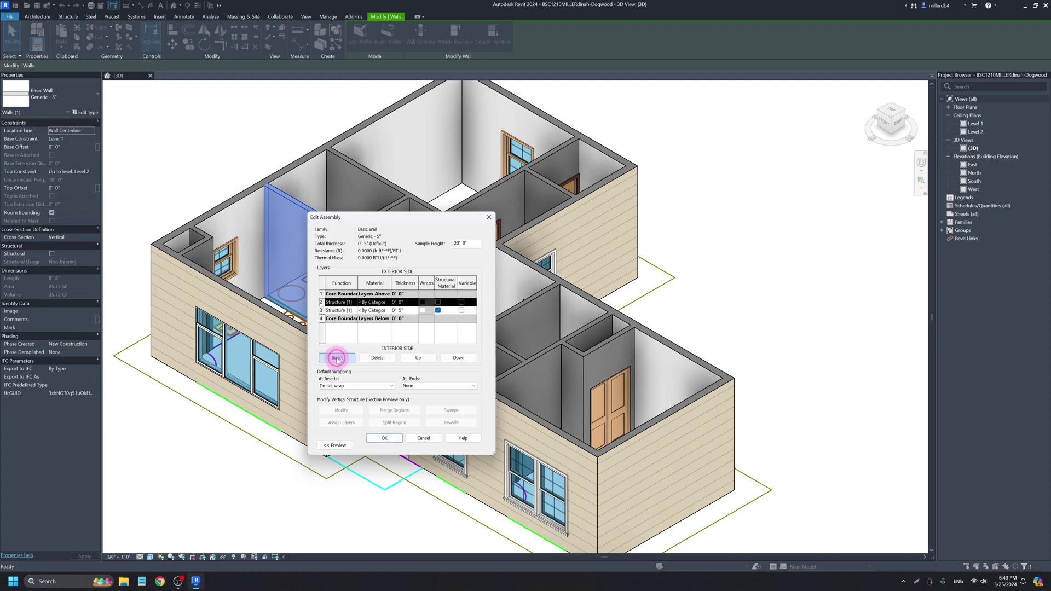
pyautogui.click(337, 358)
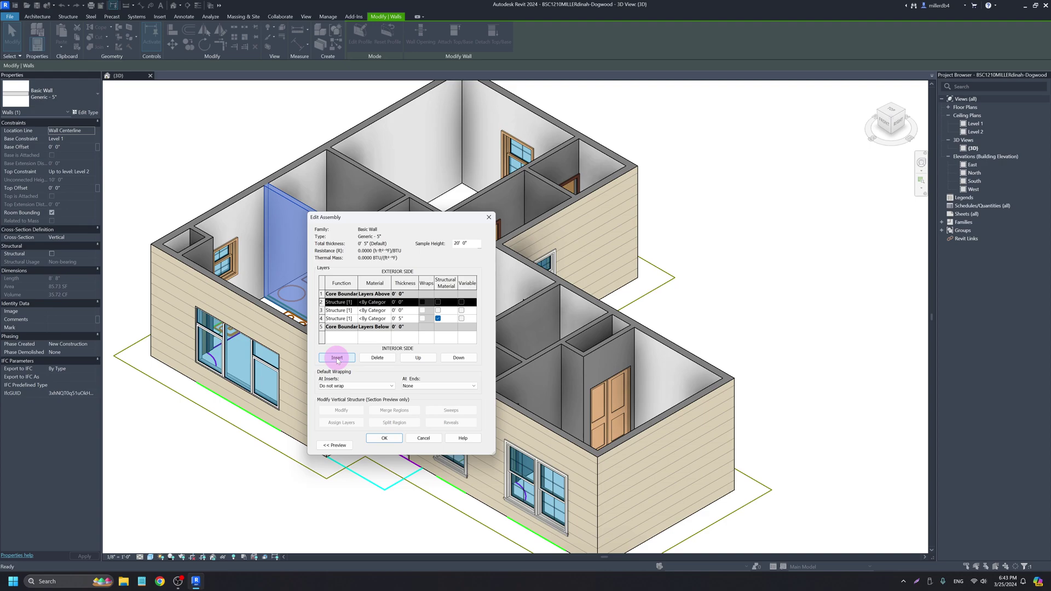
pyautogui.click(418, 357)
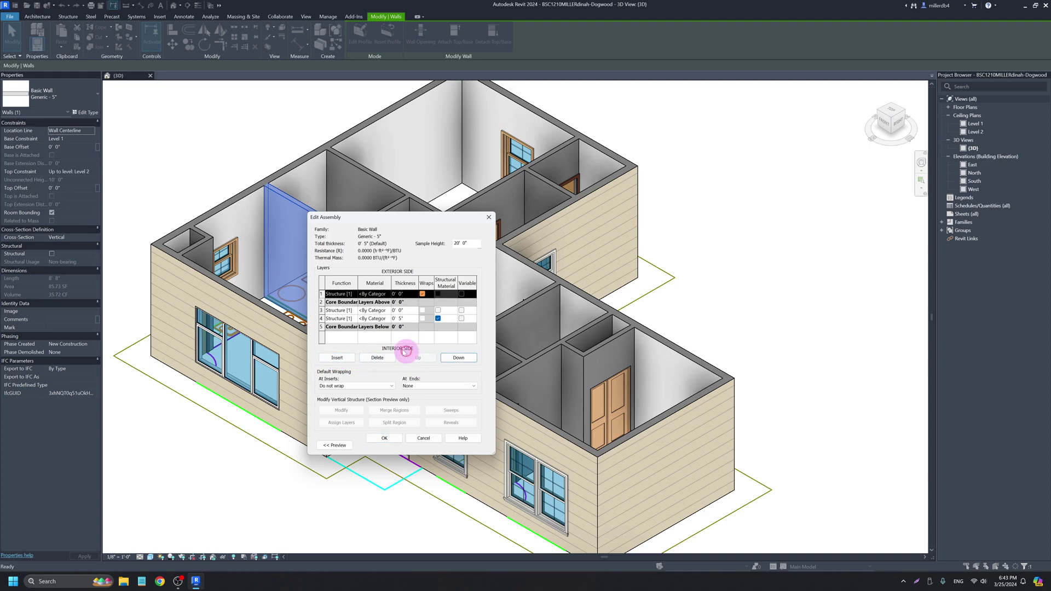
pyautogui.click(374, 318)
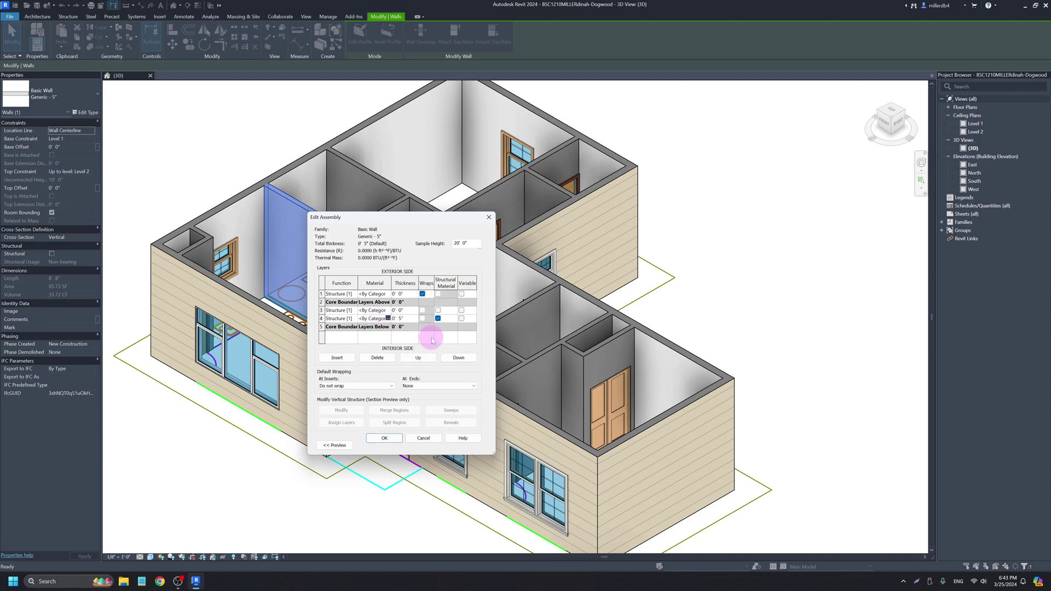
pyautogui.click(459, 361)
# - Set the function of the two layers outside the core to Finish 2 [5]
pyautogui.click(353, 294)
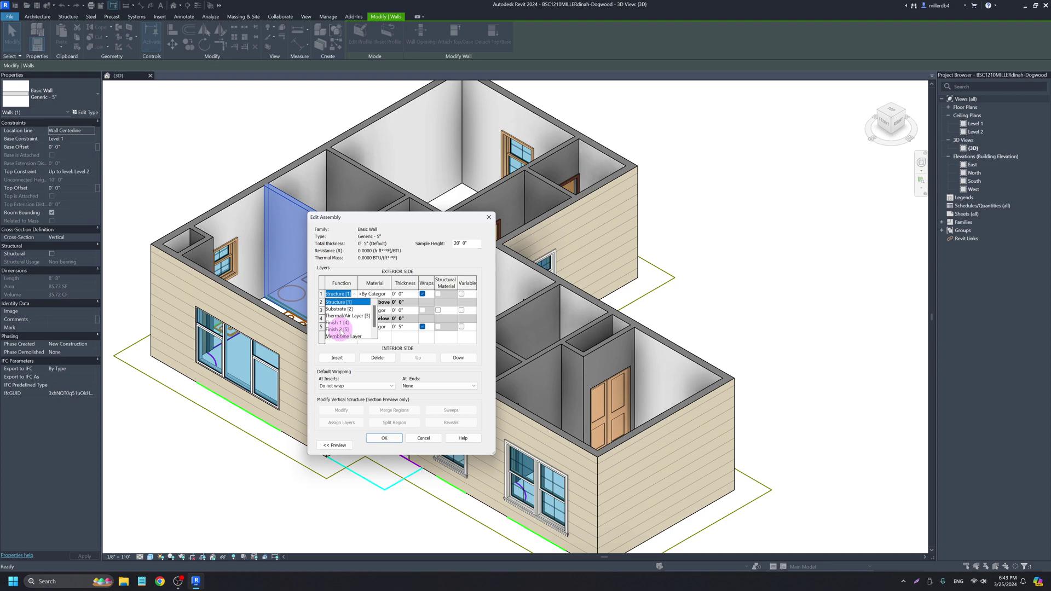
pyautogui.click(340, 330)
pyautogui.click(353, 326)
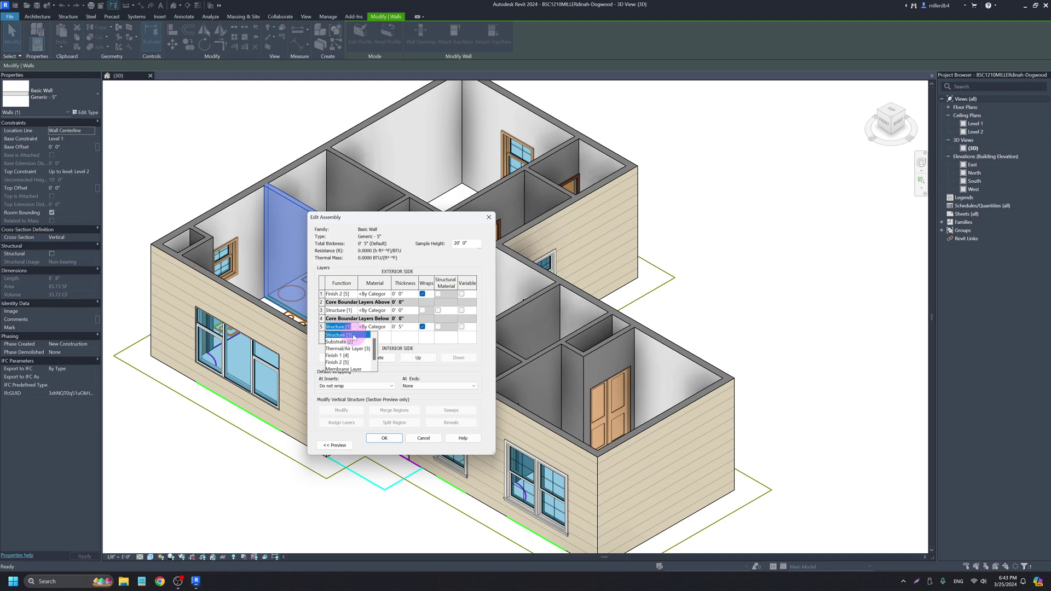
pyautogui.click(340, 363)
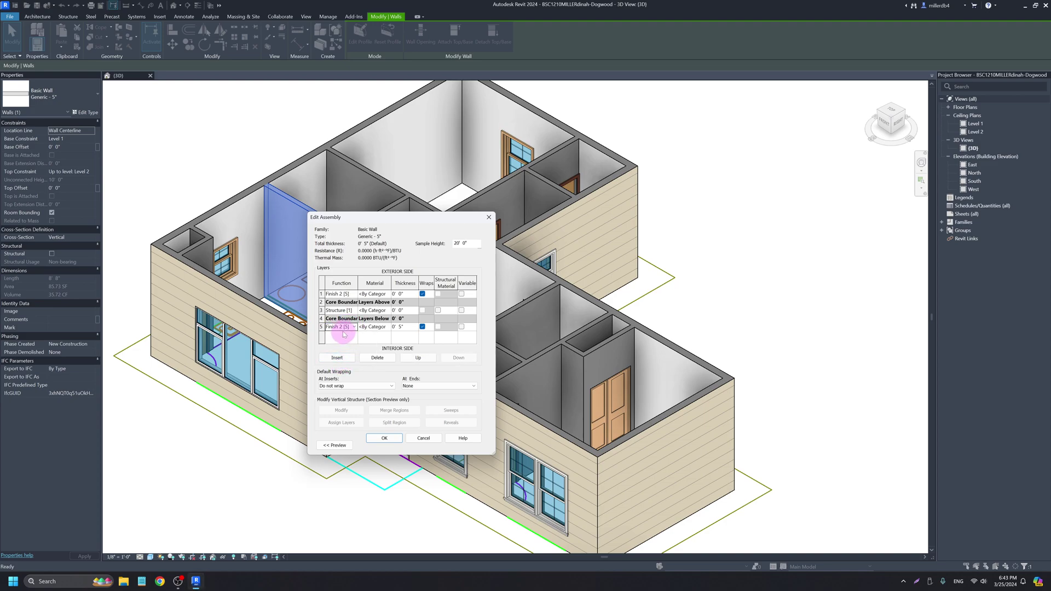
# - Set both Finish 2 layers to 1/2" thick and the Structure layer to 3 1/2" thick
pyautogui.click(401, 294)
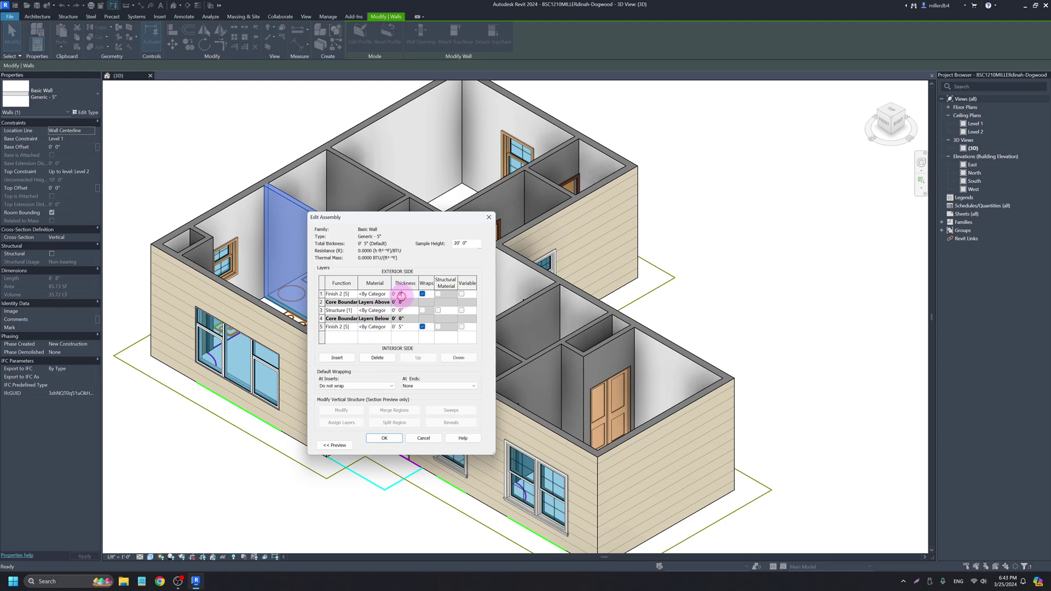
pyautogui.write('.5')
pyautogui.click(400, 310)
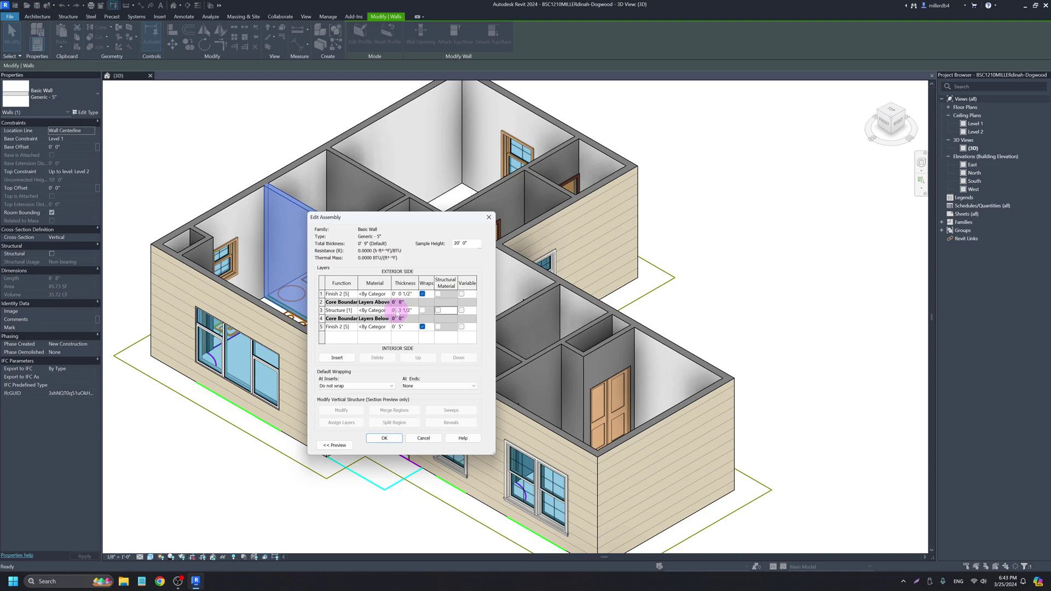
pyautogui.click(403, 327)
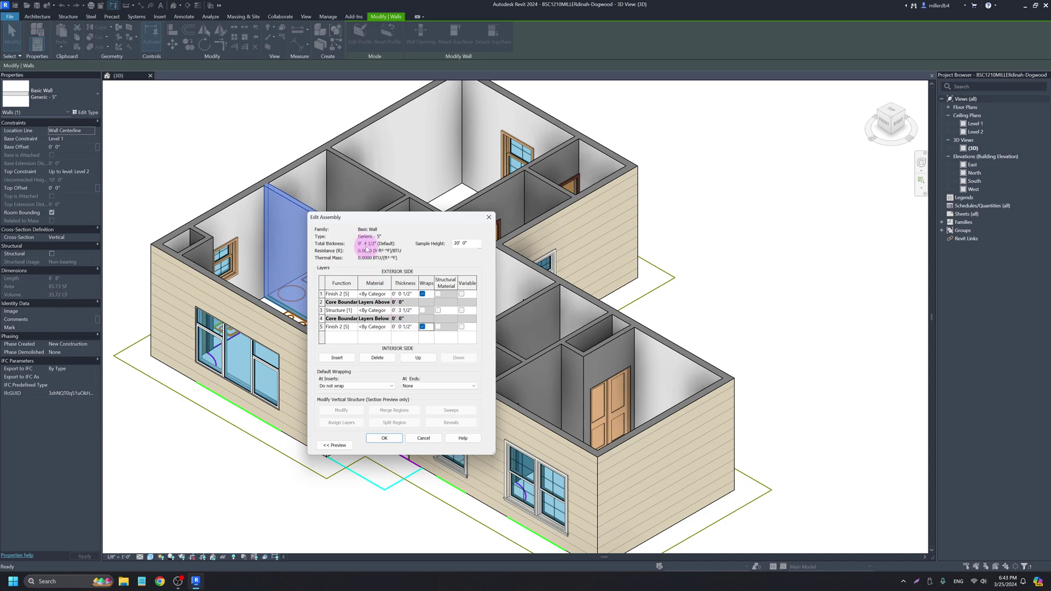
# - Search the materials for "drywa" and select Gypsum Wall Board for the exterior-side Finish 2 layer
pyautogui.click(374, 295)
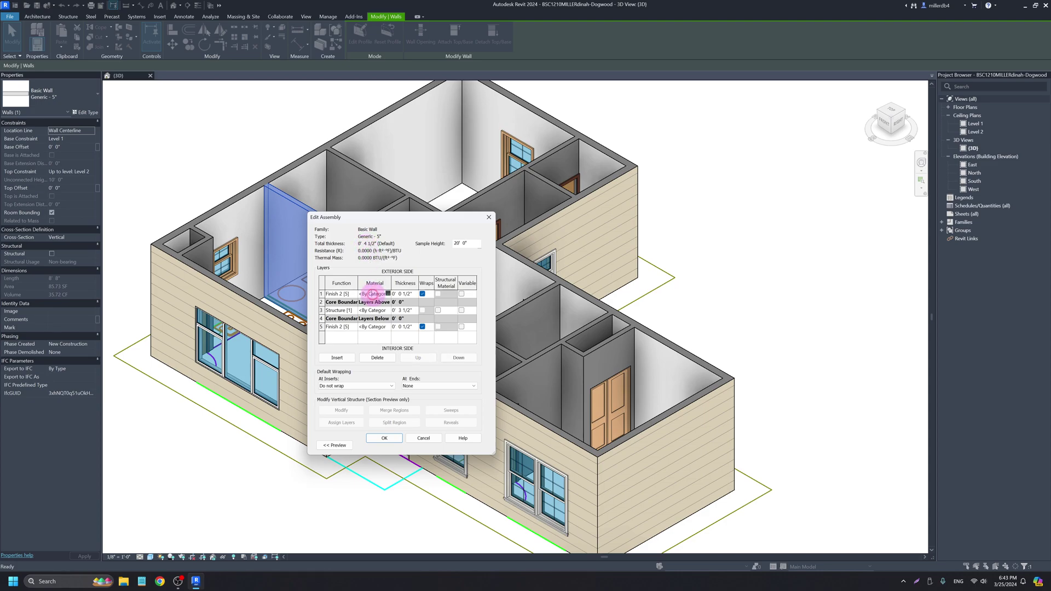
pyautogui.click(387, 294)
pyautogui.write('gyp')
pyautogui.press('BackSpace')
pyautogui.press('BackSpace')
pyautogui.press('BackSpace')
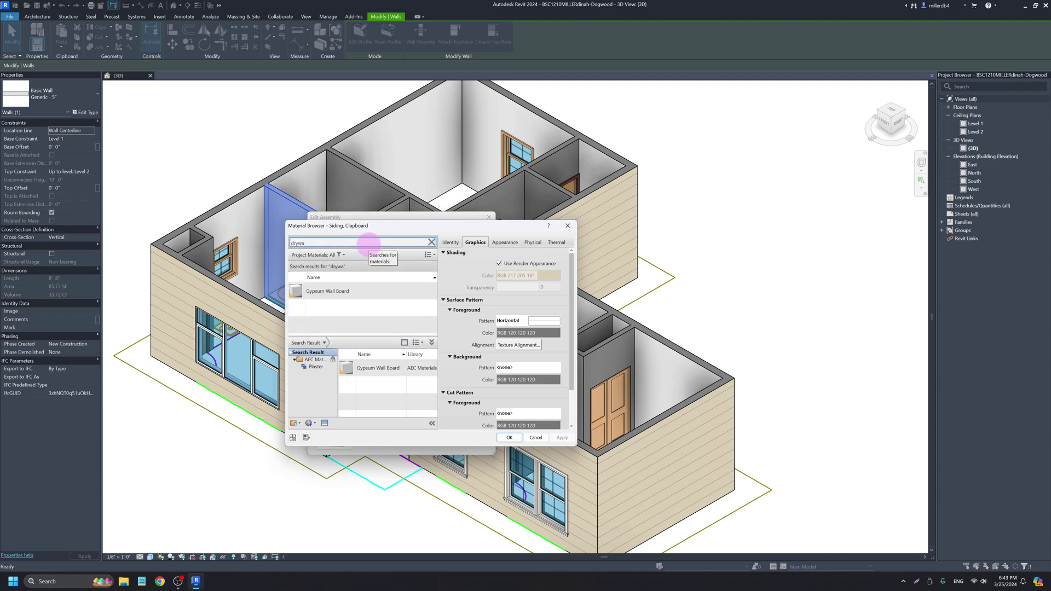
pyautogui.click(366, 292)
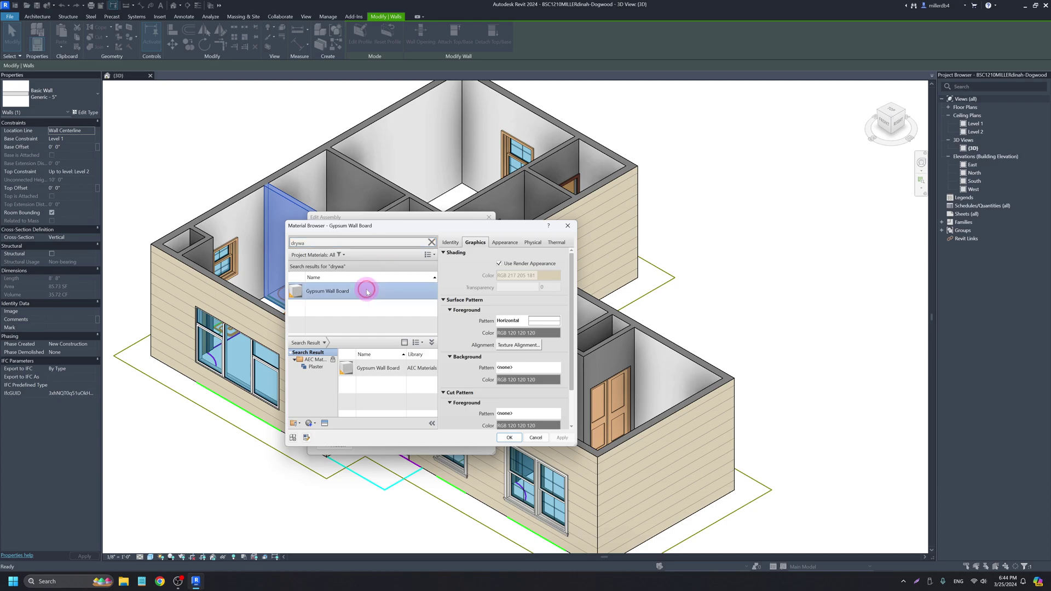
# - Review the identity fields and keynote list of Gypsum Wall Board, and accept it for the exterior-side Finish 2 layer
pyautogui.click(453, 242)
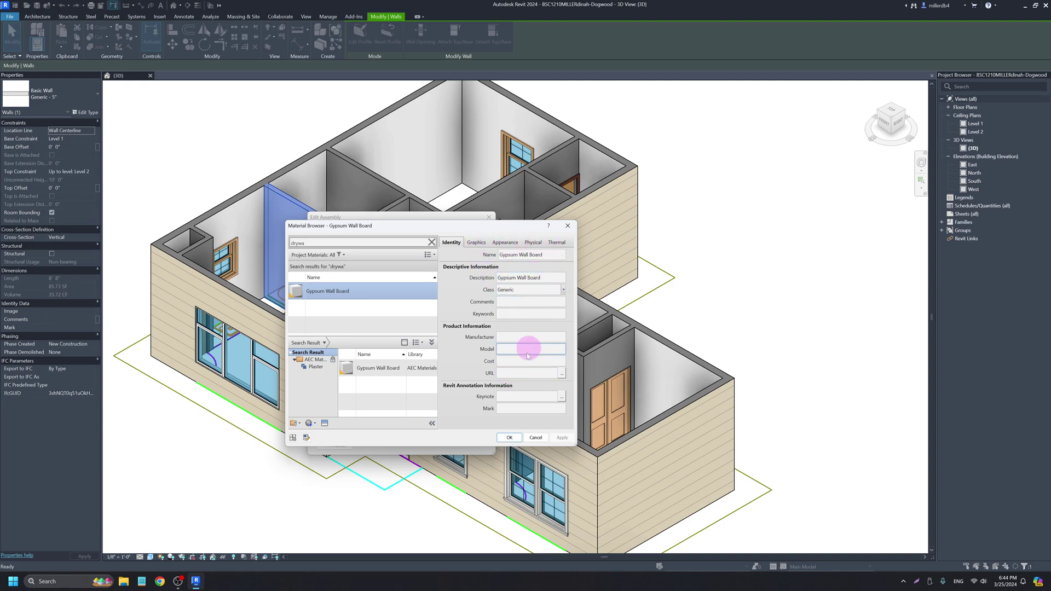
pyautogui.click(561, 396)
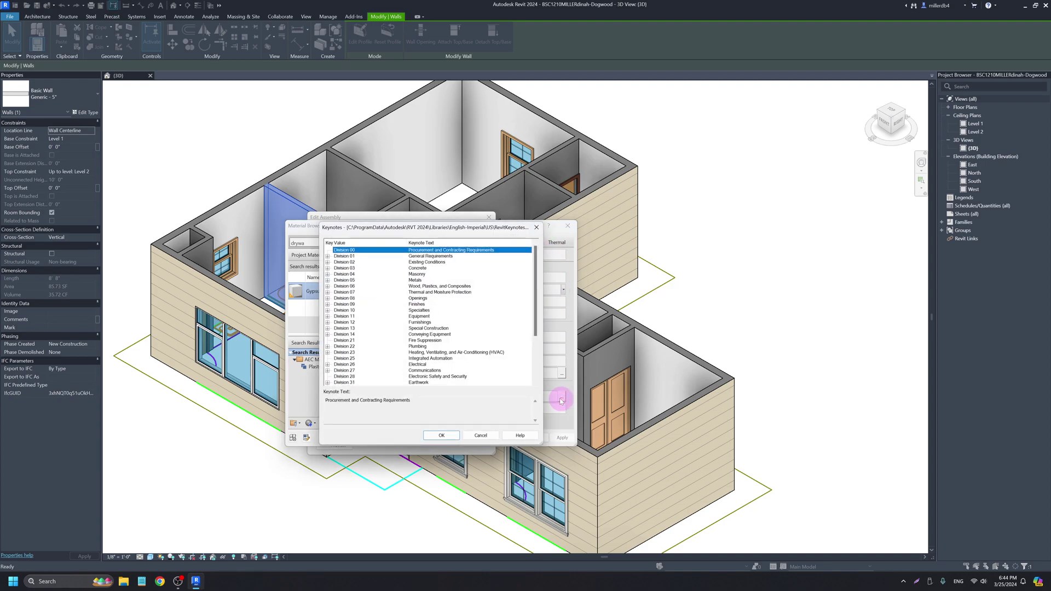
pyautogui.click(549, 222)
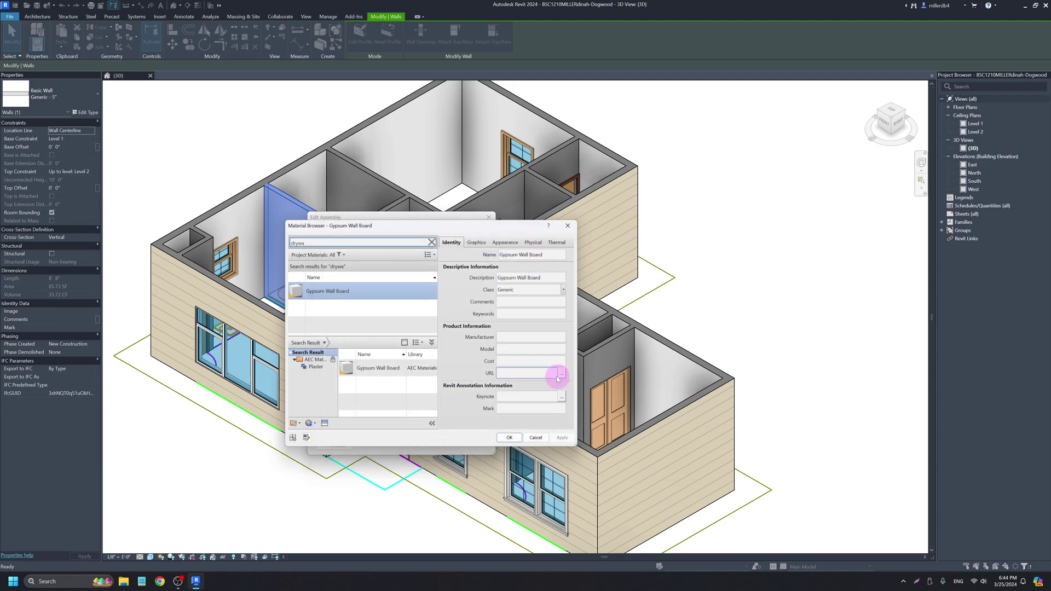
pyautogui.click(525, 312)
pyautogui.click(528, 301)
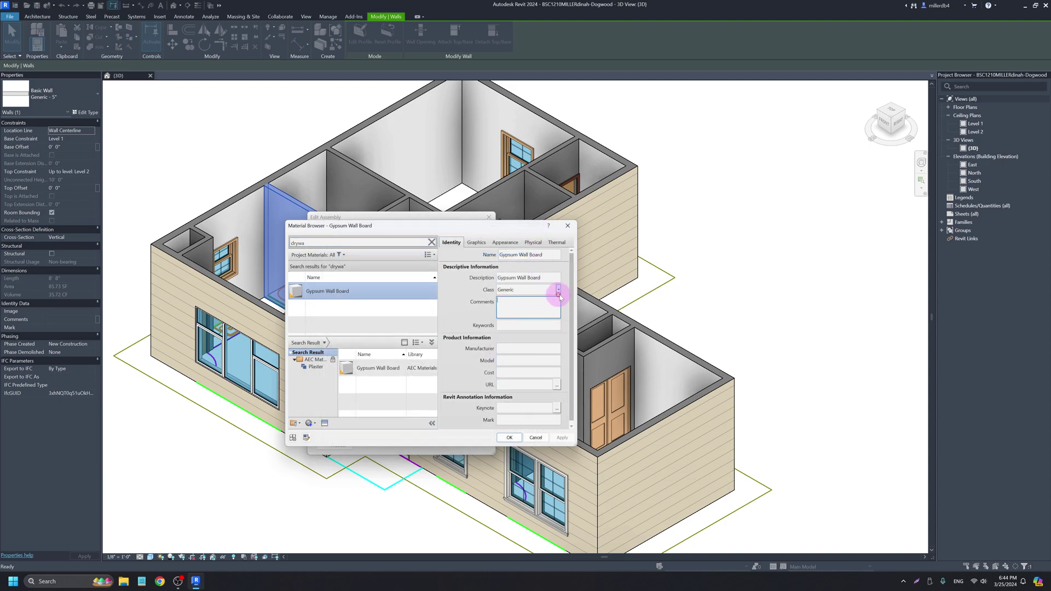
pyautogui.click(370, 290)
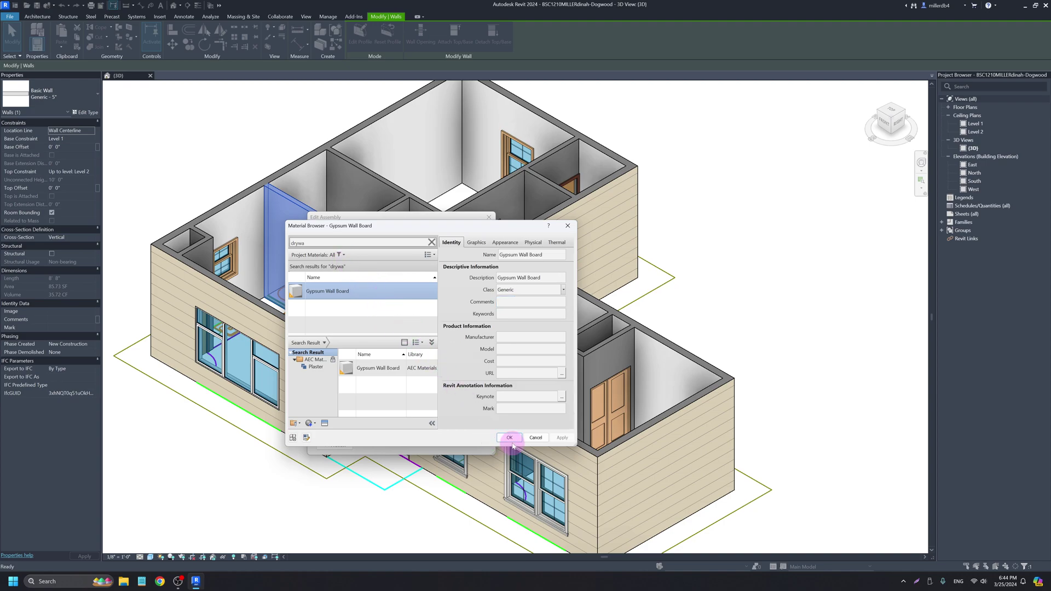
pyautogui.click(510, 439)
# - Search the materials for "joist" and assign Structure, Wood Joist/Rafter Layer to the Structure layer
pyautogui.click(383, 310)
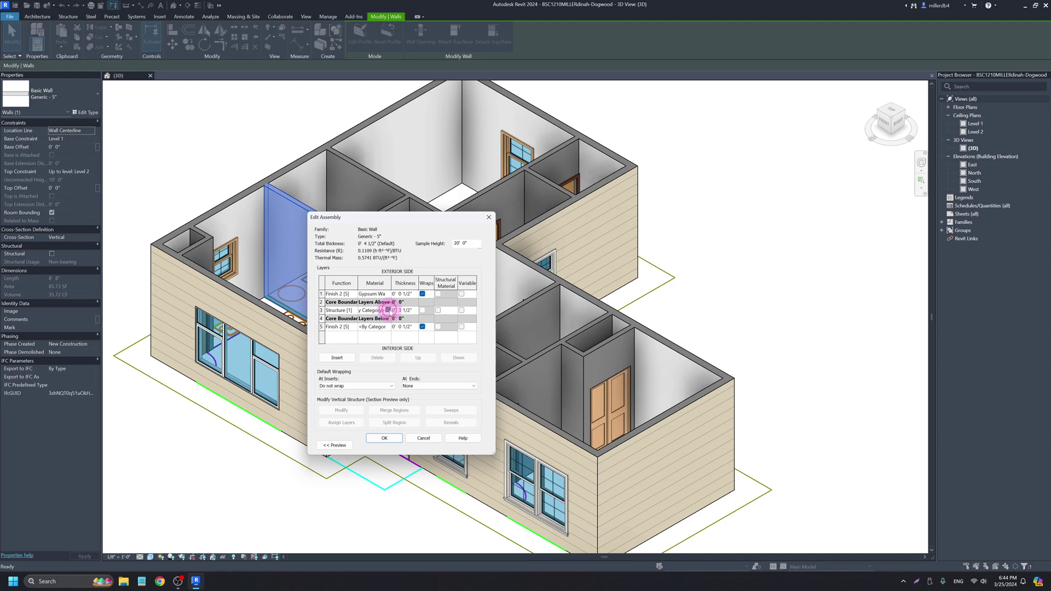
pyautogui.click(388, 309)
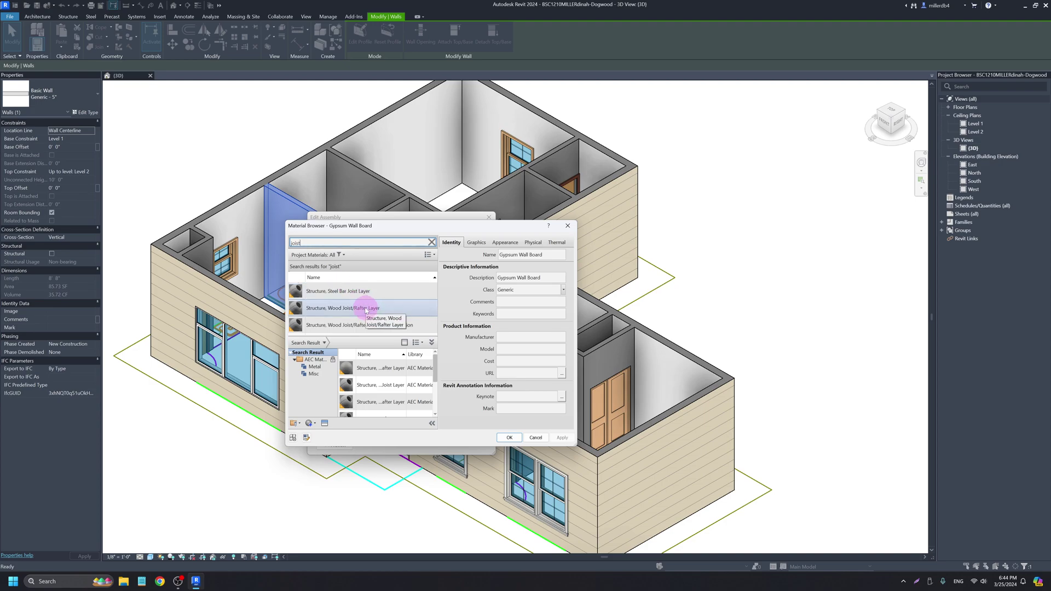
pyautogui.click(365, 309)
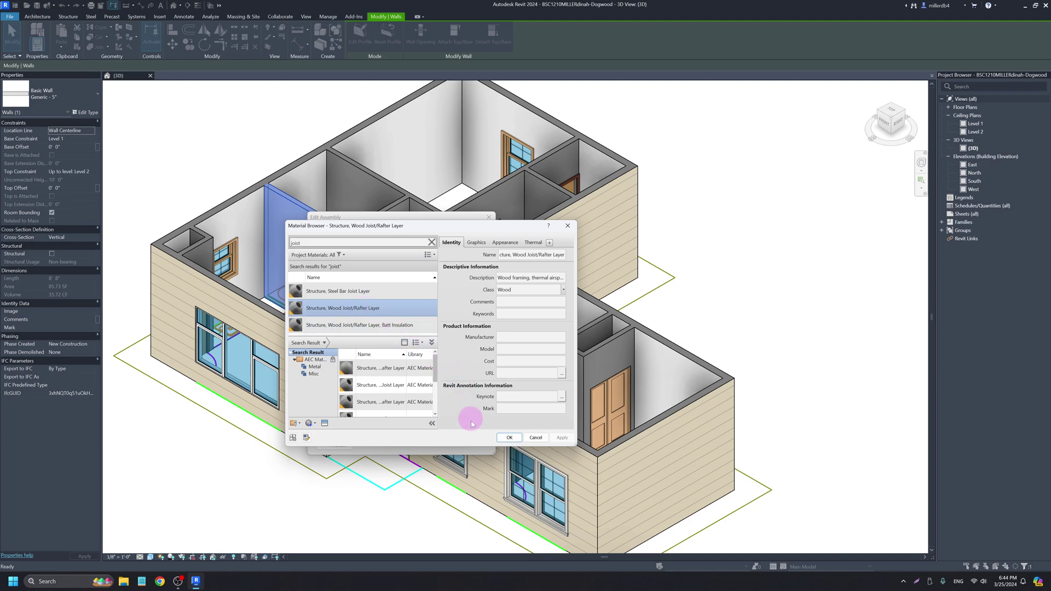
pyautogui.click(509, 437)
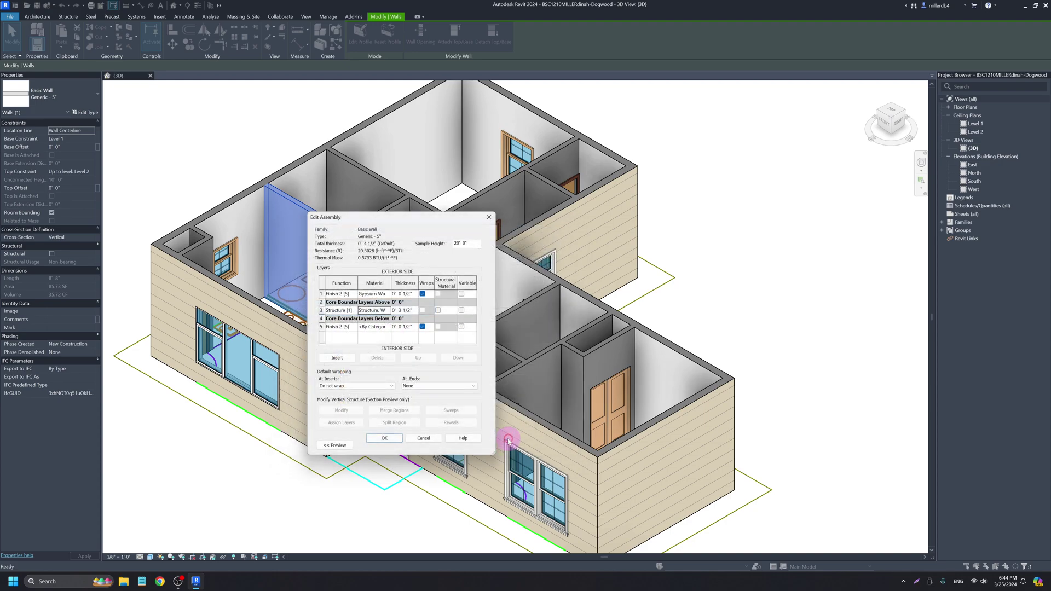
# - Assign Gypsum Wall Board to the interior-side Finish 2 layer, and accept the assembly and the Generic - 5" type properties
pyautogui.click(388, 327)
pyautogui.click(388, 327)
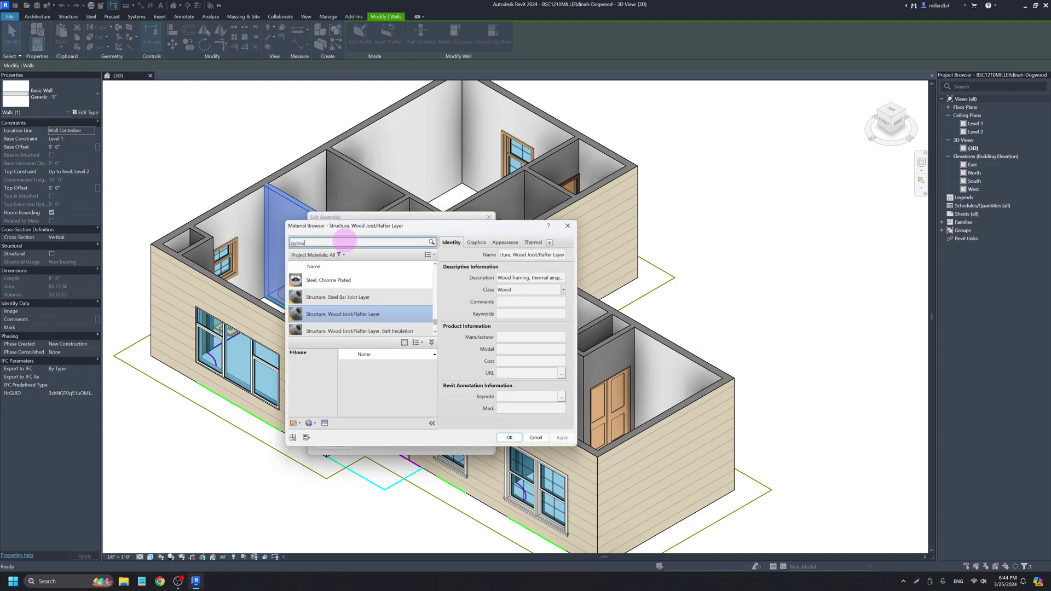
pyautogui.click(347, 291)
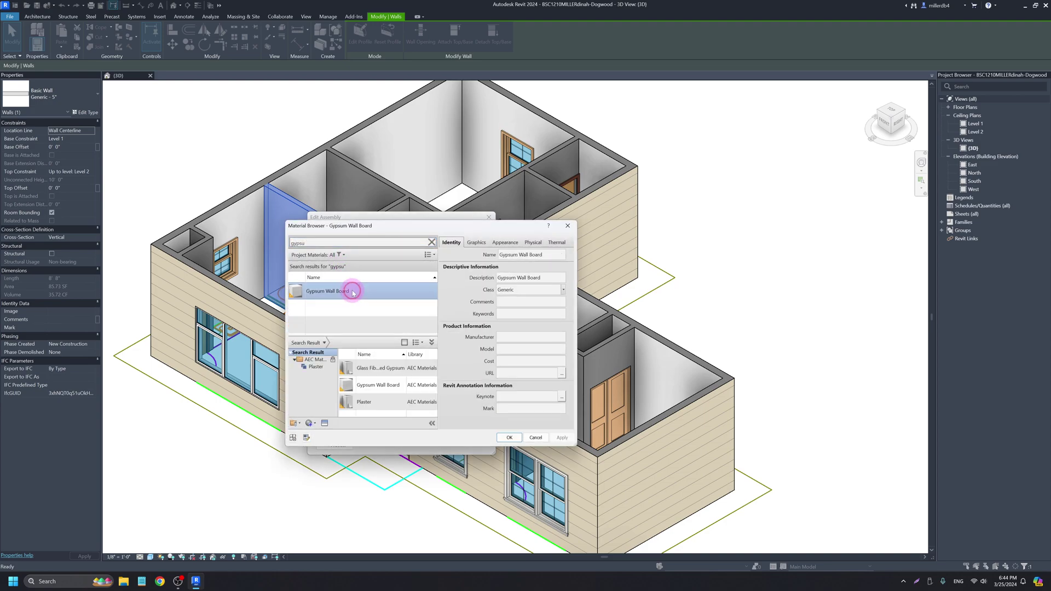
pyautogui.click(509, 438)
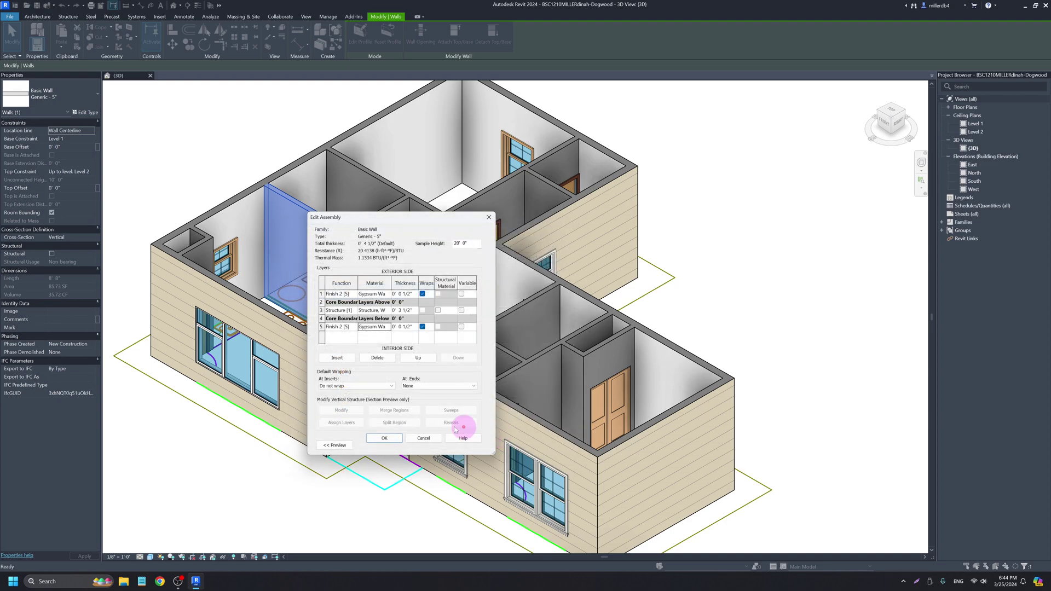
pyautogui.click(393, 440)
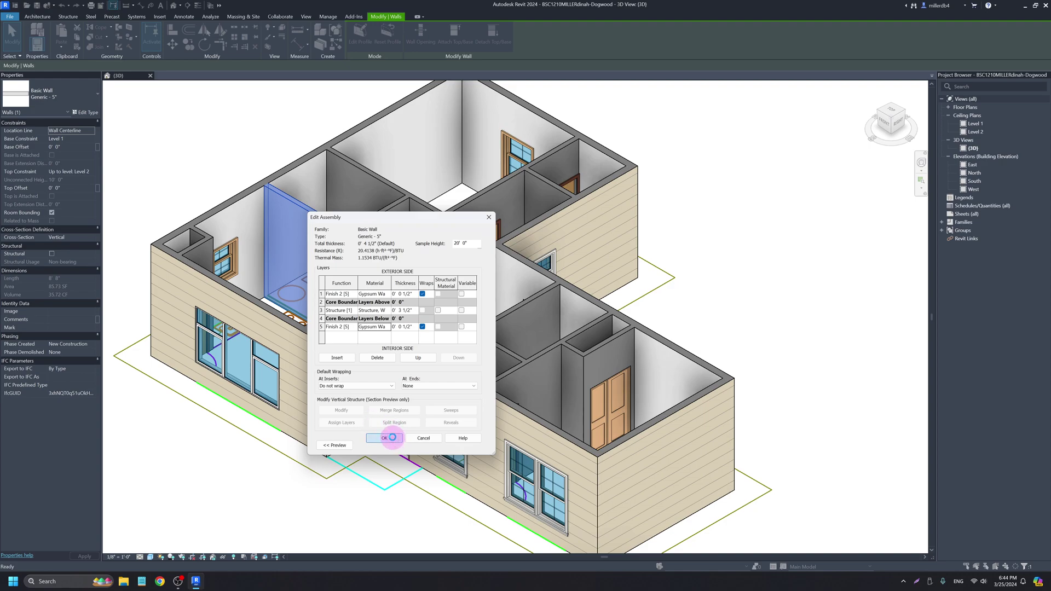
pyautogui.click(394, 445)
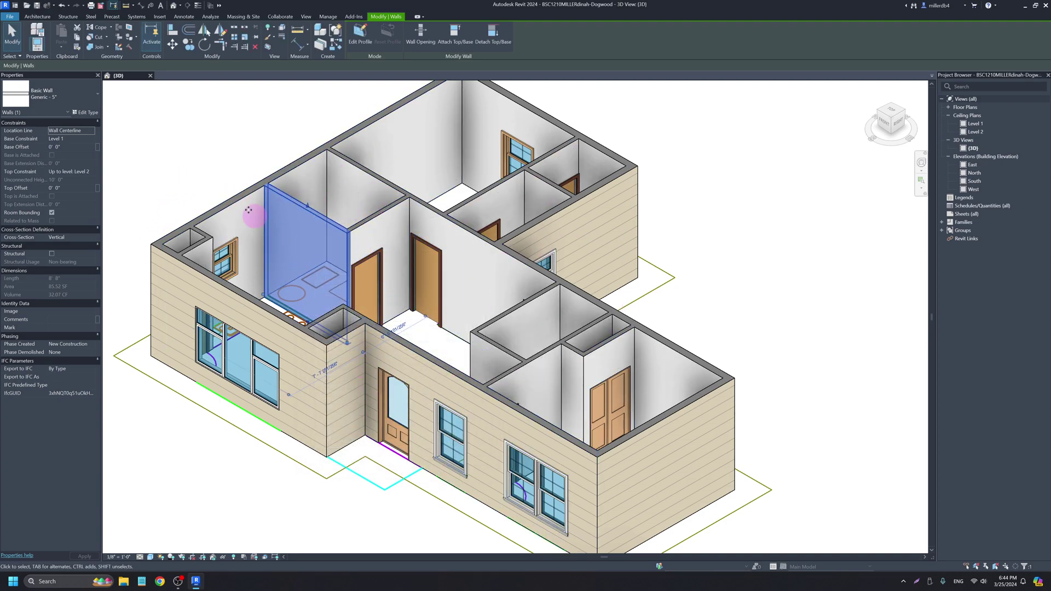
# - Set the 3D view's visual style to Hidden Line and deselect the interior wall
pyautogui.keyDown('shift'); pyautogui.moveTo(368, 265); pyautogui.dragTo(360, 324, button='middle'); pyautogui.keyUp('shift')
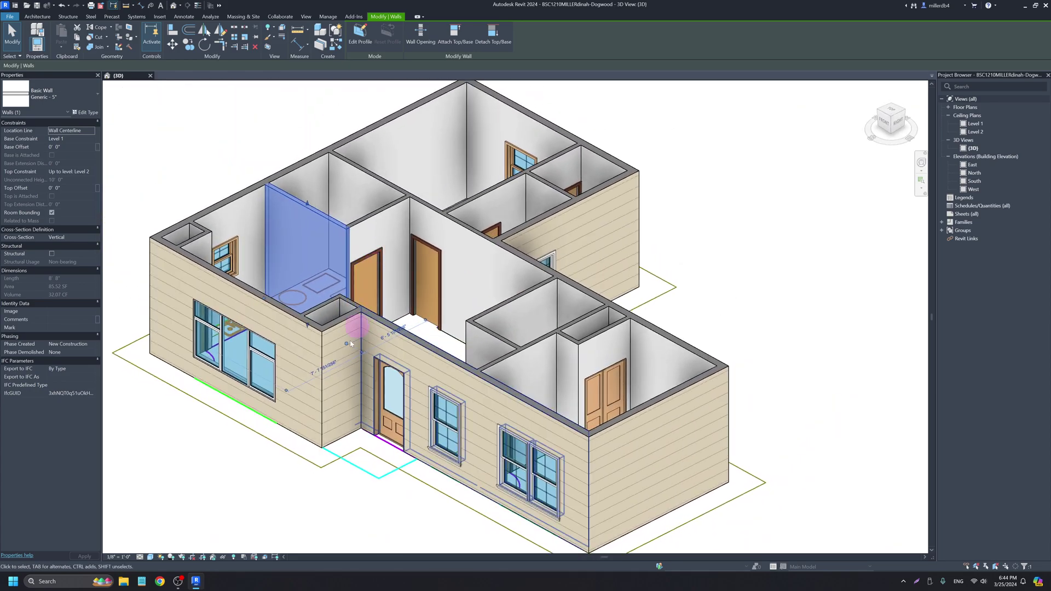
pyautogui.click(150, 557)
pyautogui.click(171, 515)
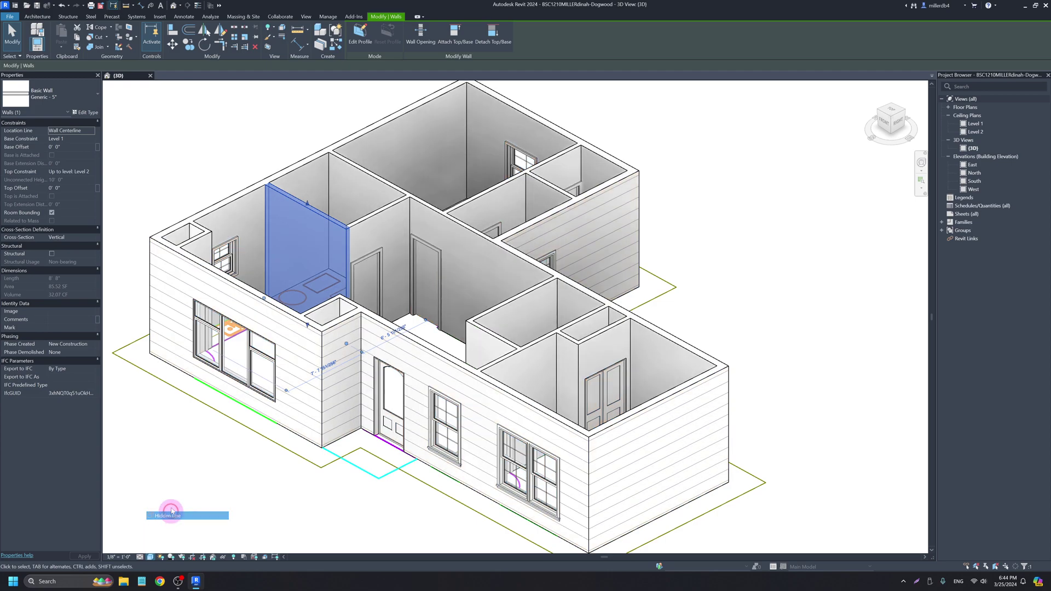
pyautogui.keyDown('shift'); pyautogui.moveTo(565, 310); pyautogui.dragTo(633, 232, button='middle'); pyautogui.keyUp('shift')
pyautogui.click(633, 234)
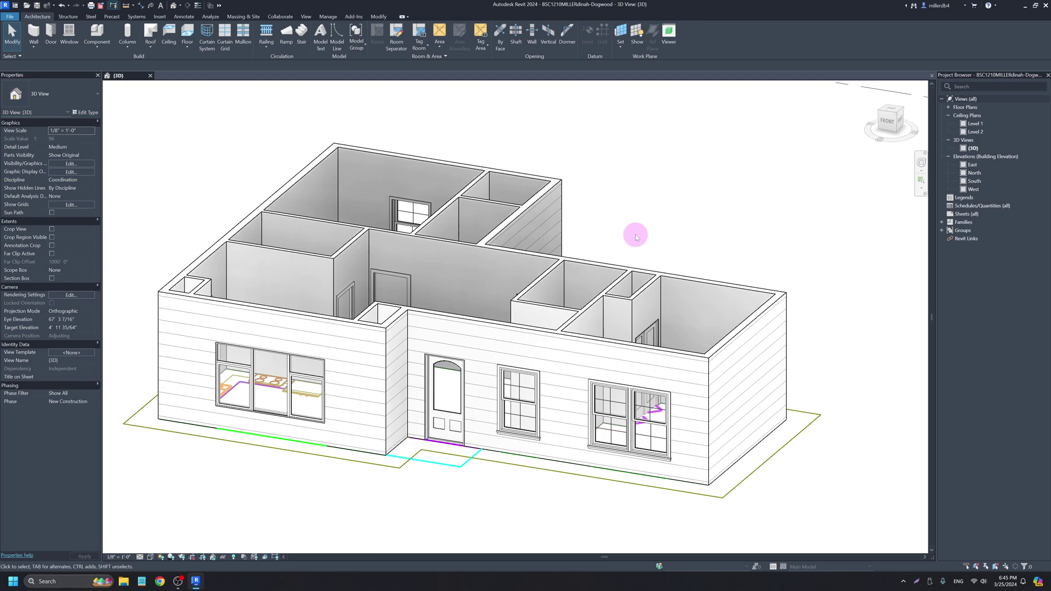
# - Open the Level 1 floor plan view
pyautogui.click(949, 115)
pyautogui.click(948, 107)
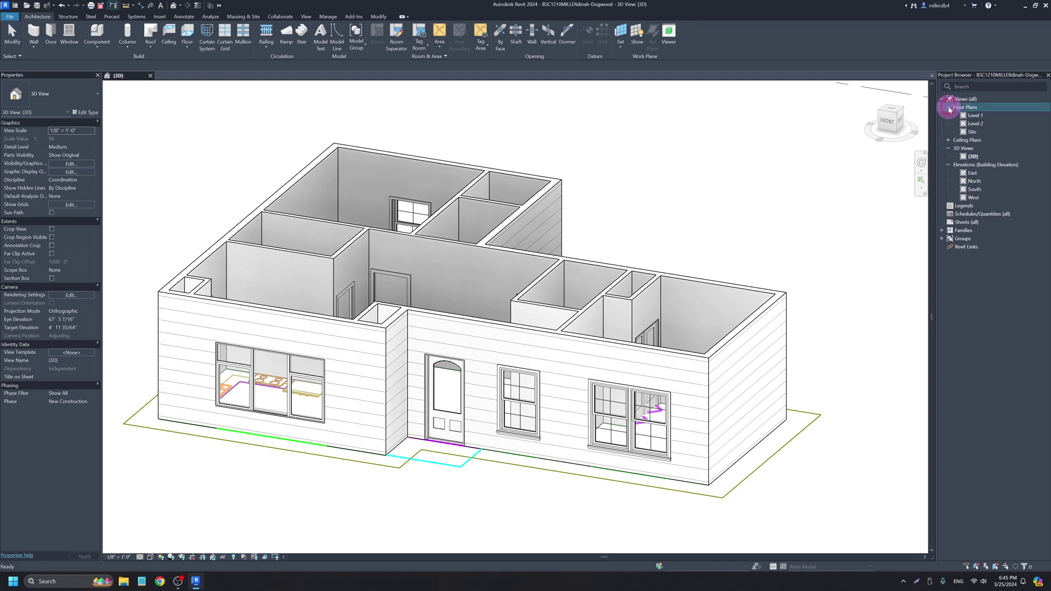
pyautogui.doubleClick(974, 116)
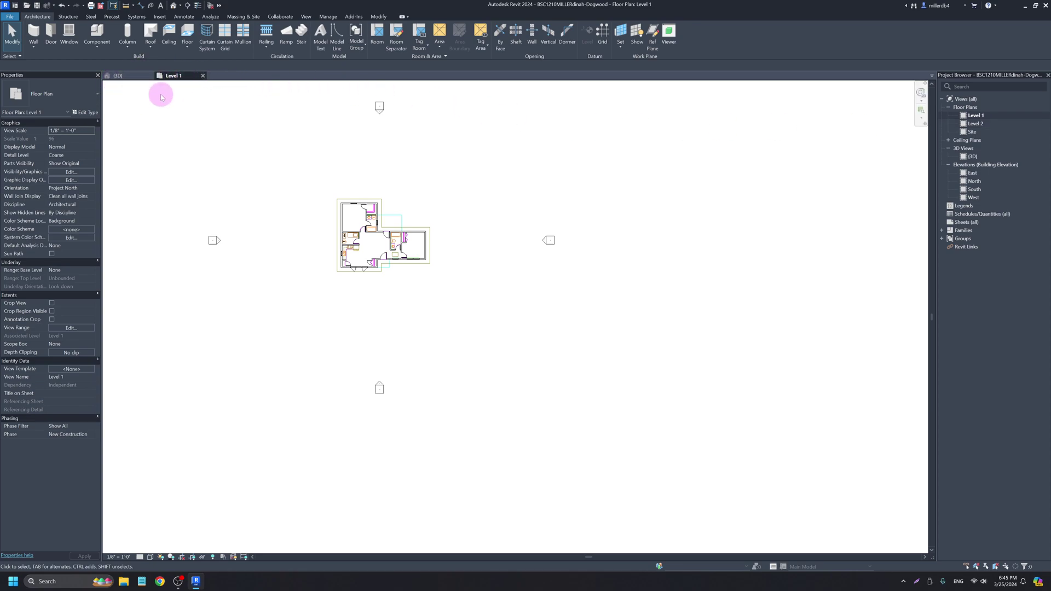
pyautogui.scroll(7, 300, 197)
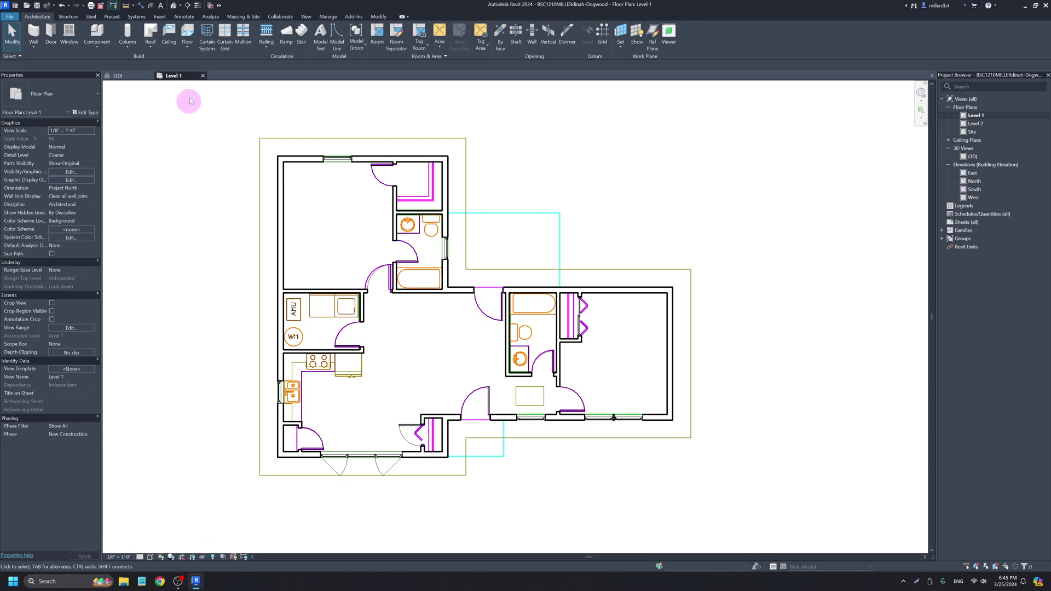
# - Start a new architectural floor on Level 1 and choose the Wood Joist 10" - Wood Finish floor type
pyautogui.click(188, 34)
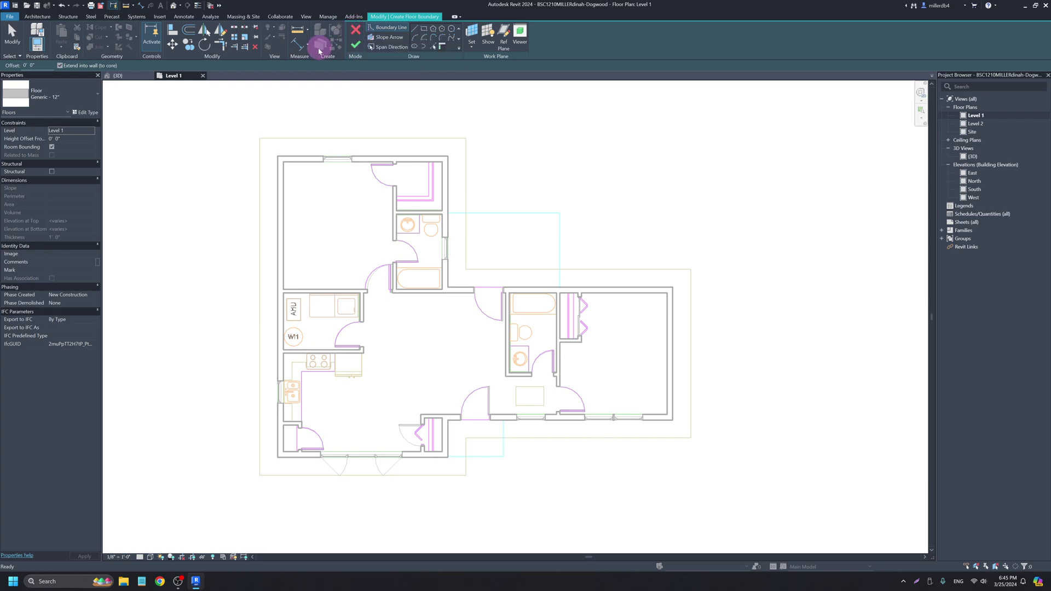
pyautogui.click(85, 96)
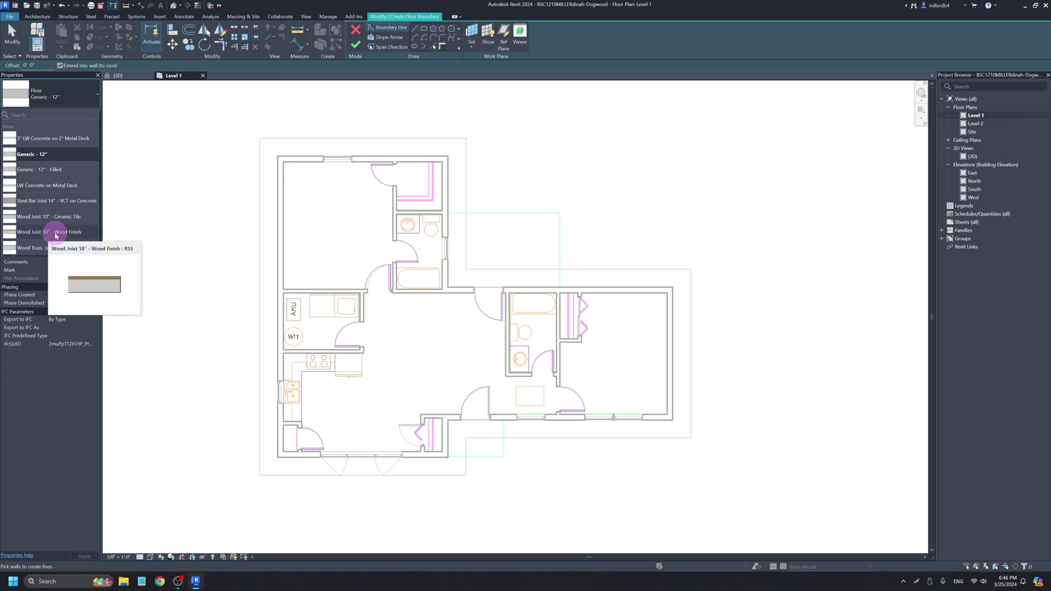
pyautogui.click(57, 232)
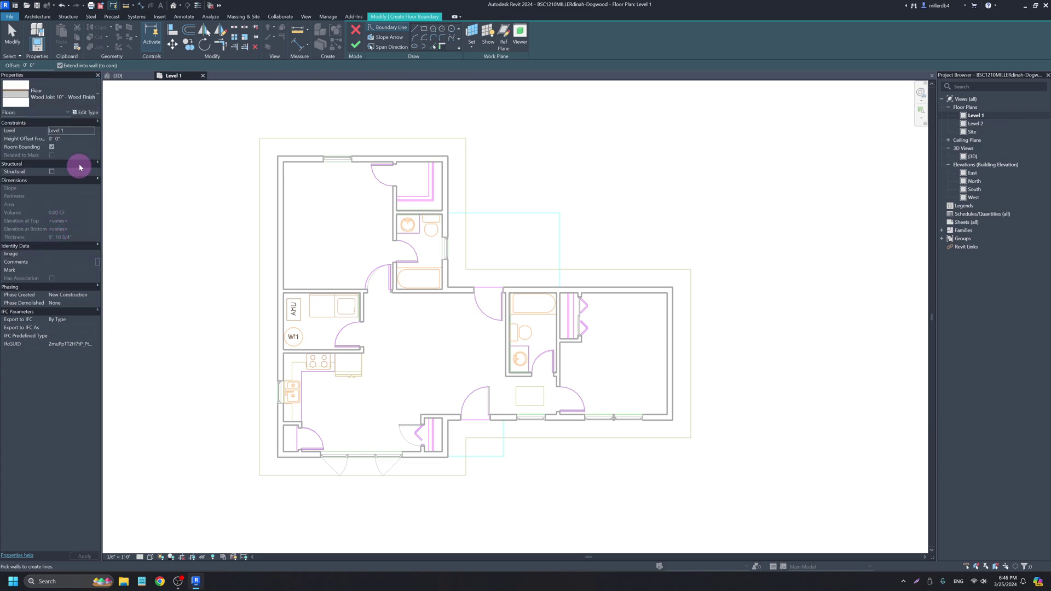
# - Duplicate the Wood Joist 10" - Wood Finish floor type under the name "subfloor structure"
pyautogui.click(85, 113)
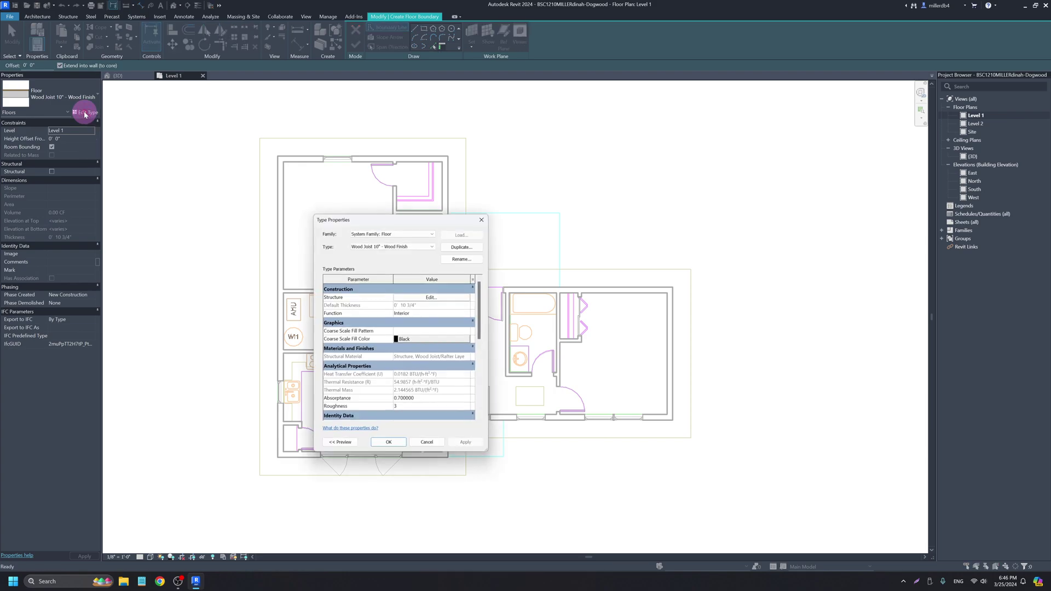
pyautogui.click(474, 247)
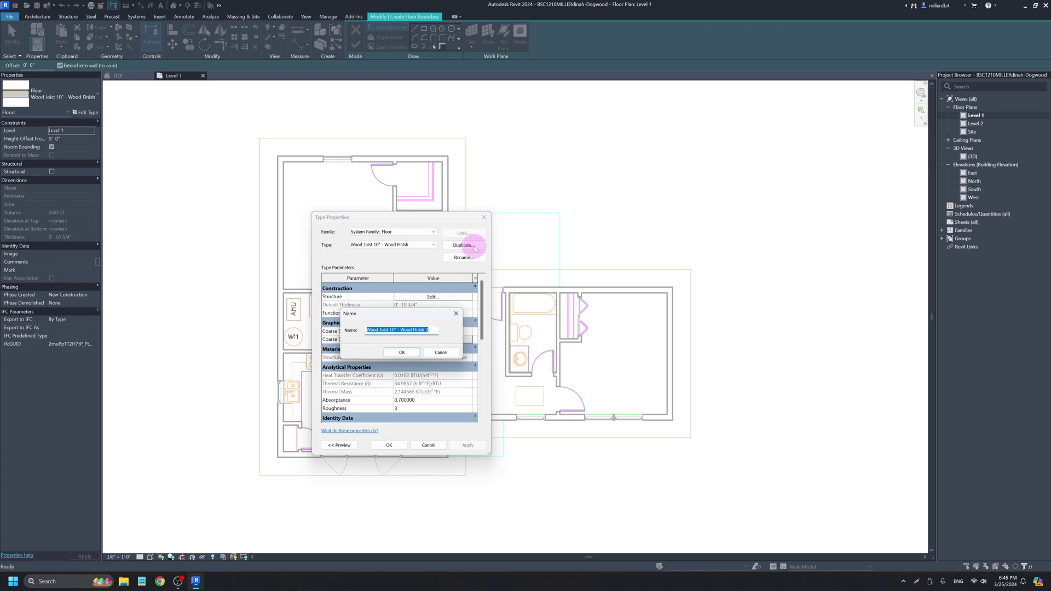
pyautogui.write('sub')
pyautogui.write('floor structure')
pyautogui.press('Return')
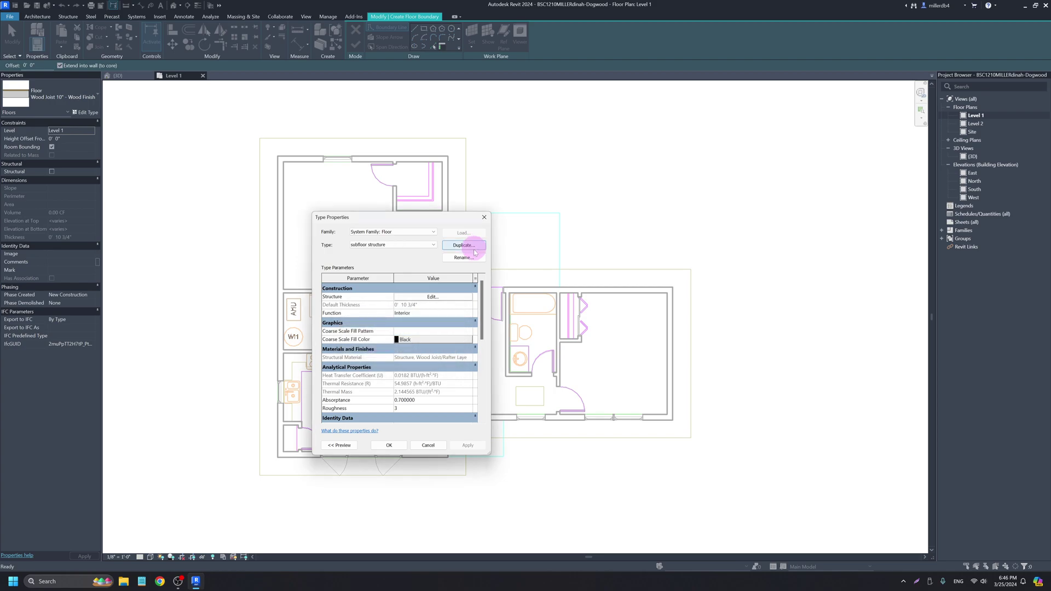
# - Delete the oak Finish 1 layer from the subfloor structure assembly, and accept the assembly and the type properties
pyautogui.click(445, 299)
pyautogui.click(371, 294)
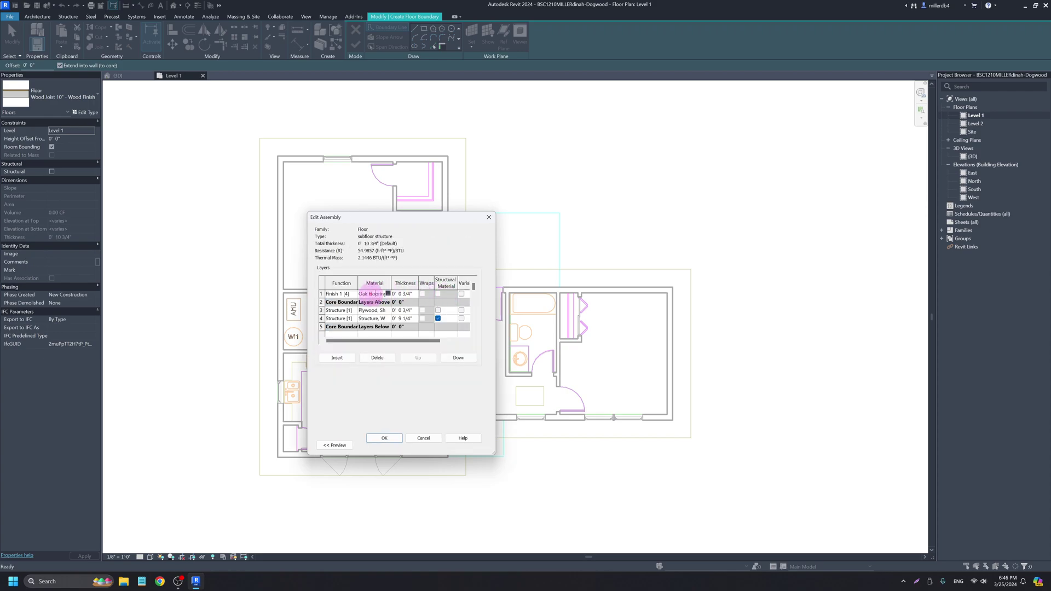
pyautogui.click(378, 360)
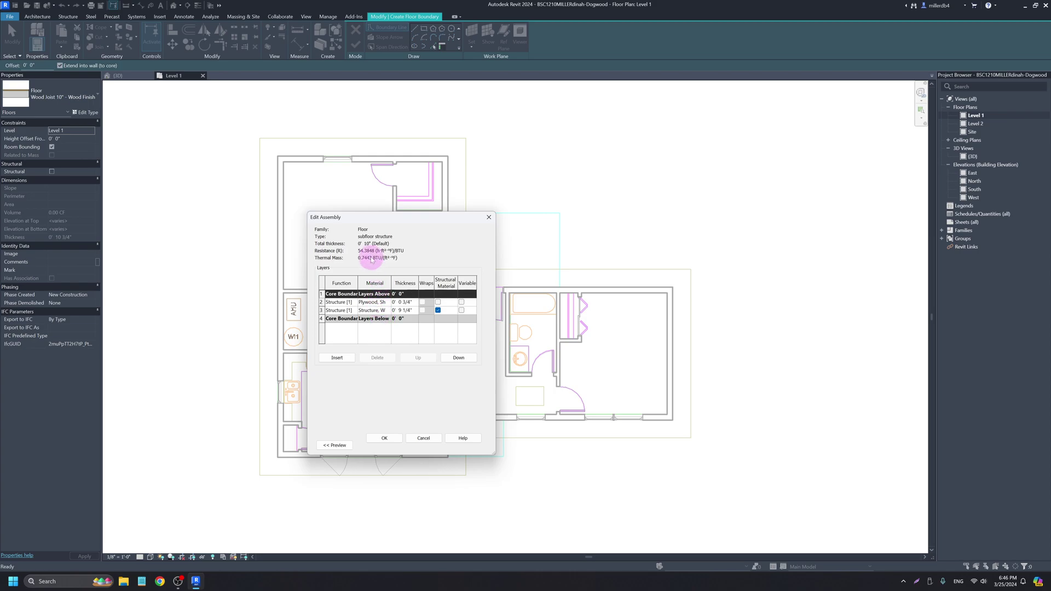
pyautogui.click(374, 311)
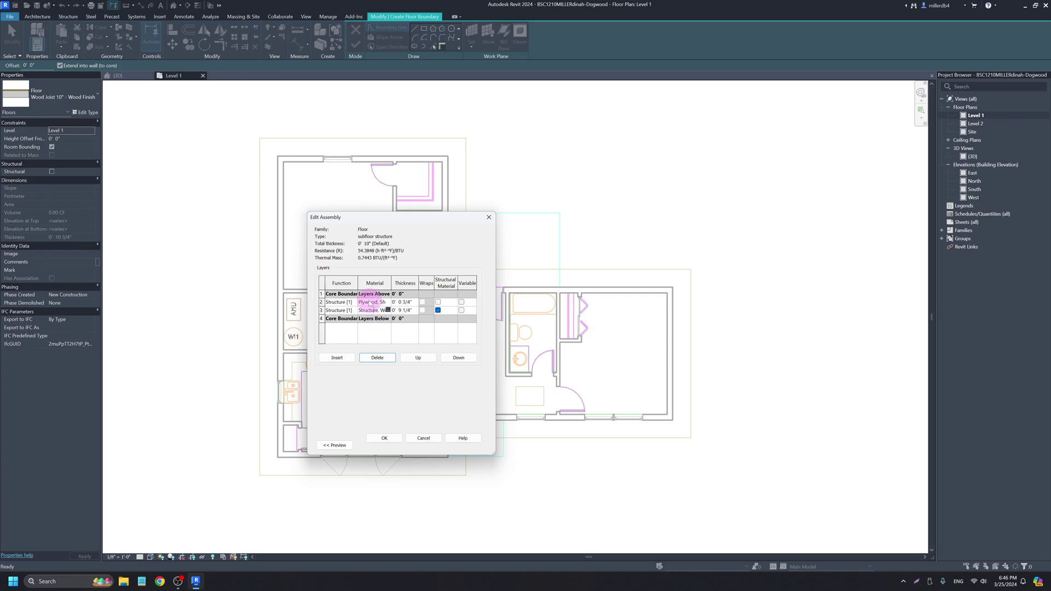
pyautogui.click(383, 438)
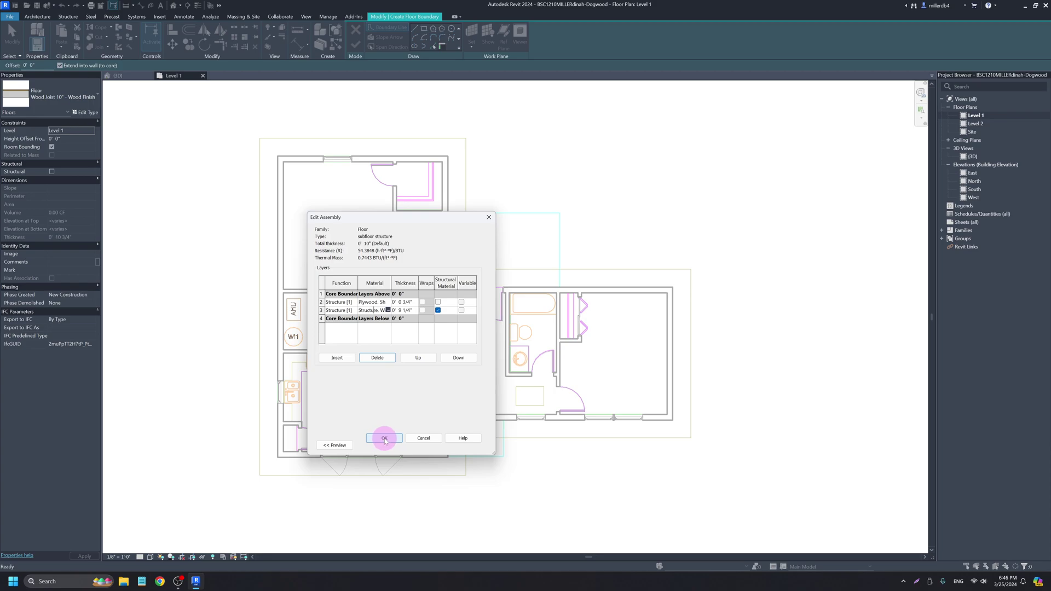
pyautogui.click(385, 439)
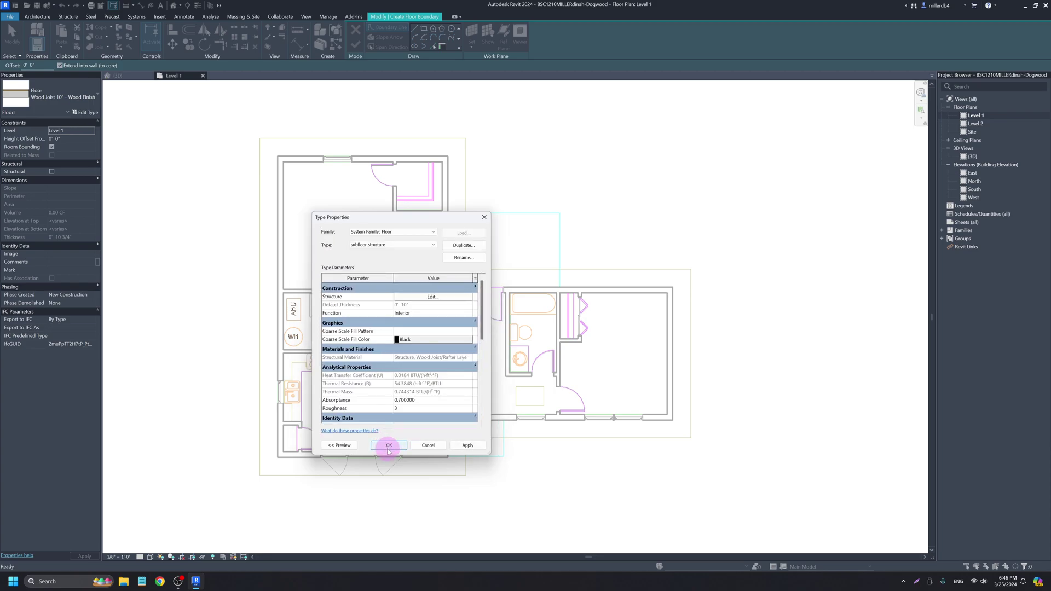
pyautogui.click(389, 446)
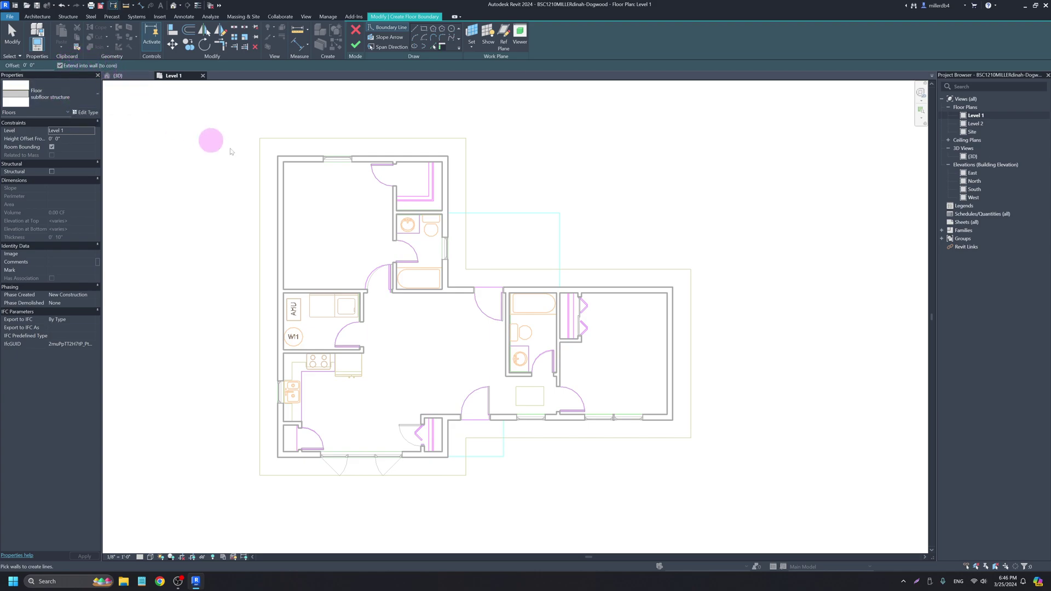
# - Create the subfloor boundary from the whole chain of exterior Generic - 8" walls, and finish the floor
pyautogui.scroll(6, 284, 194)
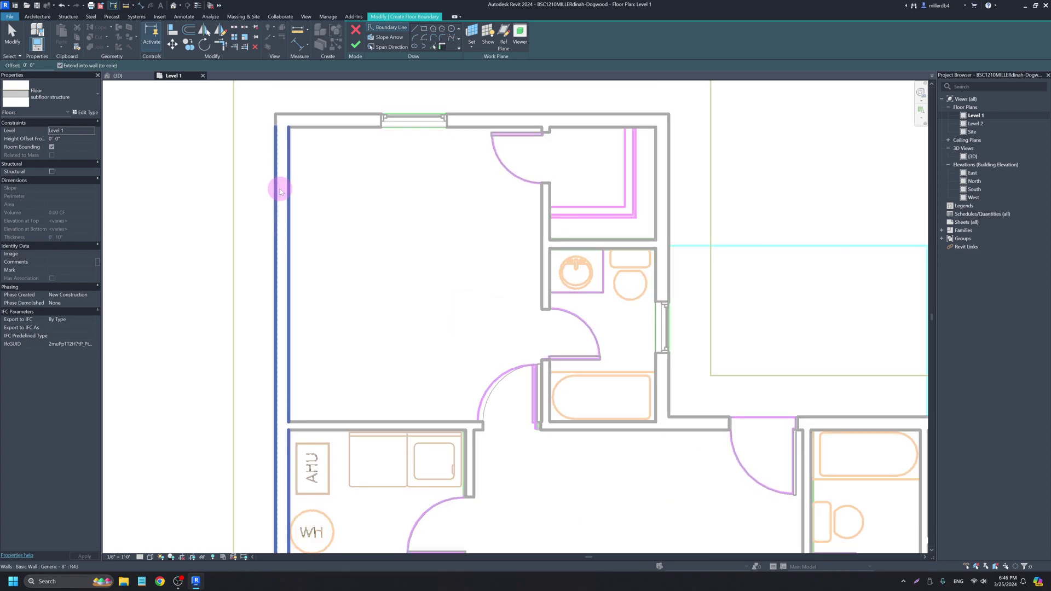
pyautogui.scroll(3, 274, 197)
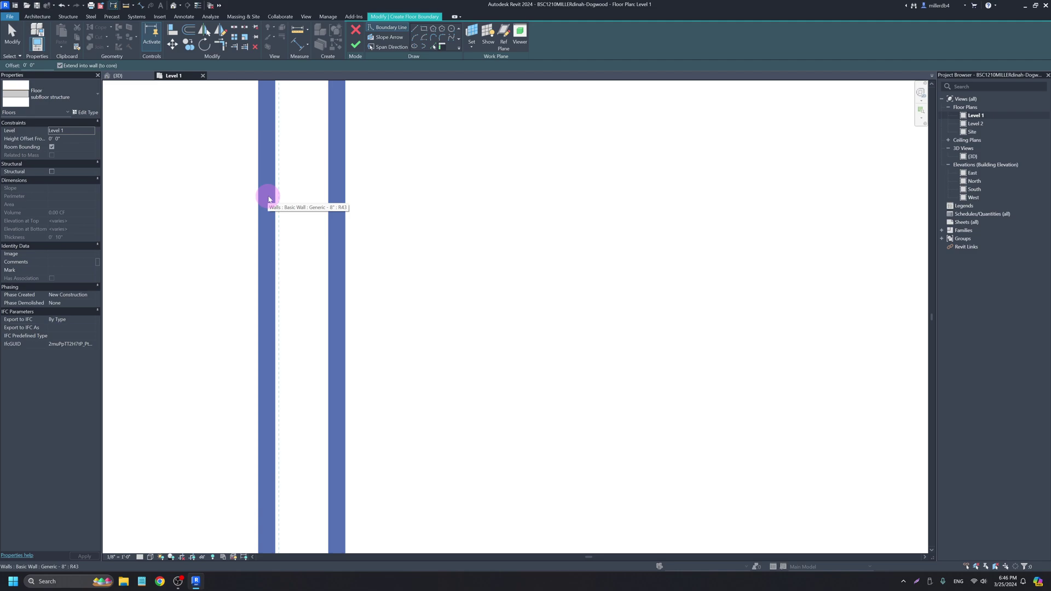
pyautogui.scroll(-8, 269, 200)
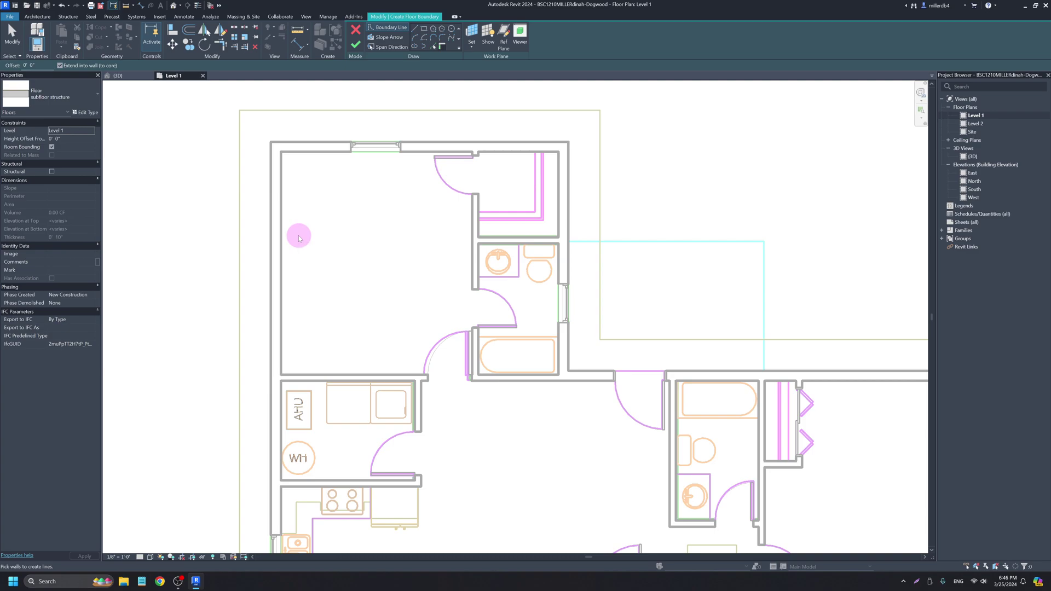
pyautogui.scroll(-2, 301, 237)
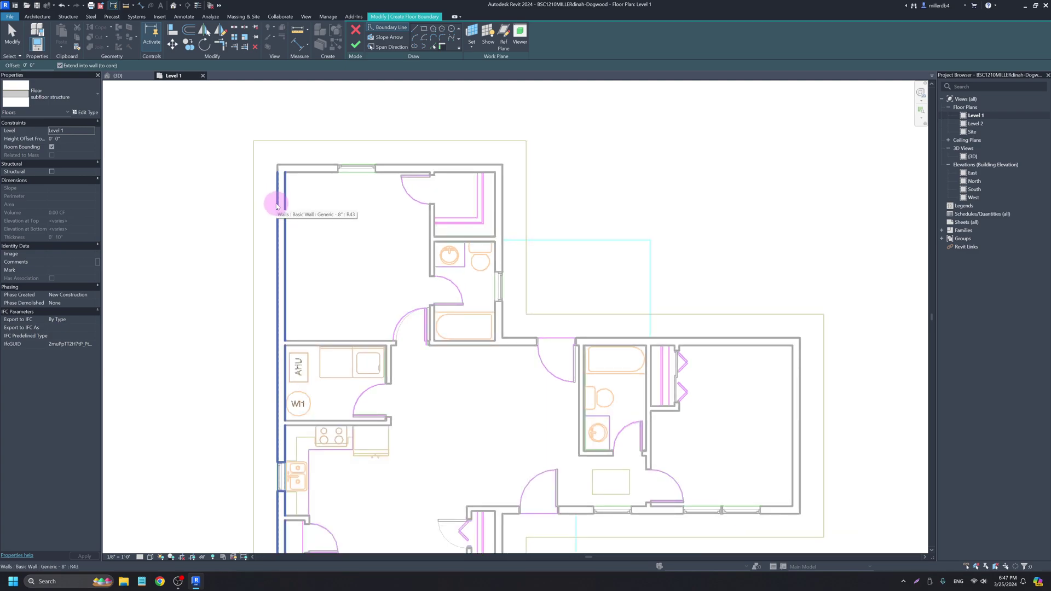
pyautogui.press('Tab')
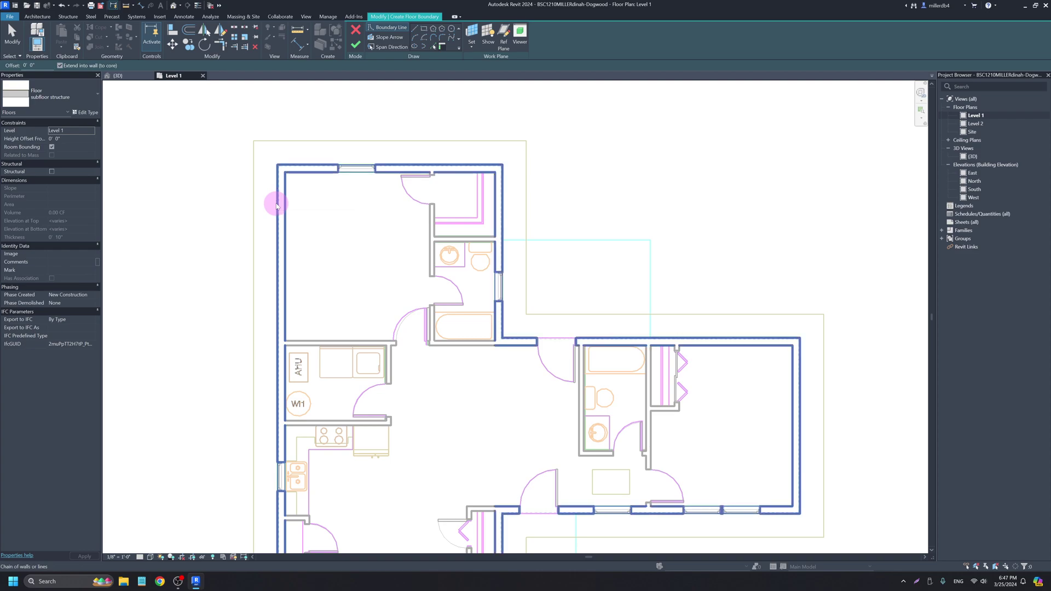
pyautogui.click(276, 207)
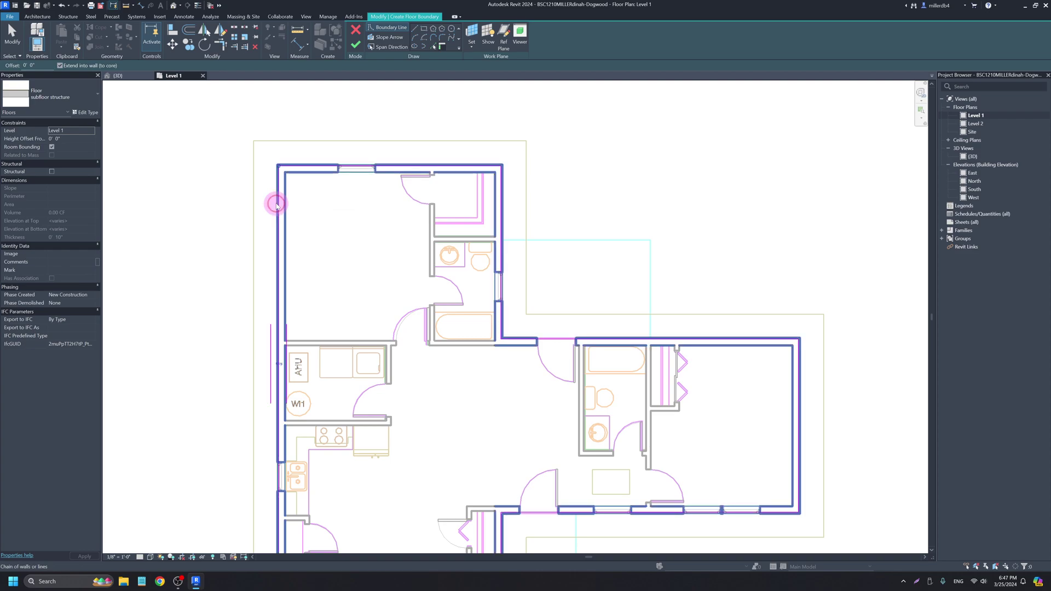
pyautogui.scroll(-2, 295, 255)
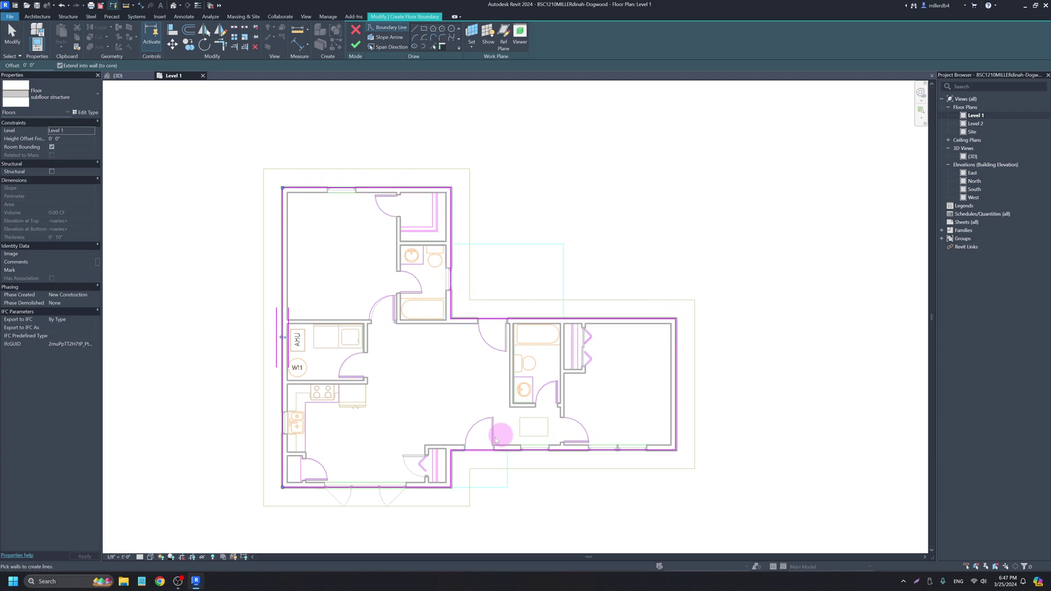
pyautogui.click(356, 47)
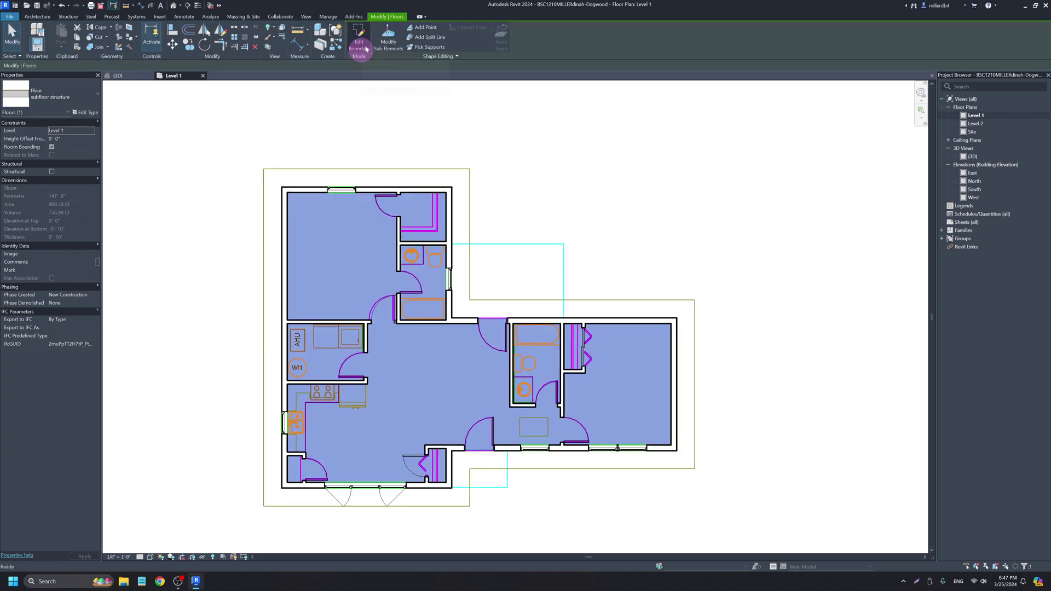
# - Select the subfloor in the 3D view and examine it from above and from the front of the house
pyautogui.click(174, 7)
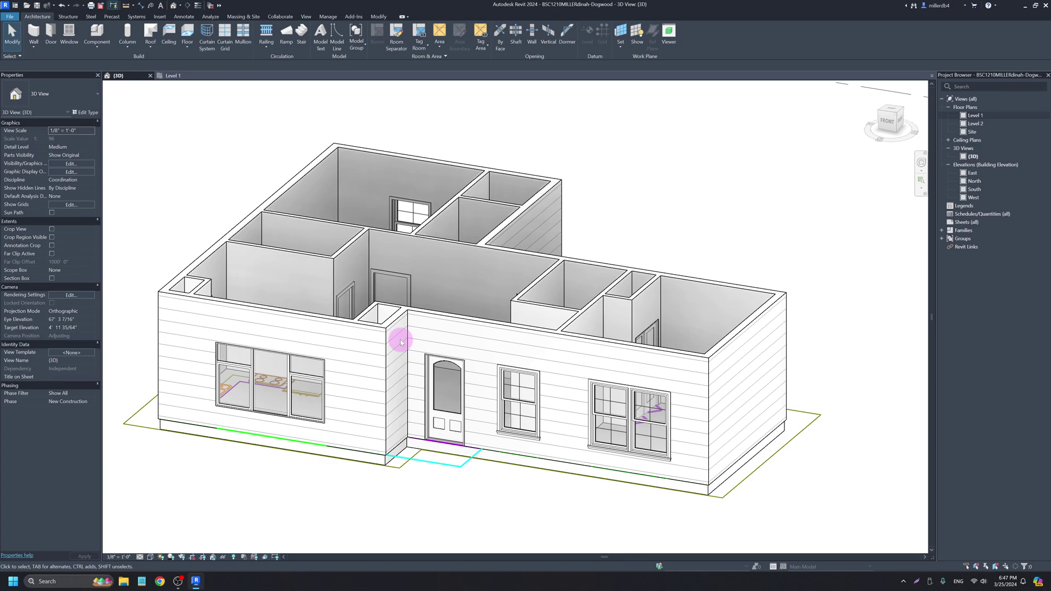
pyautogui.keyDown('shift'); pyautogui.moveTo(445, 362); pyautogui.dragTo(390, 486, button='middle'); pyautogui.keyUp('shift')
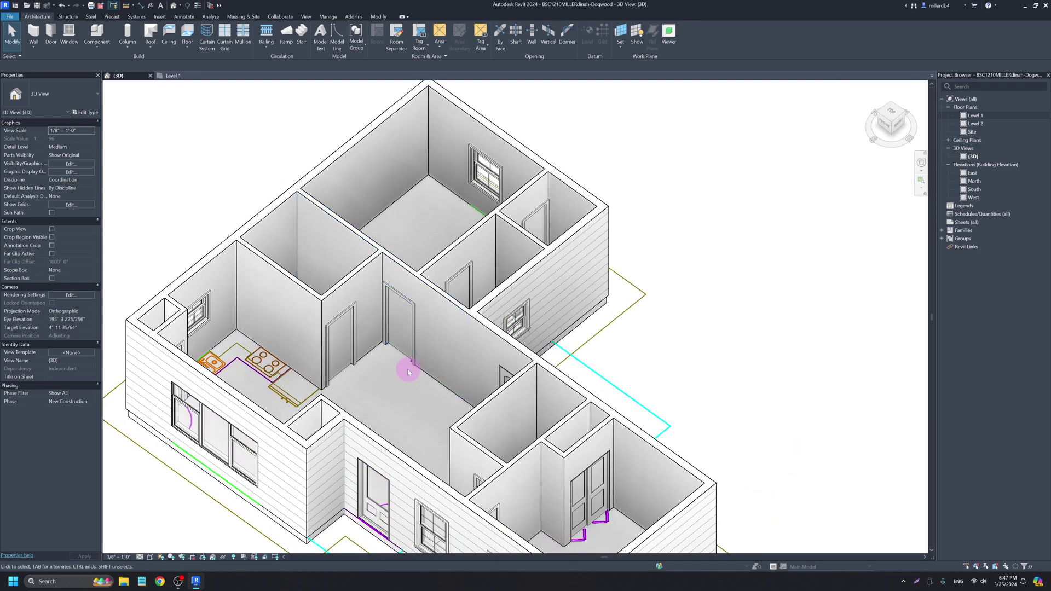
pyautogui.doubleClick(429, 182)
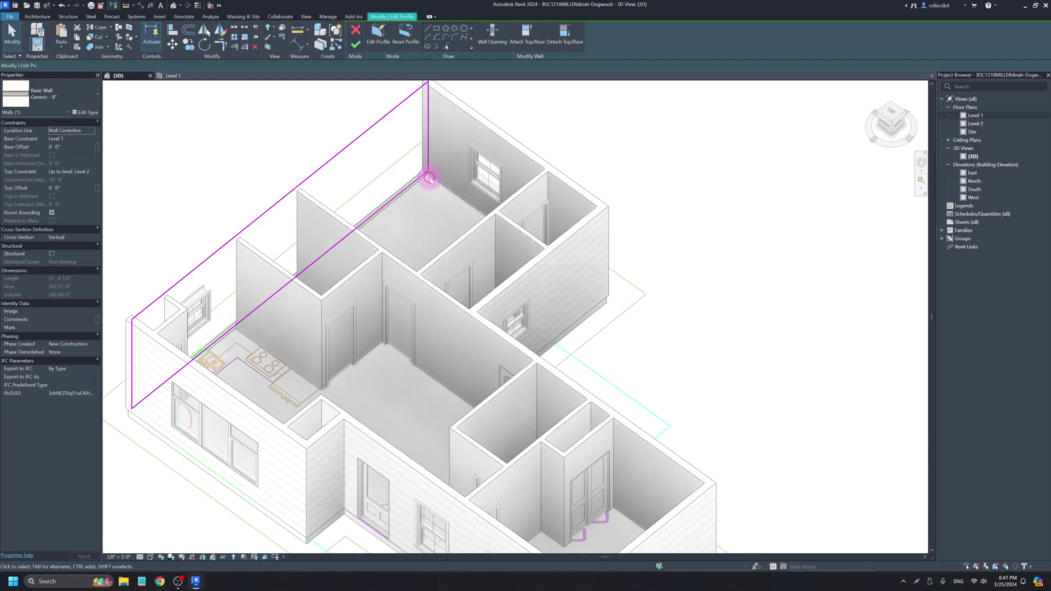
pyautogui.click(356, 30)
pyautogui.click(599, 310)
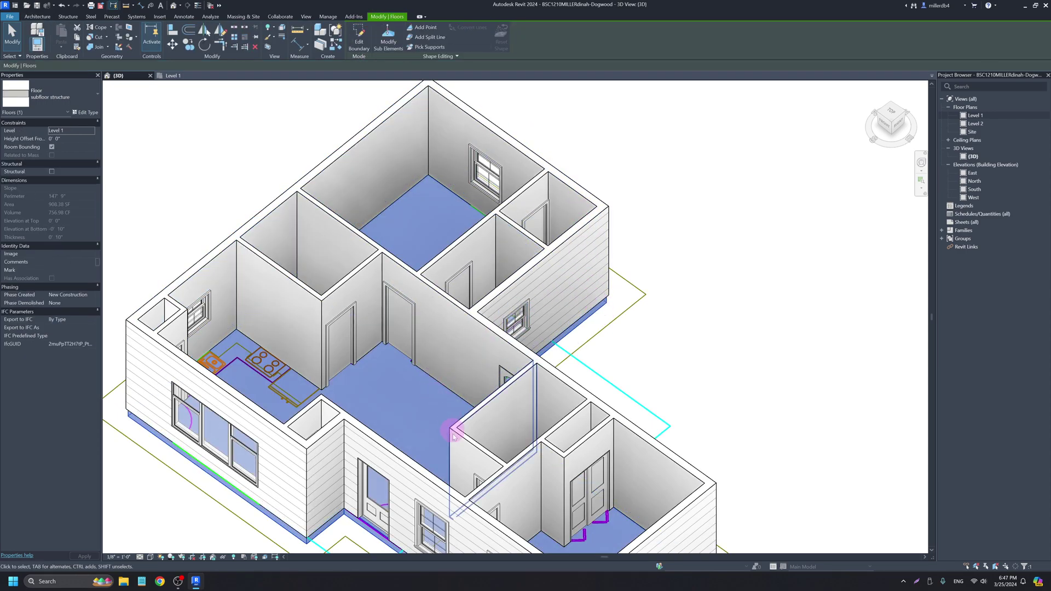
pyautogui.keyDown('shift'); pyautogui.moveTo(413, 472); pyautogui.dragTo(472, 324, button='middle'); pyautogui.keyUp('shift')
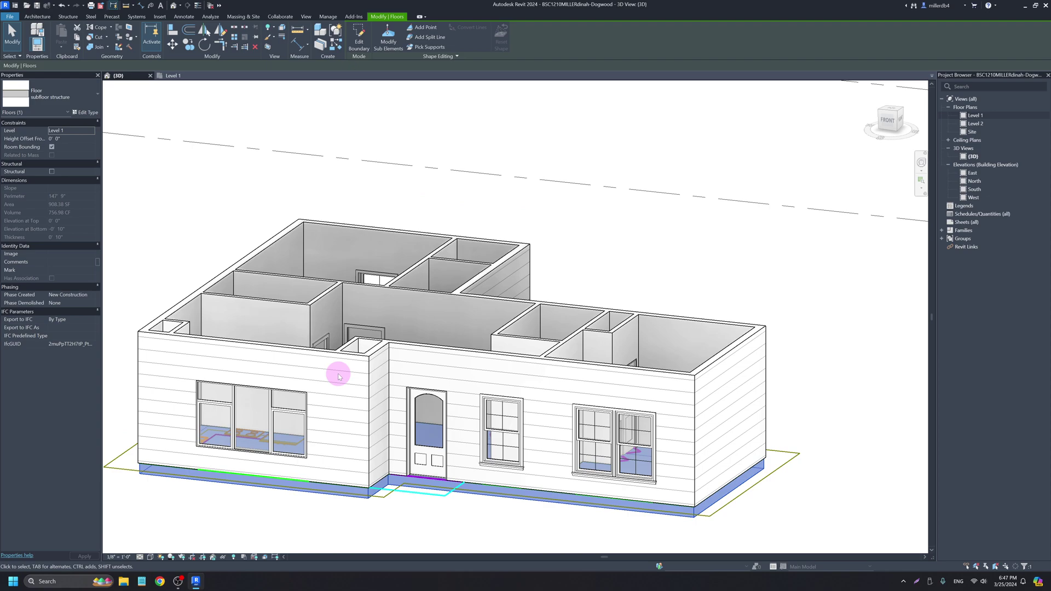
# - Back in the Level 1 plan, start another floor and choose the Wood Truss Joist 12" - Carpet Finish type
pyautogui.doubleClick(976, 116)
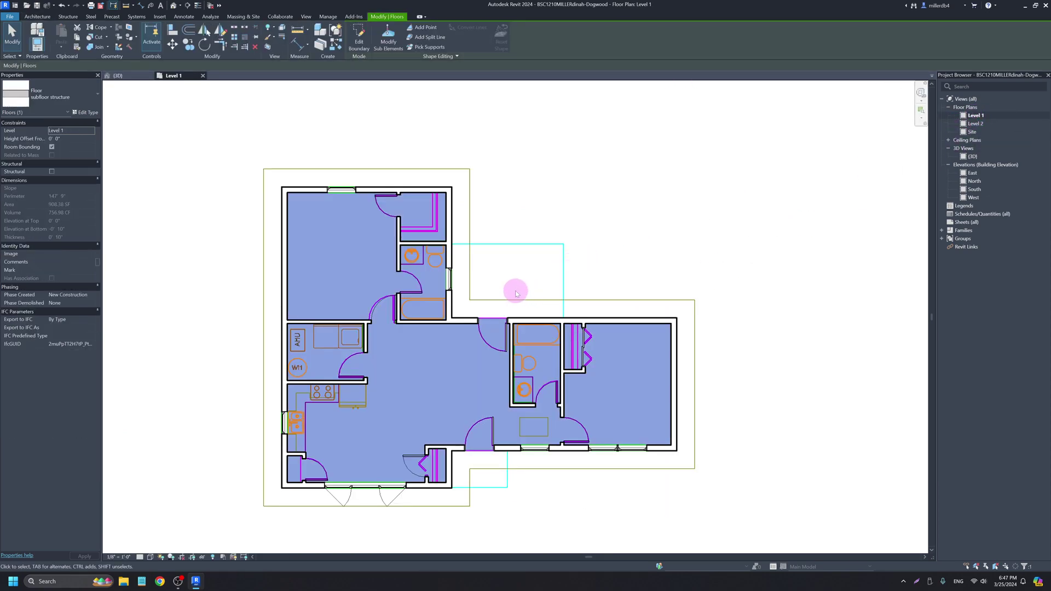
pyautogui.click(530, 290)
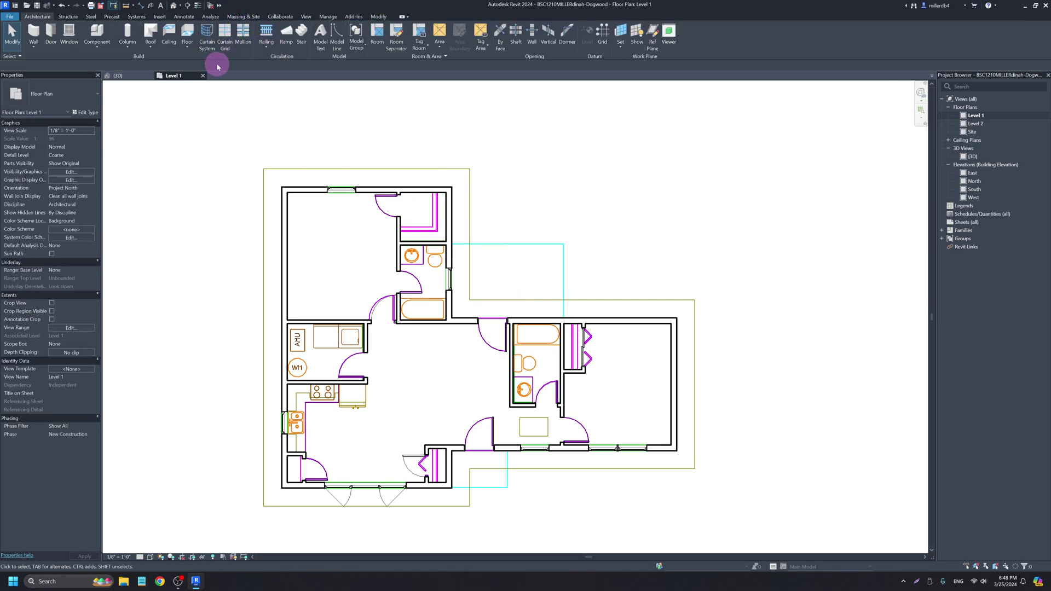
pyautogui.click(186, 34)
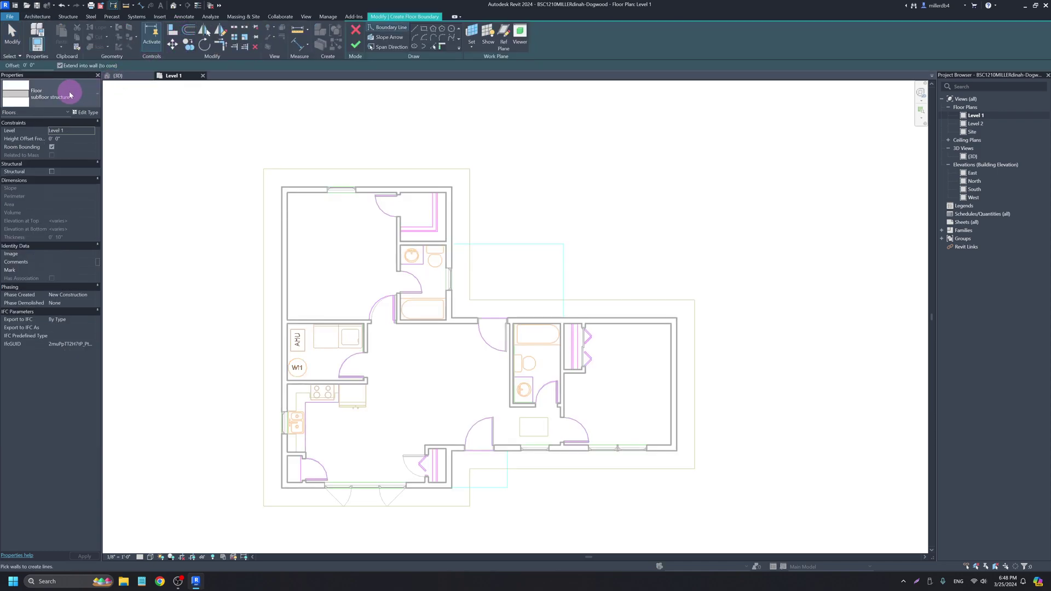
pyautogui.click(70, 95)
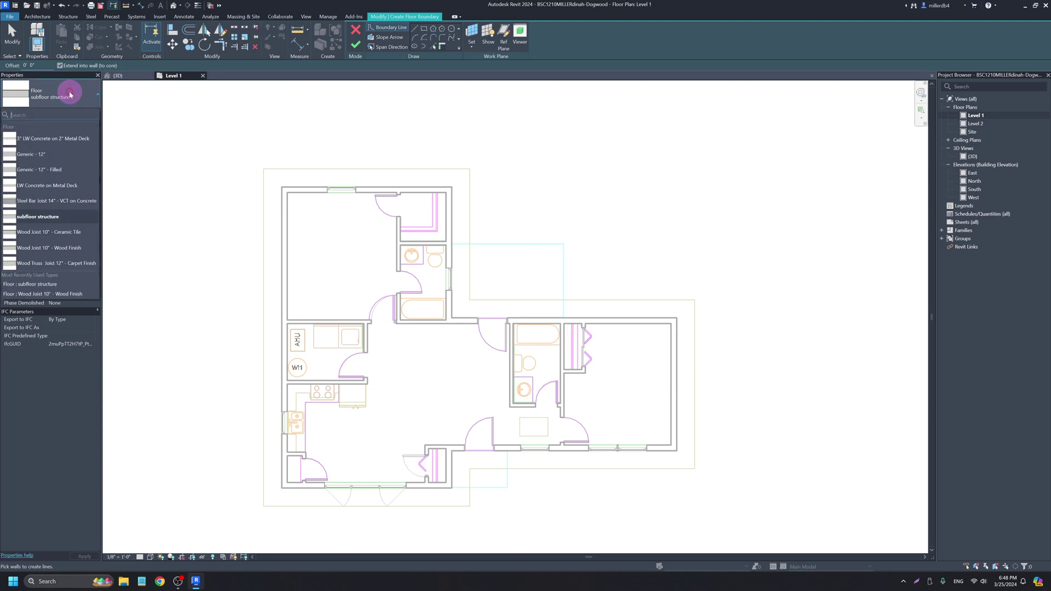
pyautogui.click(74, 264)
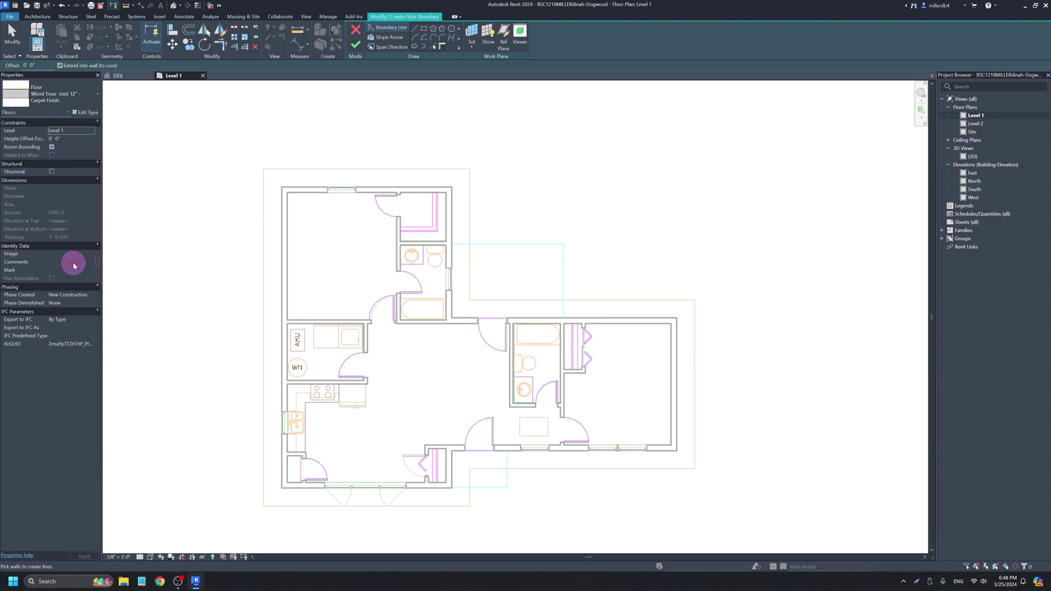
# - Duplicate the Wood Truss Joist 12" - Carpet Finish floor type as "only carpet"
pyautogui.click(89, 112)
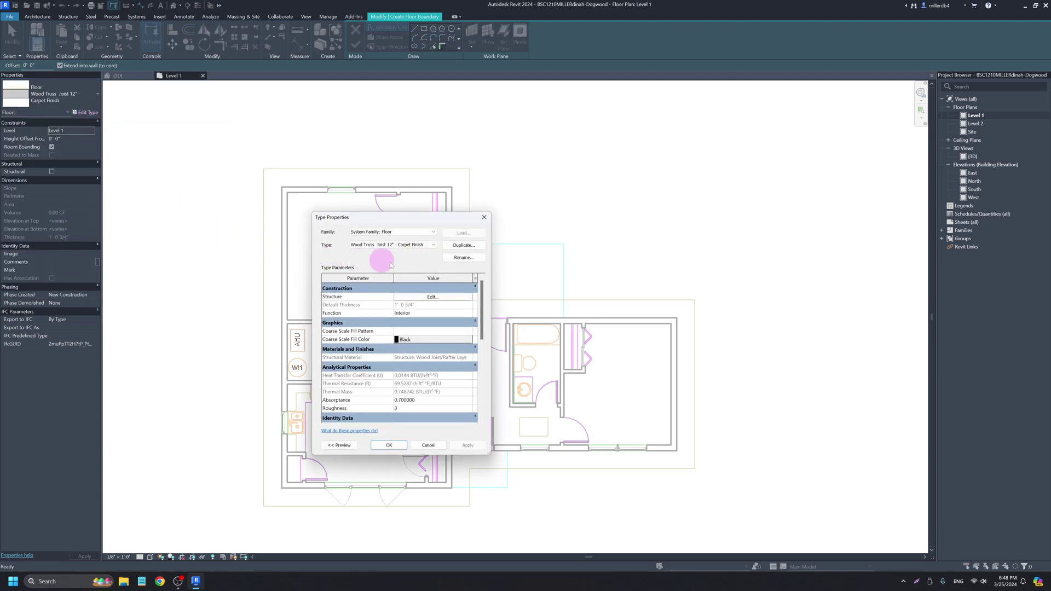
pyautogui.click(474, 246)
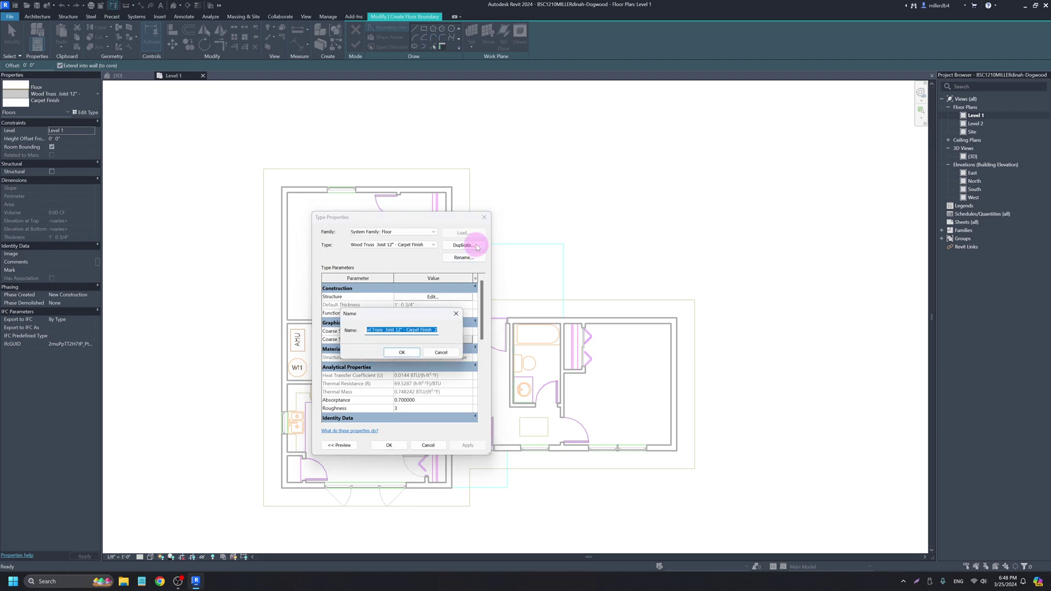
pyautogui.write('only carpet')
pyautogui.press('Return')
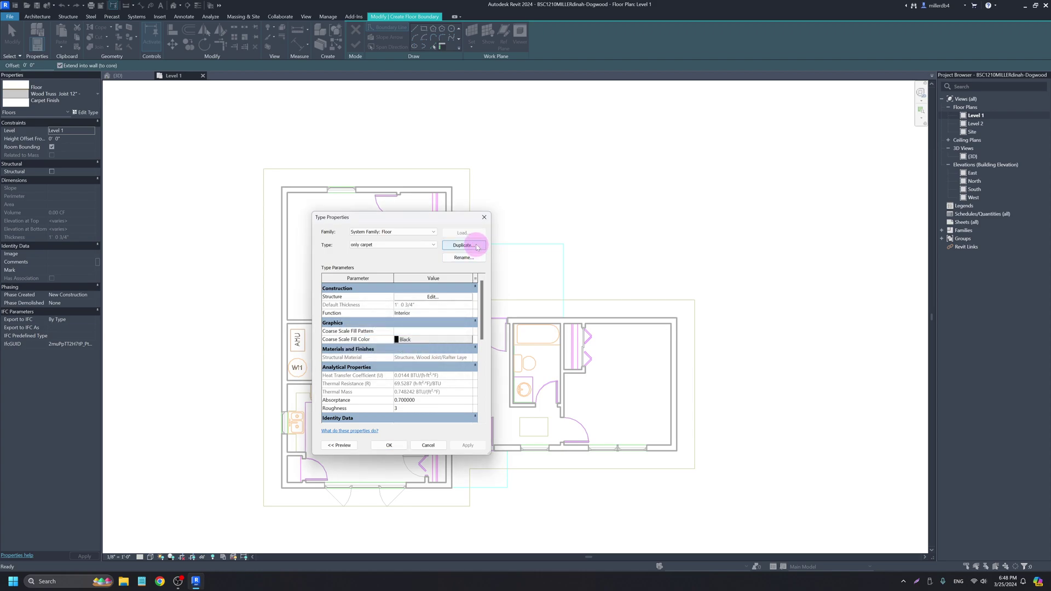
# - Delete the wood joist Structure layer from the assembly of the only carpet floor type
pyautogui.click(449, 299)
pyautogui.click(375, 320)
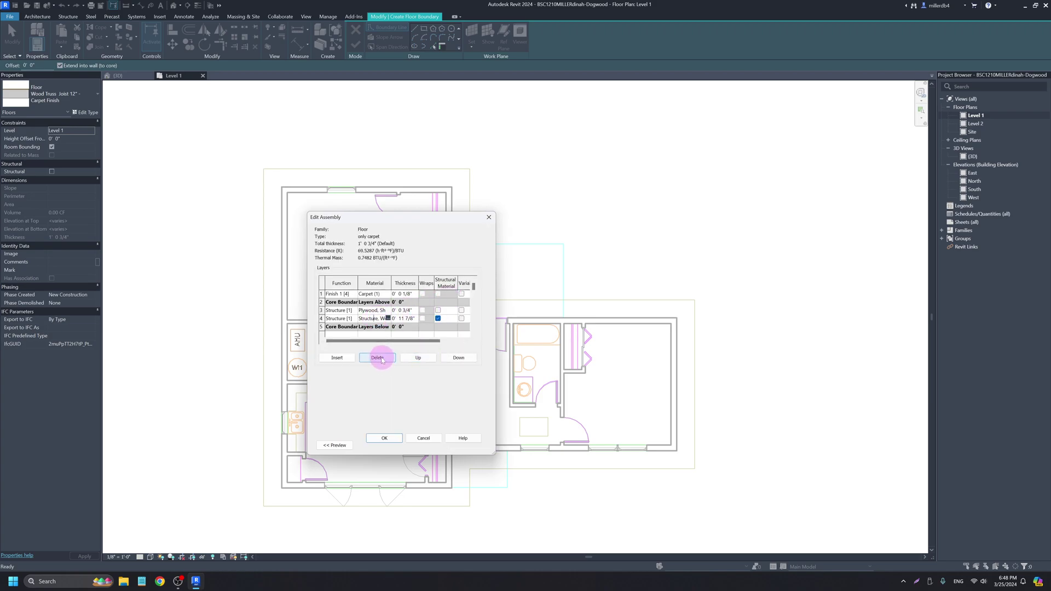
pyautogui.click(381, 359)
# - Move the Carpet (1) Finish 1 layer inside the core boundaries, delete the plywood Structure layer, and accept the assembly and type properties
pyautogui.click(375, 310)
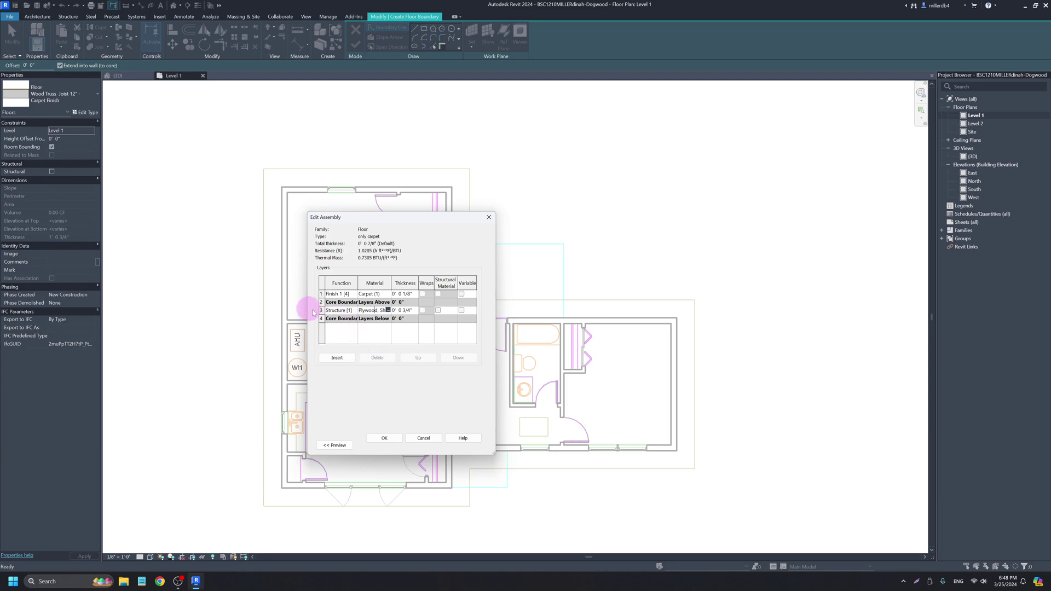
pyautogui.click(339, 295)
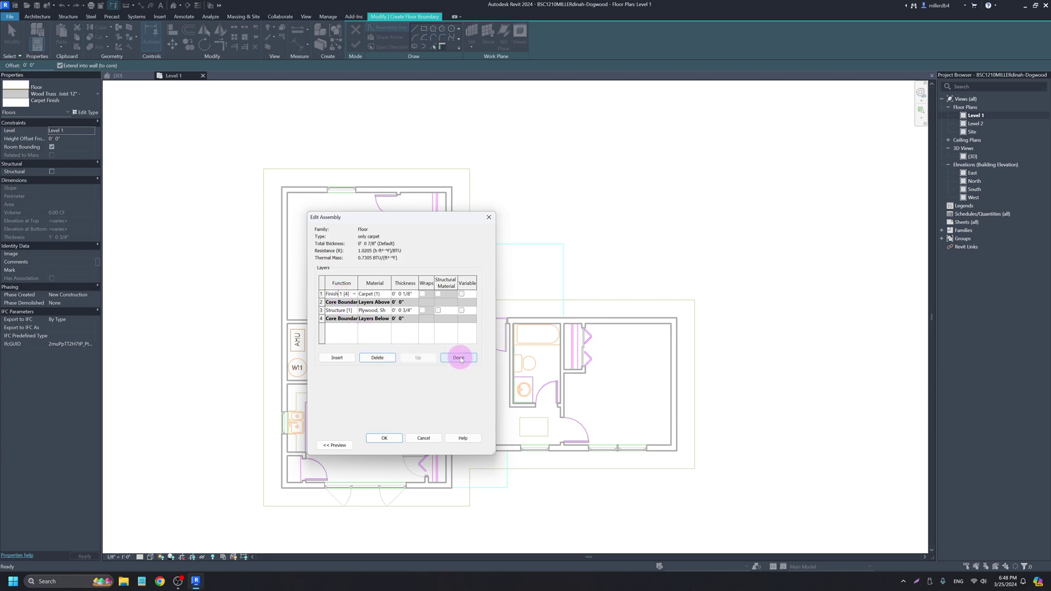
pyautogui.click(459, 358)
pyautogui.click(380, 311)
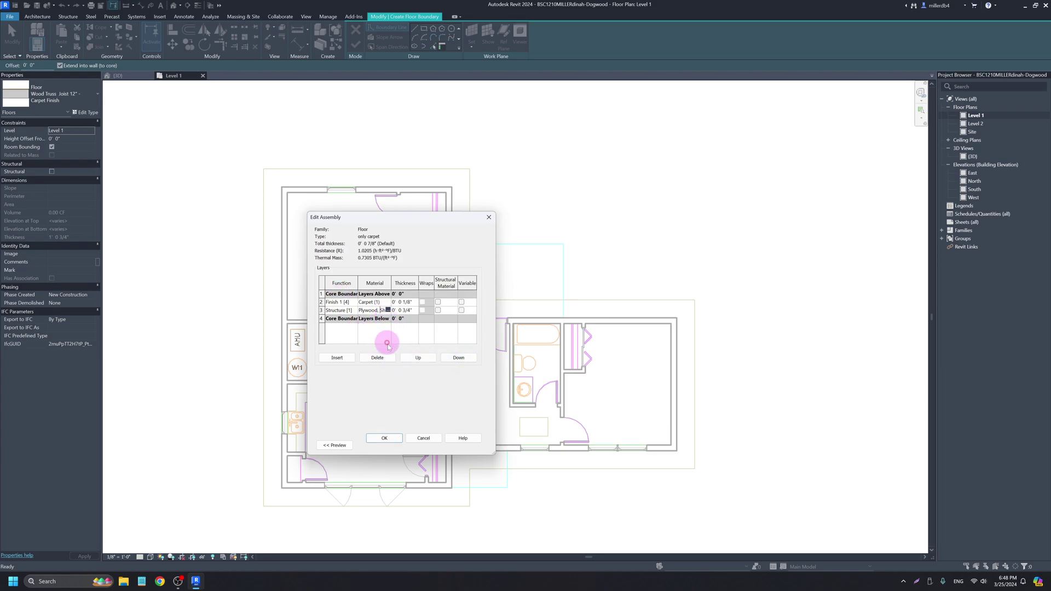
pyautogui.click(377, 357)
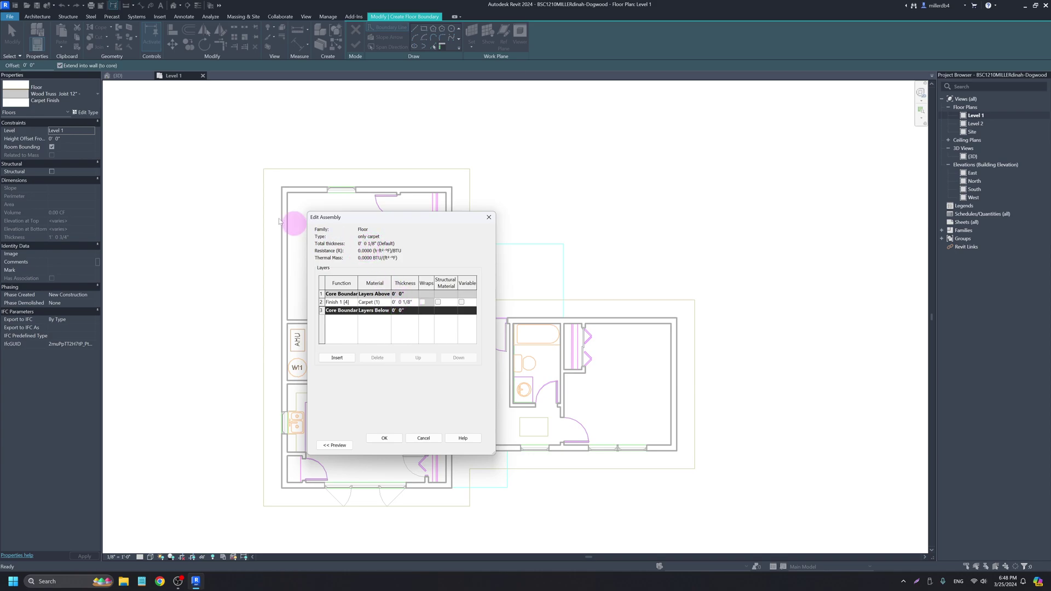
pyautogui.click(386, 440)
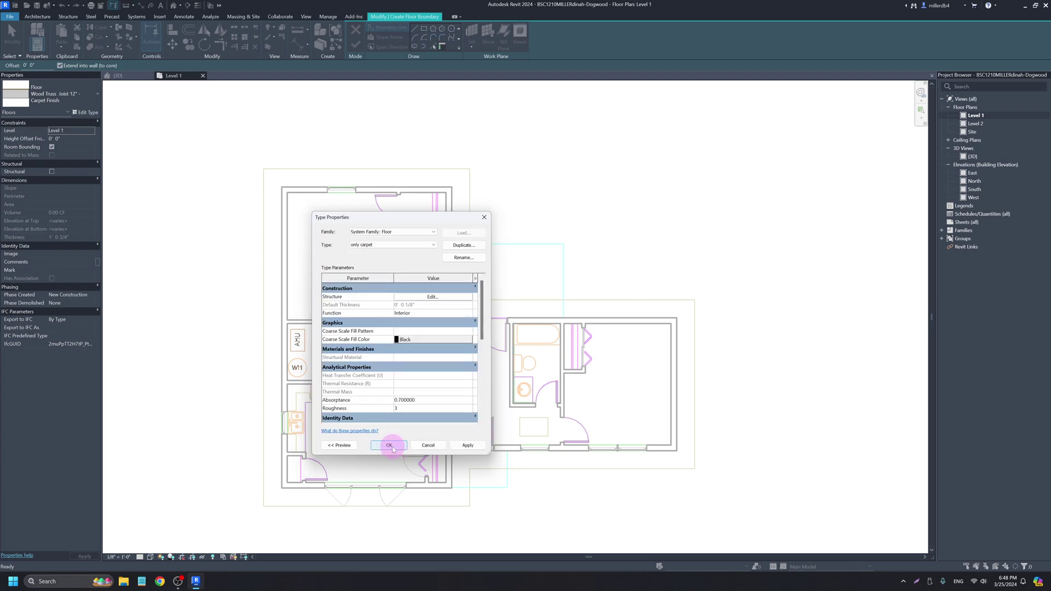
pyautogui.click(389, 445)
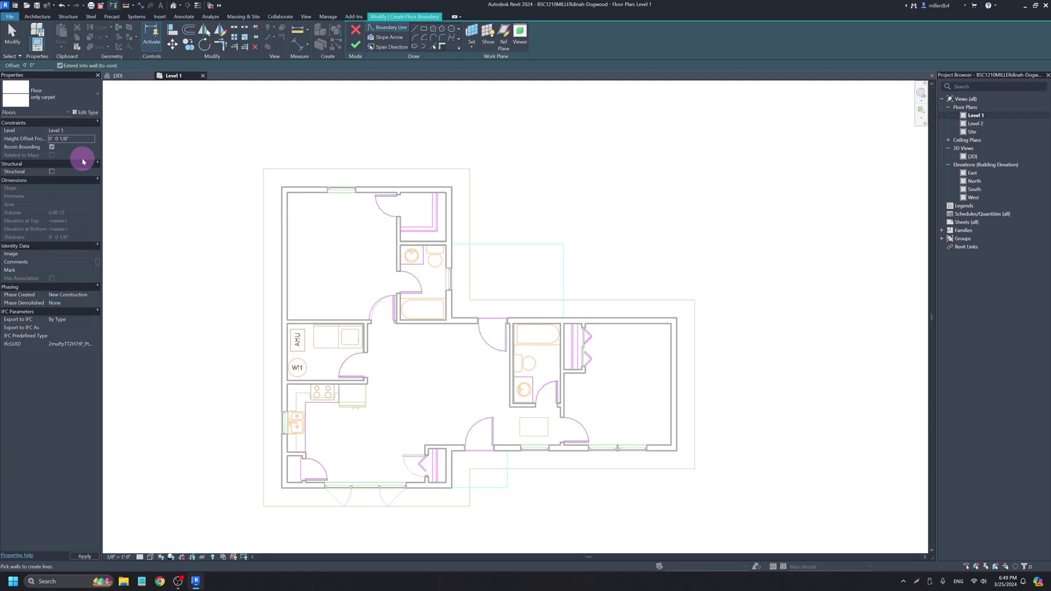
# - Set the floor's height offset to 0' 0 1/8" and outline the northwest bedroom with its closet in boundary lines along the inner wall faces
pyautogui.click(416, 30)
pyautogui.scroll(3, 285, 192)
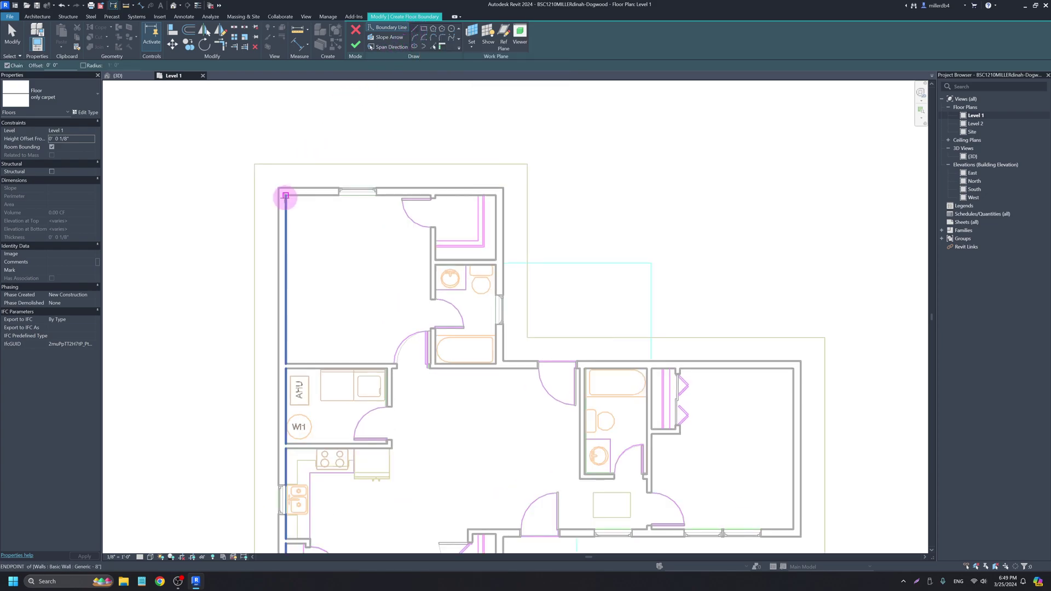
pyautogui.click(287, 193)
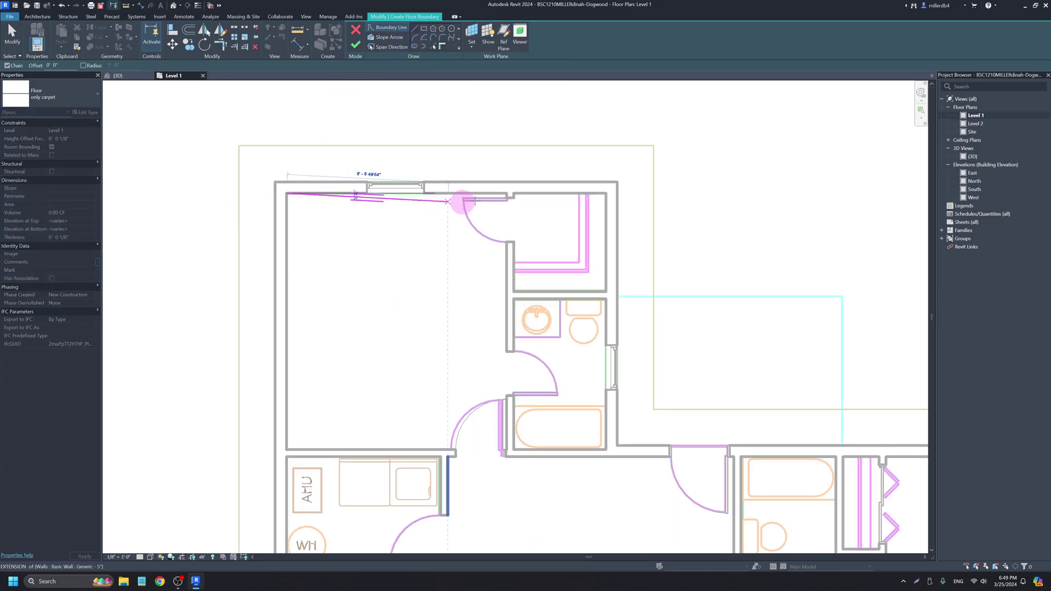
pyautogui.click(605, 193)
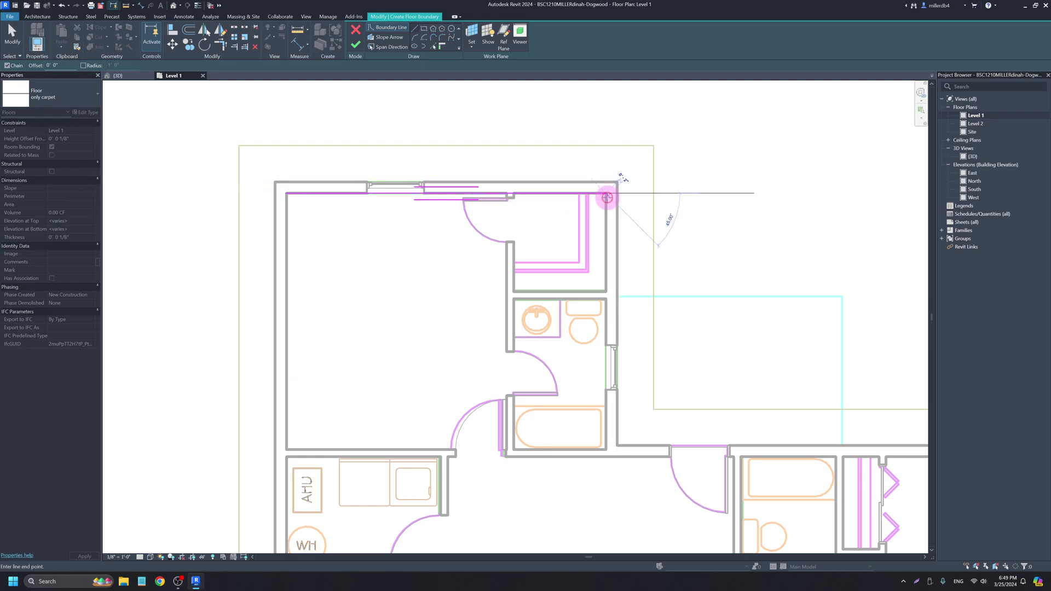
pyautogui.click(605, 291)
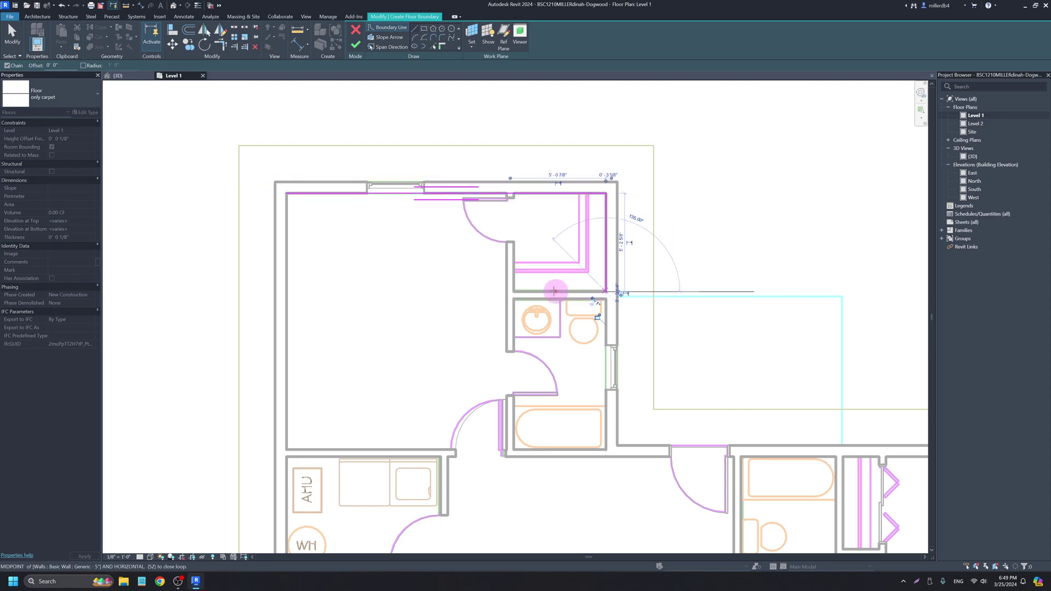
pyautogui.click(506, 291)
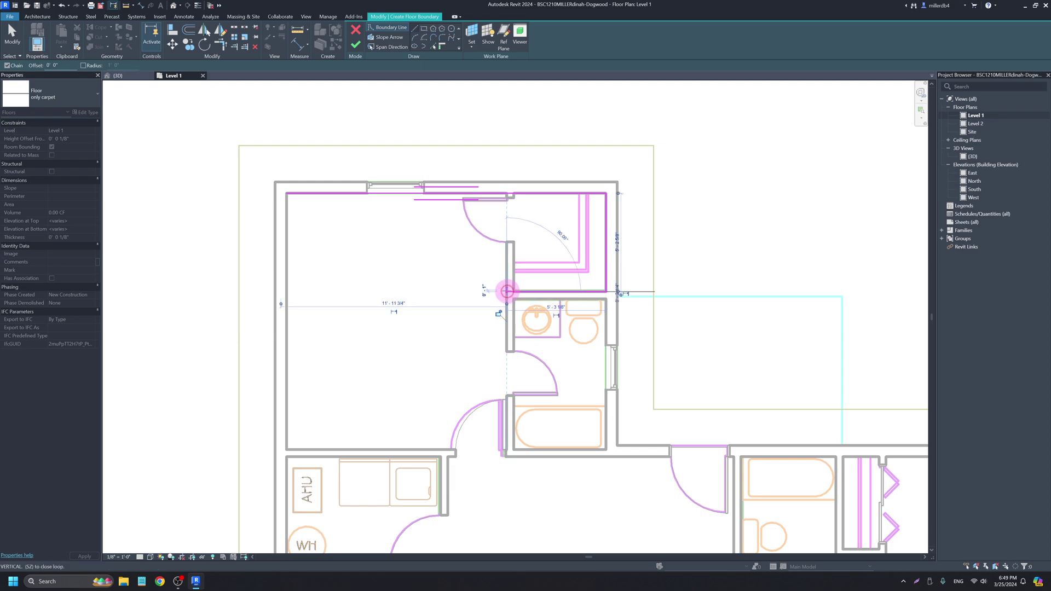
pyautogui.scroll(1, 506, 450)
pyautogui.scroll(2, 506, 450)
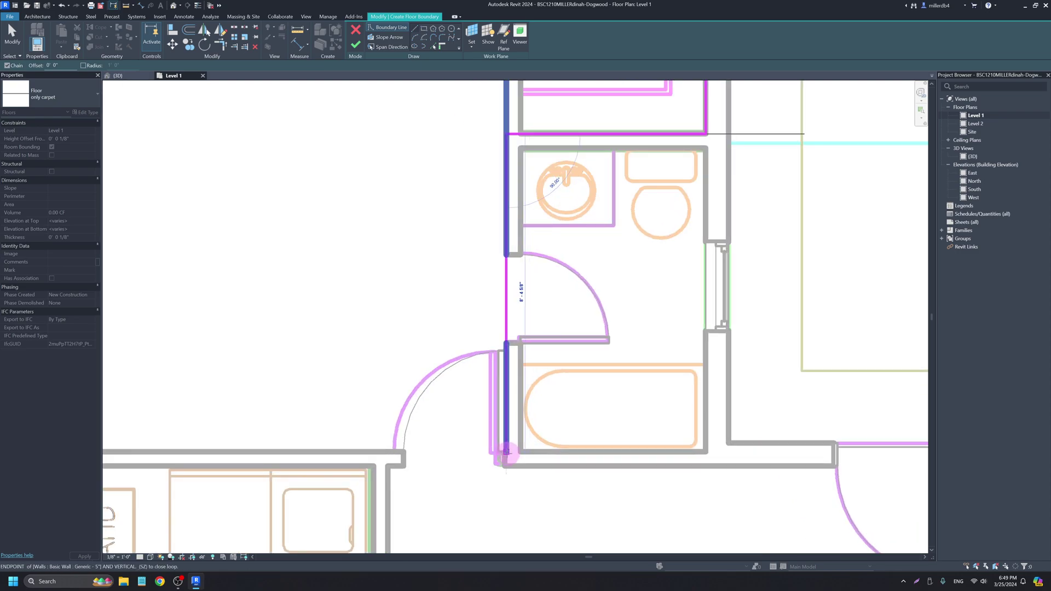
pyautogui.click(506, 452)
pyautogui.scroll(-2, 438, 450)
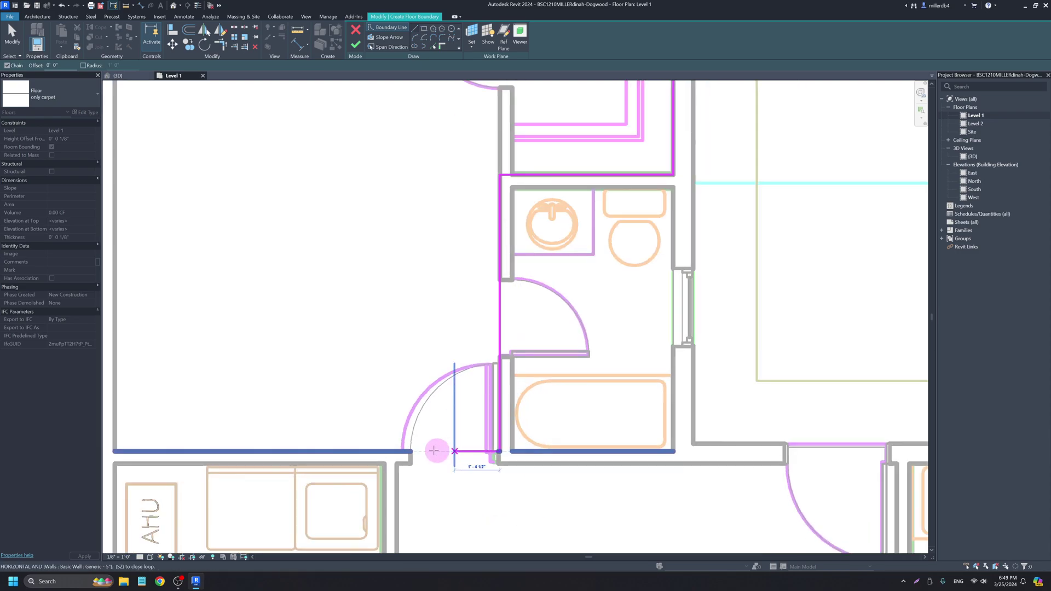
pyautogui.moveTo(358, 446); pyautogui.dragTo(501, 447, button='middle')
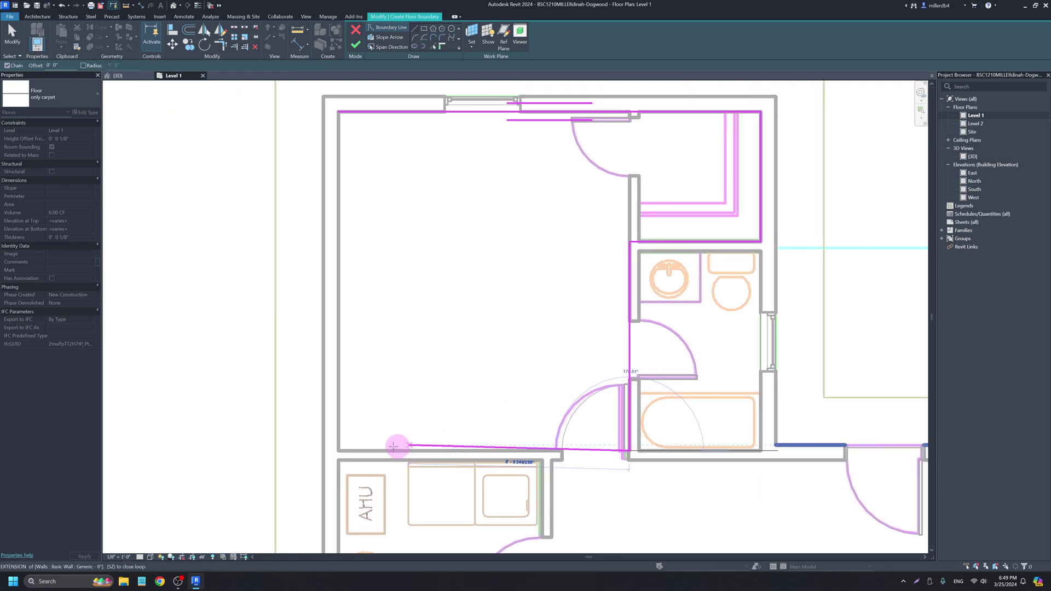
pyautogui.click(337, 450)
pyautogui.click(338, 111)
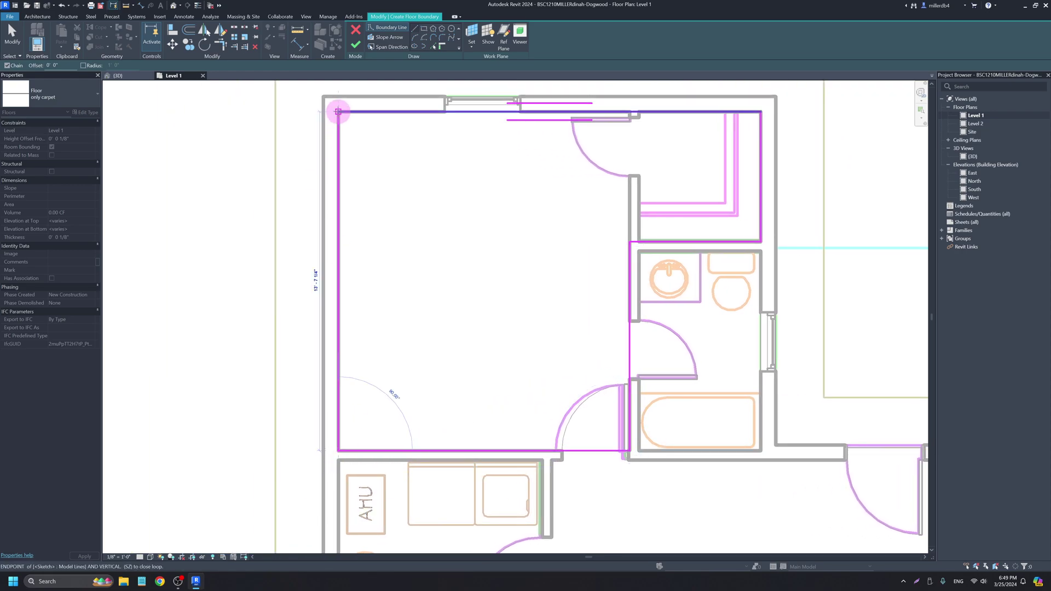
# - Draw a second closed boundary loop around the east bedroom and its closet, following the inner wall faces
pyautogui.scroll(-3, 352, 183)
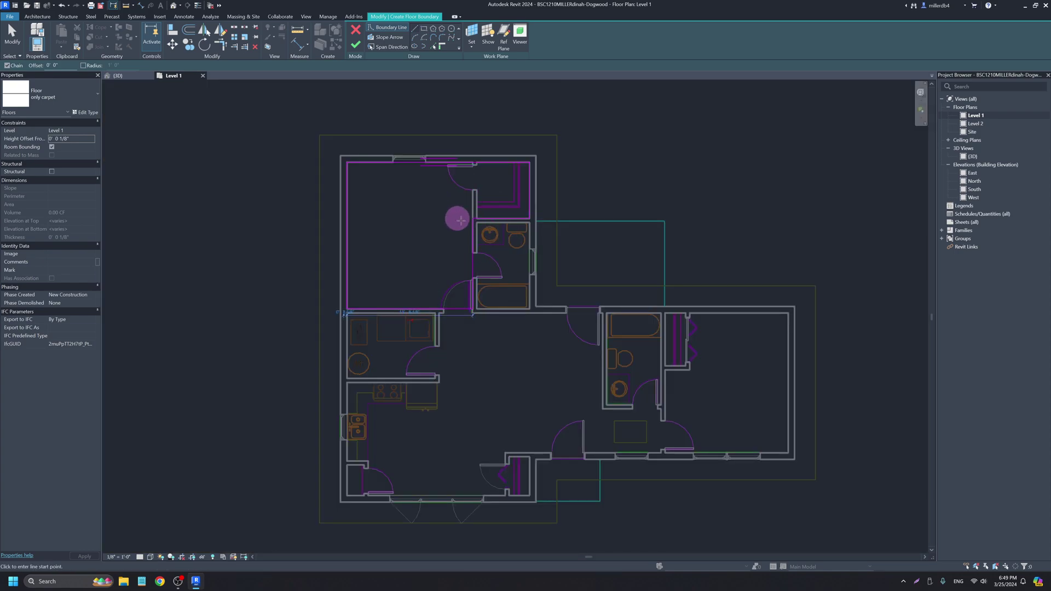
pyautogui.scroll(1, 711, 383)
pyautogui.moveTo(684, 367); pyautogui.dragTo(510, 330, button='middle')
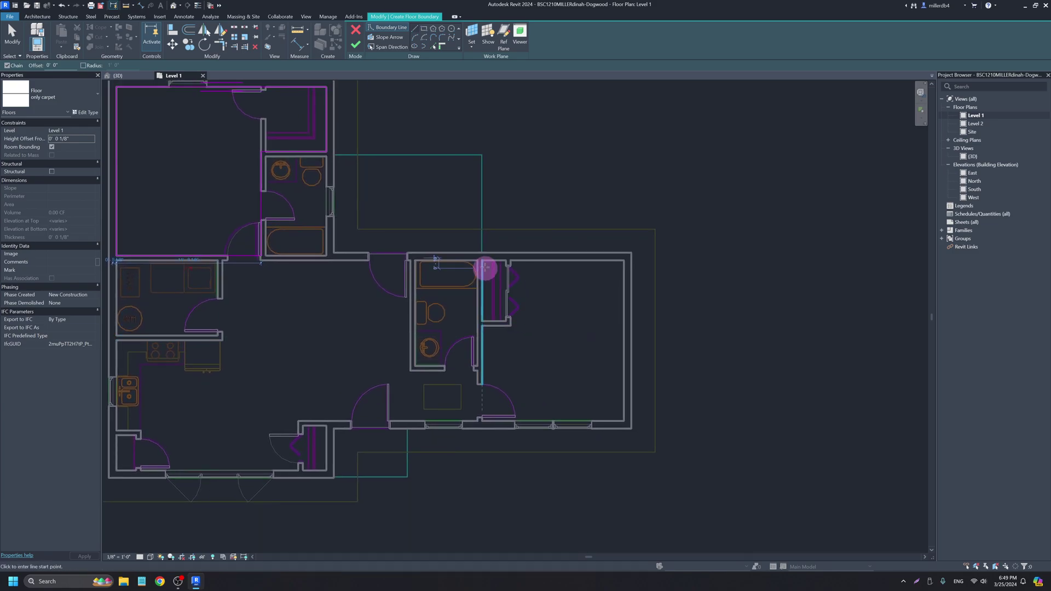
pyautogui.scroll(3, 485, 268)
pyautogui.click(480, 256)
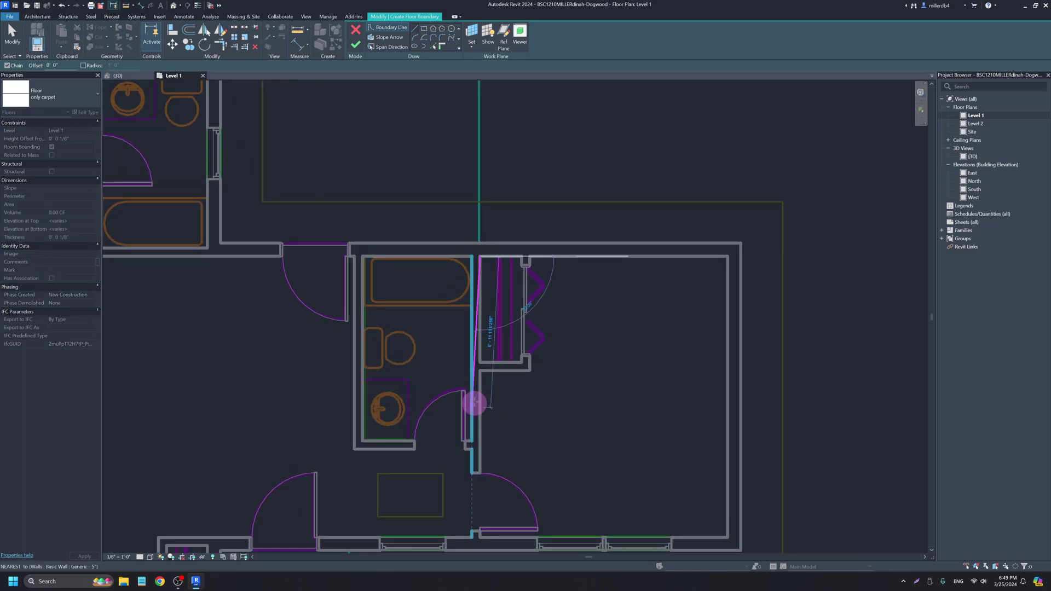
pyautogui.scroll(1, 469, 379)
pyautogui.scroll(1, 471, 459)
pyautogui.click(476, 460)
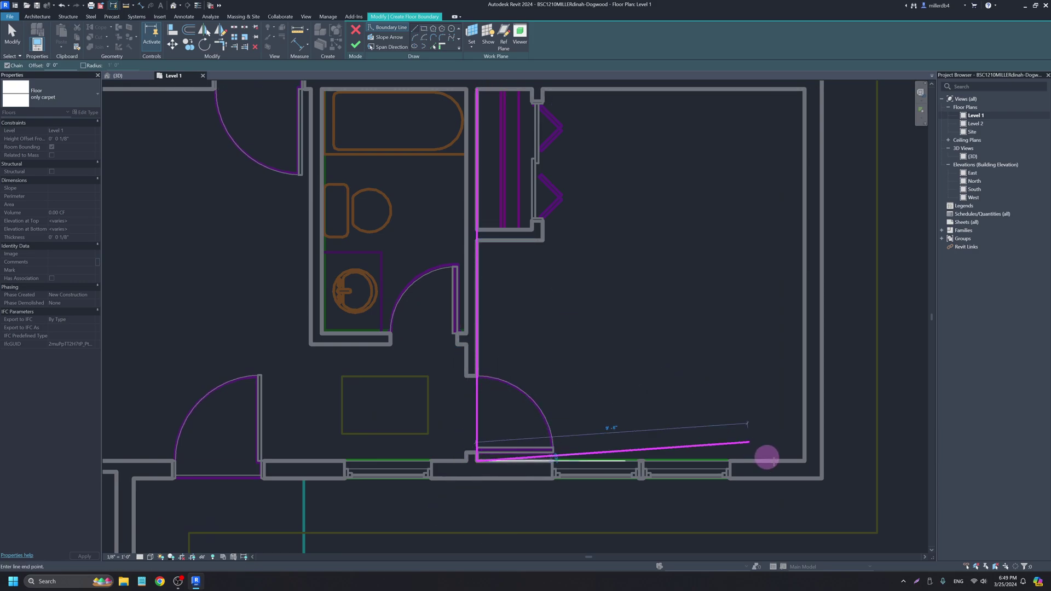
pyautogui.click(804, 461)
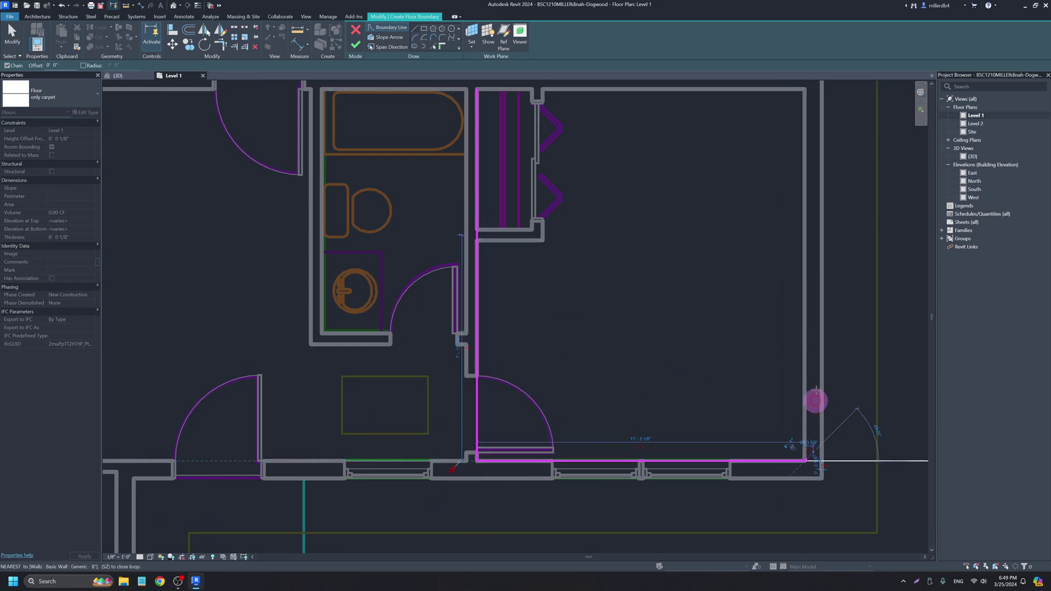
pyautogui.click(805, 88)
pyautogui.click(476, 90)
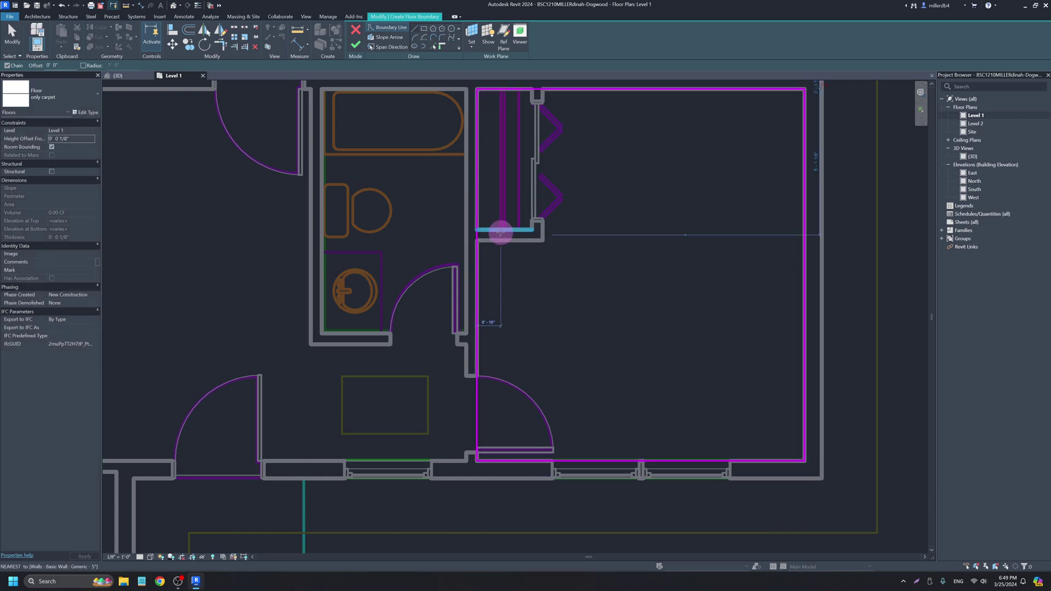
# - Finish the carpet floor sketch covering both bedrooms and clear the selection
pyautogui.scroll(-5, 511, 253)
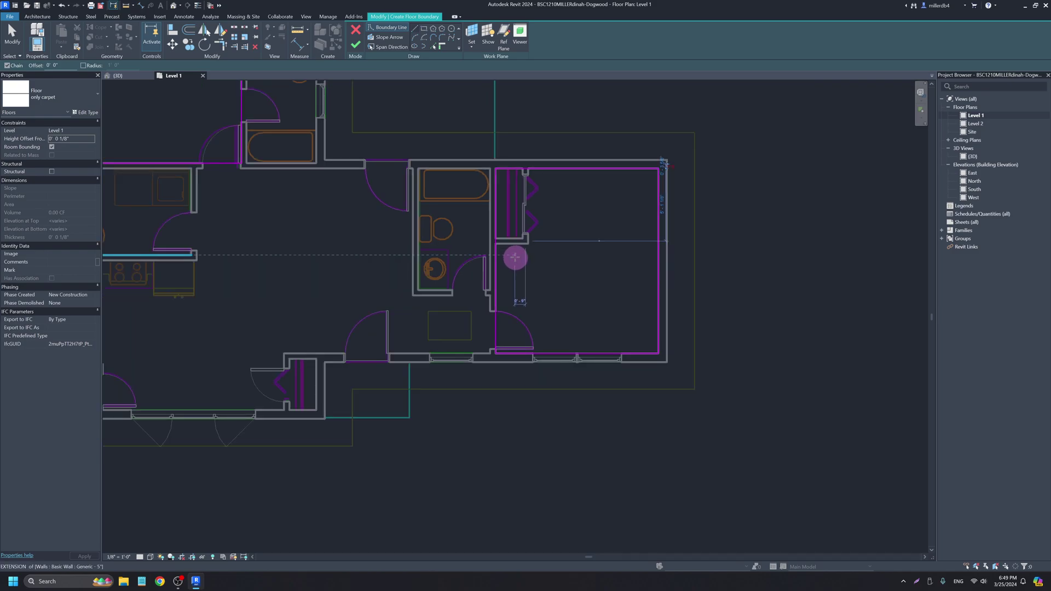
pyautogui.moveTo(459, 290); pyautogui.dragTo(551, 369, button='middle')
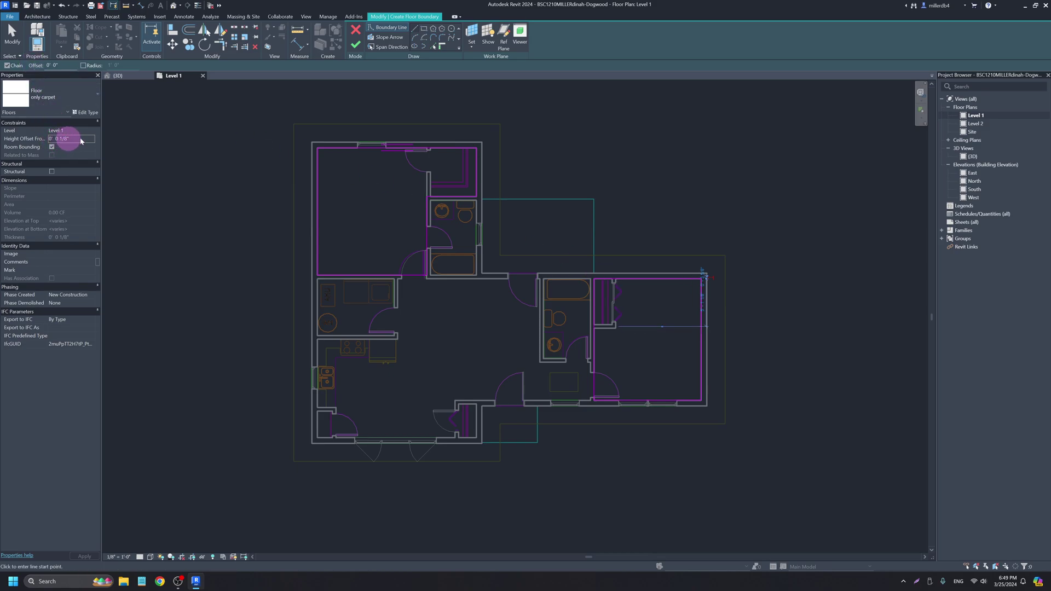
pyautogui.click(355, 45)
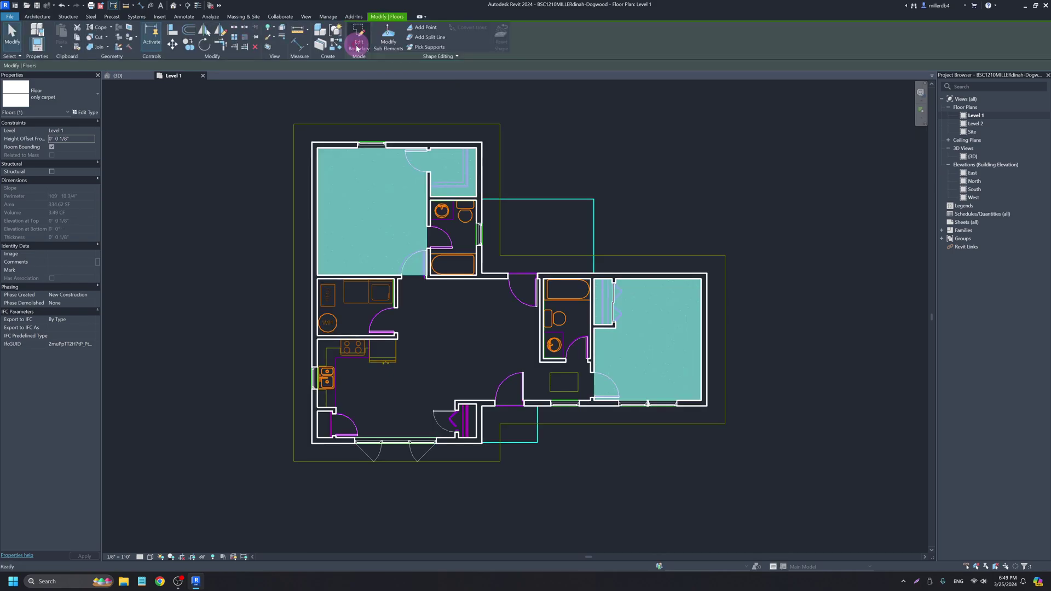
pyautogui.click(259, 248)
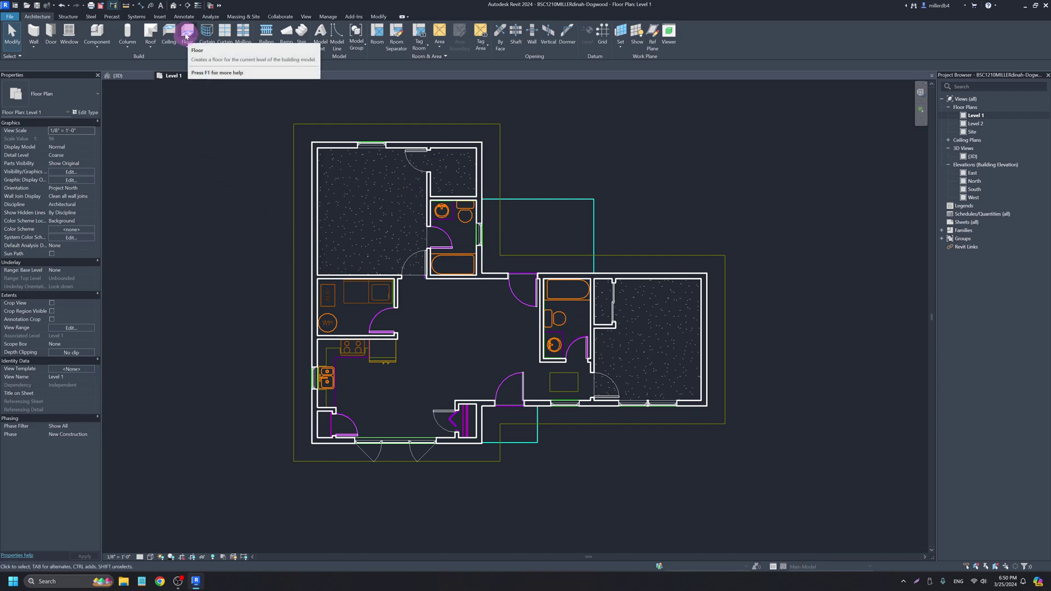
# - Start another floor with the Wood Joist 10" - Ceramic Tile type and duplicate that type as "only tile"
pyautogui.click(186, 34)
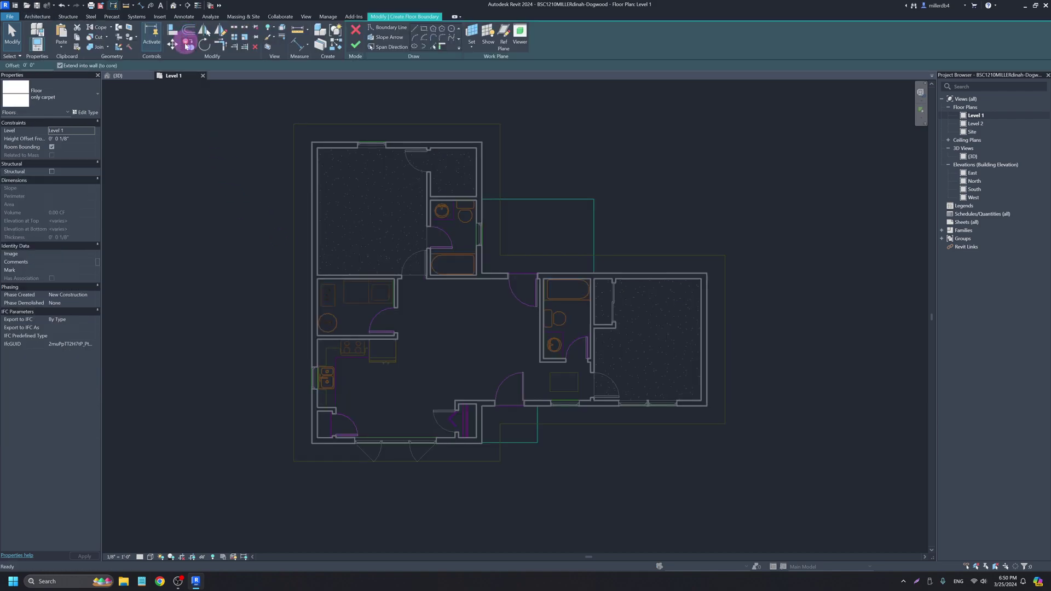
pyautogui.click(85, 98)
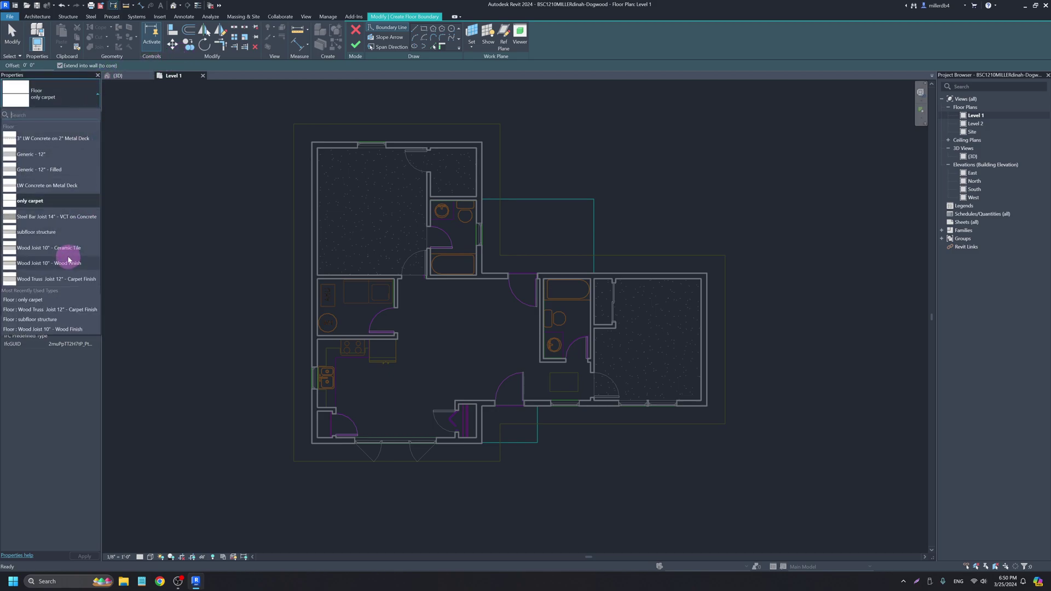
pyautogui.click(69, 250)
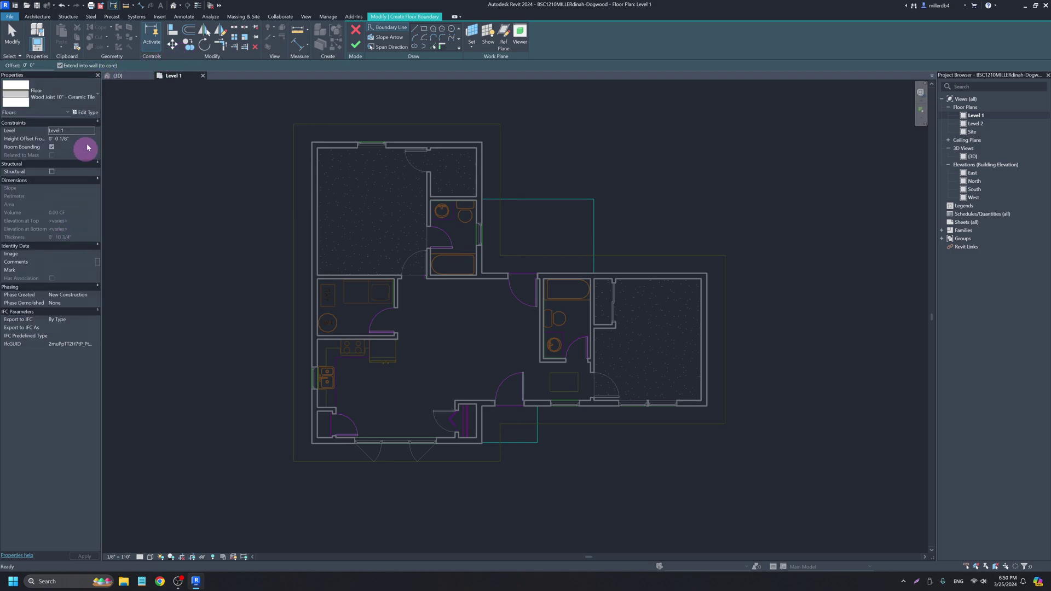
pyautogui.click(87, 113)
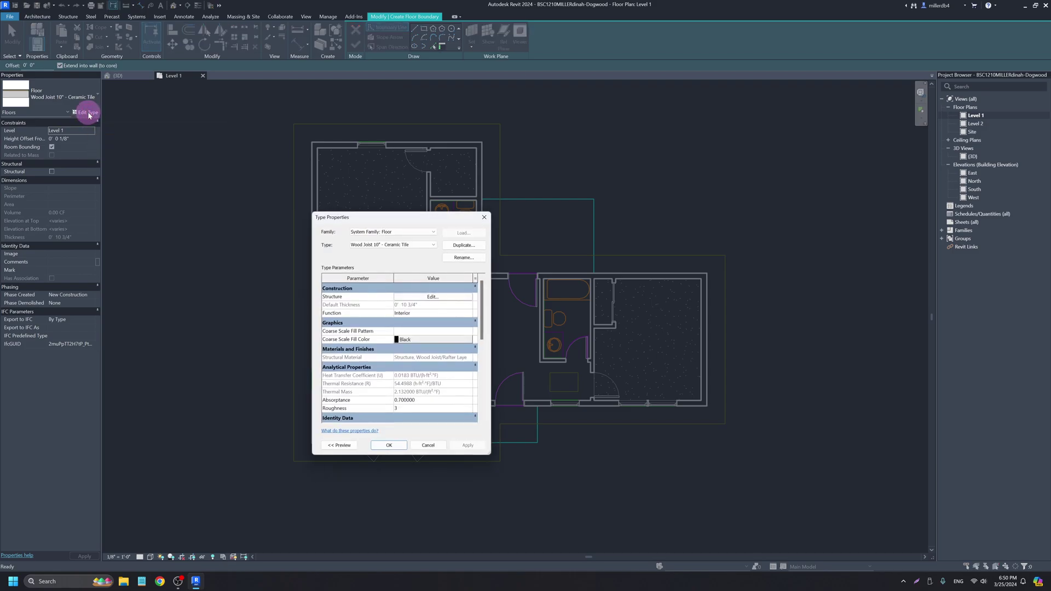
pyautogui.click(463, 245)
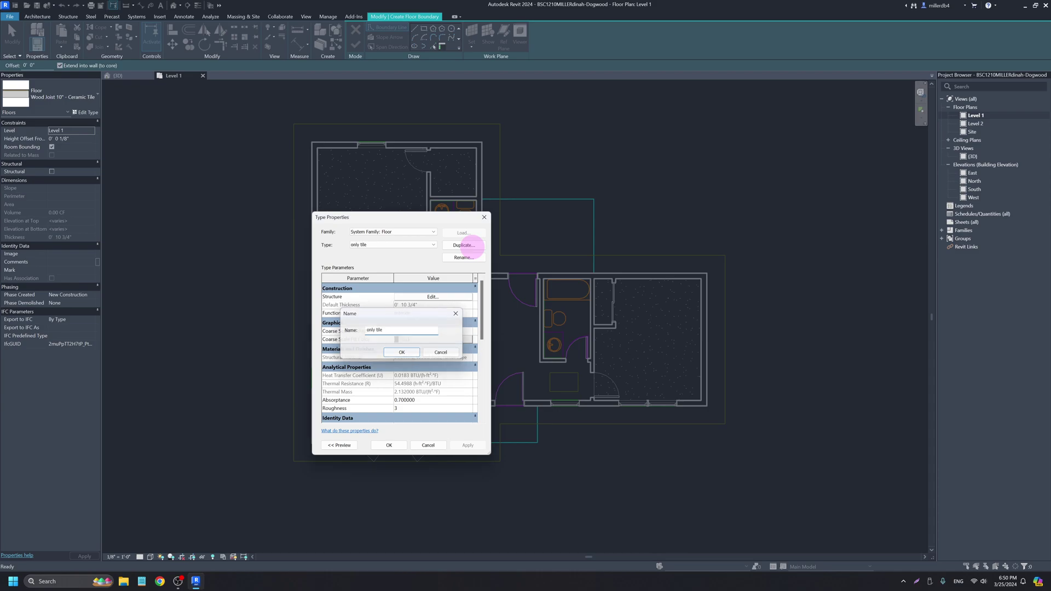
pyautogui.press('Return')
# - In the "only tile" assembly, delete the plywood and joist structure layers and move the tile and concrete finish layers inside the core boundary
pyautogui.click(432, 297)
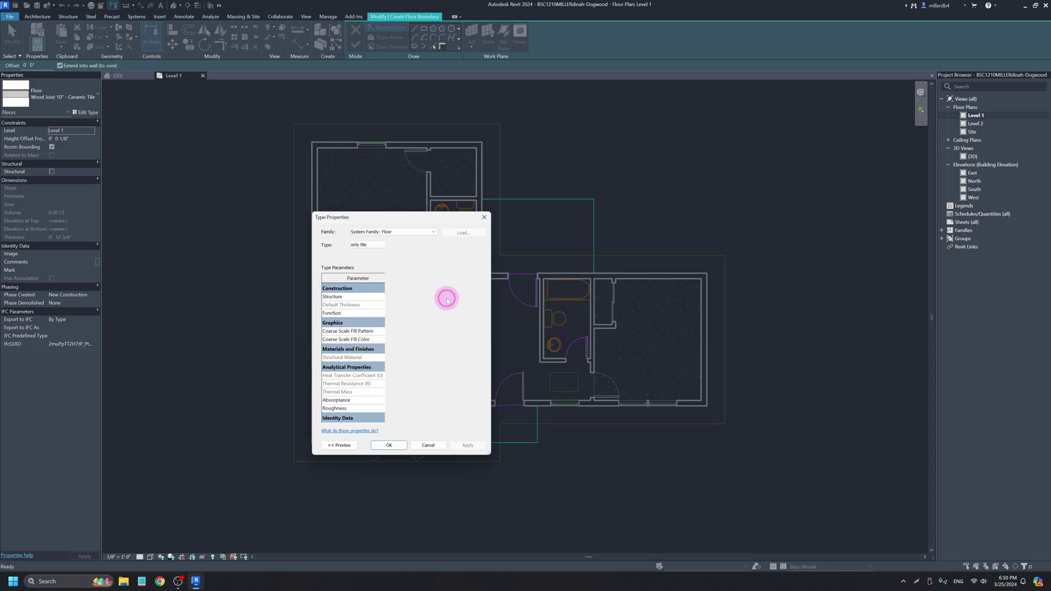
pyautogui.click(366, 333)
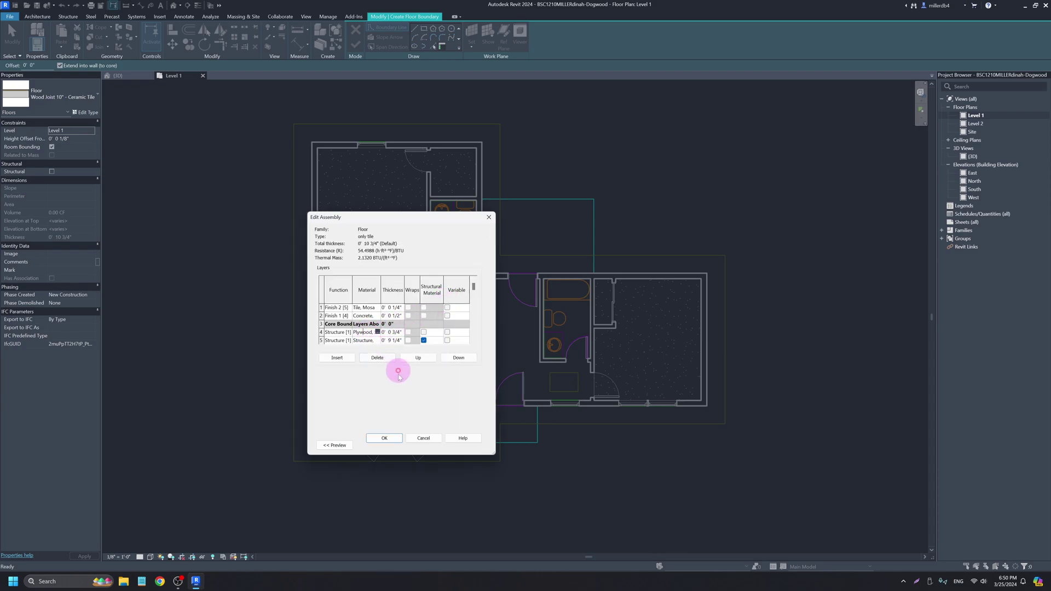
pyautogui.click(378, 358)
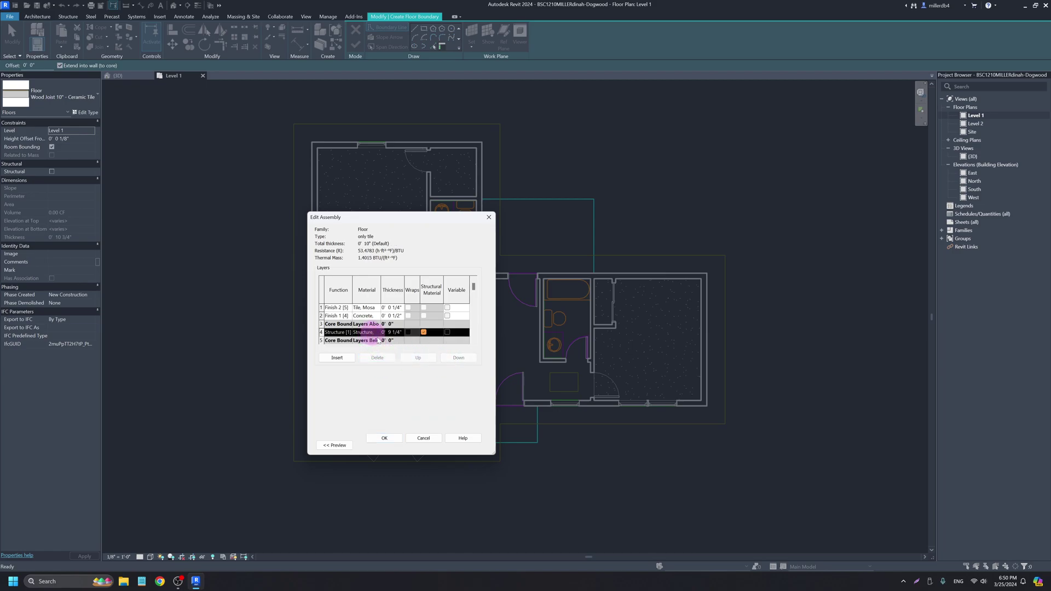
pyautogui.click(368, 315)
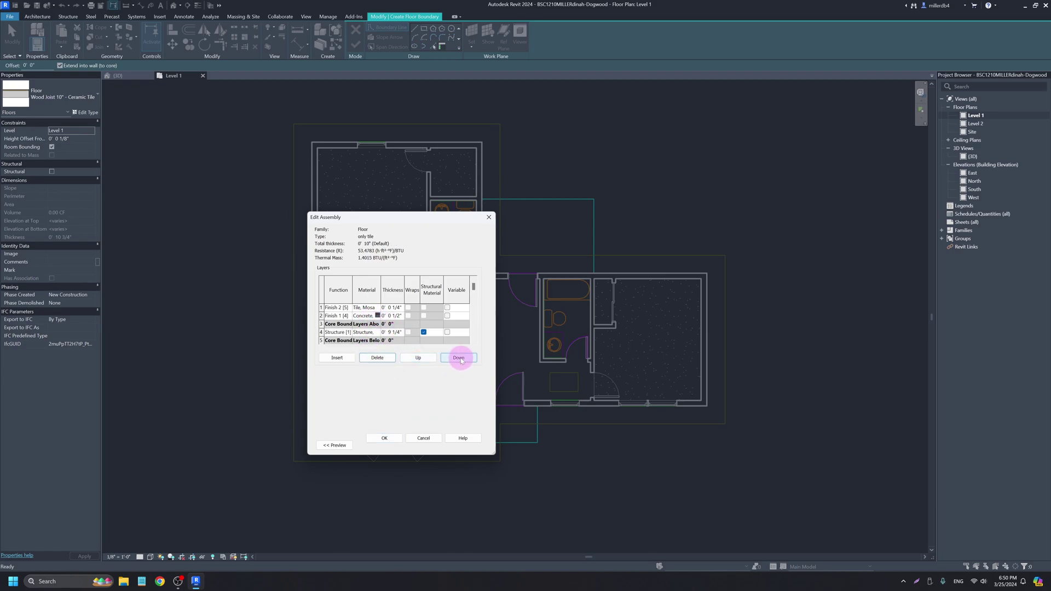
pyautogui.click(463, 359)
pyautogui.click(458, 357)
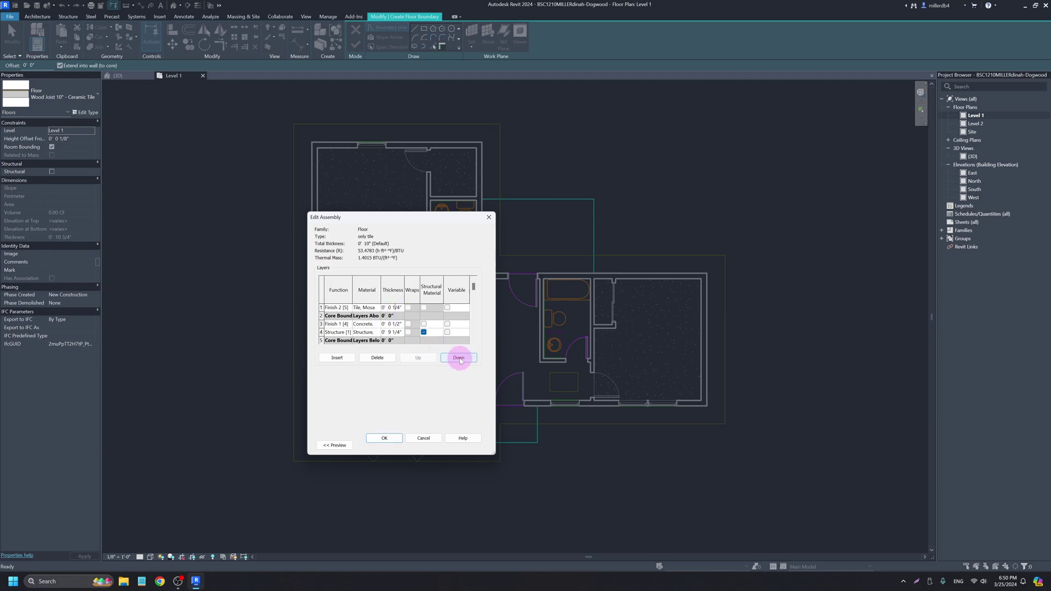
pyautogui.click(367, 333)
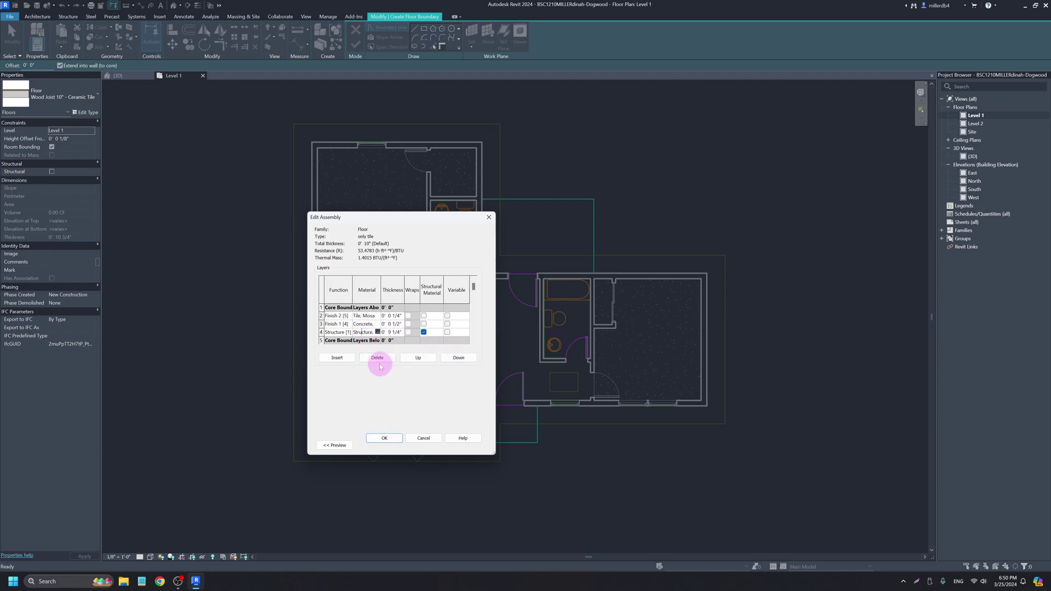
pyautogui.click(377, 358)
# - Assign the Tile, Porcelain, 4in material to the Finish 2 layer and accept the "only tile" type
pyautogui.click(364, 317)
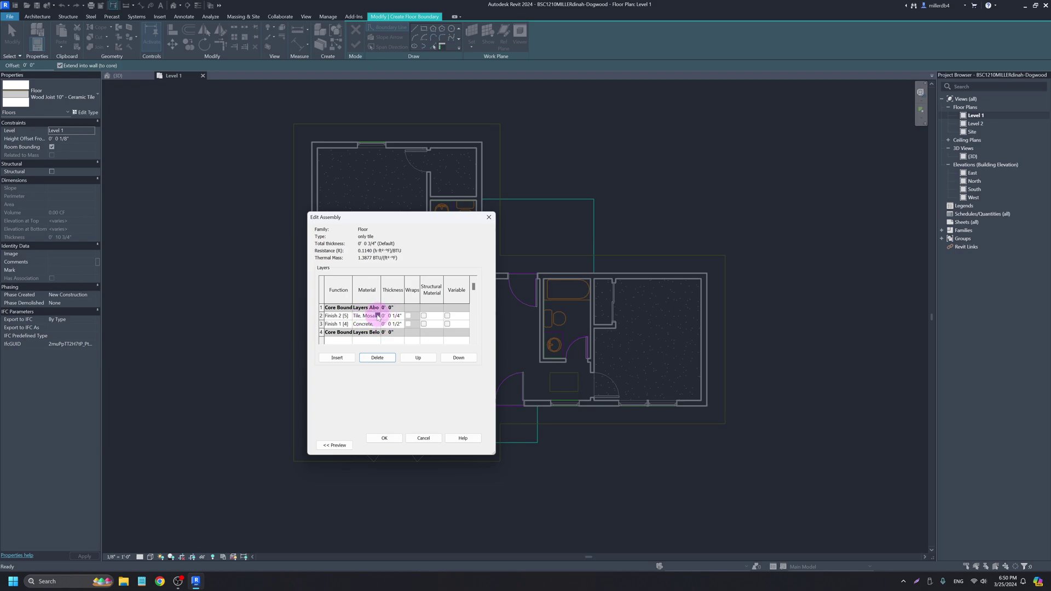
pyautogui.click(377, 315)
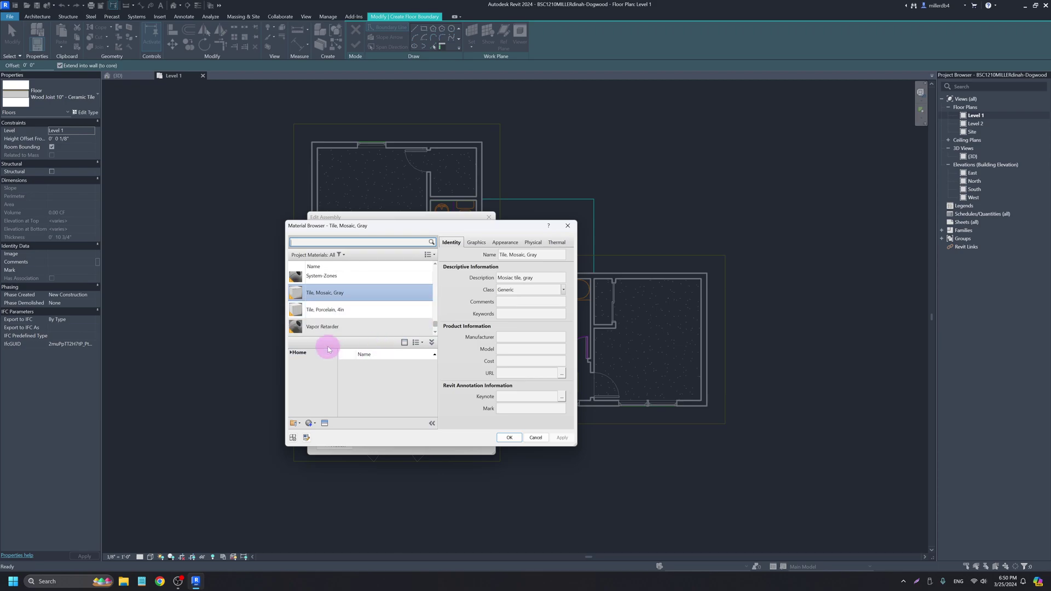
pyautogui.click(340, 310)
pyautogui.click(481, 246)
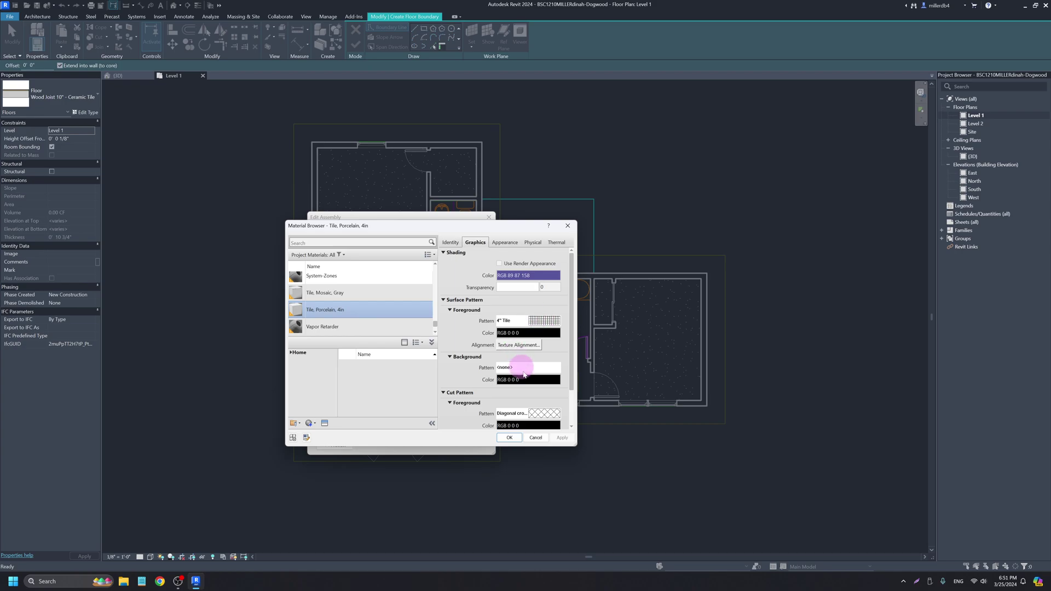
pyautogui.click(505, 243)
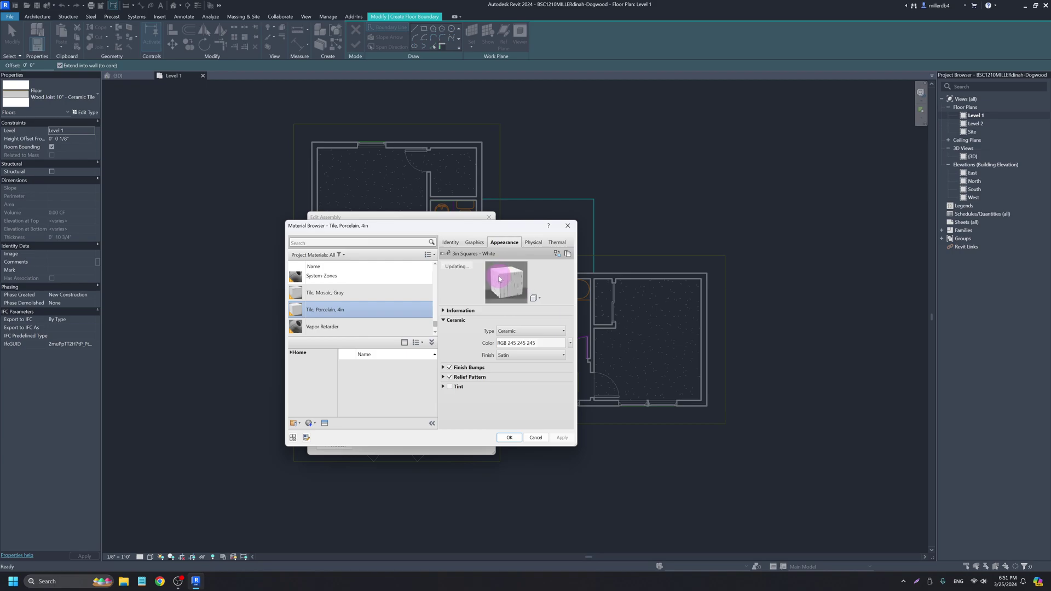
pyautogui.click(513, 438)
pyautogui.click(472, 241)
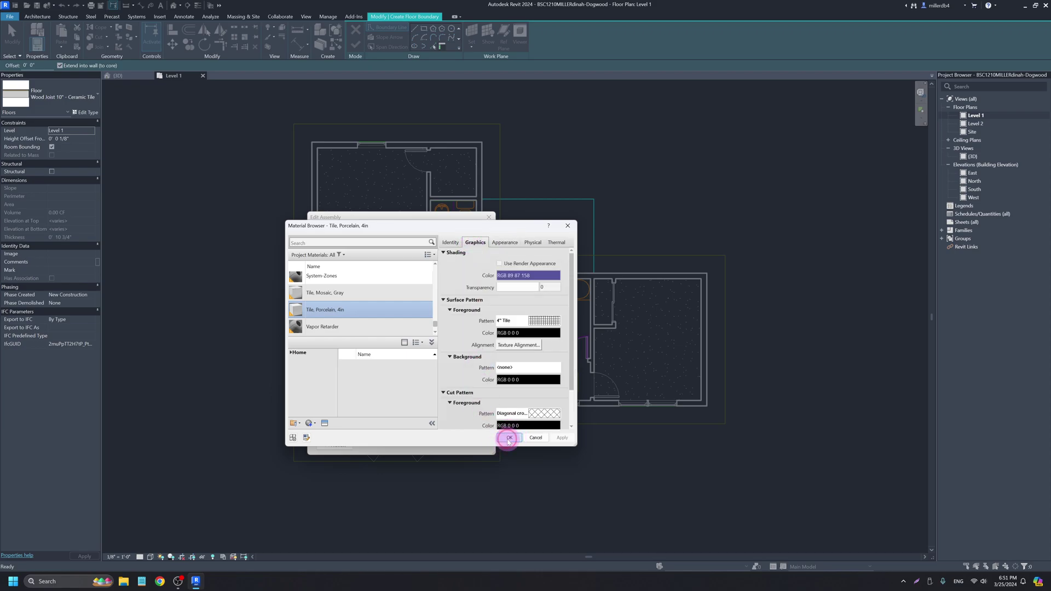
pyautogui.click(508, 437)
pyautogui.click(392, 440)
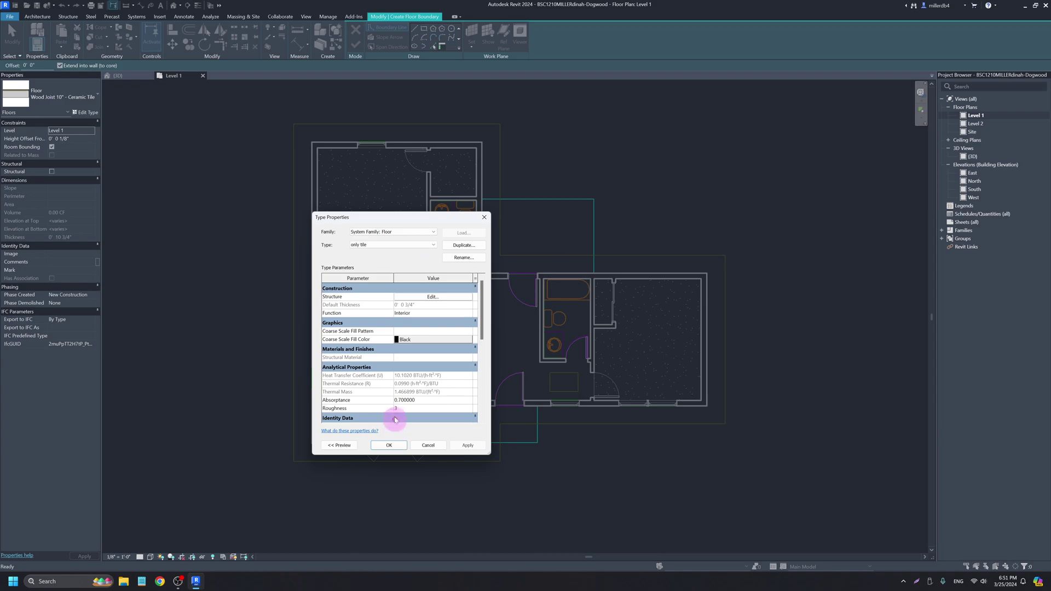
pyautogui.click(387, 445)
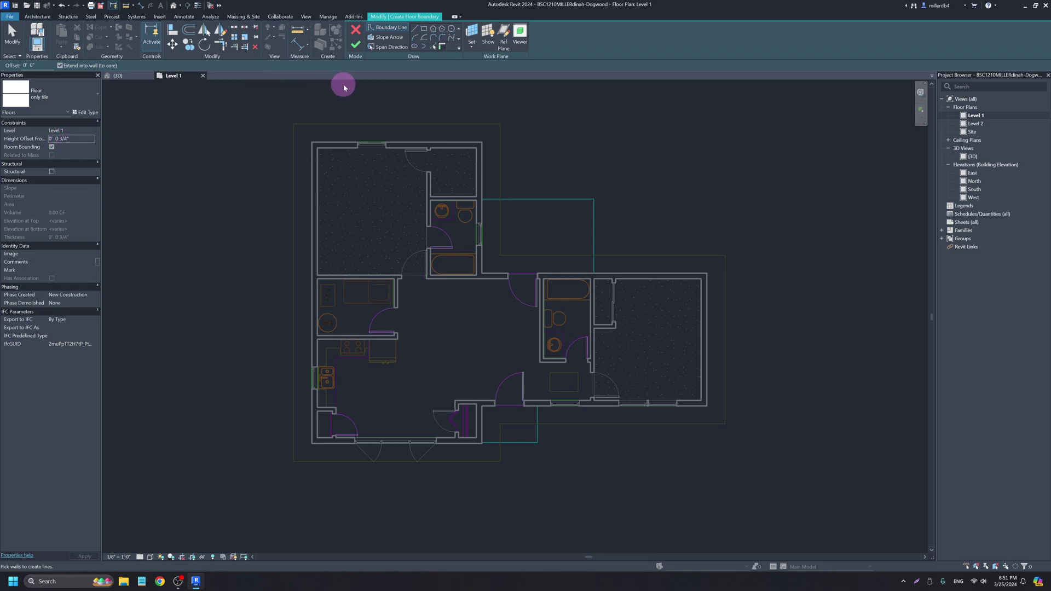
# - Set the tile floor's height offset to 0' 0 3/4" and draw a rectangular boundary along the east bathroom's inner wall faces
pyautogui.click(423, 30)
pyautogui.scroll(6, 541, 279)
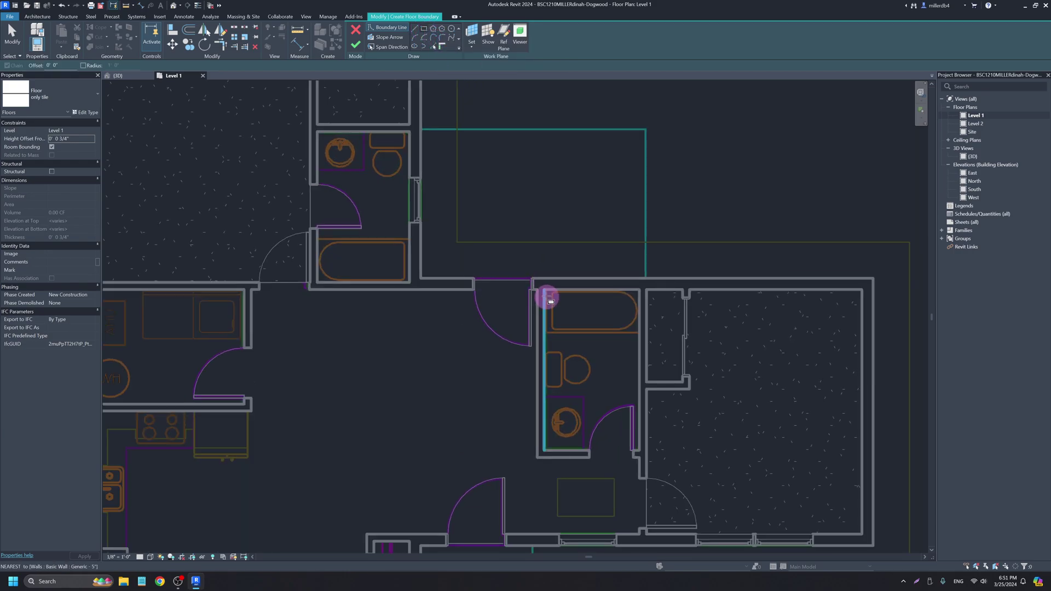
pyautogui.click(547, 290)
pyautogui.moveTo(615, 387); pyautogui.dragTo(579, 300, button='middle')
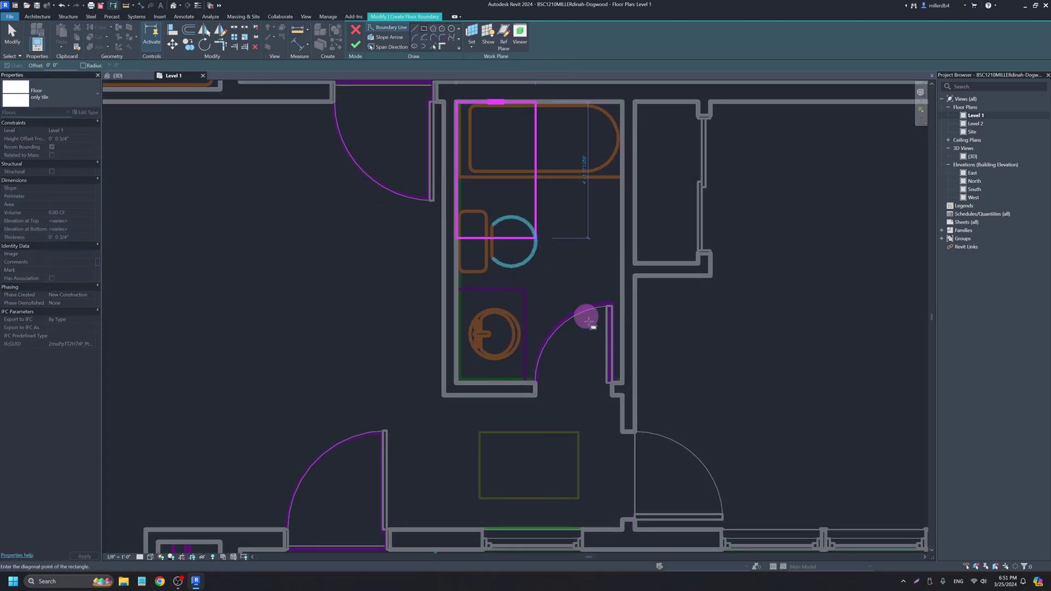
pyautogui.click(624, 389)
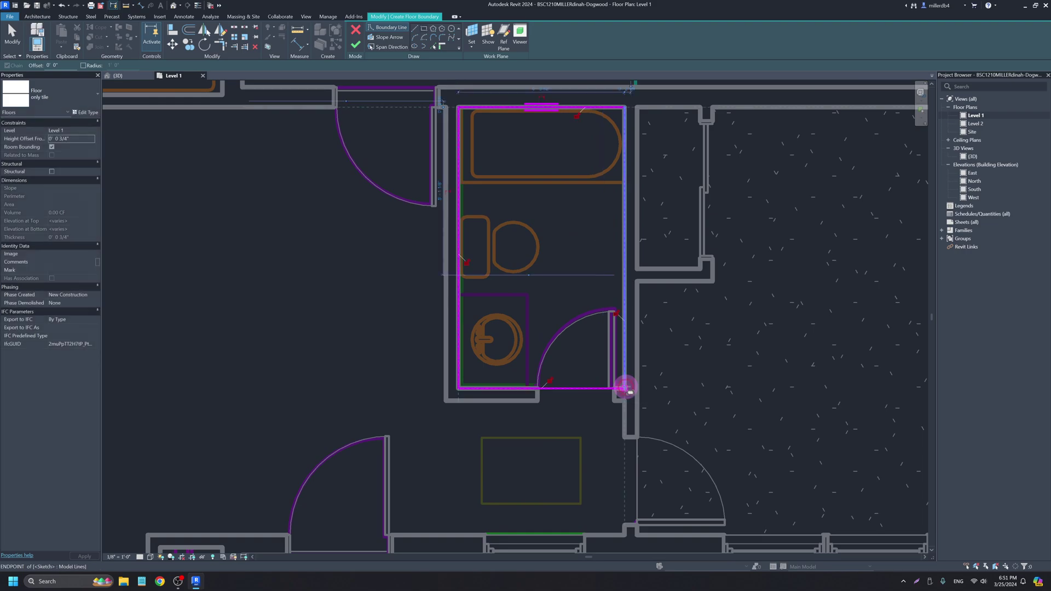
# - Trace a closed boundary loop around the northwest bathroom's inner wall faces, extending it through the door opening to the bedroom floor edge
pyautogui.scroll(-5, 624, 389)
pyautogui.scroll(4, 449, 182)
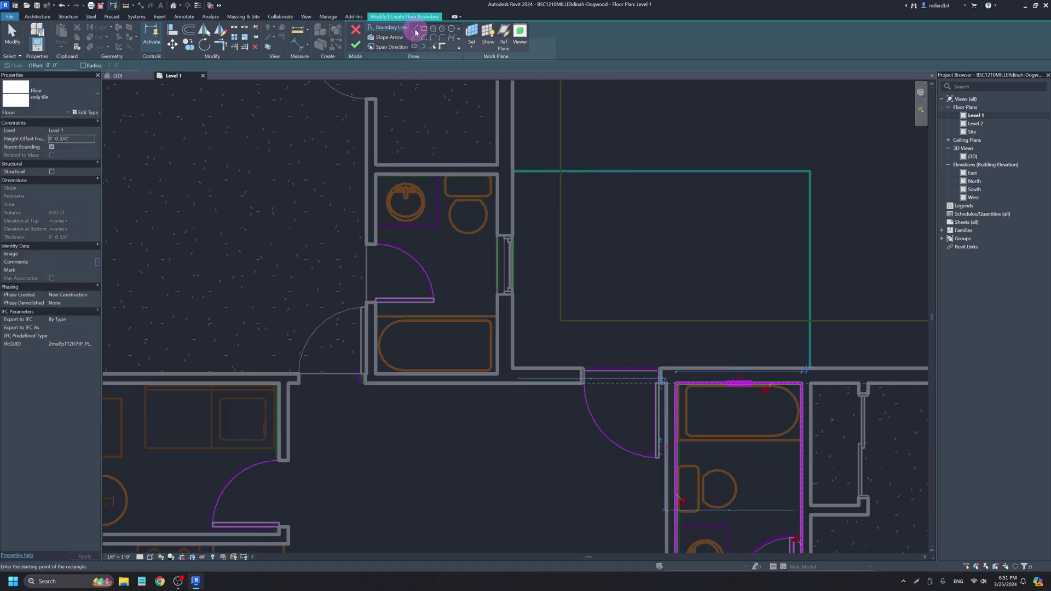
pyautogui.click(415, 30)
pyautogui.scroll(2, 363, 250)
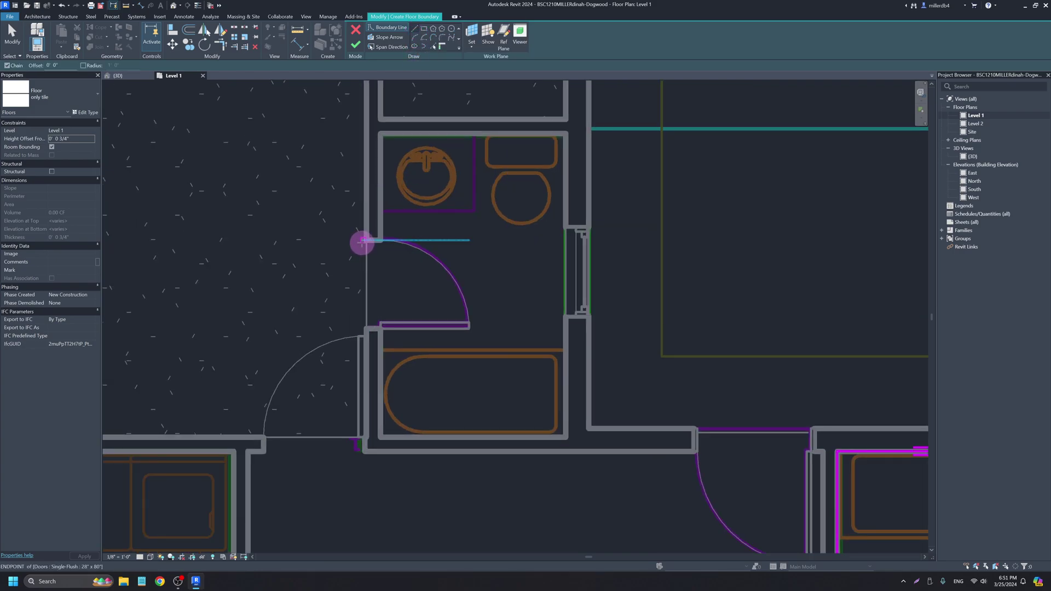
pyautogui.click(366, 242)
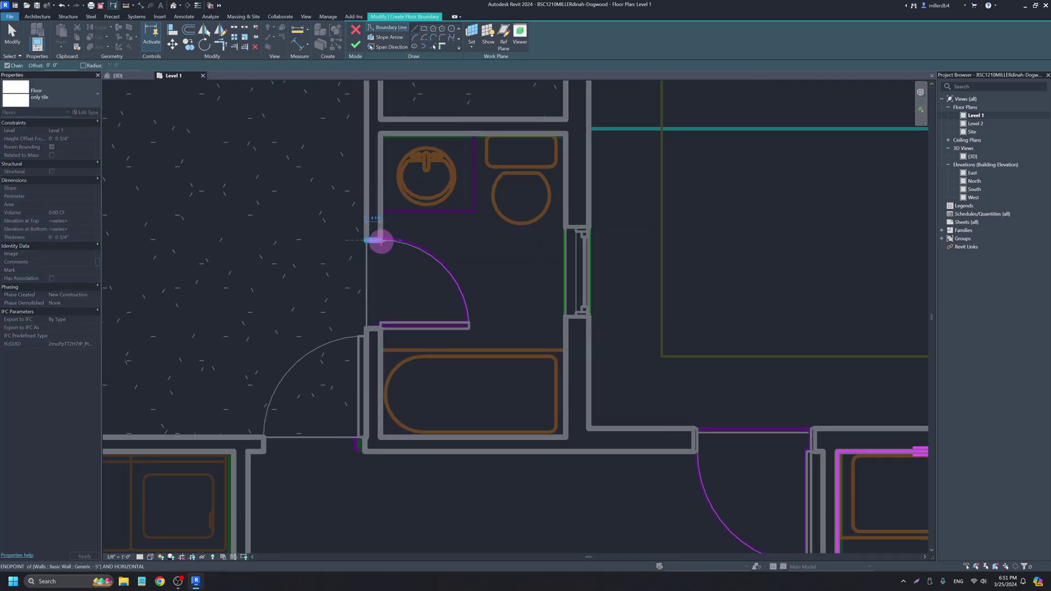
pyautogui.click(381, 241)
pyautogui.click(380, 133)
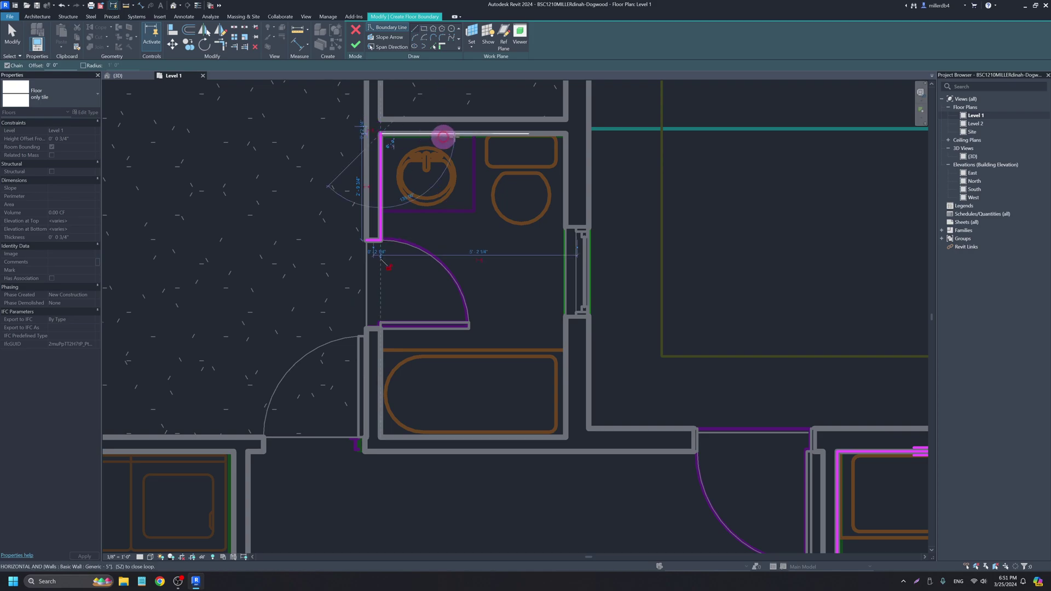
pyautogui.click(566, 133)
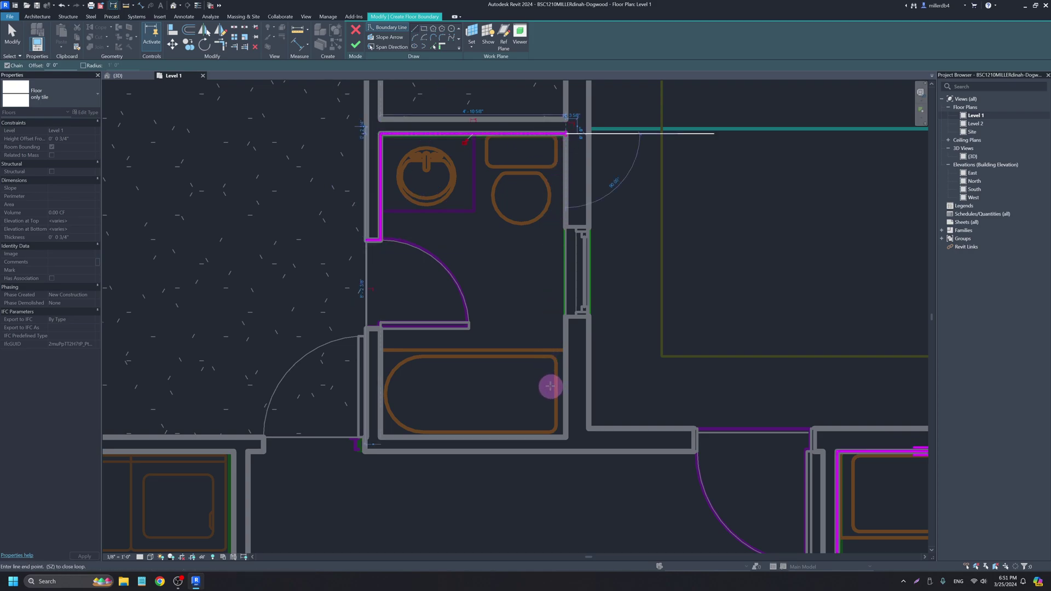
pyautogui.click(566, 436)
pyautogui.click(381, 437)
pyautogui.click(381, 328)
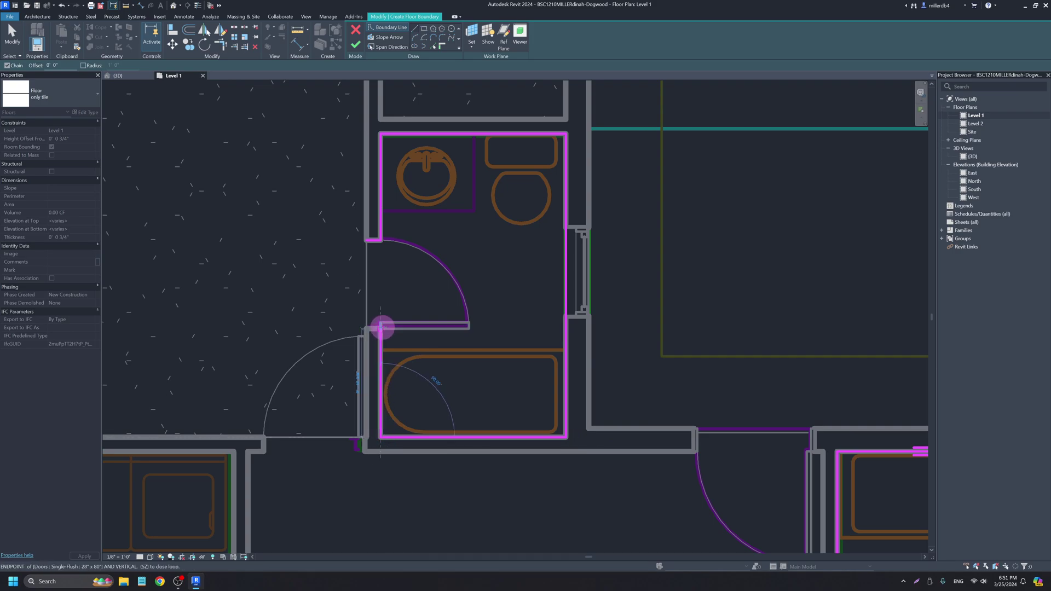
pyautogui.click(366, 329)
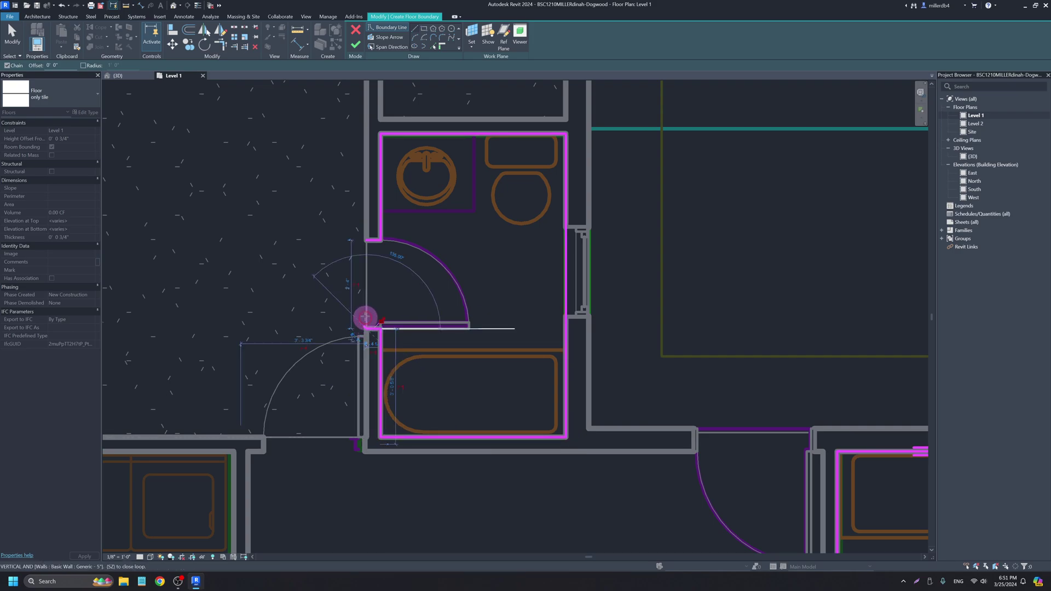
pyautogui.click(366, 240)
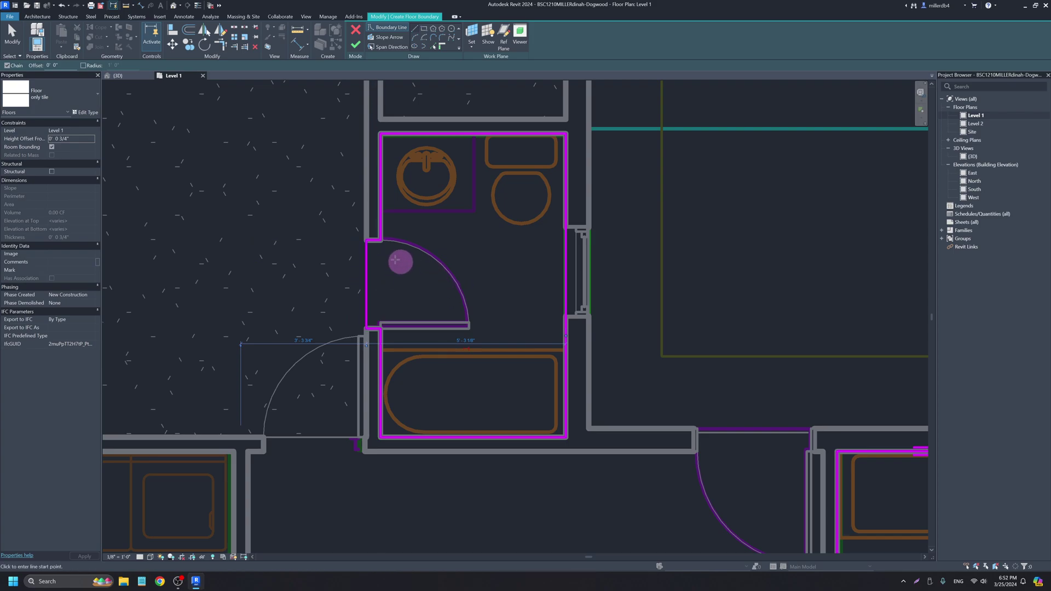
# - Finish the tile floor sketch covering both bathrooms
pyautogui.scroll(-3, 413, 295)
pyautogui.scroll(-4, 415, 251)
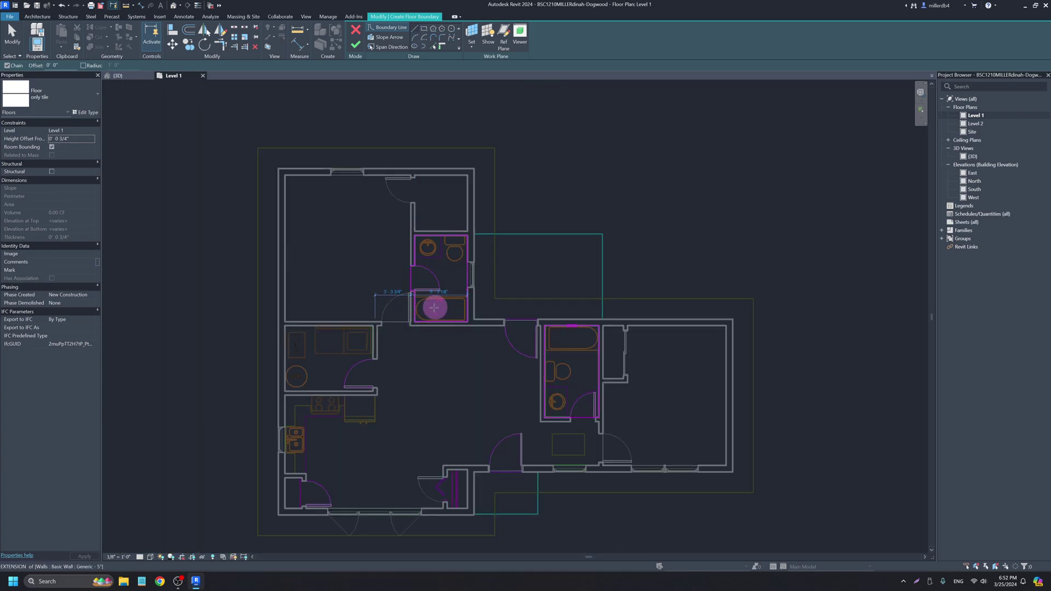
pyautogui.scroll(3, 298, 371)
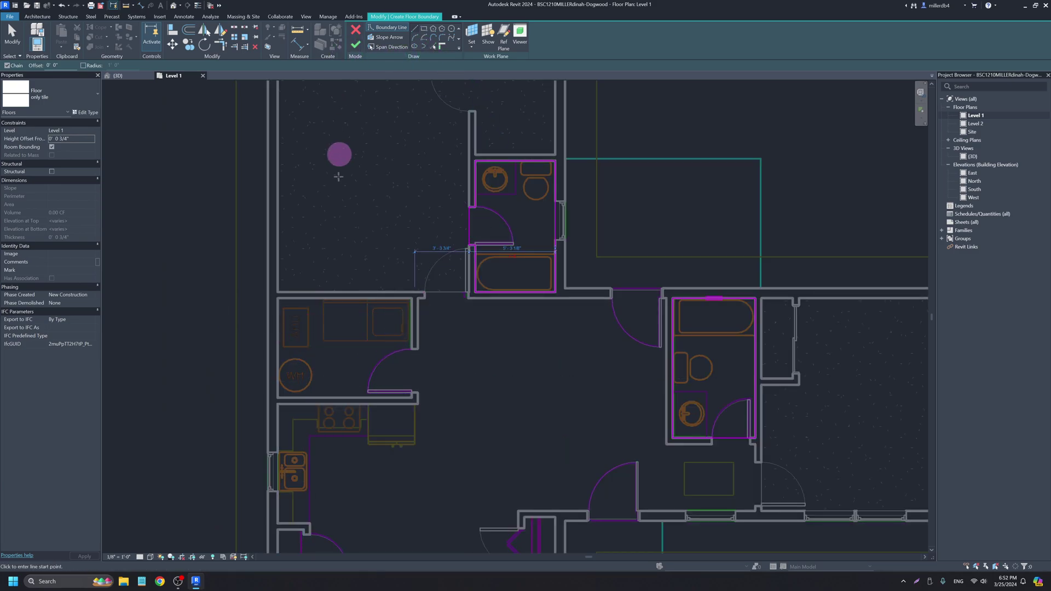
pyautogui.click(356, 46)
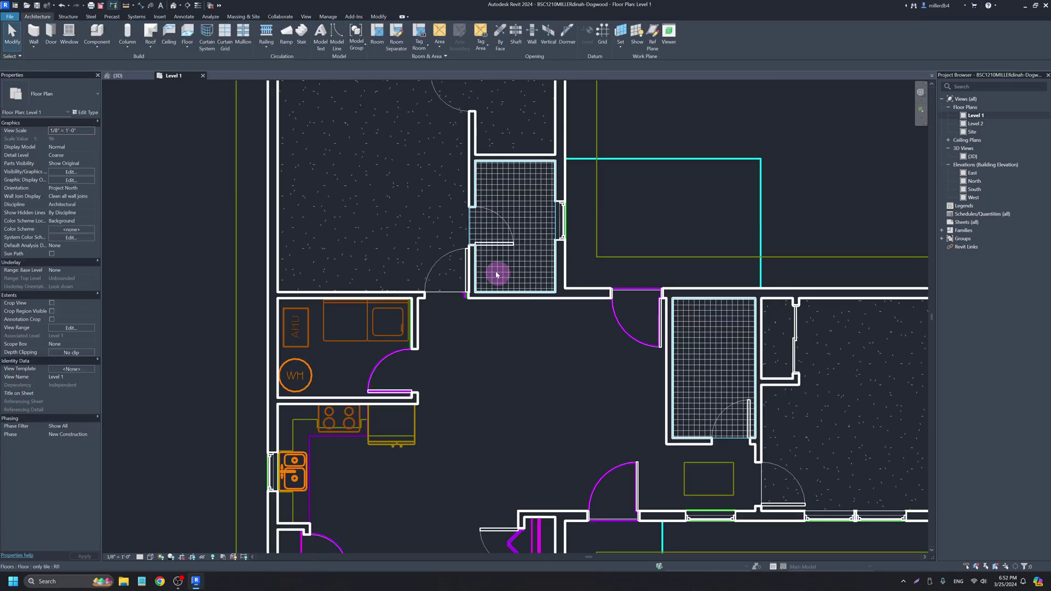
# - Start another floor with the Wood Joist 10" - Wood Finish type and duplicate that type as "oak flooring"
pyautogui.scroll(-2, 541, 278)
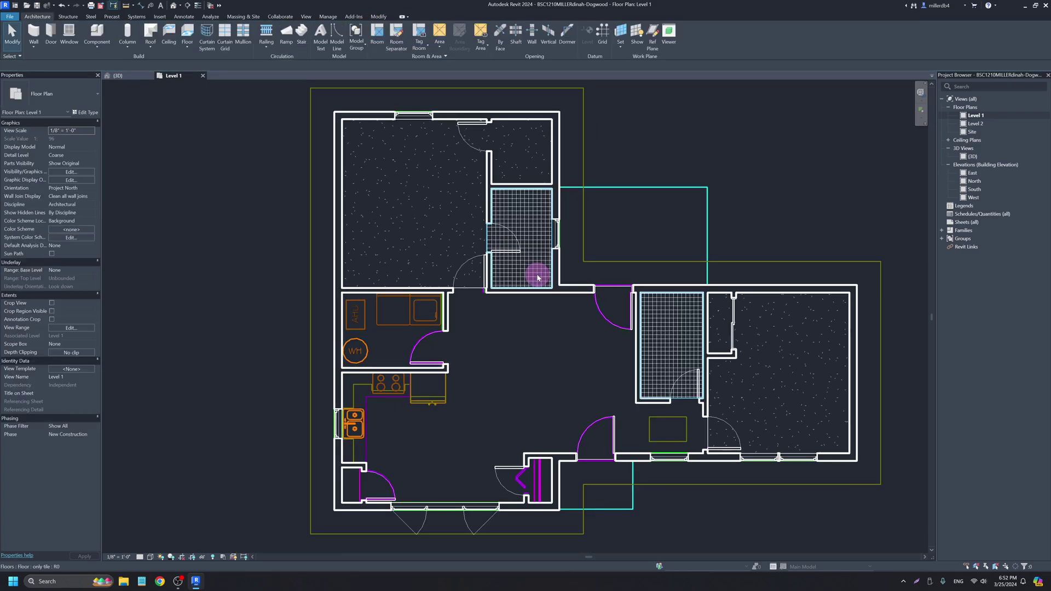
pyautogui.scroll(1, 670, 358)
pyautogui.moveTo(540, 375); pyautogui.dragTo(538, 326, button='middle')
pyautogui.scroll(1, 363, 296)
pyautogui.scroll(1, 364, 295)
pyautogui.moveTo(403, 305); pyautogui.dragTo(351, 286, button='middle')
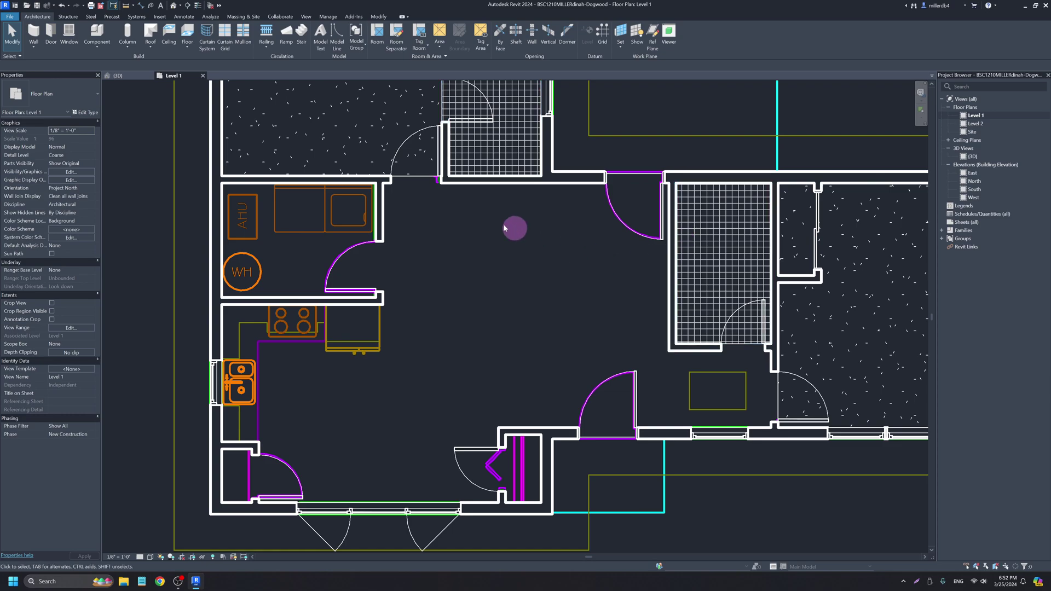
pyautogui.click(187, 35)
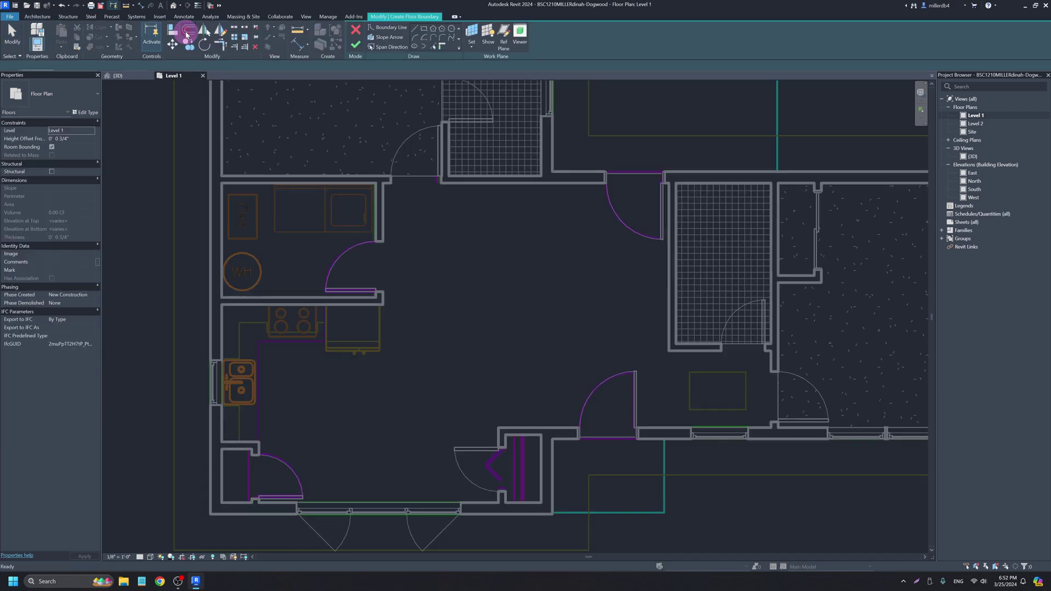
pyautogui.click(80, 96)
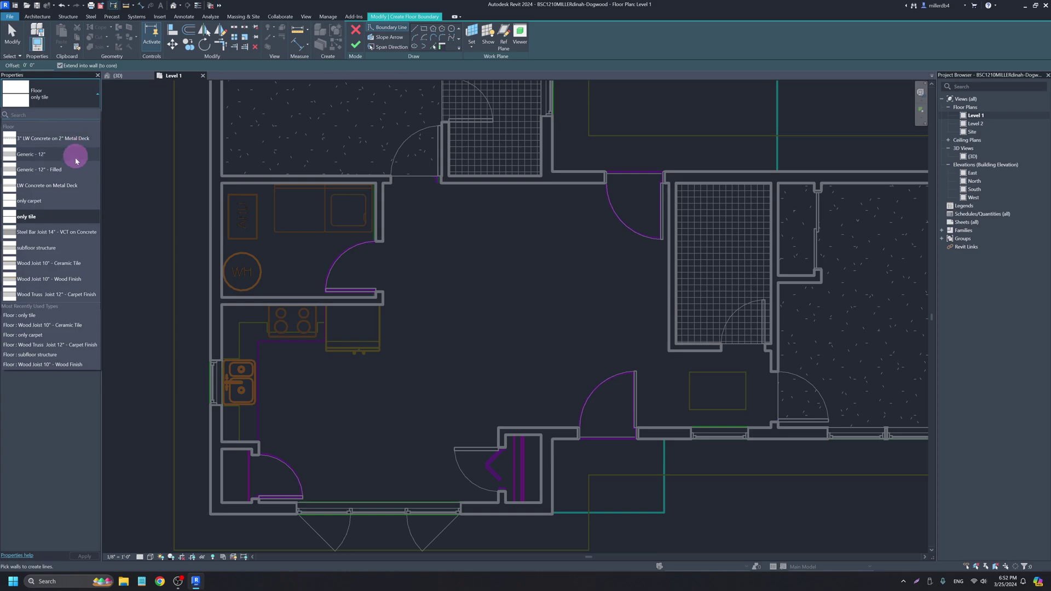
pyautogui.click(62, 281)
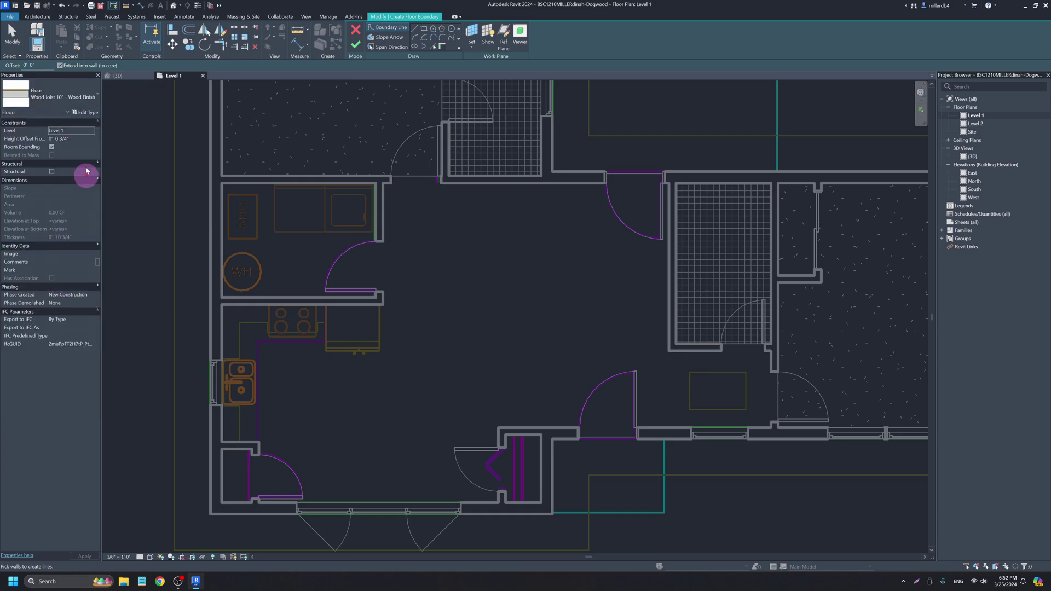
pyautogui.click(88, 113)
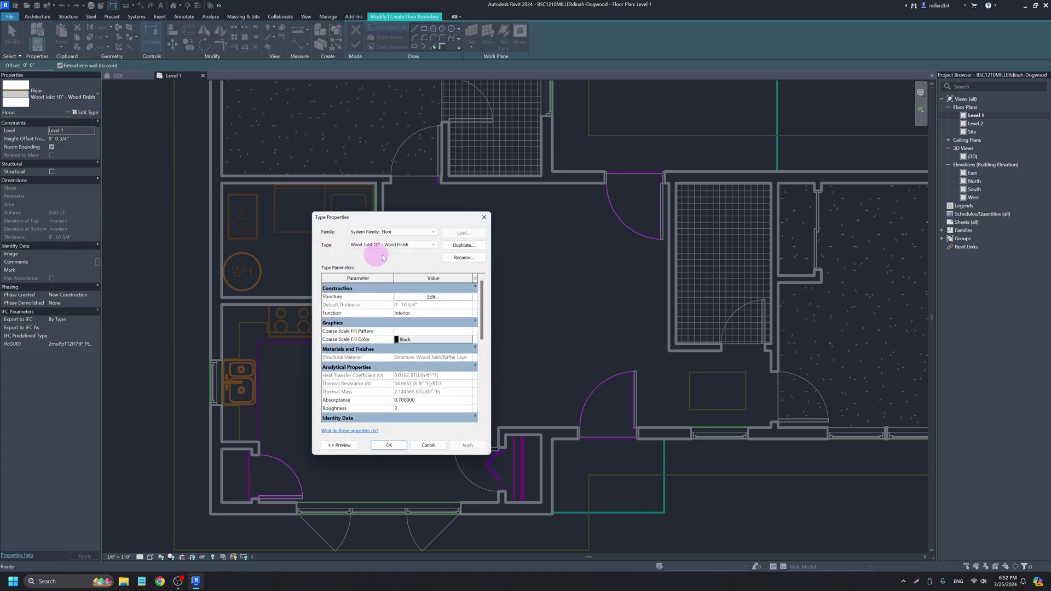
pyautogui.click(466, 246)
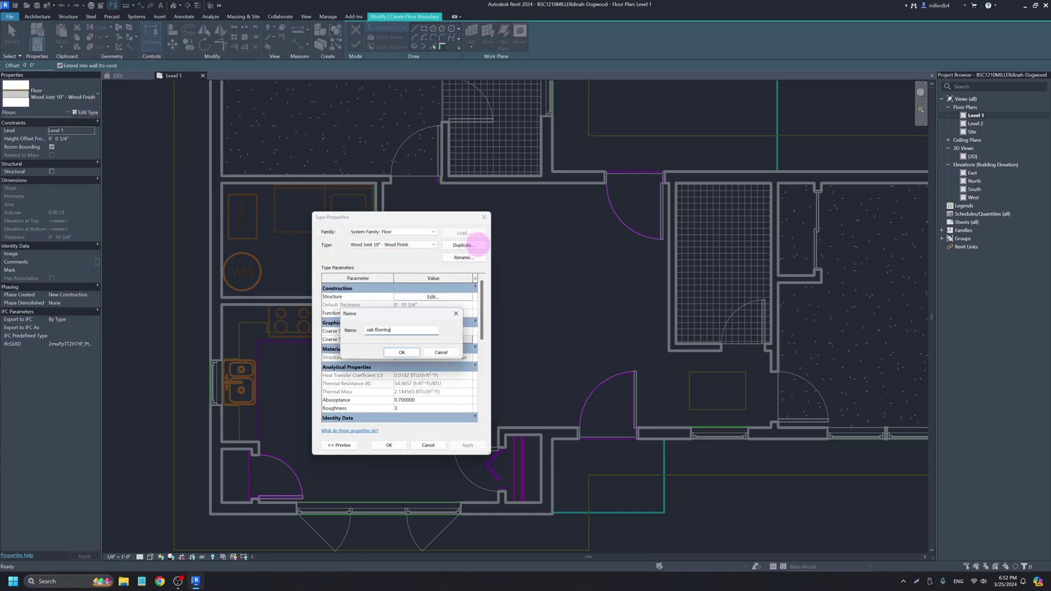
pyautogui.press('Return')
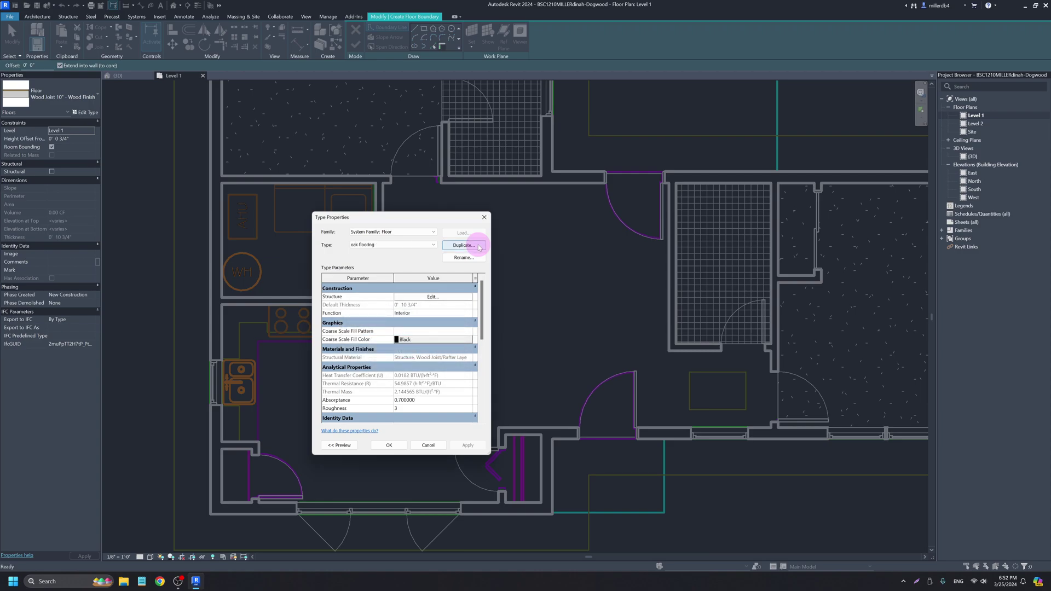
# - In the "oak flooring" assembly, move the oak finish layer inside the core boundary and delete the plywood and joist structure layers
pyautogui.click(430, 296)
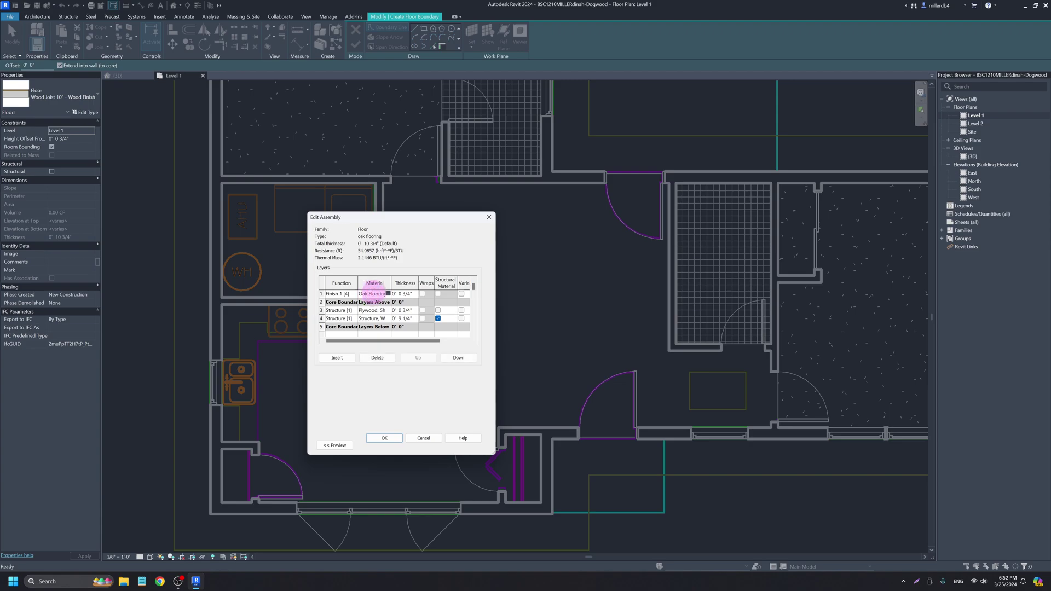
pyautogui.click(458, 357)
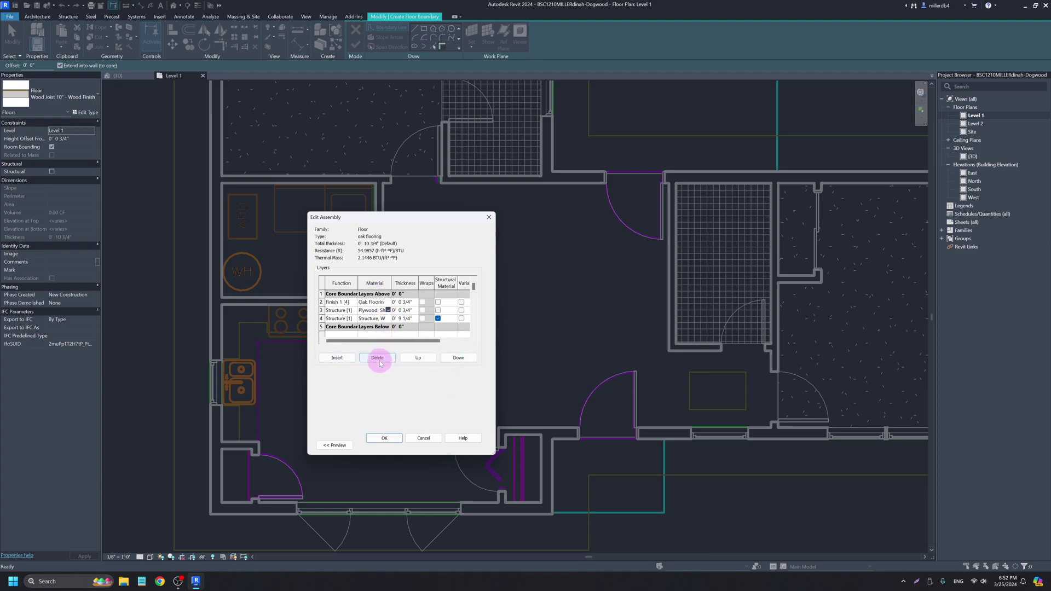
pyautogui.click(377, 357)
pyautogui.click(383, 359)
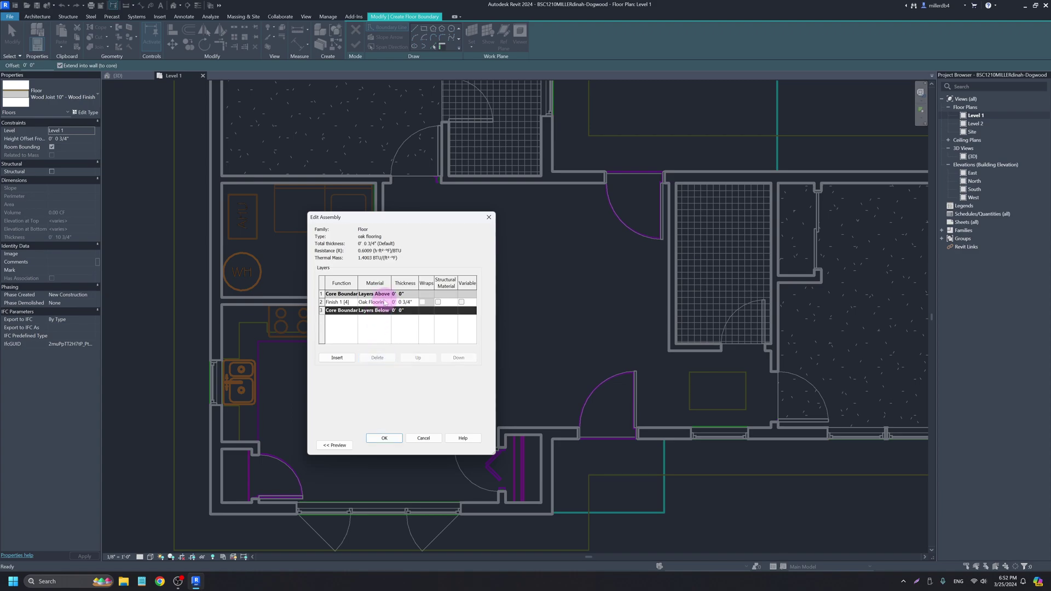
# - Accept the oak flooring assembly and start the floor boundary at the utility room's outer corner, following its upper wall to the carpeted room's doorway
pyautogui.click(384, 438)
pyautogui.click(383, 447)
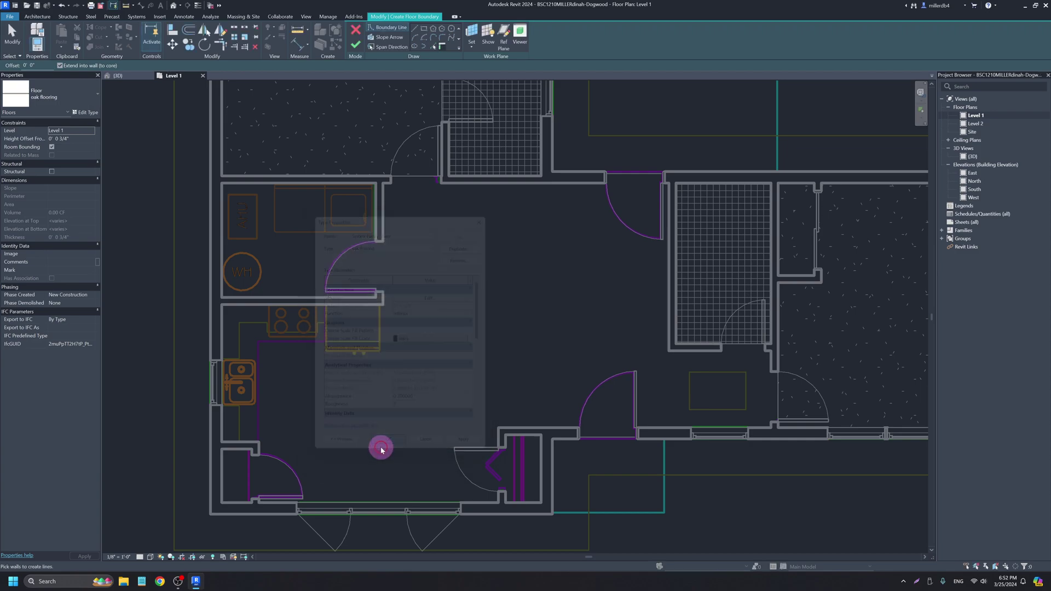
pyautogui.click(419, 30)
pyautogui.click(222, 184)
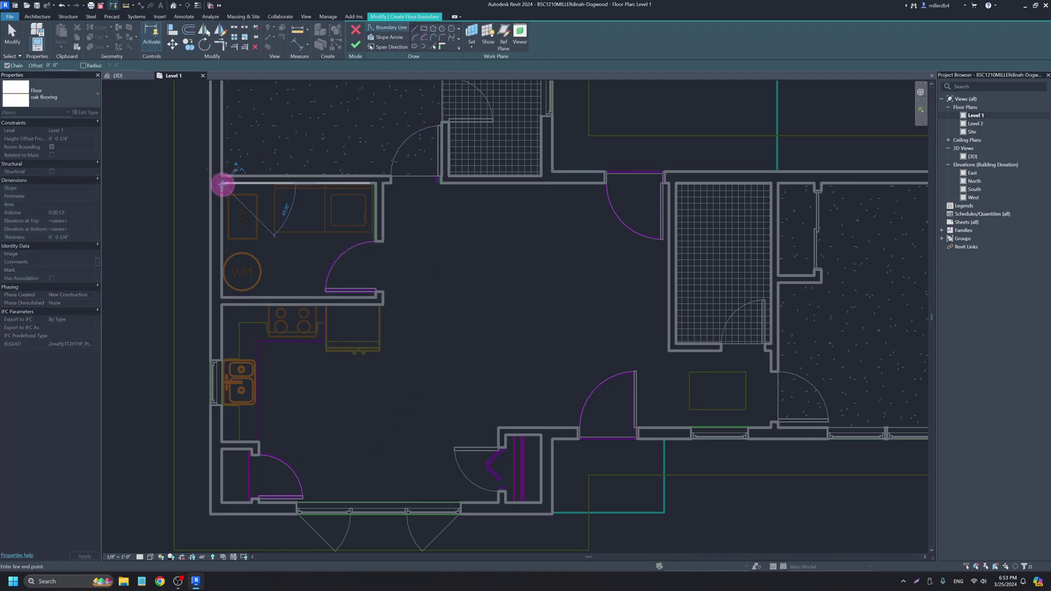
pyautogui.scroll(2, 378, 183)
pyautogui.click(402, 174)
# - Trace the boundary into the upper carpeted room's doorway, across the opening, and back out to the main room's wall face
pyautogui.scroll(2, 403, 172)
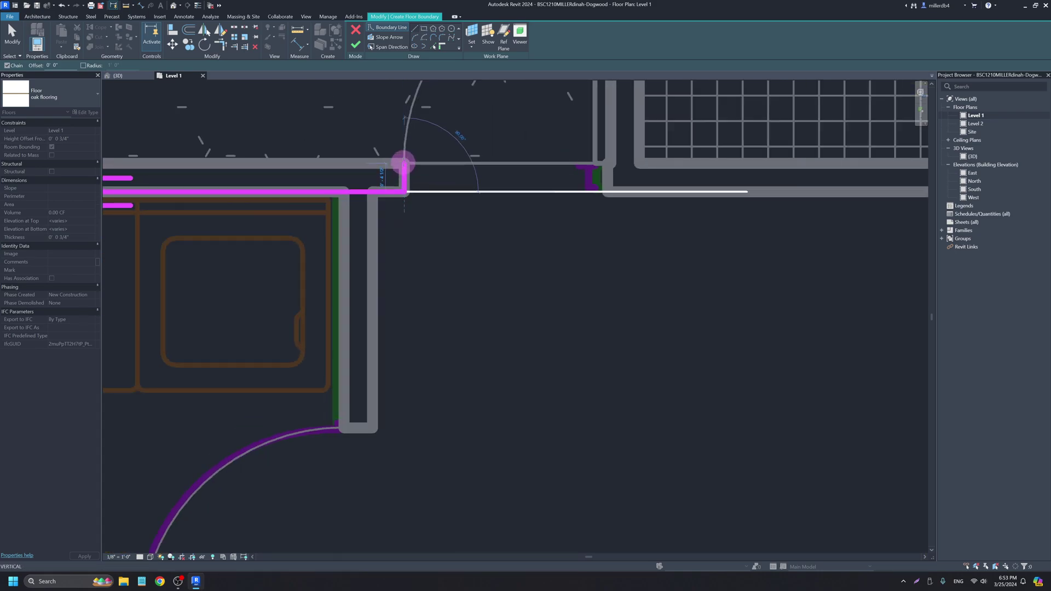
pyautogui.click(404, 163)
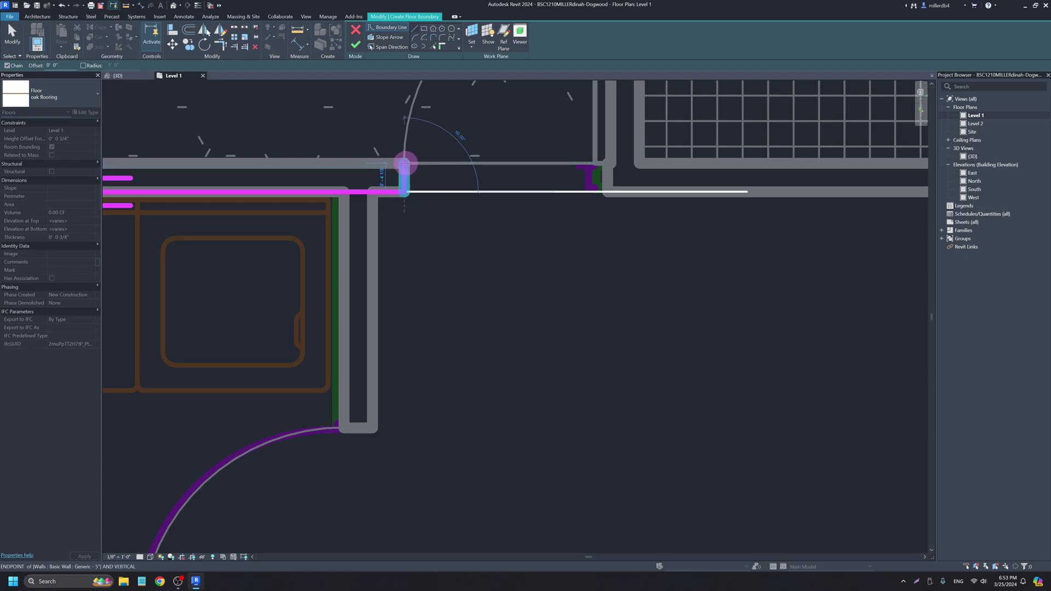
pyautogui.click(604, 164)
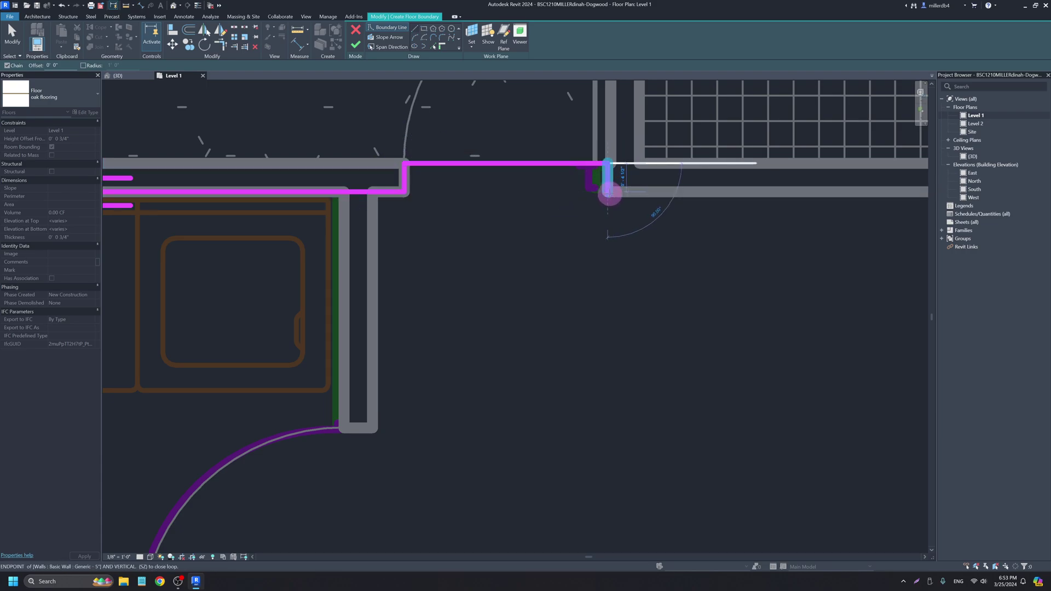
pyautogui.click(608, 193)
# - Continue the boundary along the upper wall, around the 3'-0" exterior door opening, to the corner beside the tiled room
pyautogui.scroll(-1, 615, 194)
pyautogui.scroll(-3, 771, 204)
pyautogui.moveTo(783, 203); pyautogui.dragTo(302, 179, button='middle')
pyautogui.click(557, 171)
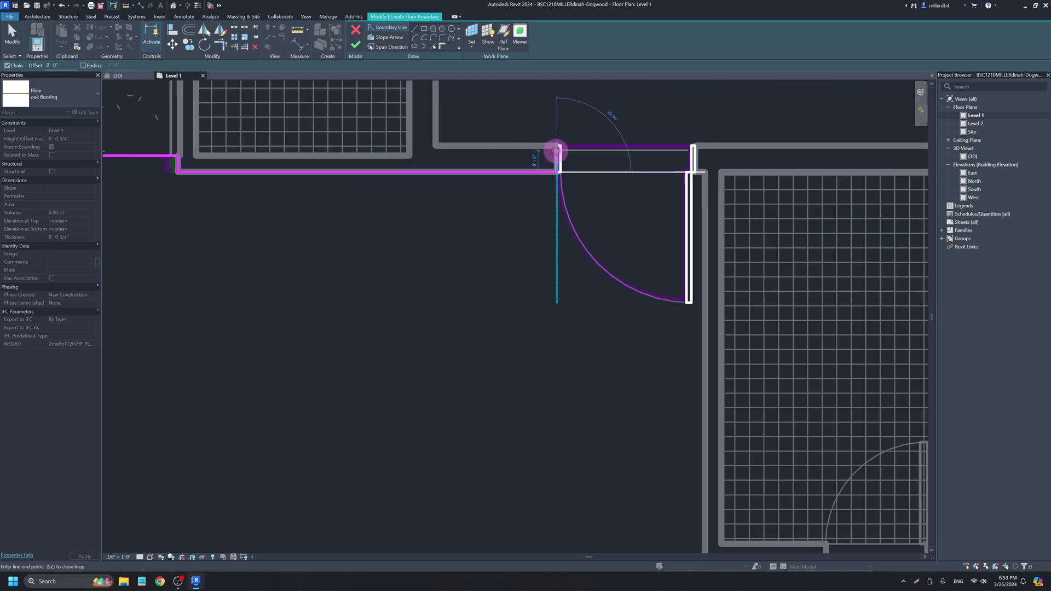
pyautogui.click(556, 147)
pyautogui.click(694, 146)
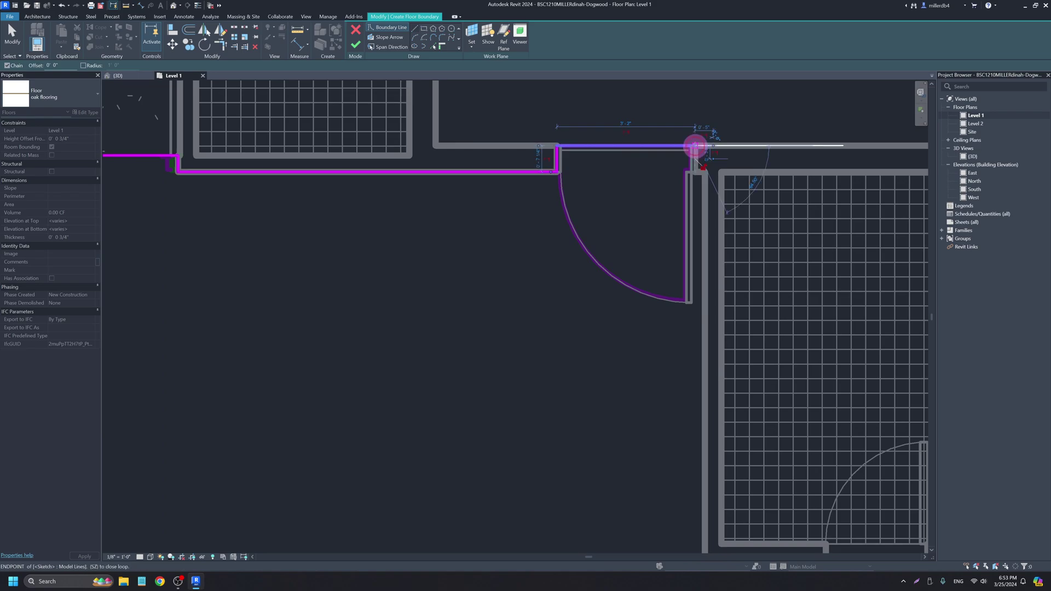
pyautogui.click(695, 173)
pyautogui.scroll(3, 695, 173)
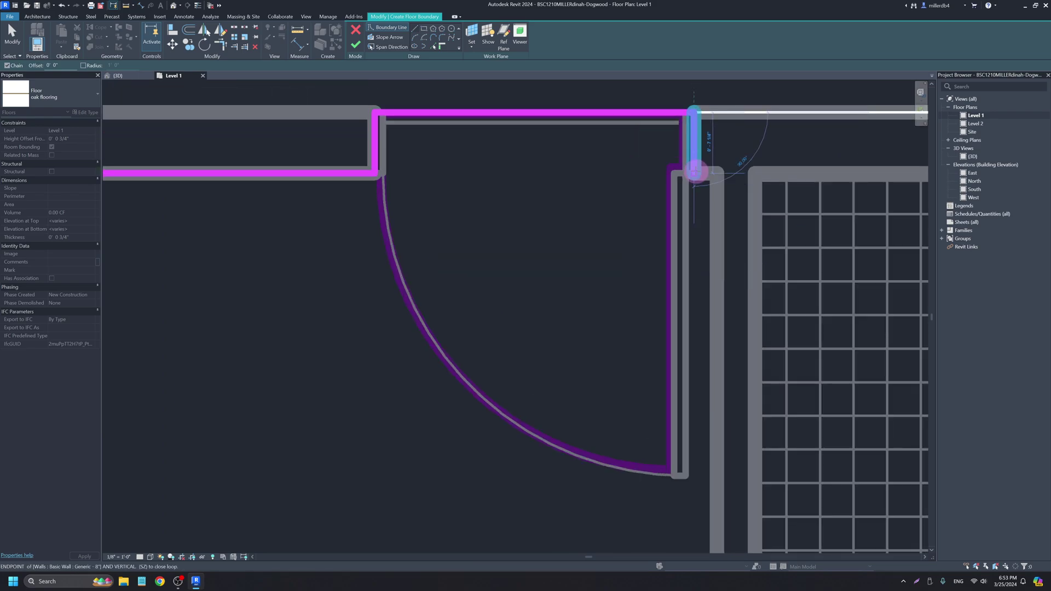
pyautogui.click(715, 173)
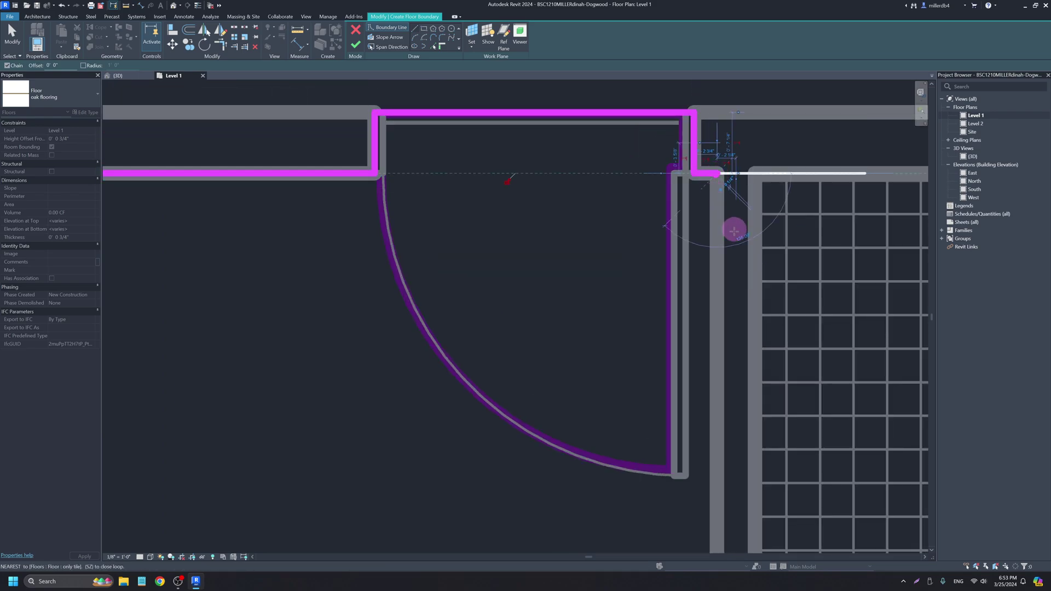
# - Draw the boundary down the full outer face of the tiled room's side wall to its lower corner
pyautogui.scroll(-3, 731, 228)
pyautogui.moveTo(716, 292); pyautogui.dragTo(656, 166, button='middle')
pyautogui.scroll(3, 662, 280)
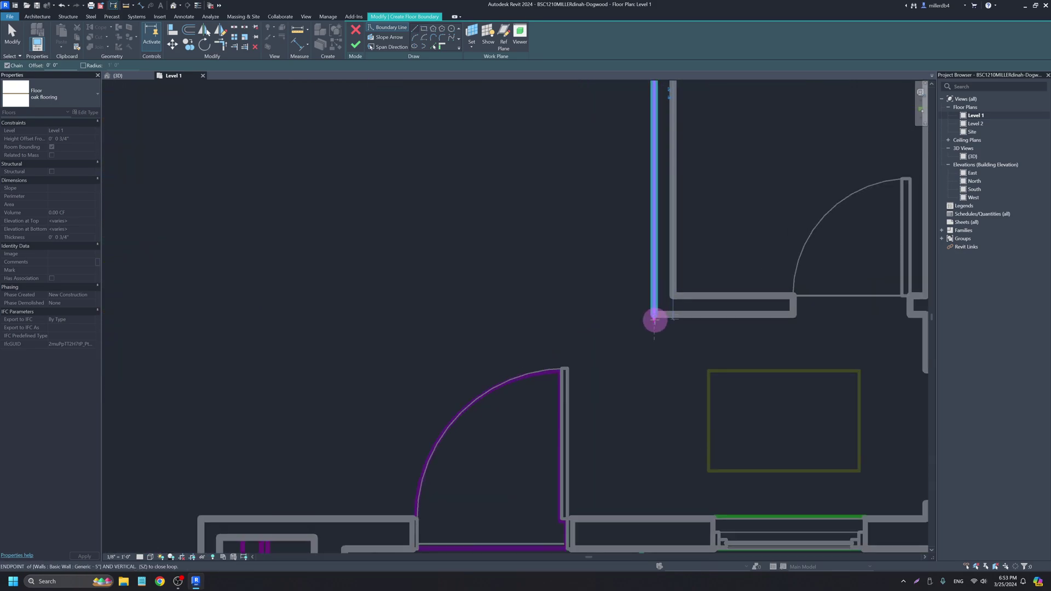
pyautogui.click(654, 314)
# - Trace the boundary along the tiled room's lower wall and around its doorway opening
pyautogui.click(793, 313)
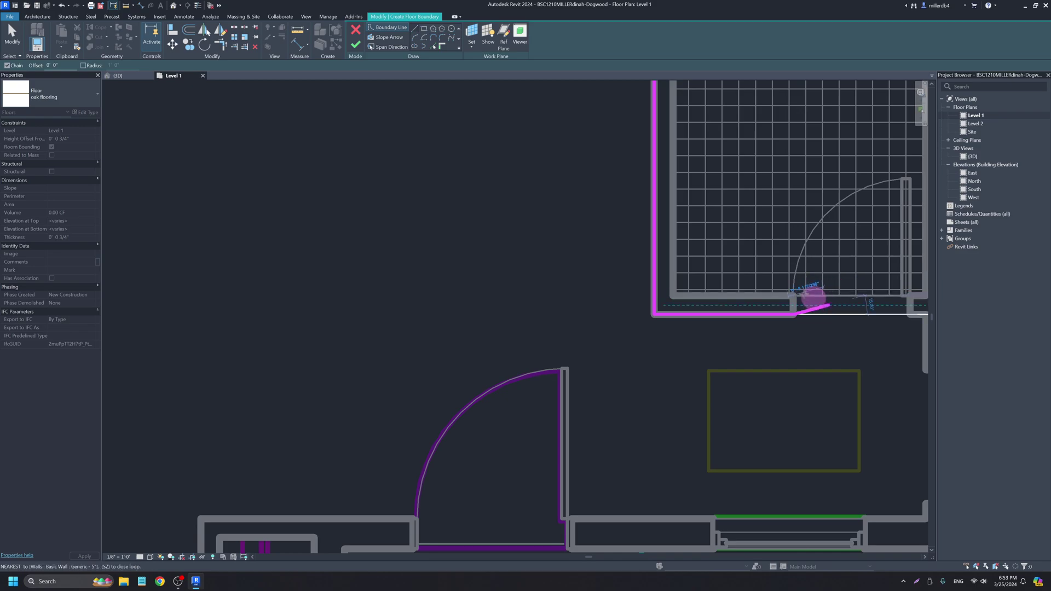
pyautogui.click(793, 296)
pyautogui.moveTo(845, 304); pyautogui.dragTo(609, 258, button='middle')
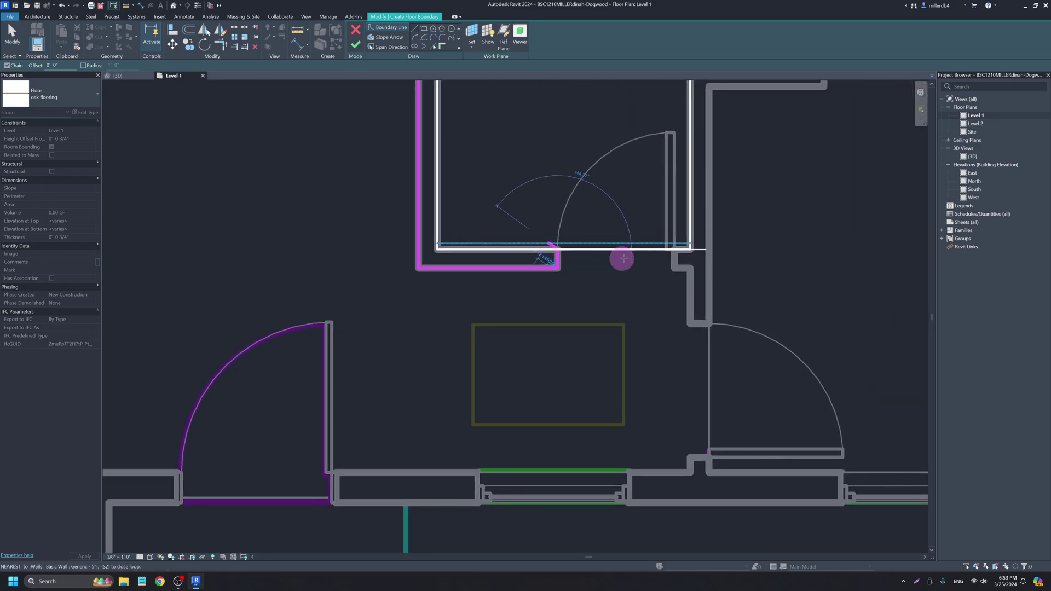
pyautogui.click(671, 250)
pyautogui.click(674, 268)
# - Continue the boundary around the wall jog and the 32" door opening into the carpeted bedroom beside the entry area
pyautogui.click(690, 268)
pyautogui.click(689, 322)
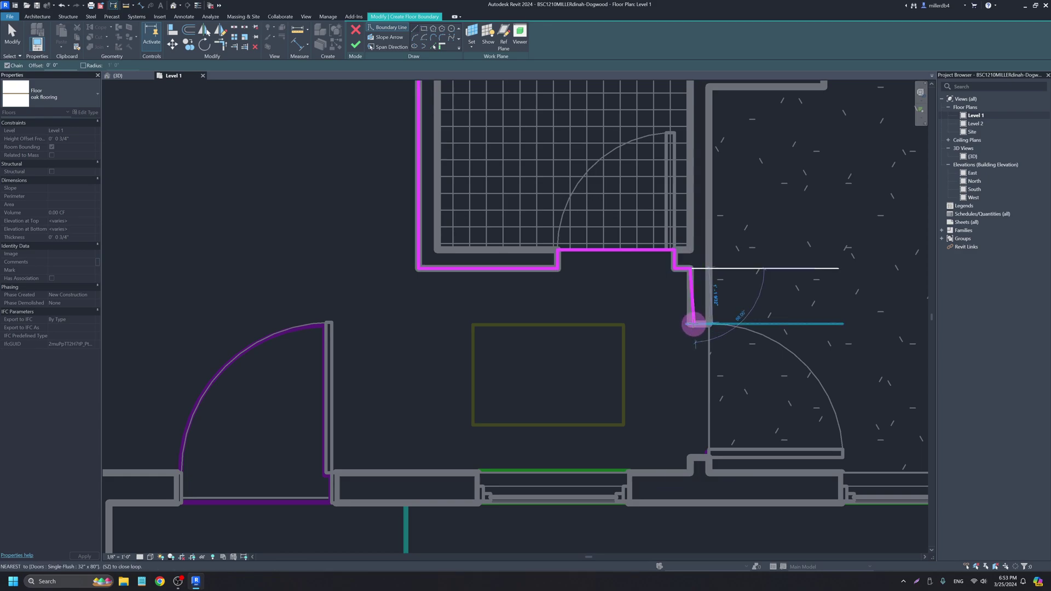
pyautogui.click(711, 324)
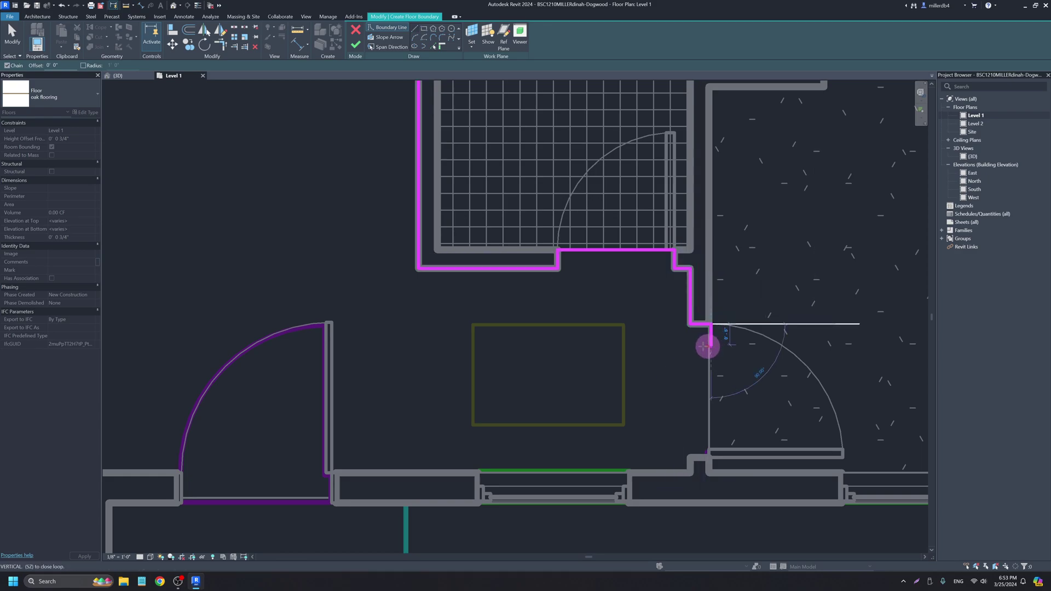
pyautogui.scroll(3, 709, 457)
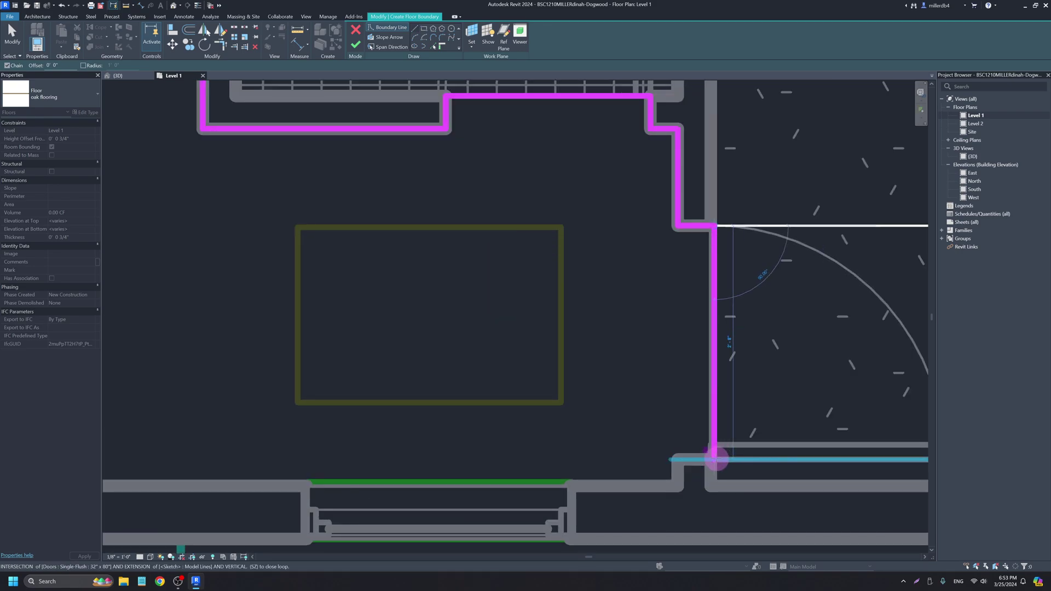
pyautogui.click(713, 457)
pyautogui.click(676, 459)
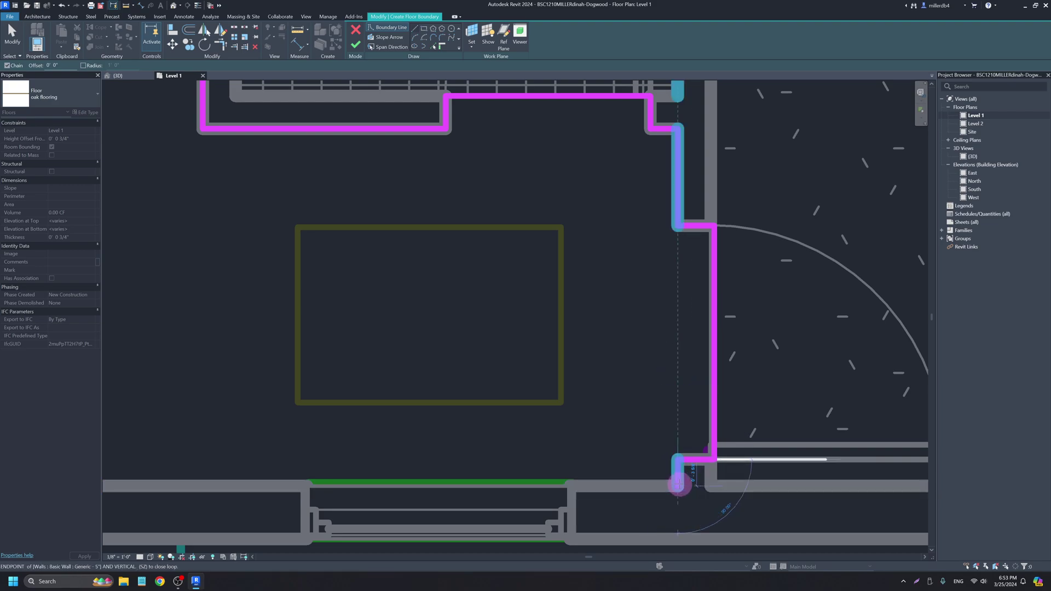
# - Draw the boundary along the front wall past the entry door, and down the closet's outer wall to its lower corner
pyautogui.scroll(-5, 370, 467)
pyautogui.moveTo(355, 466); pyautogui.dragTo(595, 406, button='middle')
pyautogui.scroll(4, 512, 425)
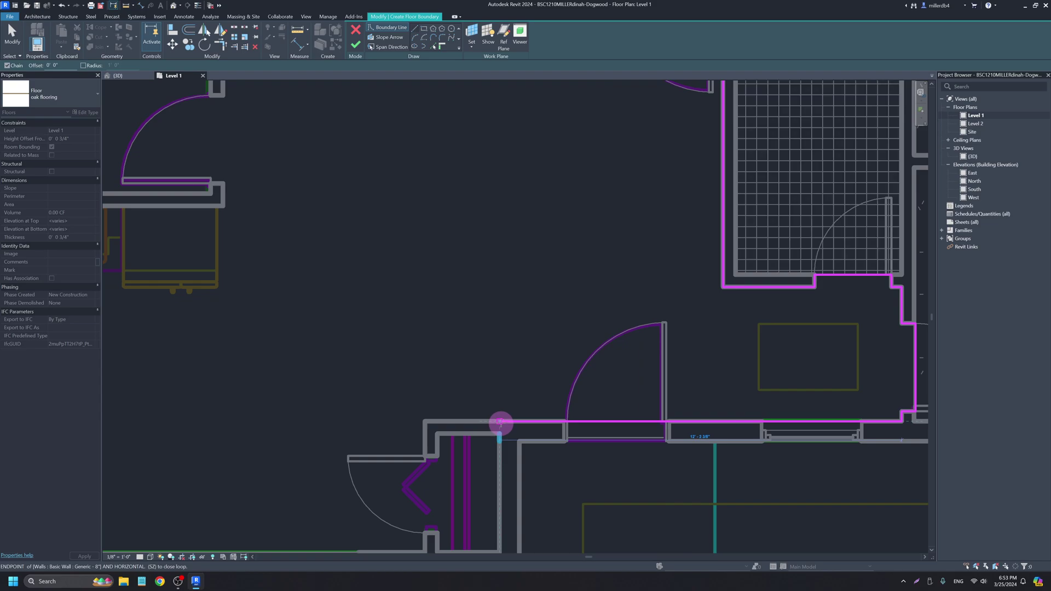
pyautogui.click(499, 422)
pyautogui.moveTo(499, 487); pyautogui.dragTo(497, 401, button='middle')
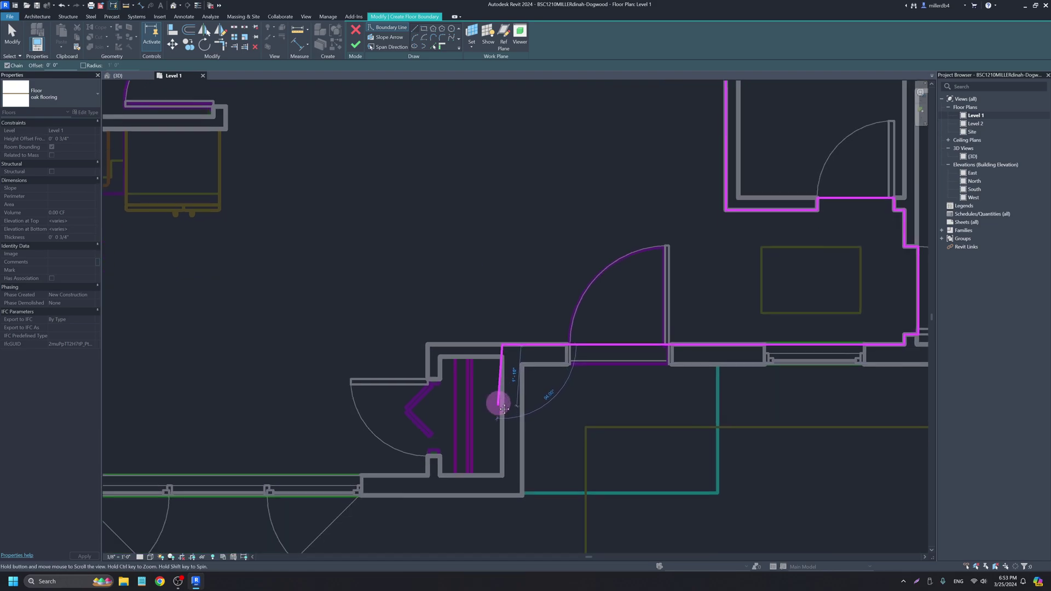
pyautogui.click(504, 476)
# - Draw the boundary along the lower exterior wall, past the double-door unit, to the small closet's outer corner
pyautogui.scroll(-4, 385, 474)
pyautogui.moveTo(350, 474); pyautogui.dragTo(553, 477, button='middle')
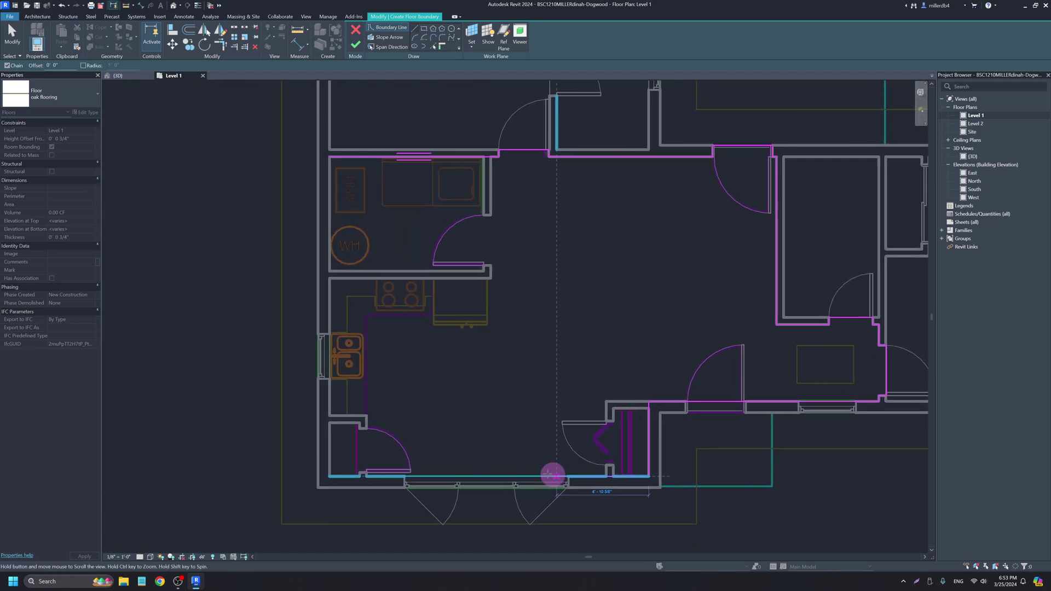
pyautogui.scroll(3, 328, 476)
pyautogui.click(329, 475)
# - Close the boundary loop up the kitchen and utility room's exterior wall to the starting corner, and end line drawing
pyautogui.scroll(-1, 383, 230)
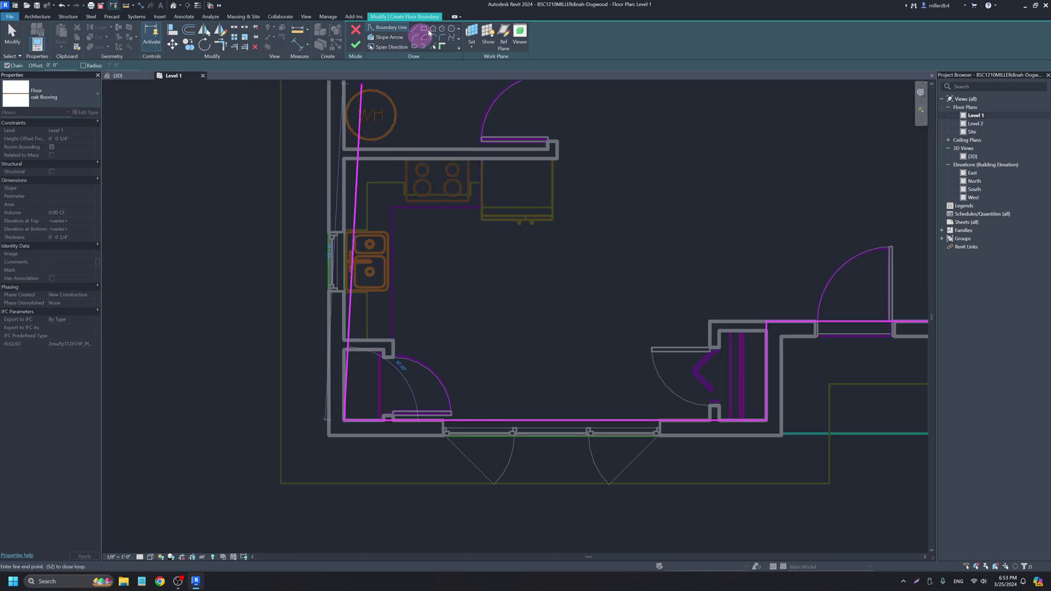
pyautogui.moveTo(367, 117); pyautogui.dragTo(359, 243, button='middle')
pyautogui.click(337, 129)
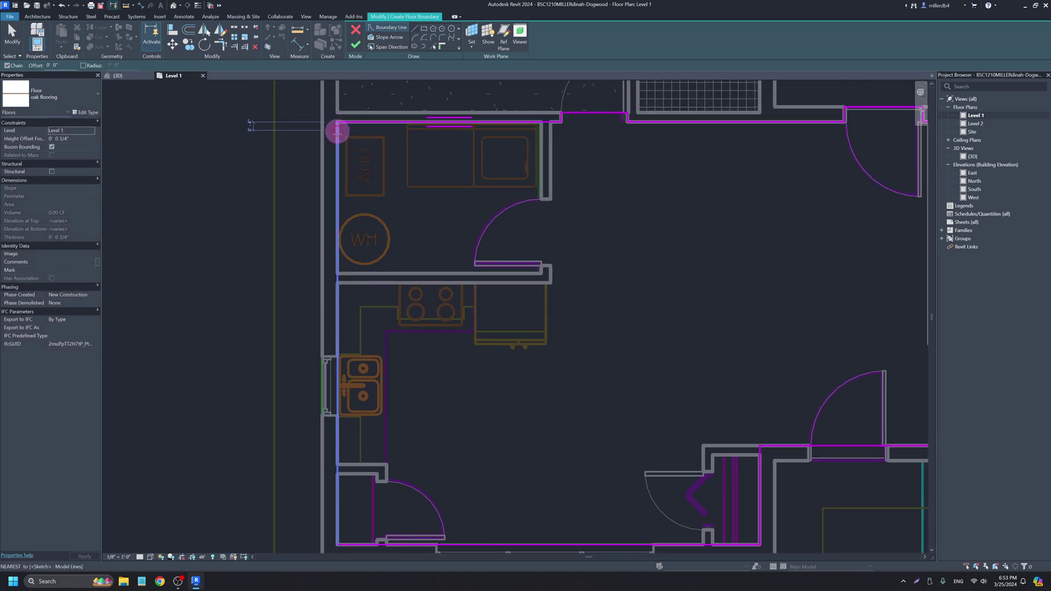
pyautogui.scroll(-3, 337, 129)
pyautogui.moveTo(563, 273); pyautogui.dragTo(448, 237, button='middle')
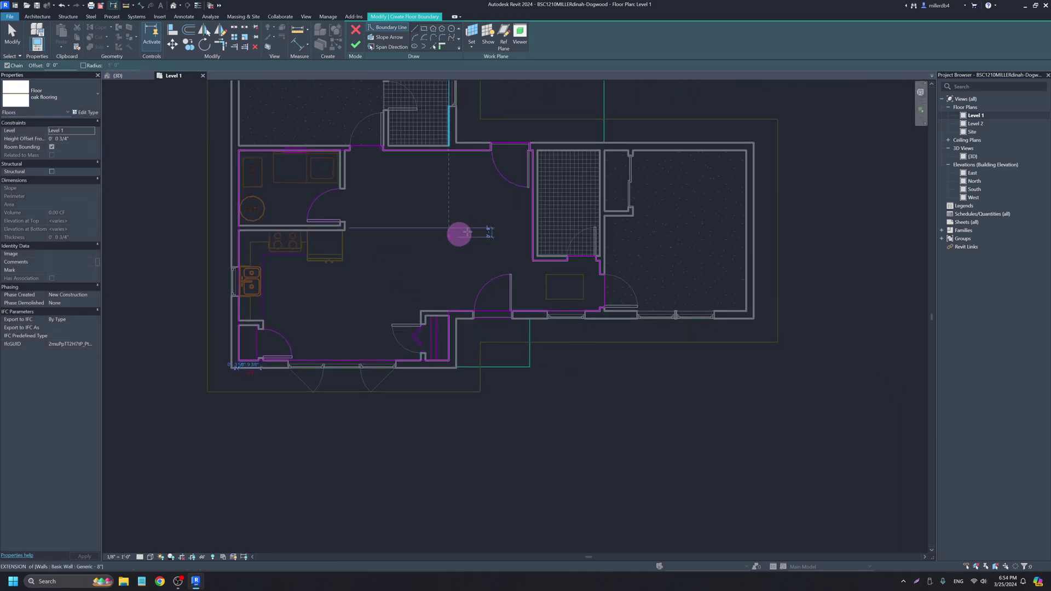
pyautogui.press('Escape')
# - Delete the boundary line across the upper carpeted room's doorway and try to finish the floor sketch with the loop open
pyautogui.scroll(3, 383, 147)
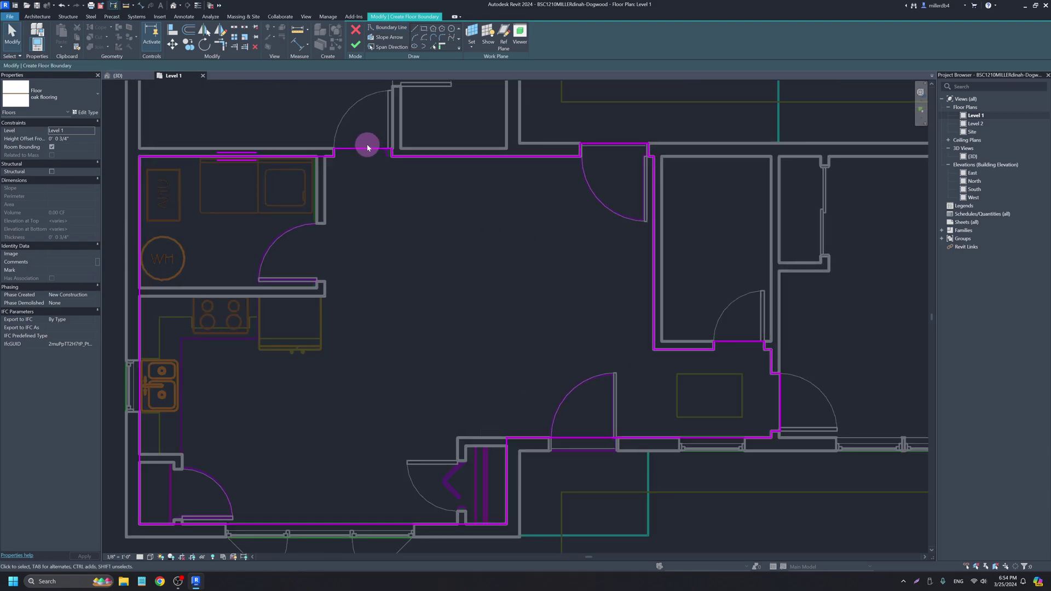
pyautogui.click(373, 146)
pyautogui.press('Delete')
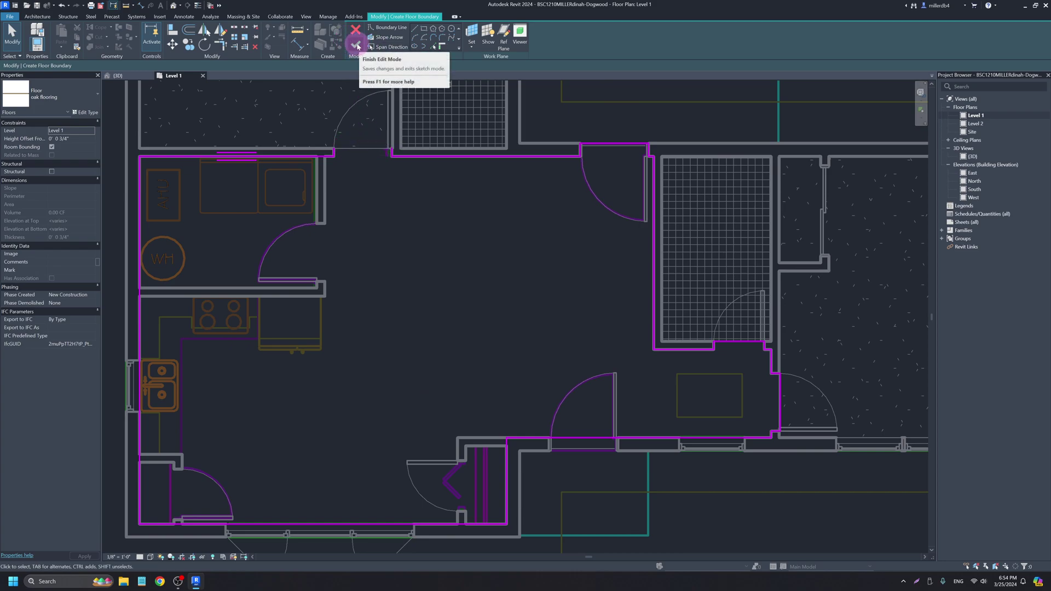
pyautogui.click(356, 45)
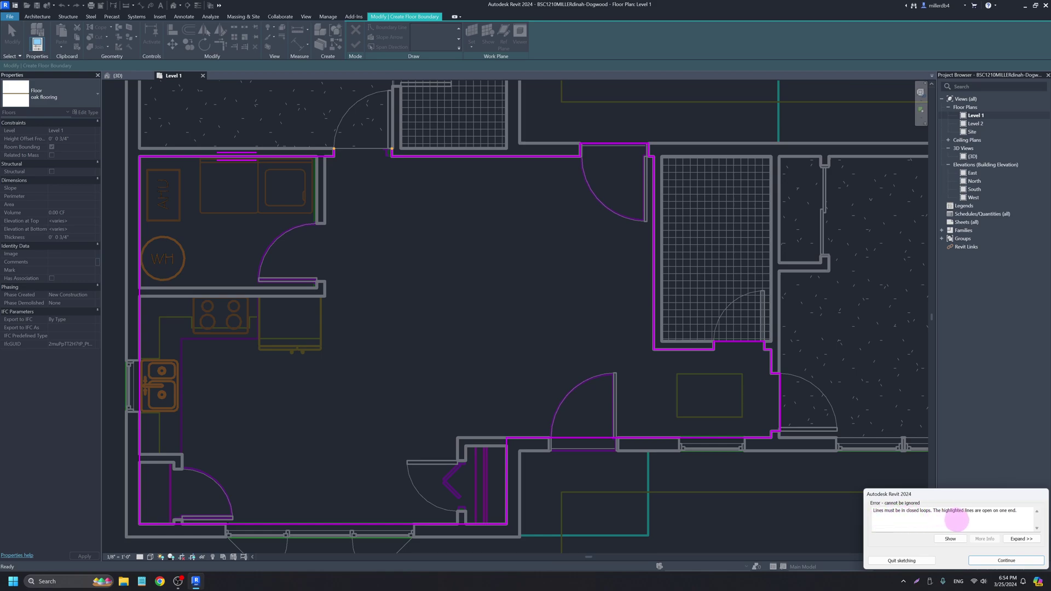
pyautogui.click(1005, 561)
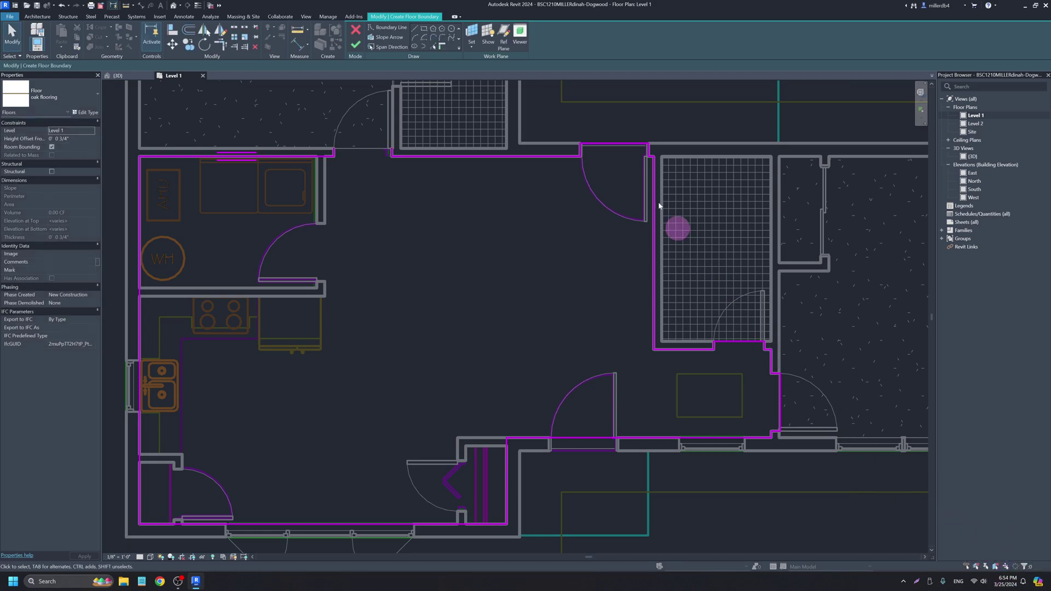
# - Redraw the missing boundary line across the upper carpeted room's doorway to close the loop
pyautogui.click(414, 28)
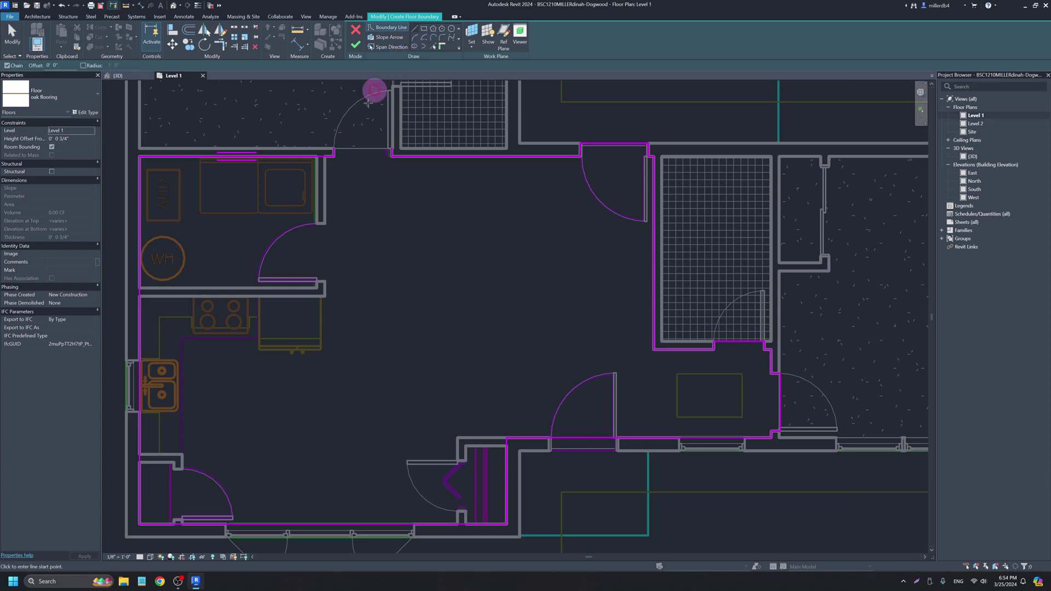
pyautogui.click(333, 146)
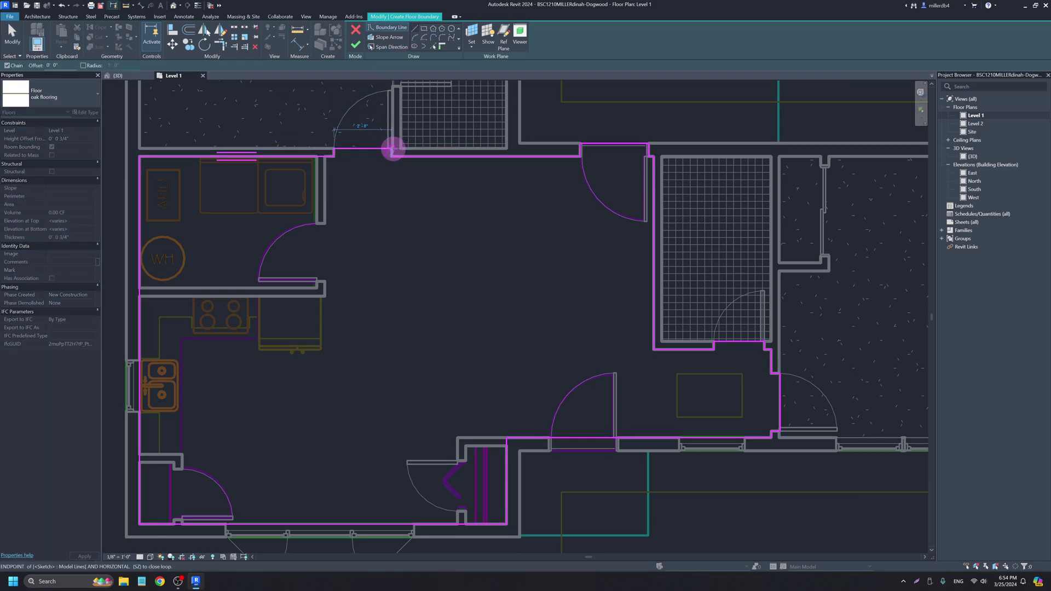
pyautogui.click(392, 148)
pyautogui.press('Escape')
pyautogui.press('Escape')
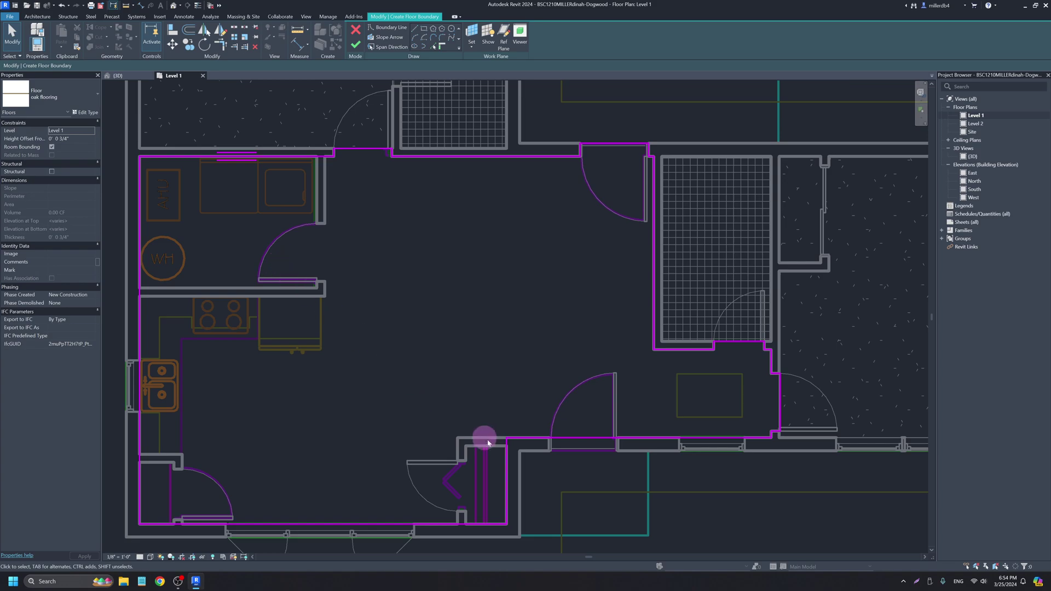
# - Extend the closet's vertical boundary line past the front wall line and try to finish the sketch with the lines crossing
pyautogui.click(505, 464)
pyautogui.moveTo(507, 440)
pyautogui.mouseDown()
pyautogui.moveTo(504, 387)
pyautogui.moveTo(505, 397)
pyautogui.mouseUp()
pyautogui.click(450, 363)
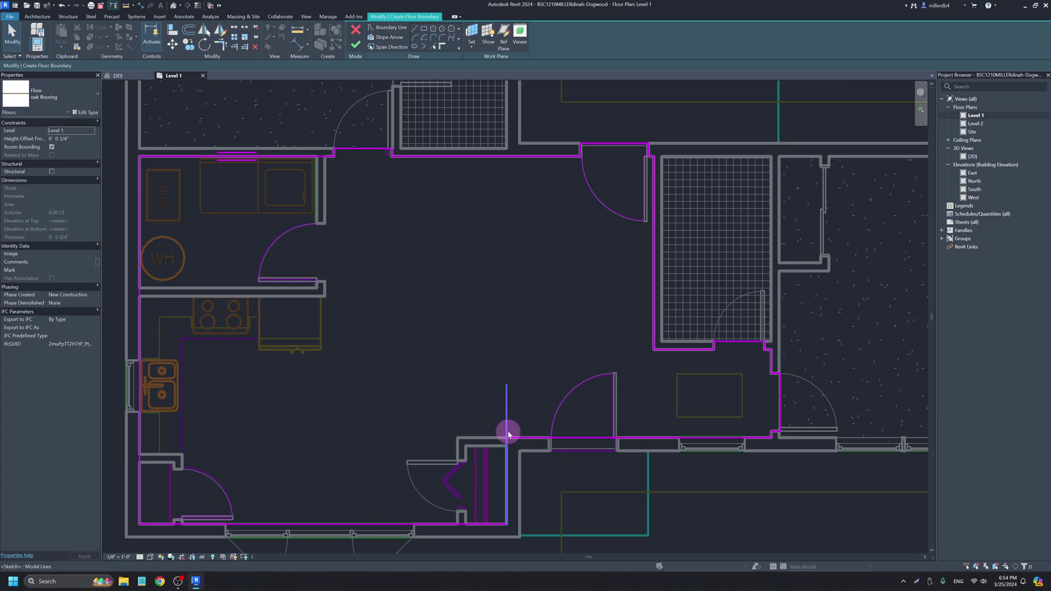
pyautogui.click(355, 44)
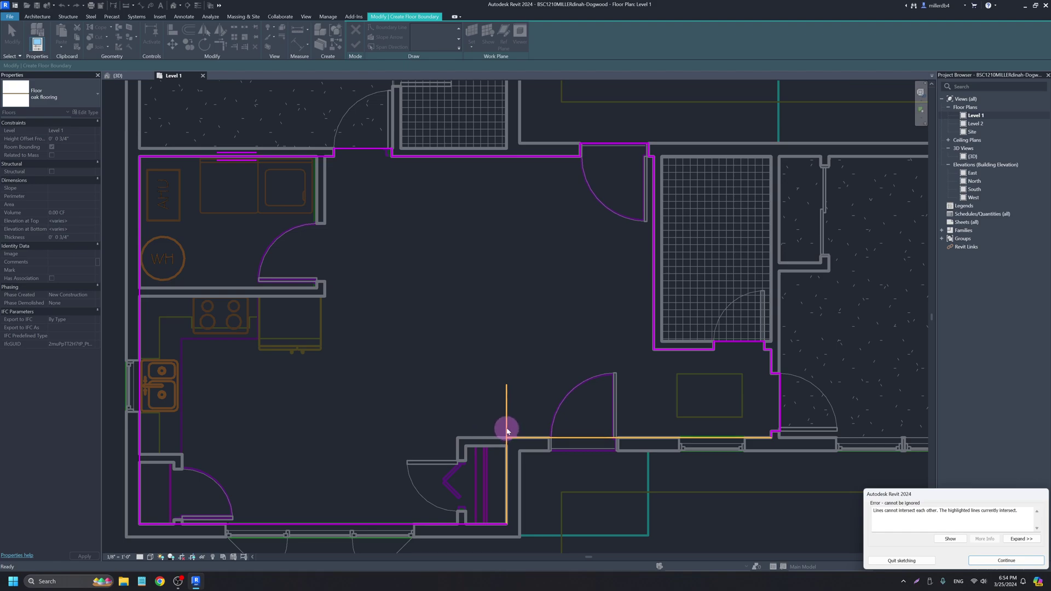
pyautogui.click(1005, 560)
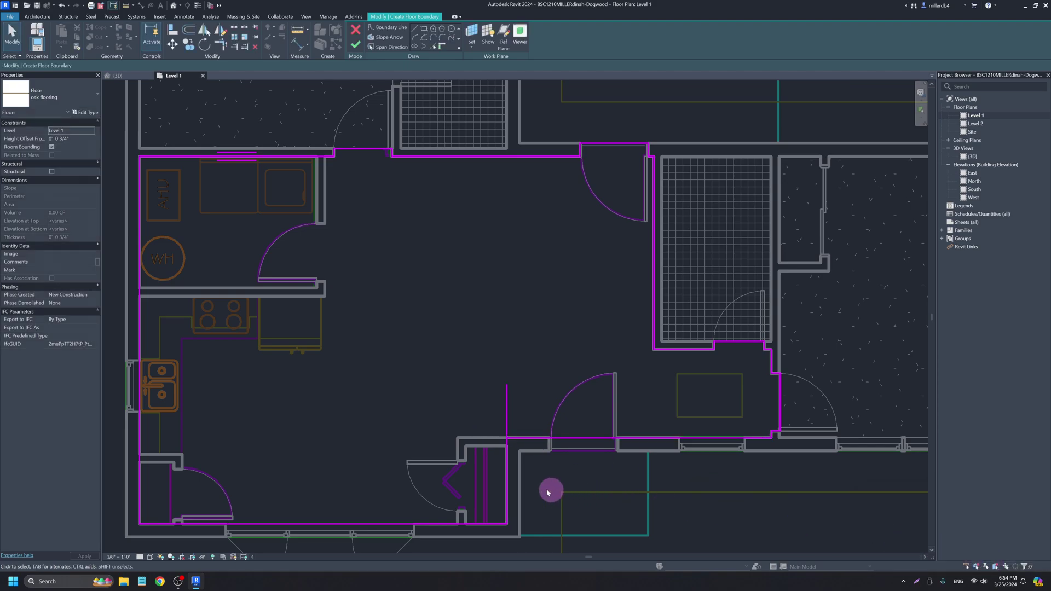
# - Trim the two crossing boundary lines to a corner at the closet and finish the oak floor
pyautogui.click(507, 478)
pyautogui.click(524, 439)
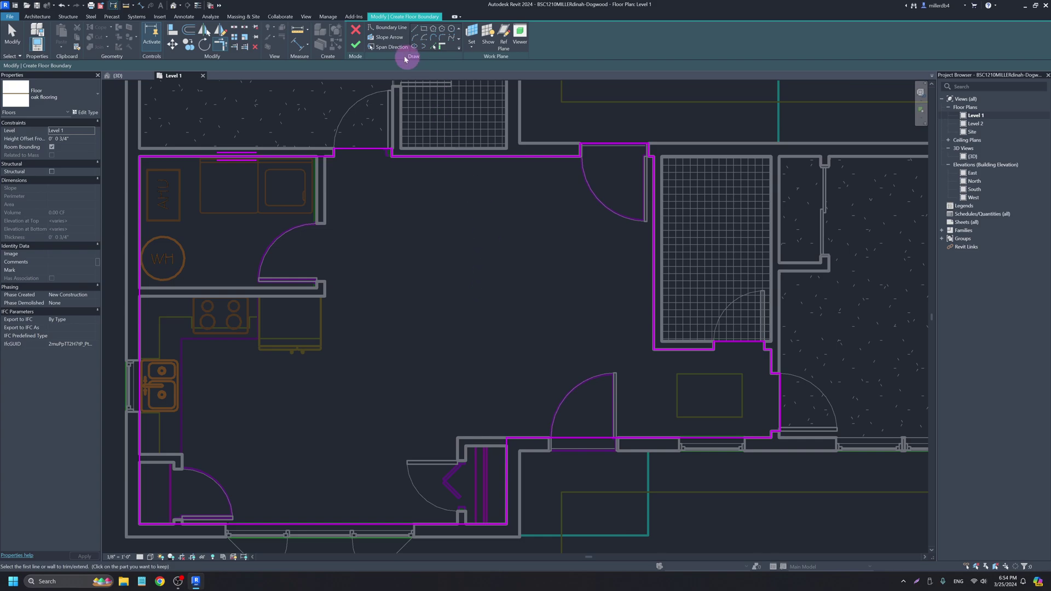
pyautogui.click(357, 45)
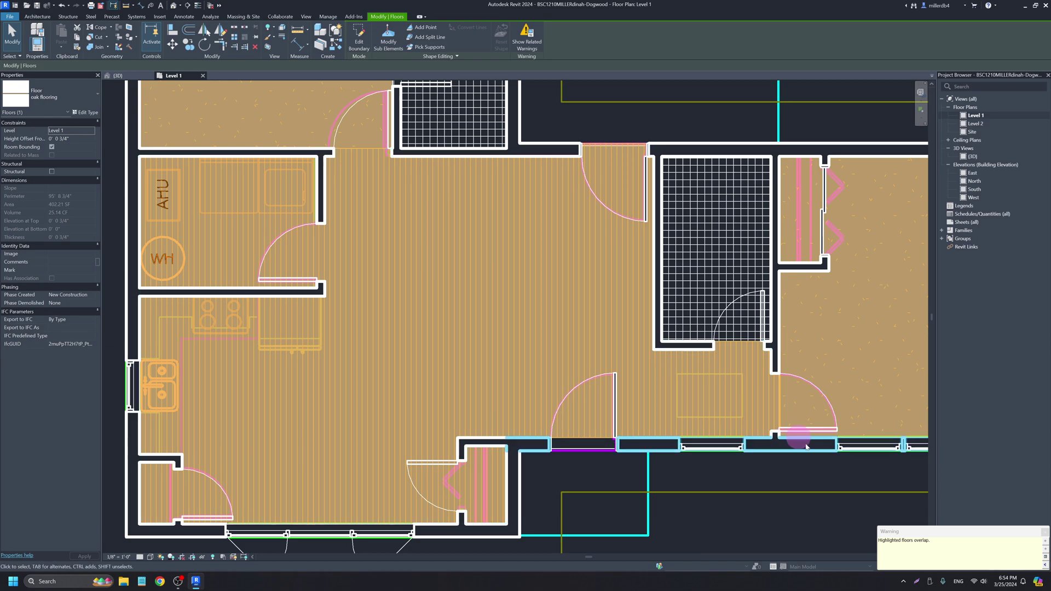
pyautogui.scroll(6, 788, 416)
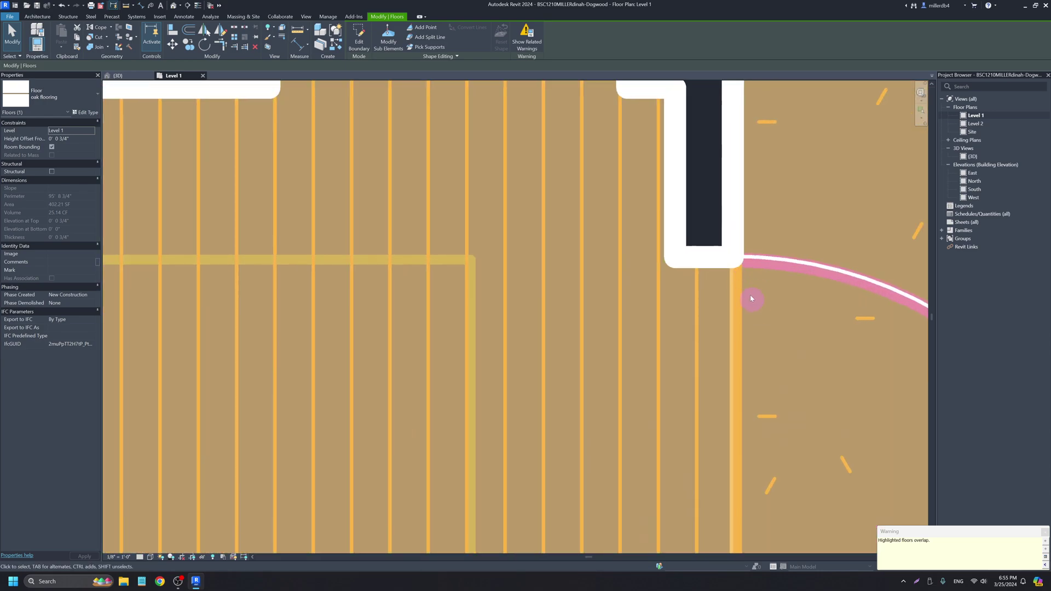
# - Edit the oak floor's boundary to align its span direction with the left exterior wall edge, and finish the sketch
pyautogui.scroll(-5, 737, 309)
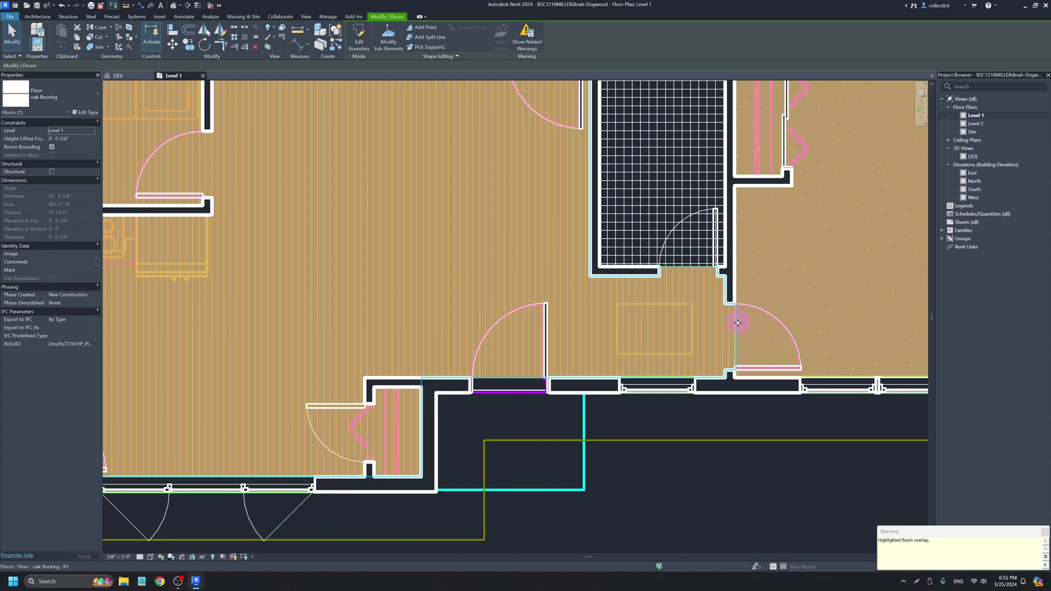
pyautogui.scroll(-5, 582, 281)
pyautogui.scroll(5, 499, 188)
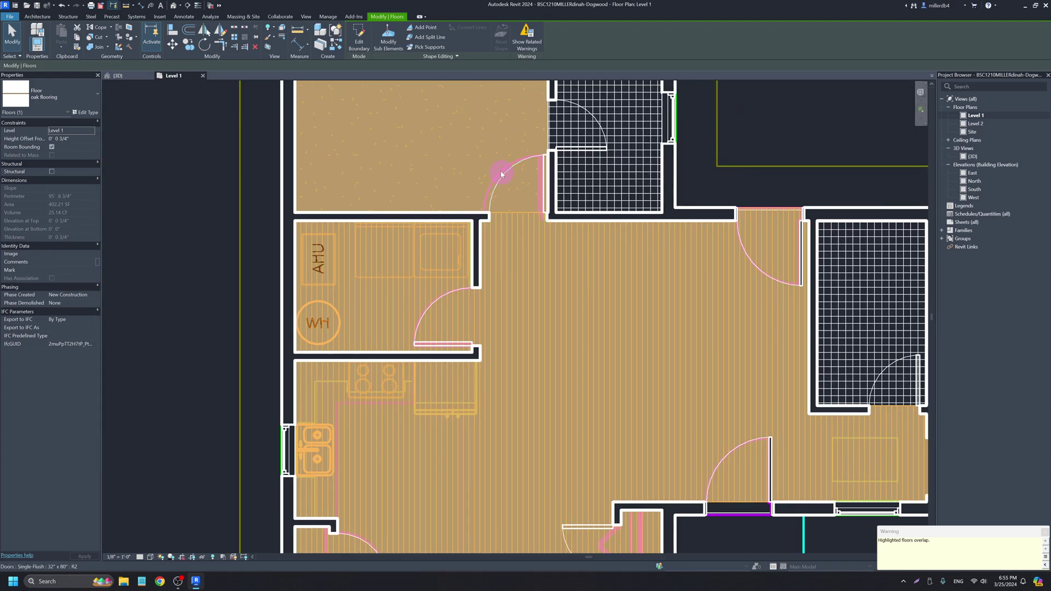
pyautogui.scroll(-3, 506, 240)
pyautogui.moveTo(540, 294); pyautogui.dragTo(441, 293, button='middle')
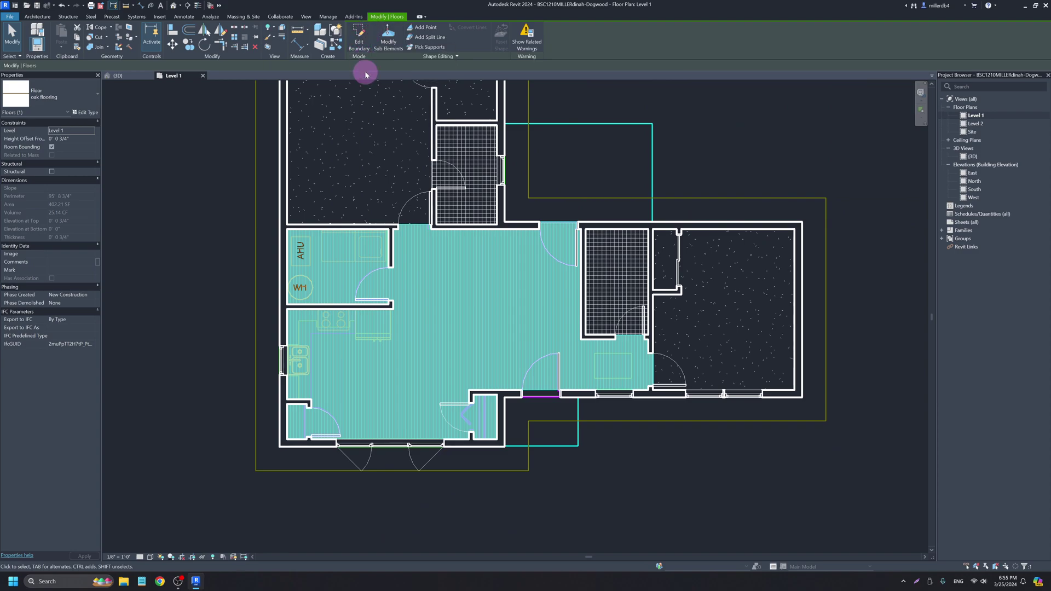
pyautogui.click(361, 37)
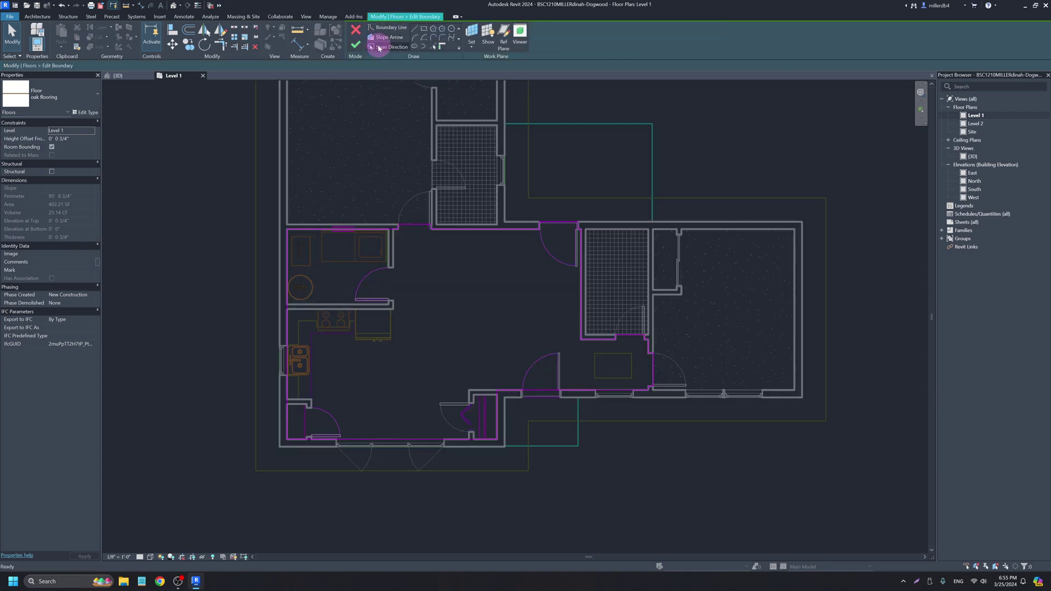
pyautogui.click(378, 47)
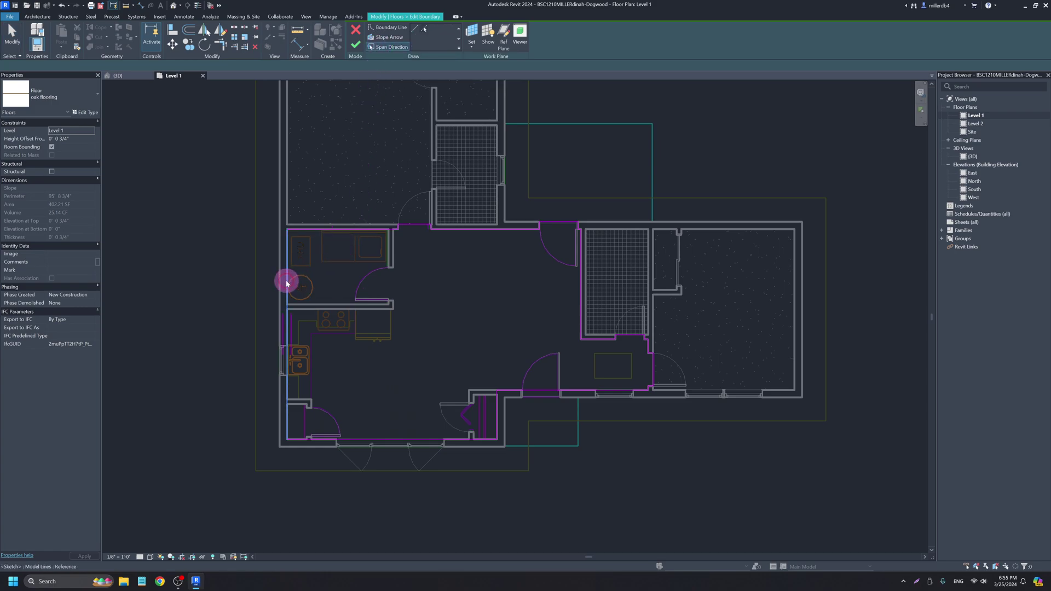
pyautogui.click(287, 284)
pyautogui.click(356, 46)
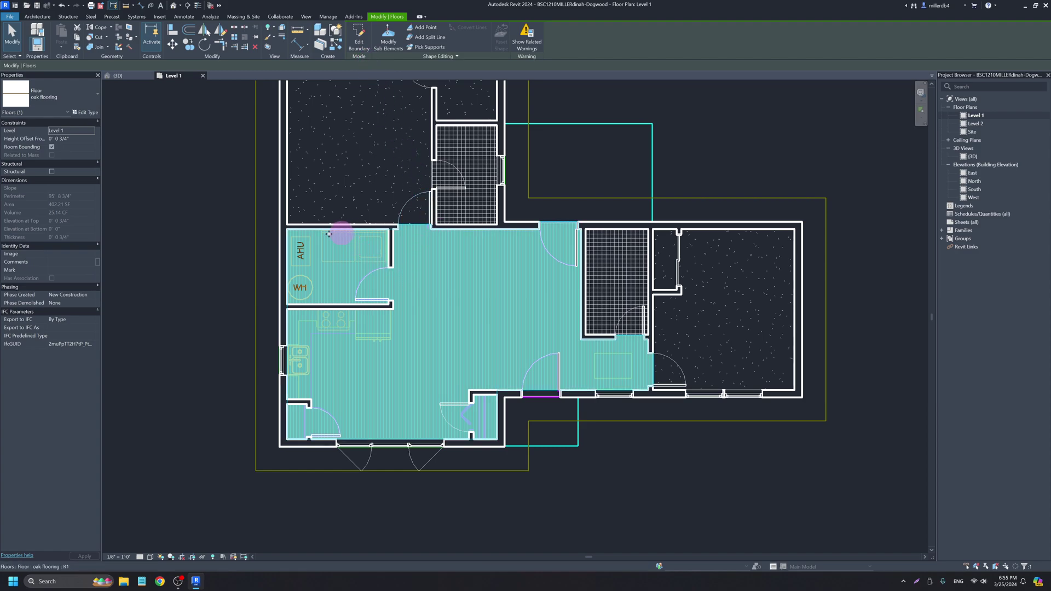
pyautogui.click(196, 290)
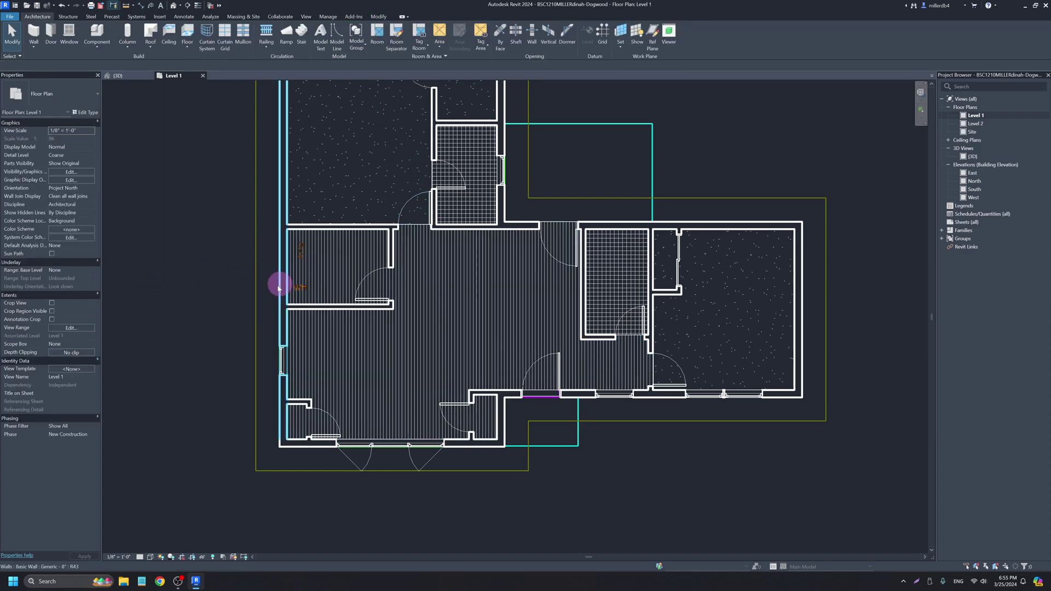
# - Set the Floors category to halftone and turn off its visibility in the Level 1 floor plan
pyautogui.scroll(-3, 383, 317)
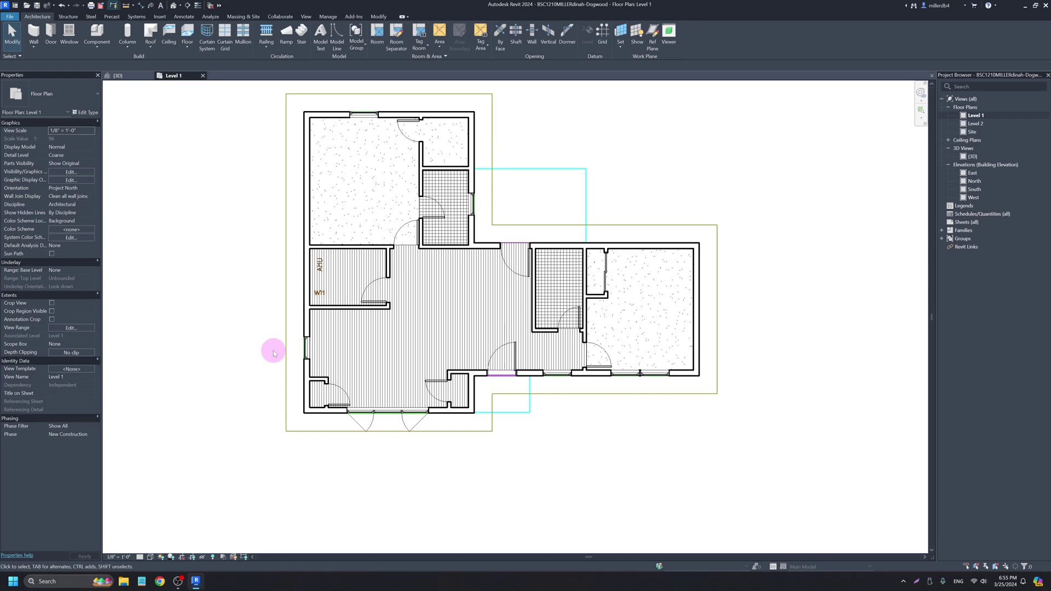
pyautogui.press('v')
pyautogui.press('g')
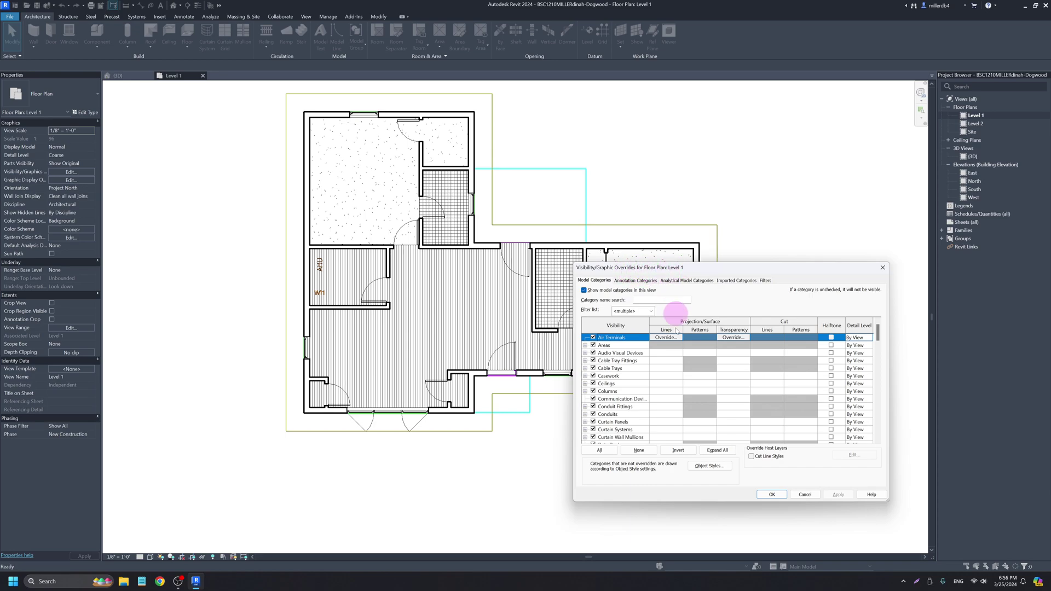
pyautogui.scroll(-7, 636, 387)
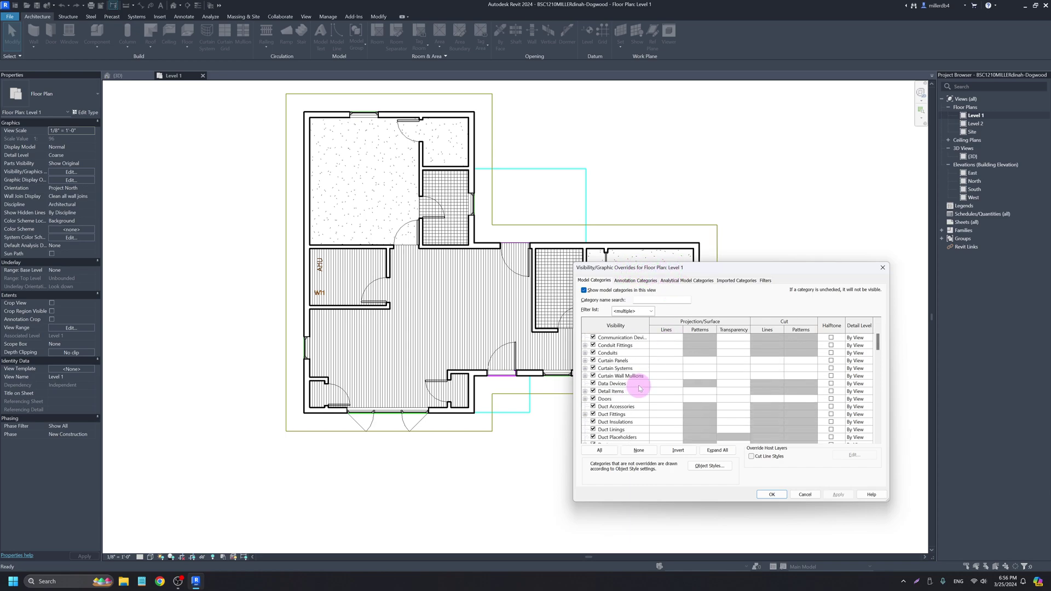
pyautogui.scroll(-1, 638, 386)
pyautogui.click(607, 392)
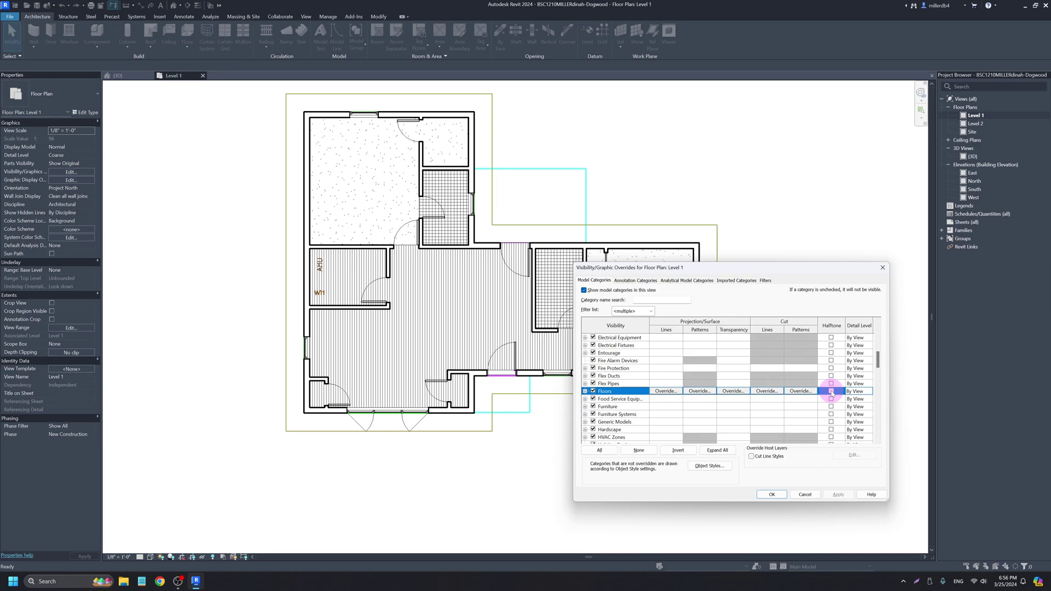
pyautogui.click(838, 494)
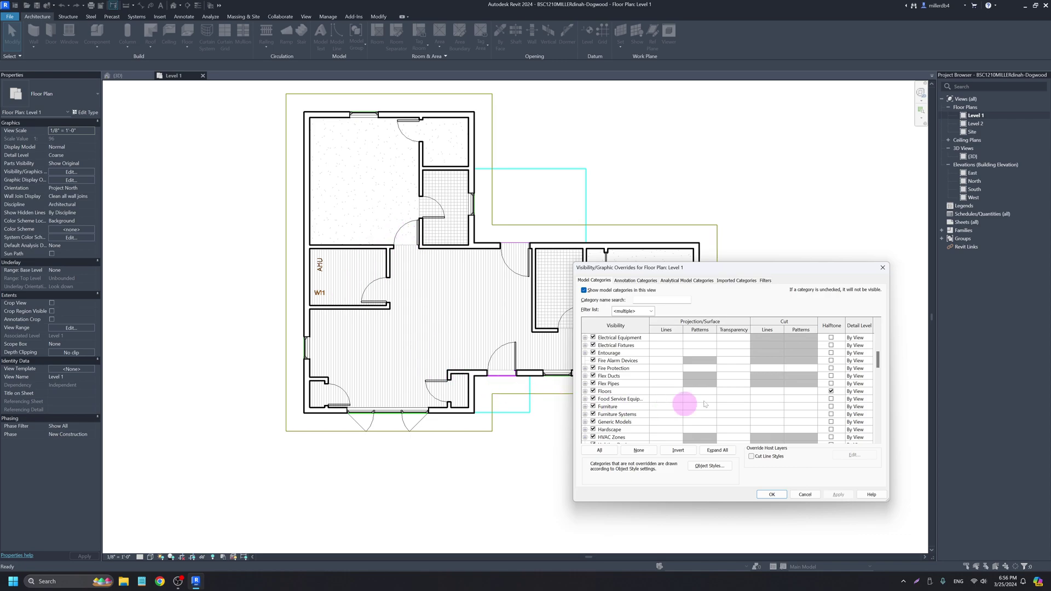
pyautogui.click(593, 392)
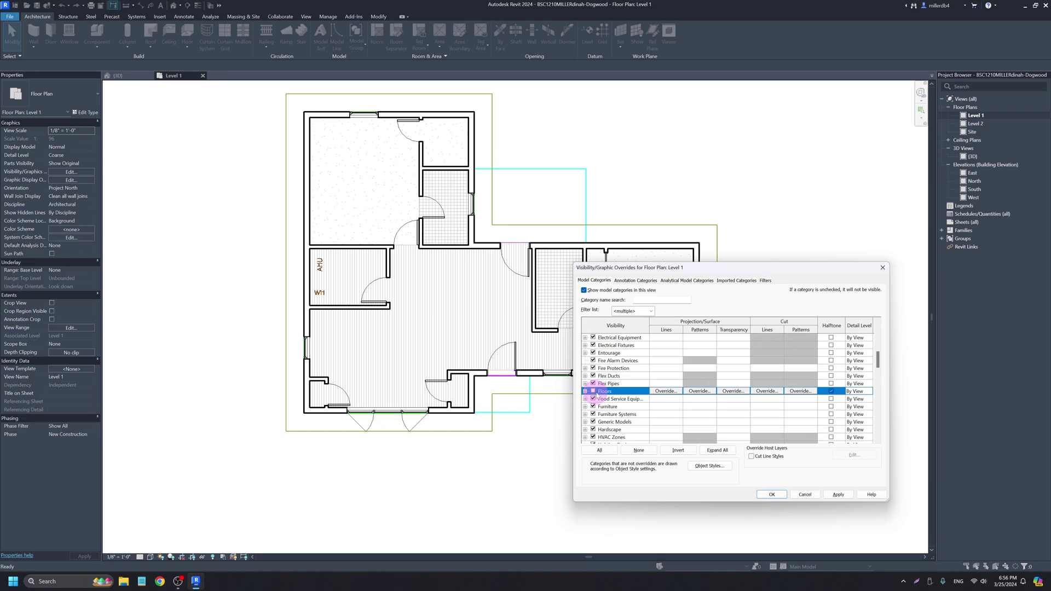
pyautogui.click(838, 494)
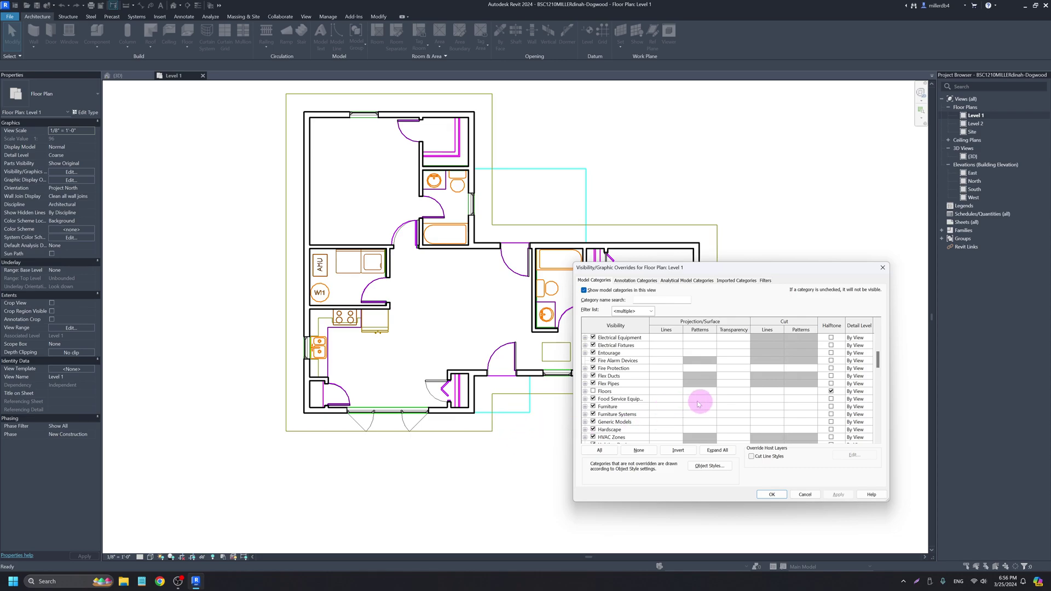
# - Override the Walls category's cut foreground pattern with a gray solid fill in the Level 1 floor plan
pyautogui.click(639, 406)
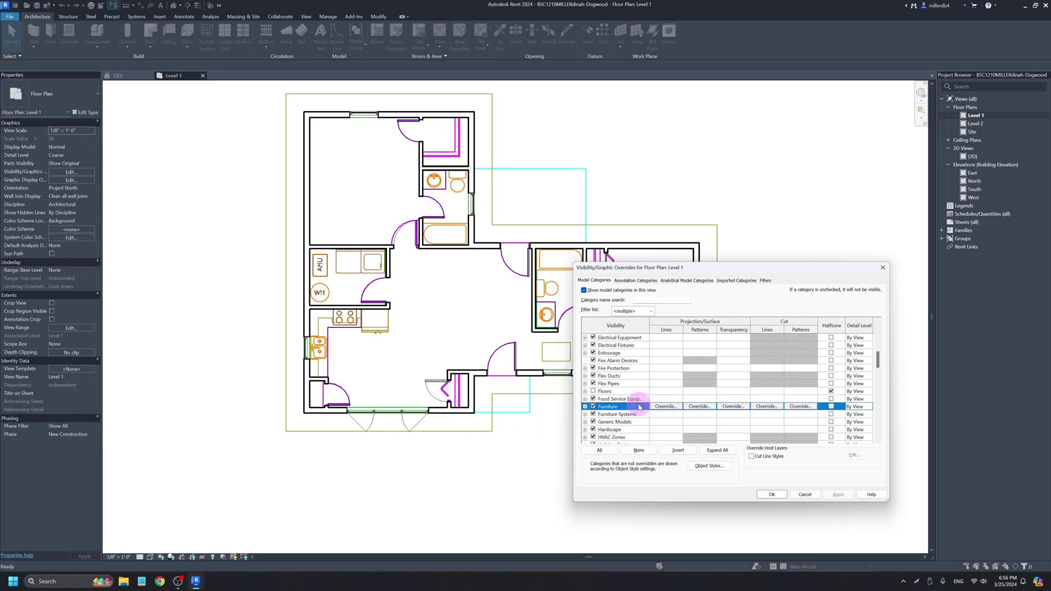
pyautogui.press('w')
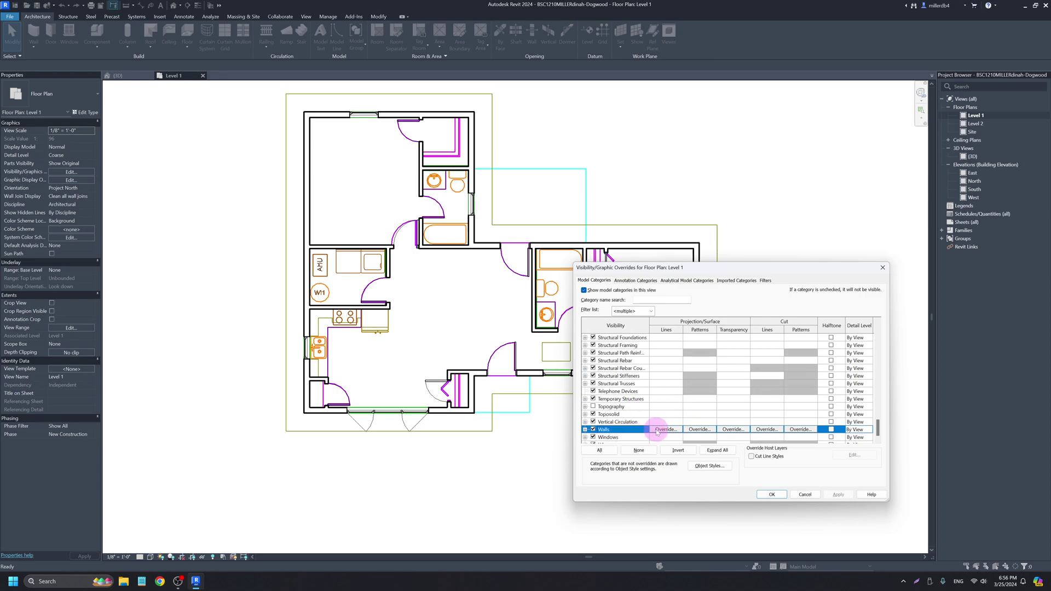
pyautogui.click(799, 430)
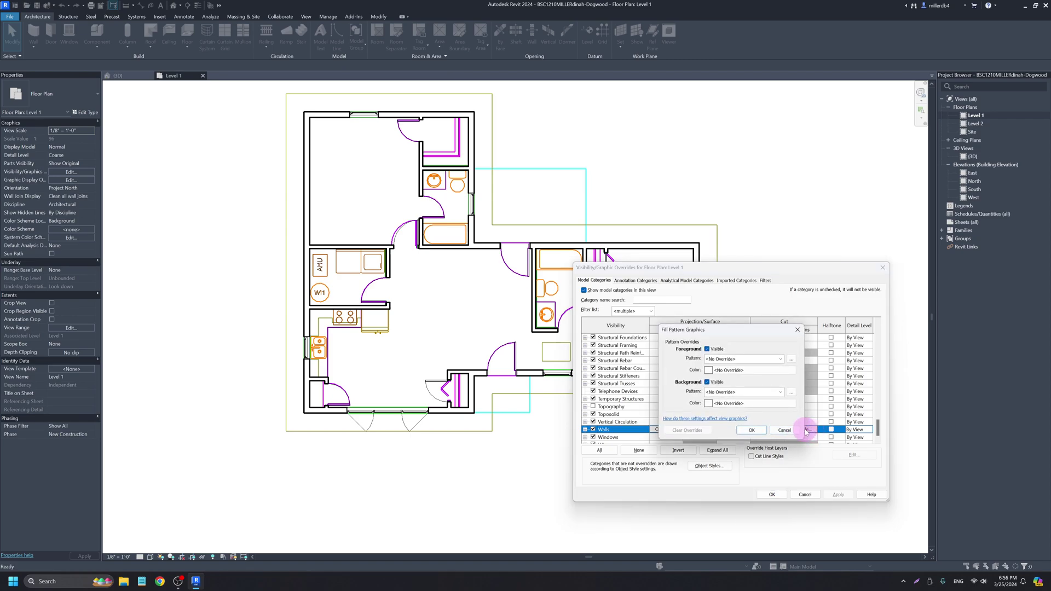
pyautogui.click(760, 359)
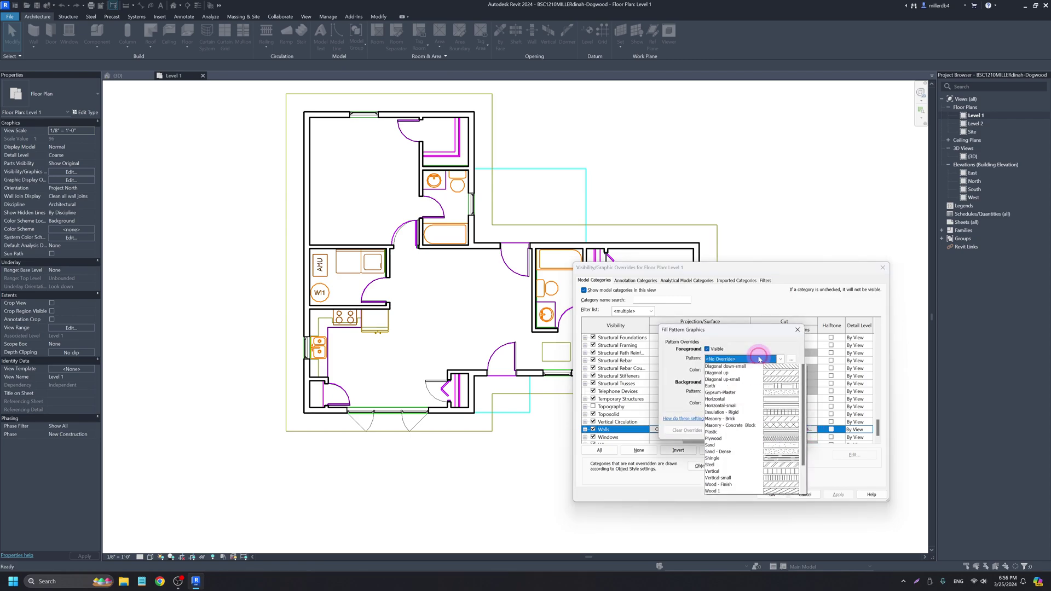
pyautogui.click(753, 375)
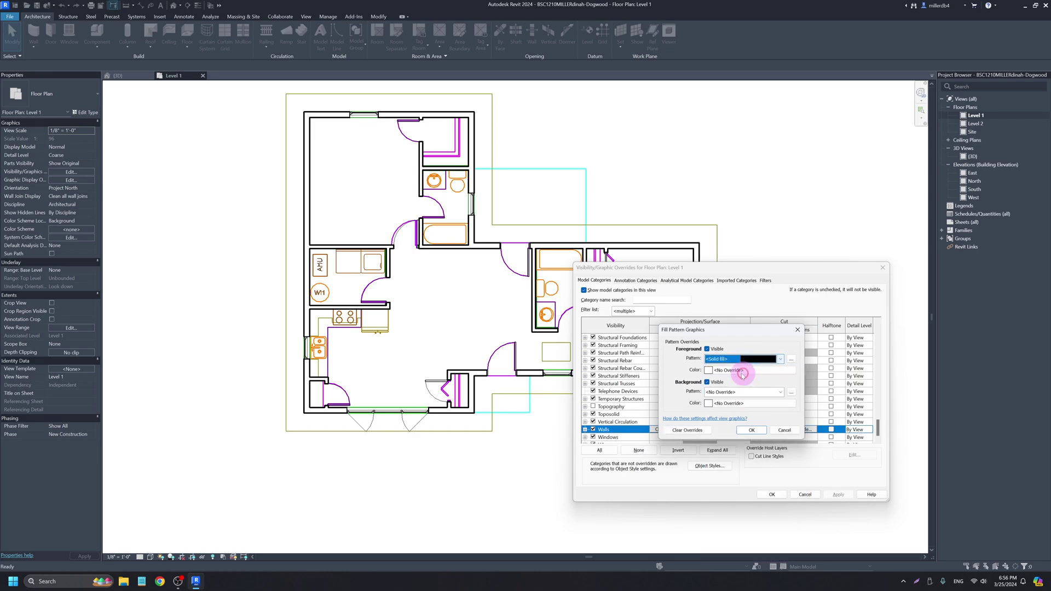
pyautogui.click(712, 370)
pyautogui.click(700, 374)
pyautogui.click(764, 453)
pyautogui.click(751, 427)
pyautogui.click(838, 494)
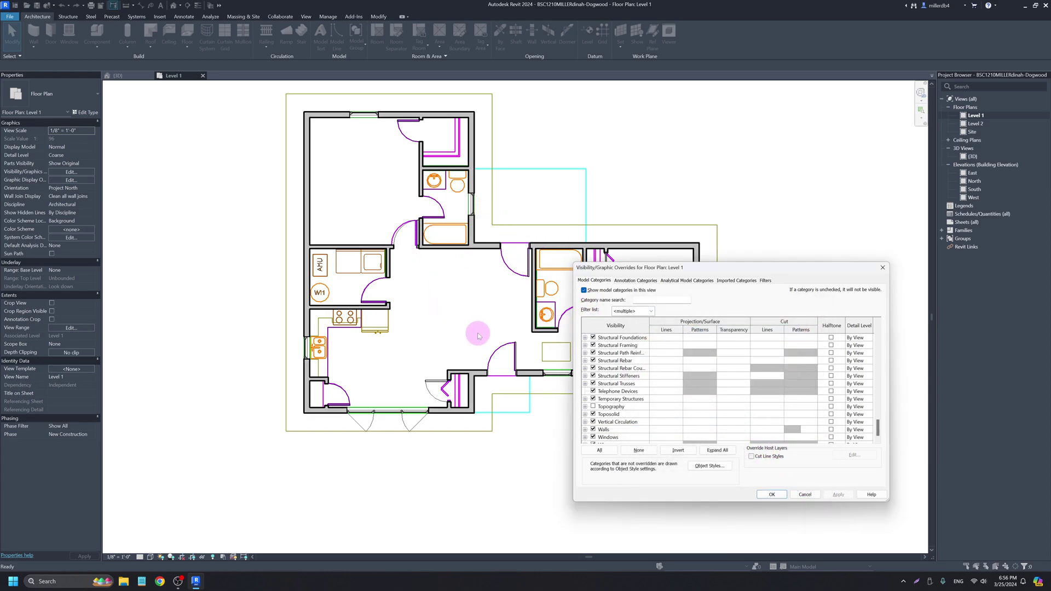
pyautogui.click(774, 494)
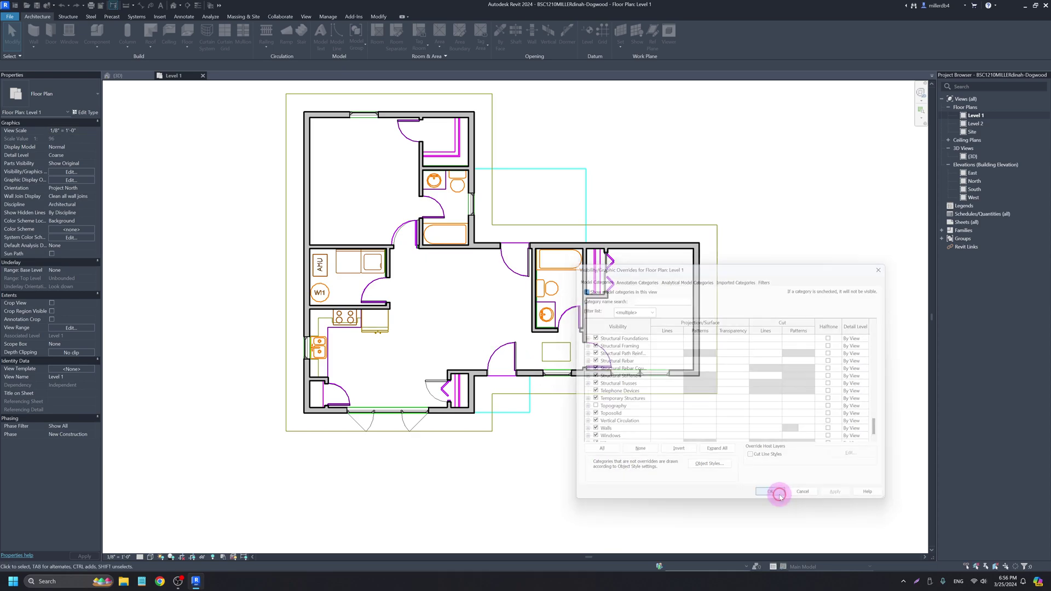
# - Open the default 3D view of the house and set its visual style to Consistent Colors
pyautogui.click(180, 6)
pyautogui.click(194, 21)
pyautogui.keyDown('shift'); pyautogui.moveTo(295, 289); pyautogui.dragTo(425, 490, button='middle'); pyautogui.keyUp('shift')
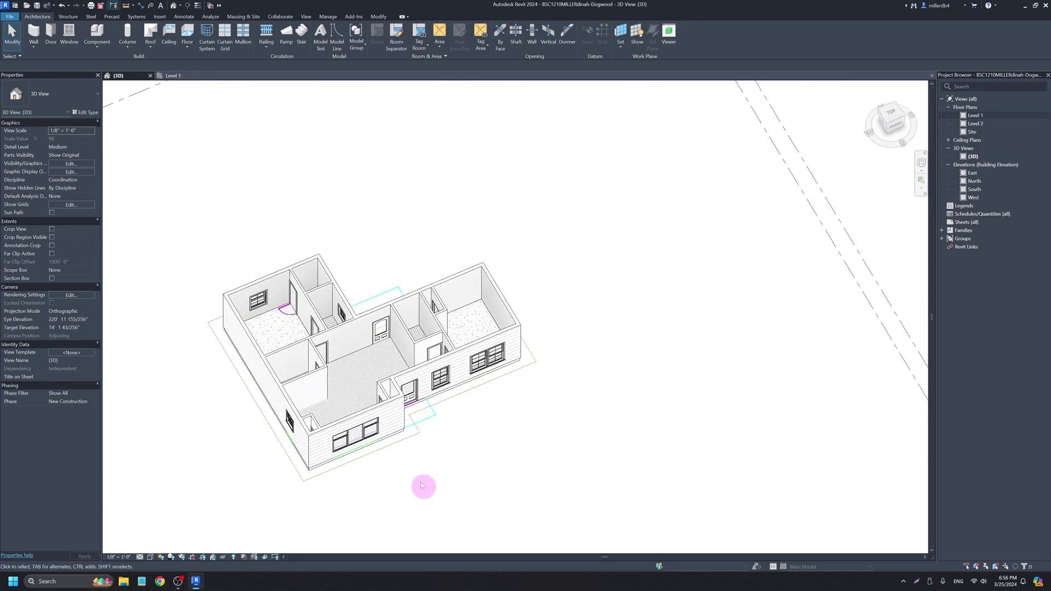
pyautogui.scroll(4, 290, 323)
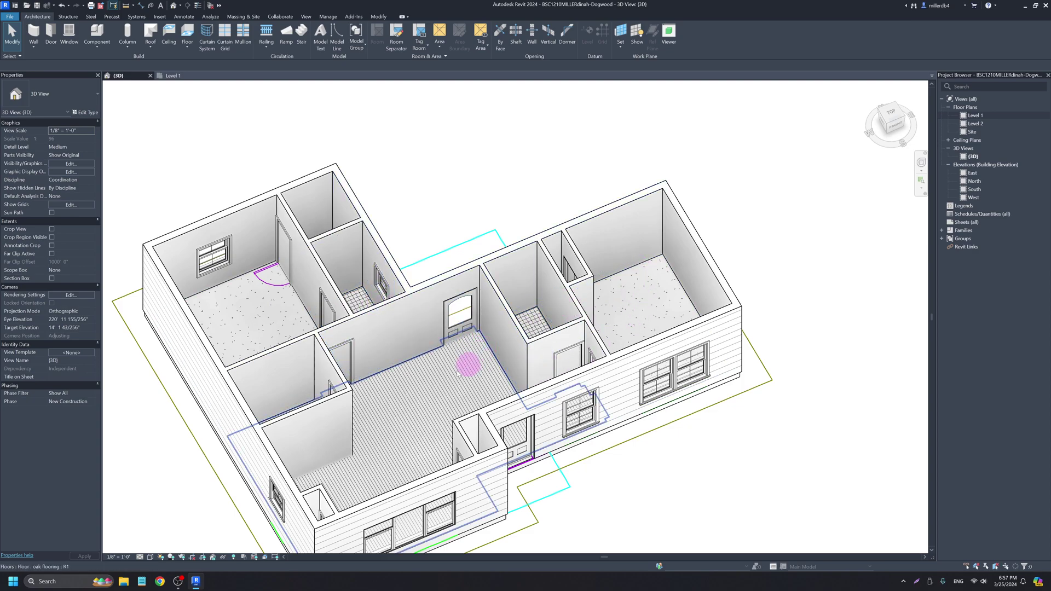
pyautogui.click(150, 556)
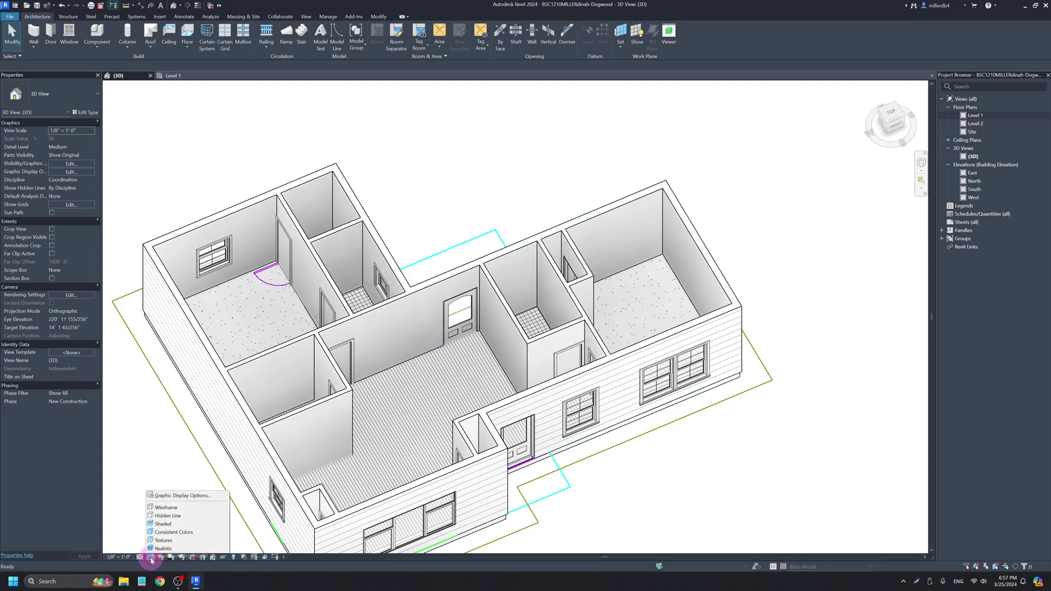
pyautogui.click(169, 534)
# - Examine the floor finishes and where the exterior walls' base meets the subfloor edge in the 3D view
pyautogui.moveTo(399, 476)
pyautogui.keyDown('shift'); pyautogui.mouseDown(button='middle')
pyautogui.moveTo(278, 454)
pyautogui.moveTo(253, 492)
pyautogui.moveTo(277, 520)
pyautogui.mouseUp(button='middle'); pyautogui.keyUp('shift')
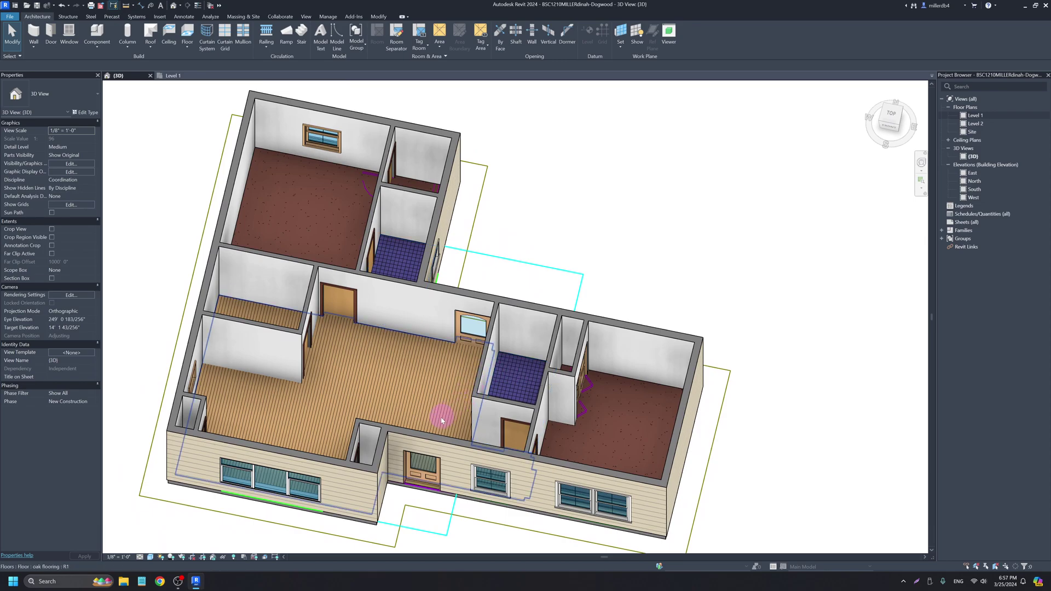
pyautogui.keyDown('shift'); pyautogui.moveTo(403, 432); pyautogui.dragTo(345, 308, button='middle'); pyautogui.keyUp('shift')
pyautogui.keyDown('shift'); pyautogui.moveTo(300, 417); pyautogui.dragTo(301, 278, button='middle'); pyautogui.keyUp('shift')
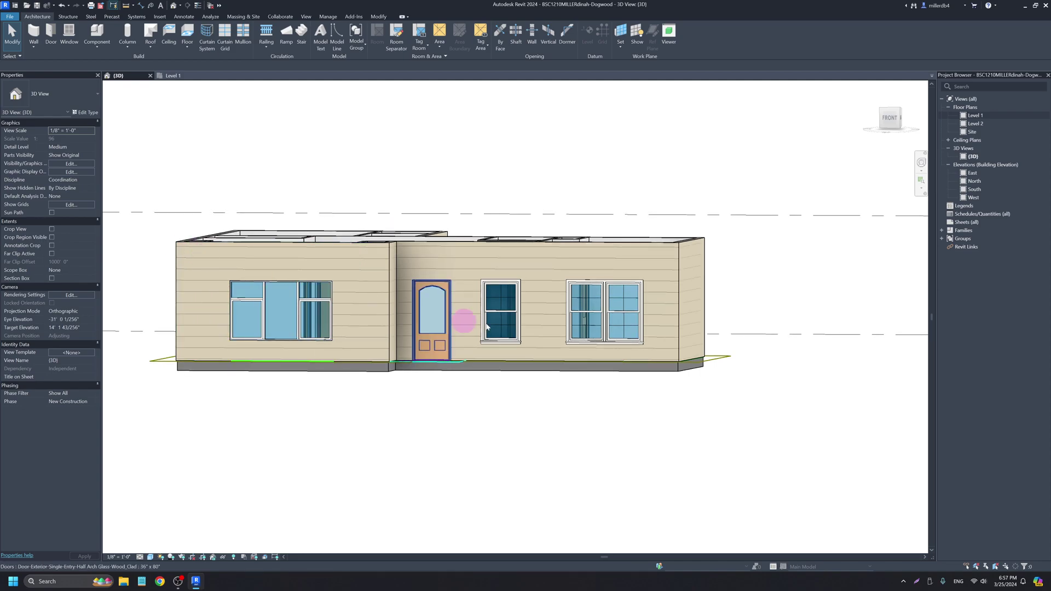
pyautogui.scroll(5, 651, 362)
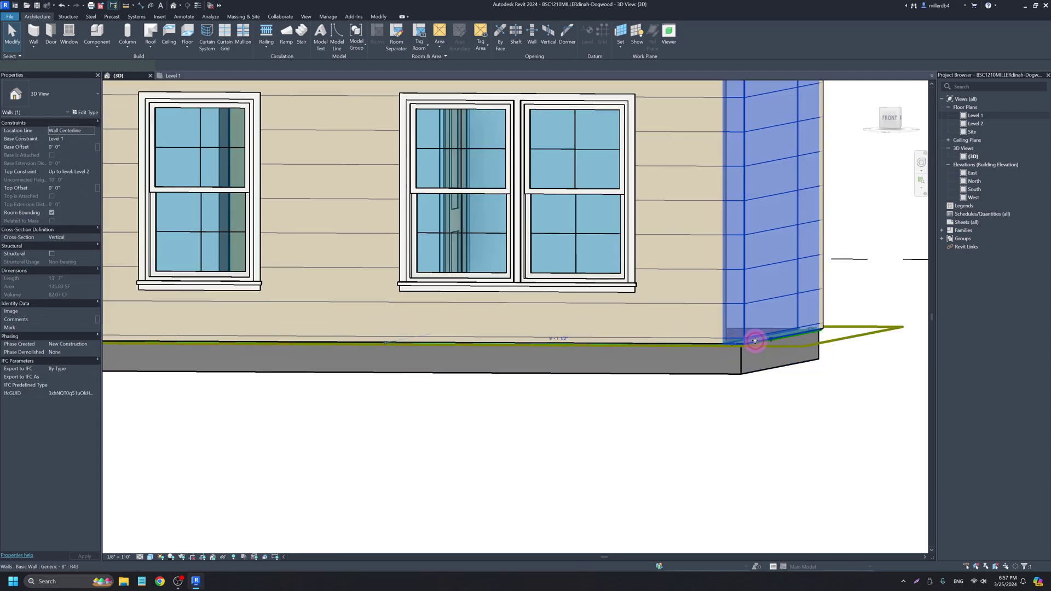
pyautogui.click(758, 335)
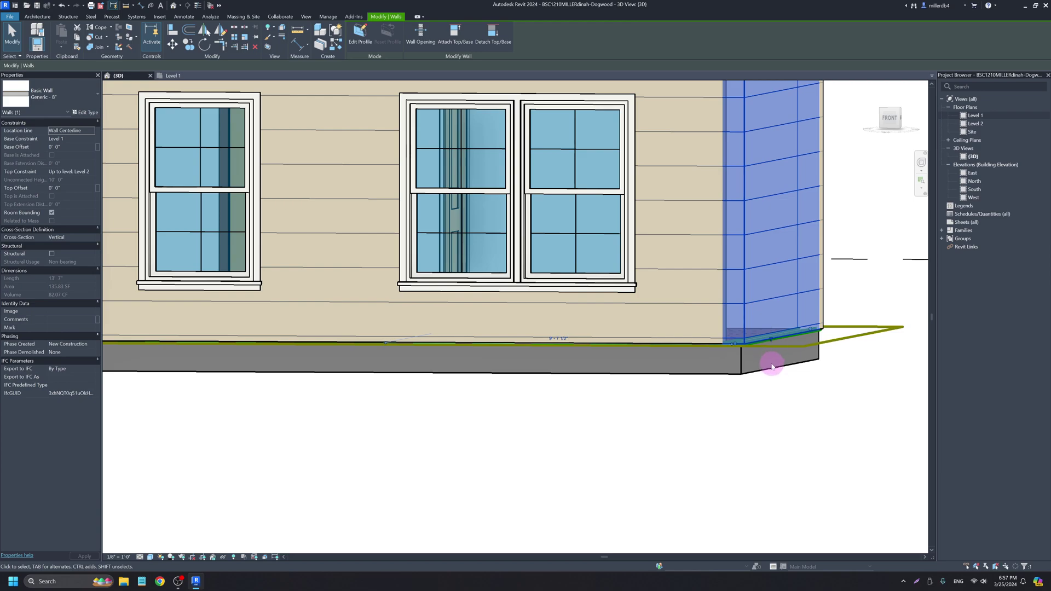
pyautogui.scroll(-5, 764, 372)
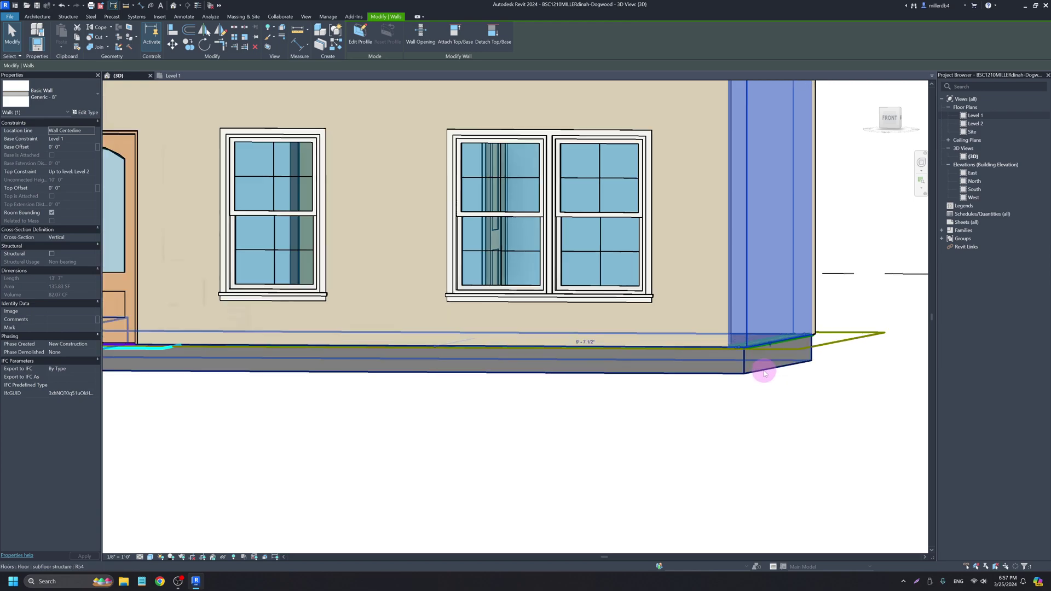
pyautogui.keyDown('shift'); pyautogui.moveTo(755, 375); pyautogui.dragTo(669, 502, button='middle'); pyautogui.keyUp('shift')
pyautogui.click(671, 445)
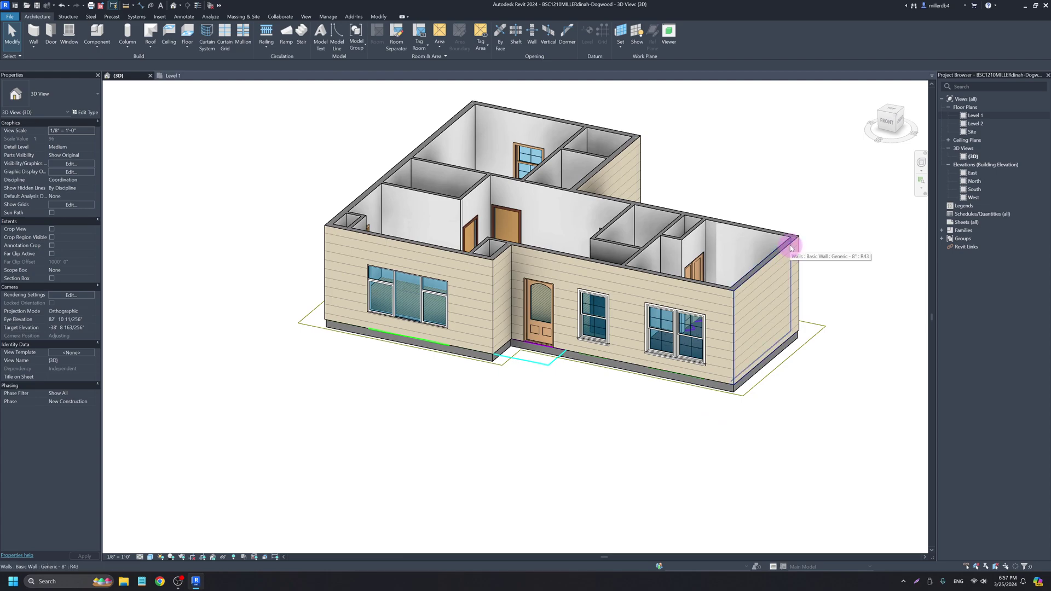
# - Select the whole chain of exterior walls and set their base offset to -0' 10"
pyautogui.press('Tab')
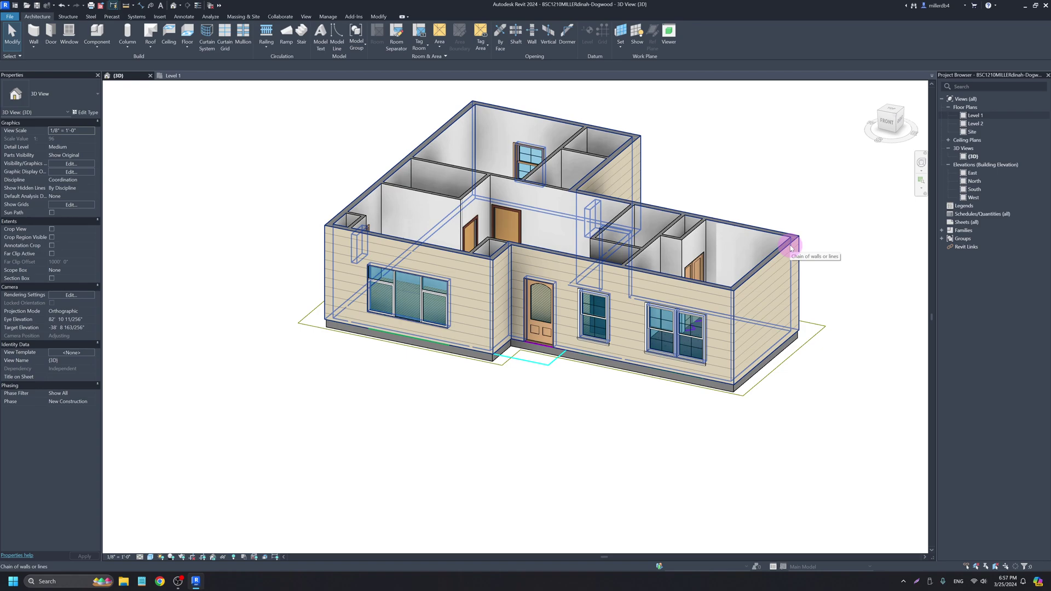
pyautogui.click(790, 248)
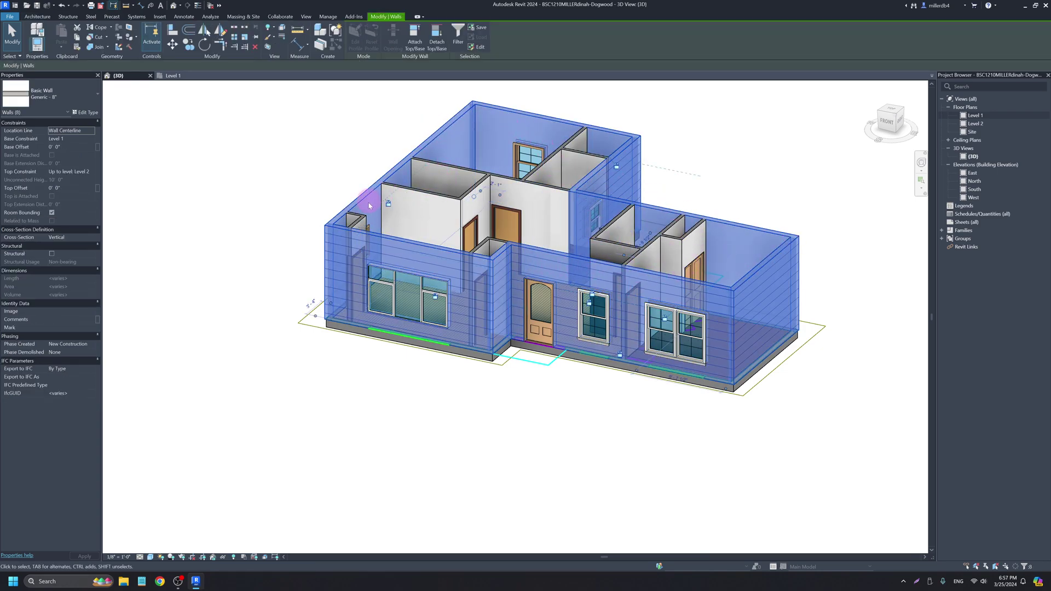
pyautogui.click(64, 146)
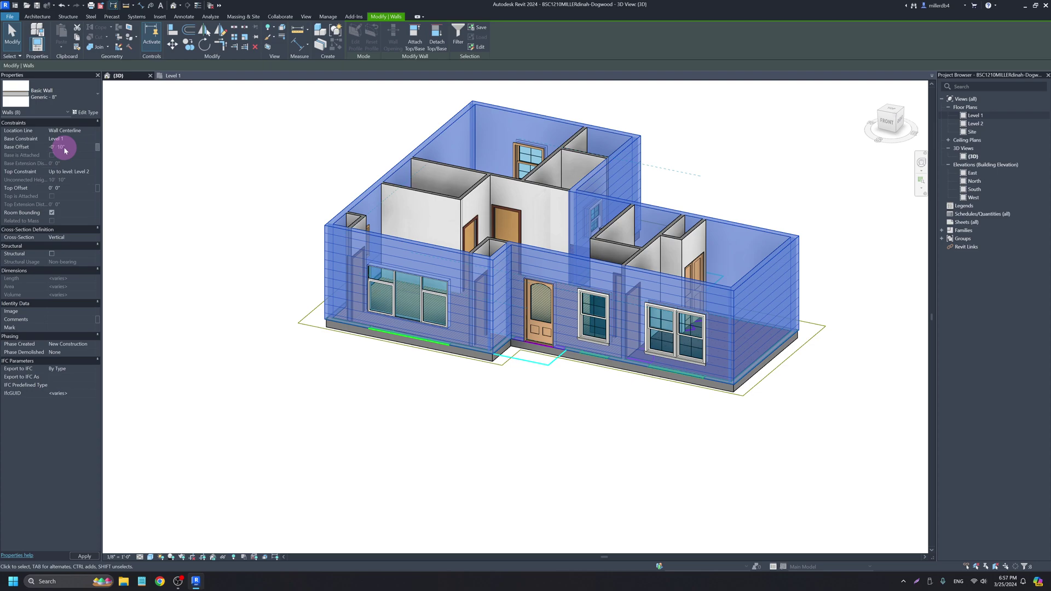
pyautogui.click(261, 460)
# - Set the 3D view's visual style to Hidden Line and check the lowered exterior walls around the house
pyautogui.keyDown('shift'); pyautogui.moveTo(492, 422); pyautogui.dragTo(435, 340, button='middle'); pyautogui.keyUp('shift')
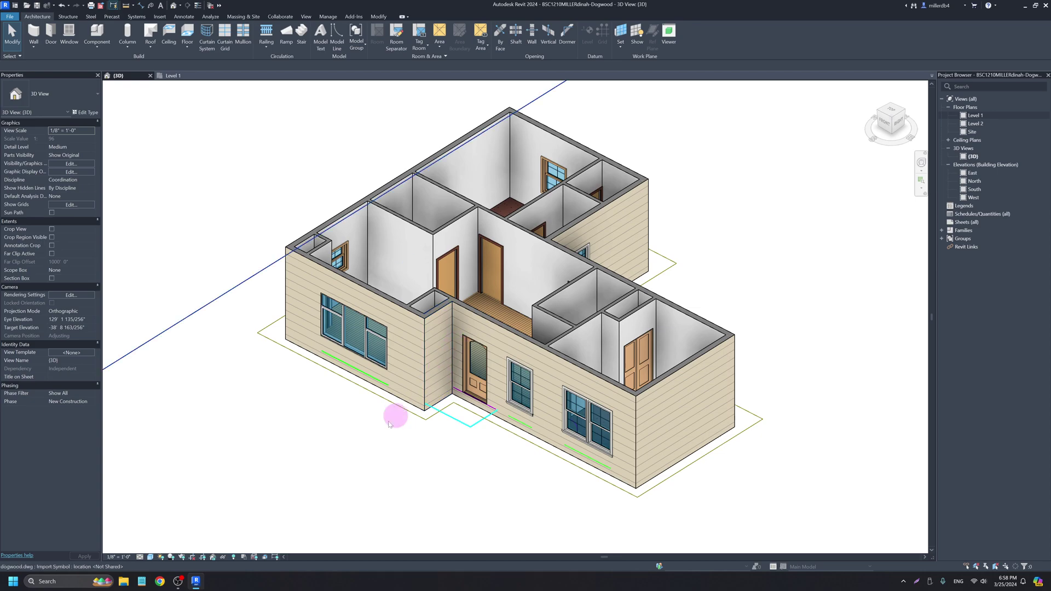
pyautogui.click(154, 556)
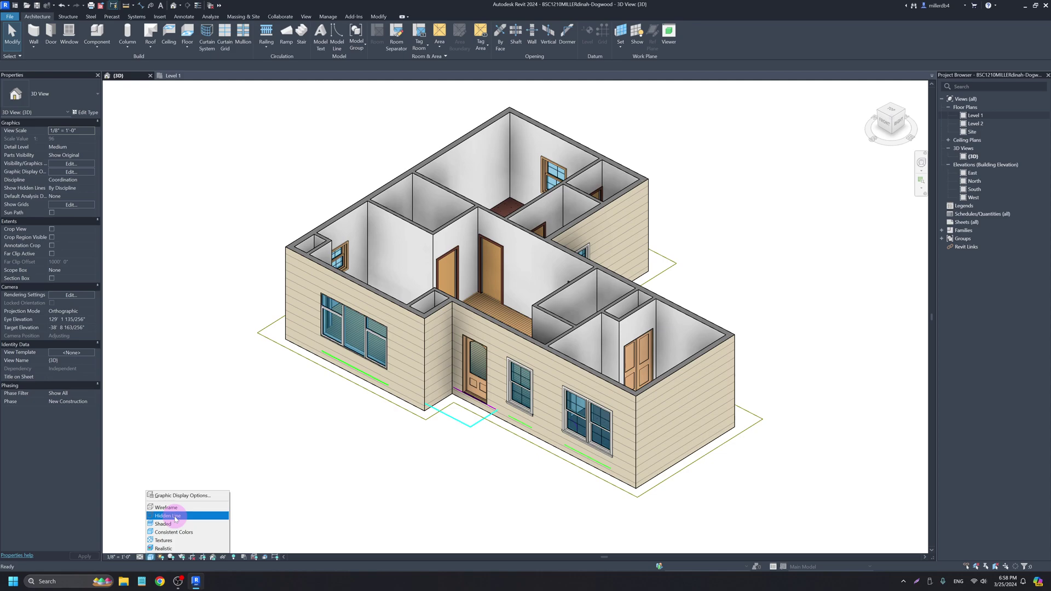
pyautogui.click(175, 517)
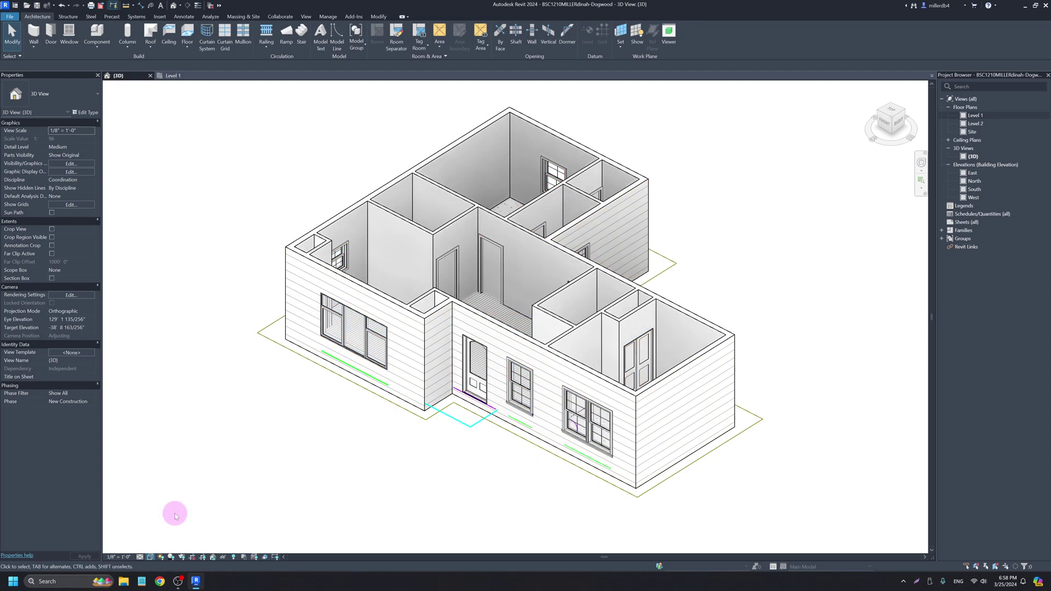
pyautogui.keyDown('shift'); pyautogui.moveTo(398, 424); pyautogui.dragTo(433, 365, button='middle'); pyautogui.keyUp('shift')
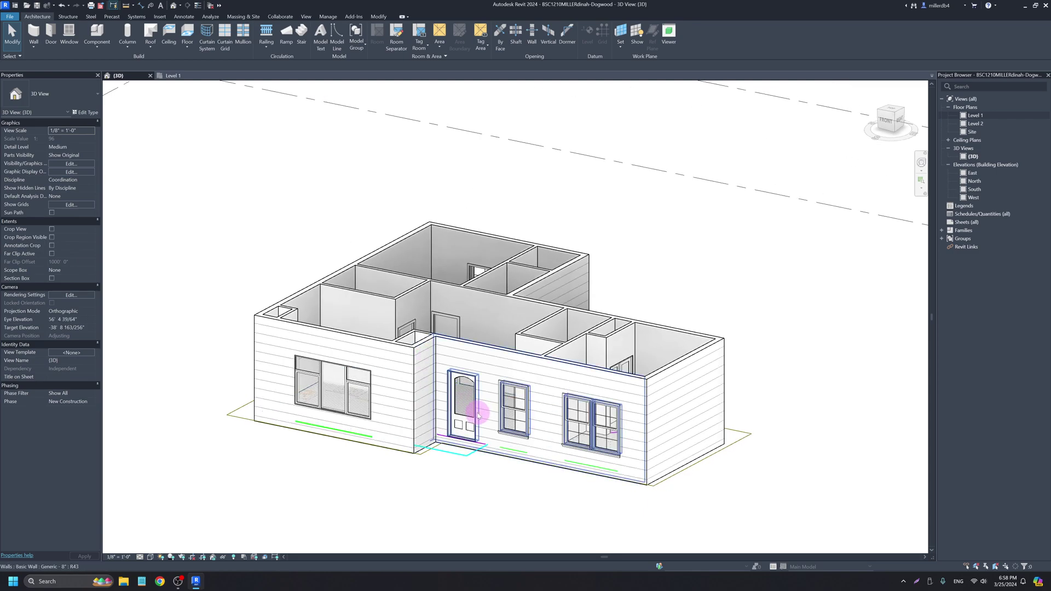
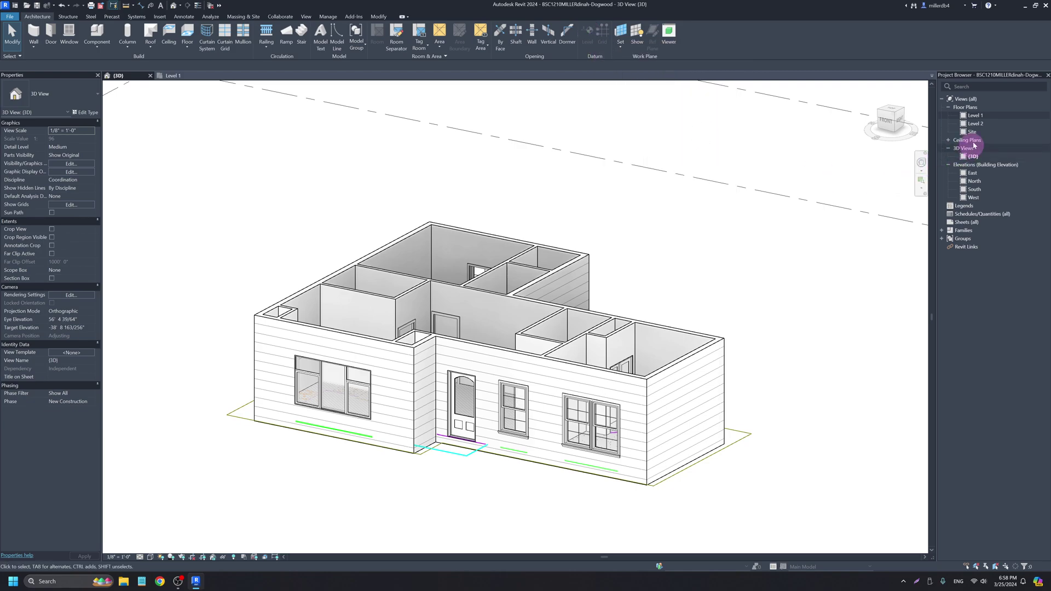
# - Open the South elevation and draw a new level about 13' below Level 1, aligned with the existing levels' ends
pyautogui.doubleClick(974, 188)
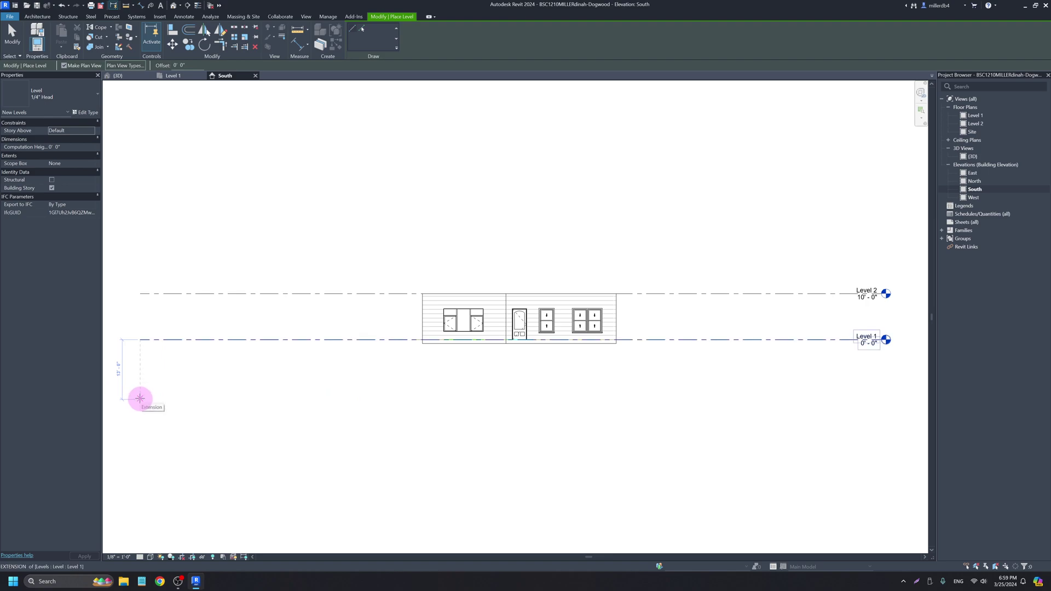
pyautogui.click(141, 398)
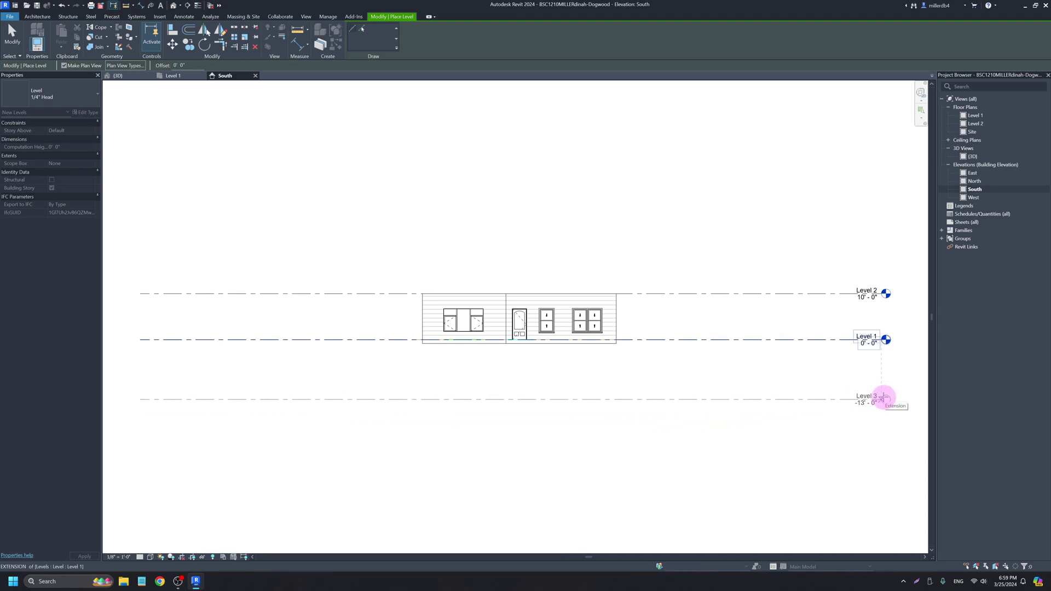
pyautogui.click(882, 398)
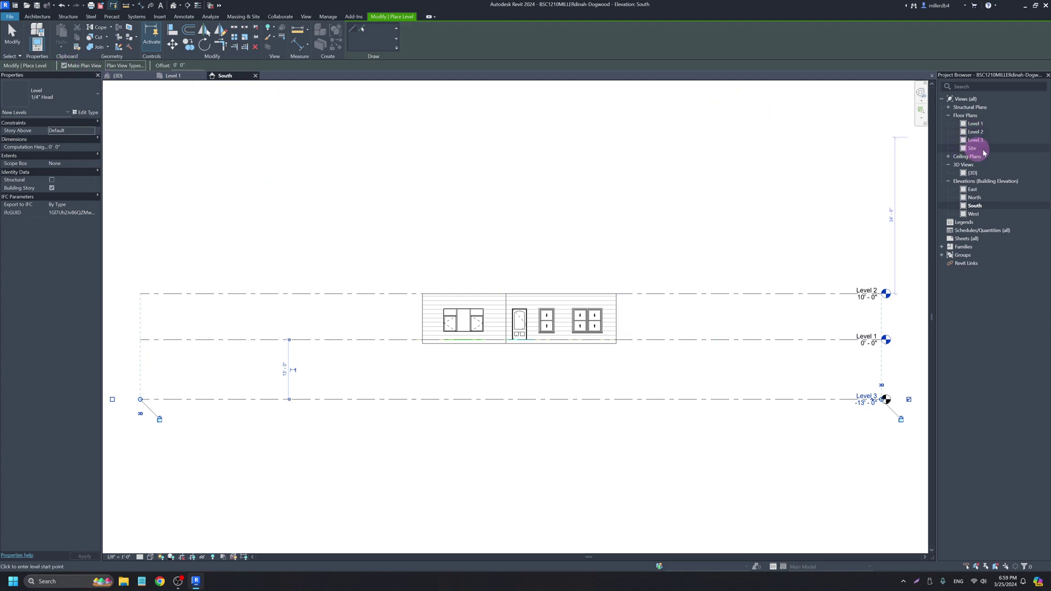
# - Rename the new lowest level to Foundation and rename its corresponding views as well
pyautogui.scroll(3, 882, 400)
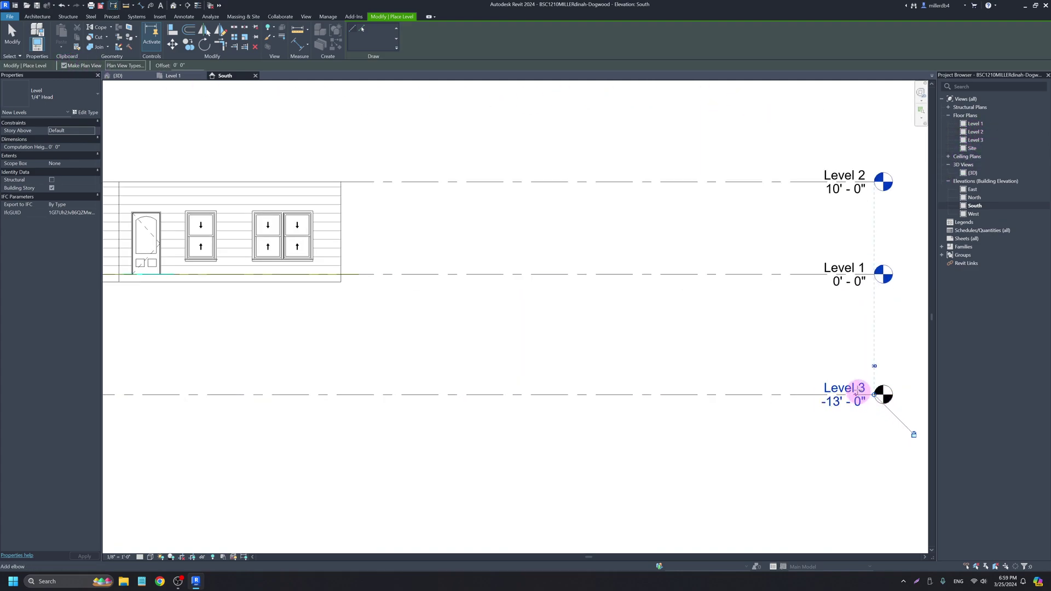
pyautogui.scroll(3, 857, 391)
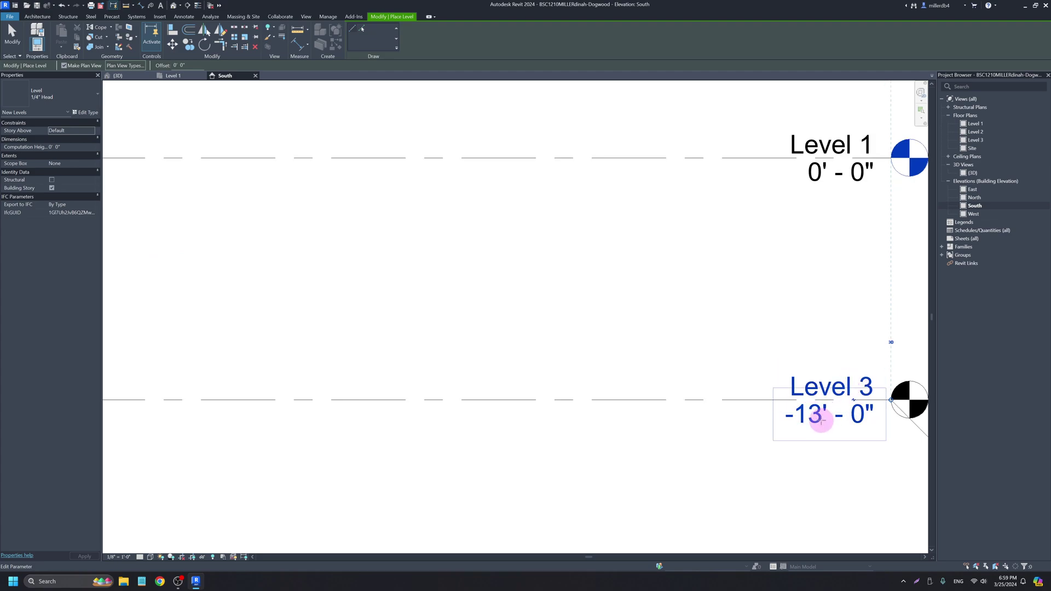
pyautogui.click(811, 380)
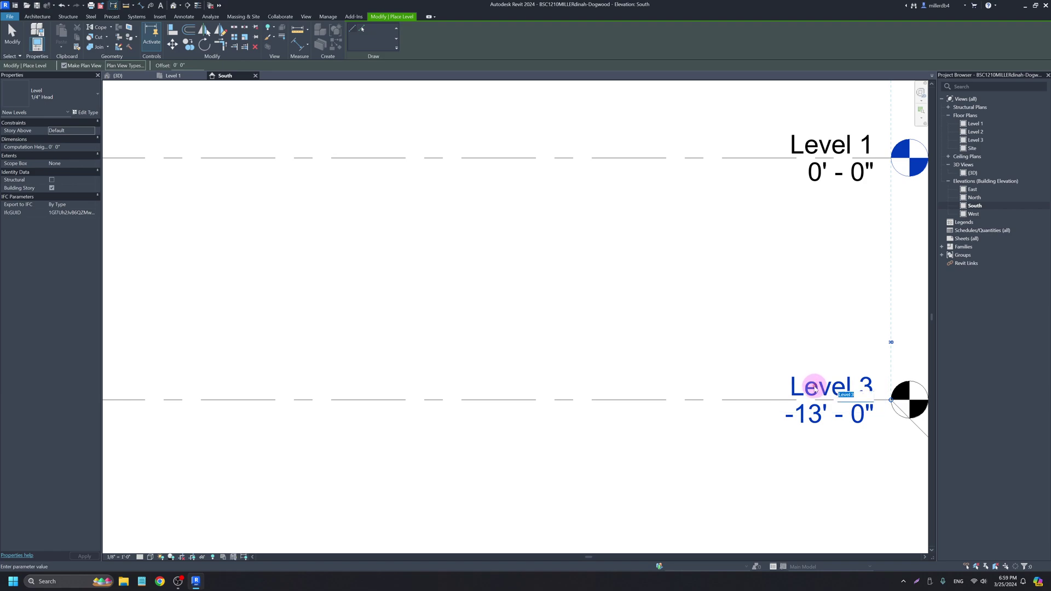
pyautogui.write('Fou')
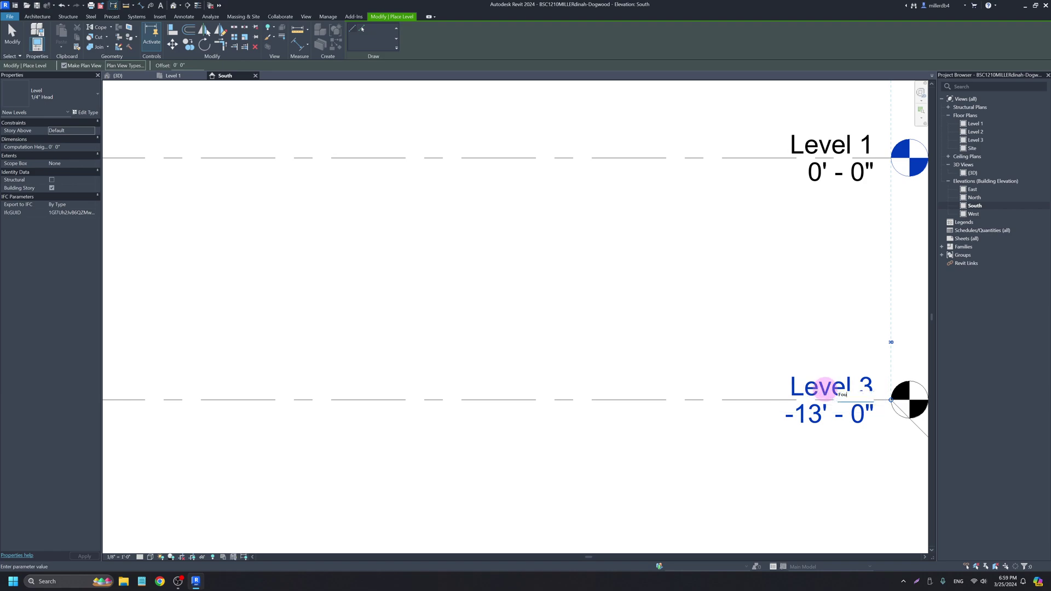
pyautogui.write('ndation')
pyautogui.press('Return')
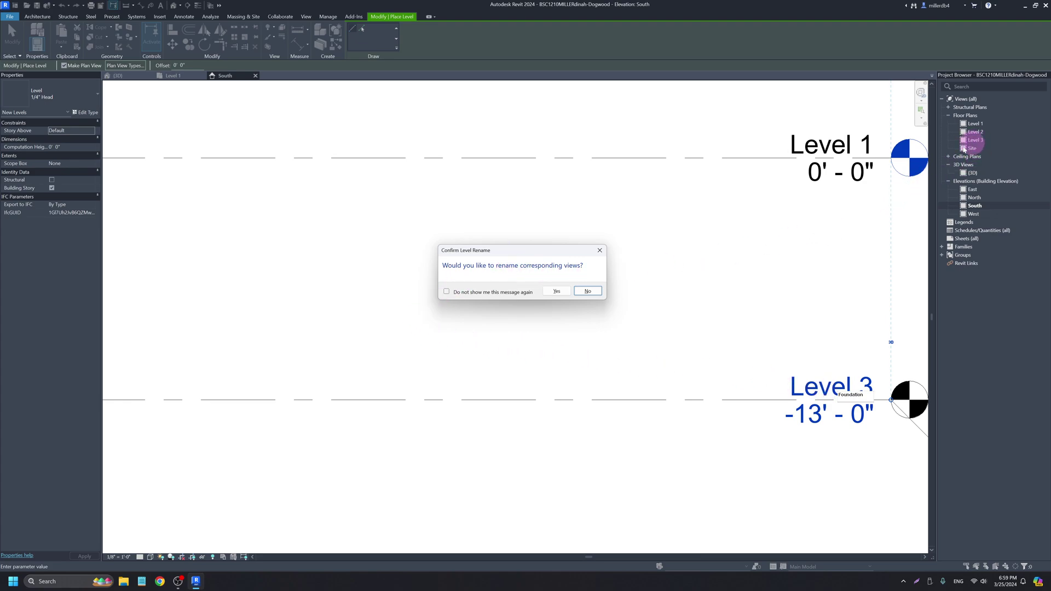
pyautogui.click(548, 292)
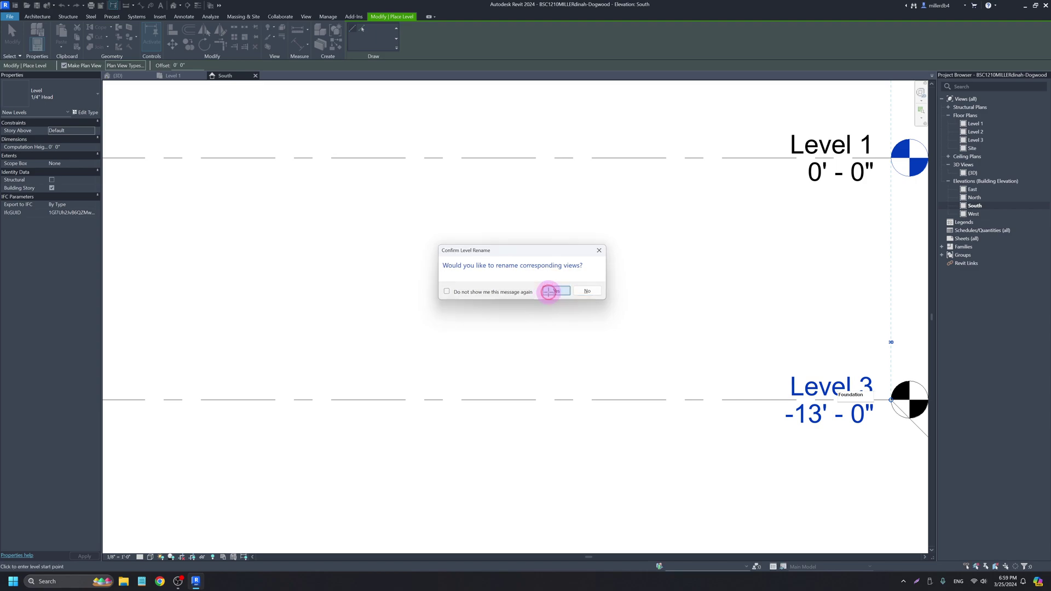
# - Set the Foundation level's elevation to -6' 0" and finish placing levels
pyautogui.click(803, 422)
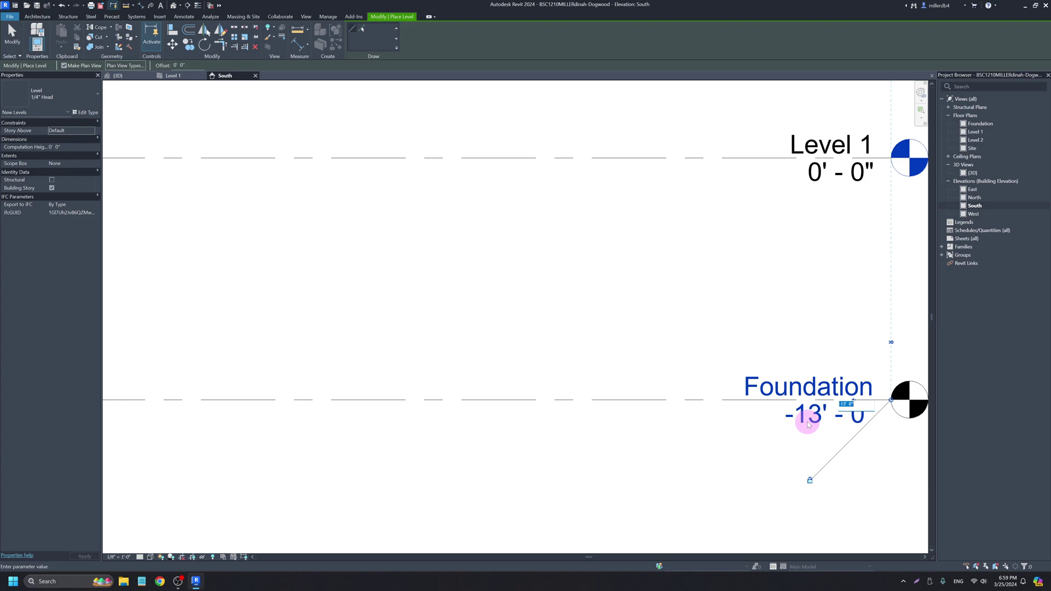
pyautogui.press('BackSpace')
pyautogui.press('Return')
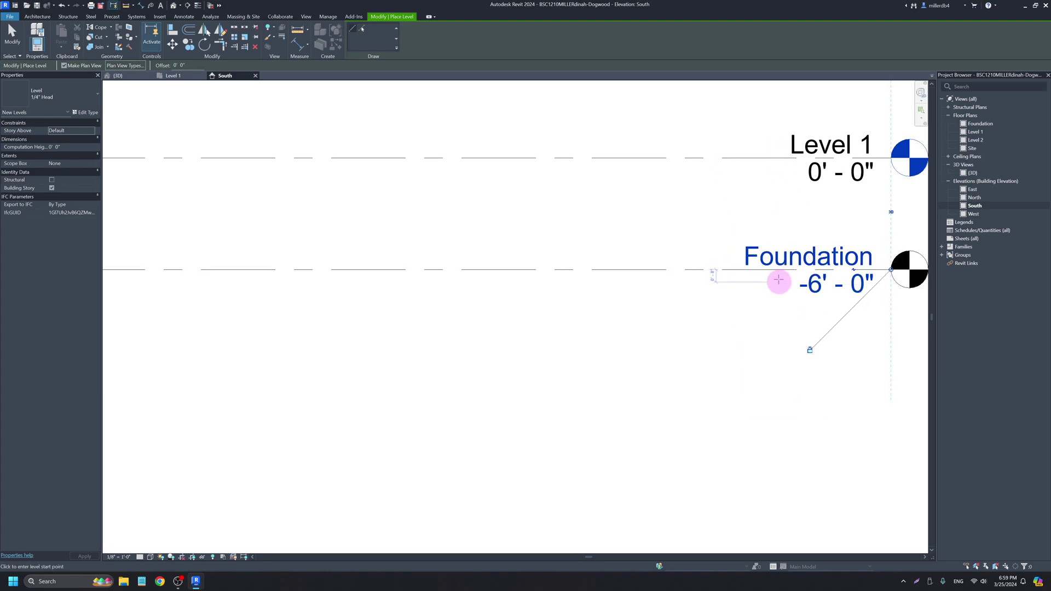
pyautogui.scroll(-3, 774, 289)
pyautogui.scroll(-4, 774, 288)
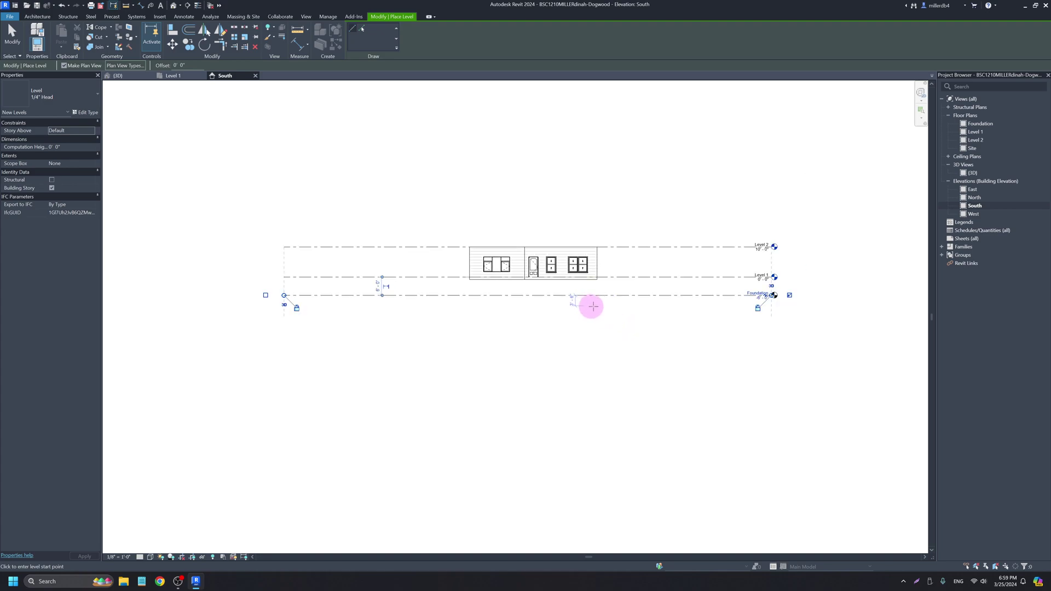
pyautogui.scroll(2, 594, 302)
pyautogui.press('Escape')
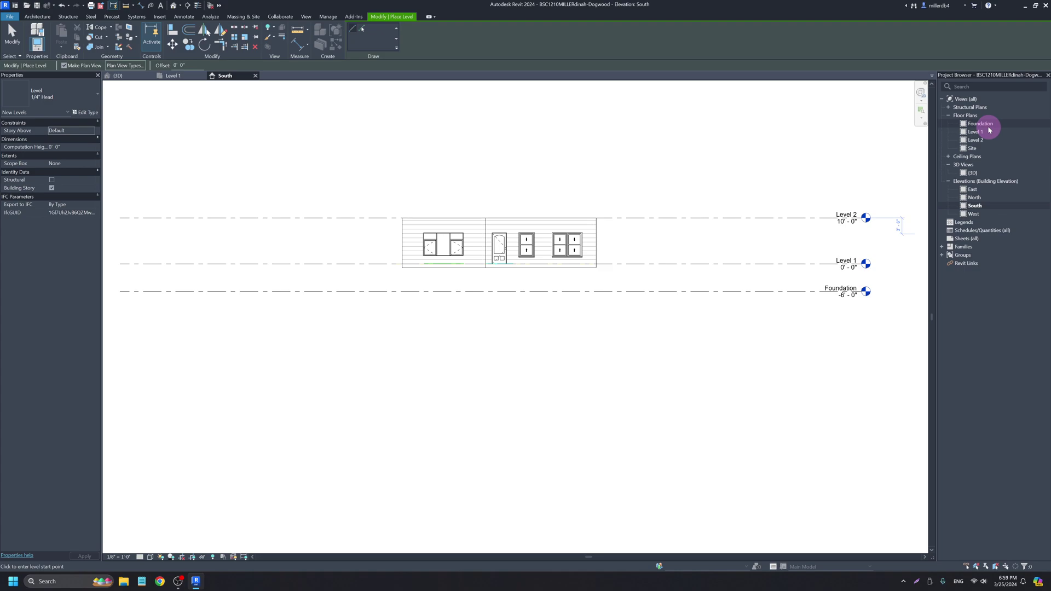
# - Open the Foundation floor plan and inspect the imported dogwood.dwg drawing shown in it
pyautogui.doubleClick(866, 293)
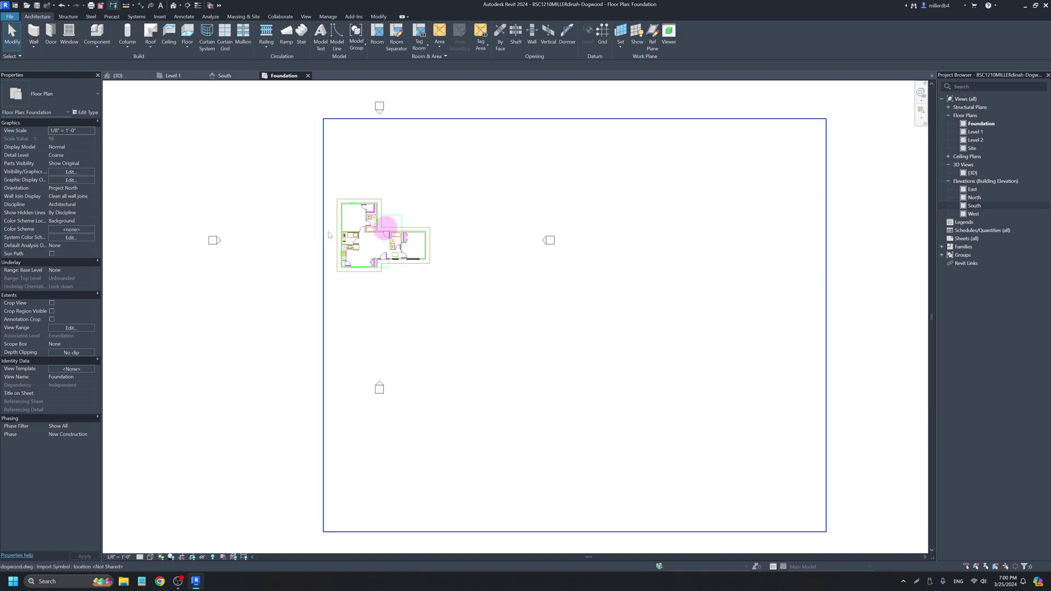
pyautogui.scroll(7, 345, 235)
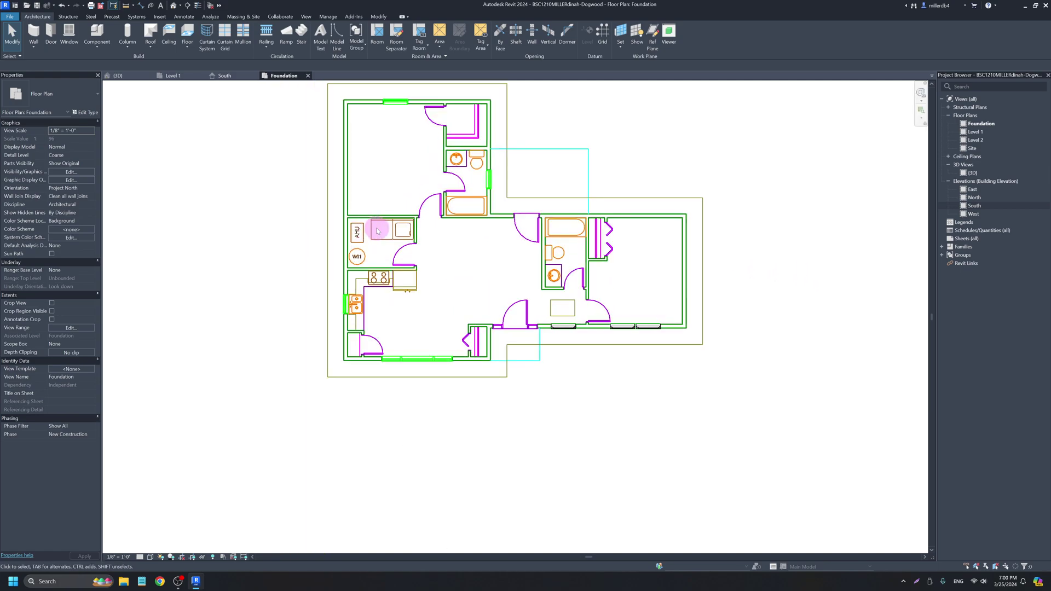
pyautogui.scroll(-2, 378, 231)
pyautogui.scroll(4, 387, 302)
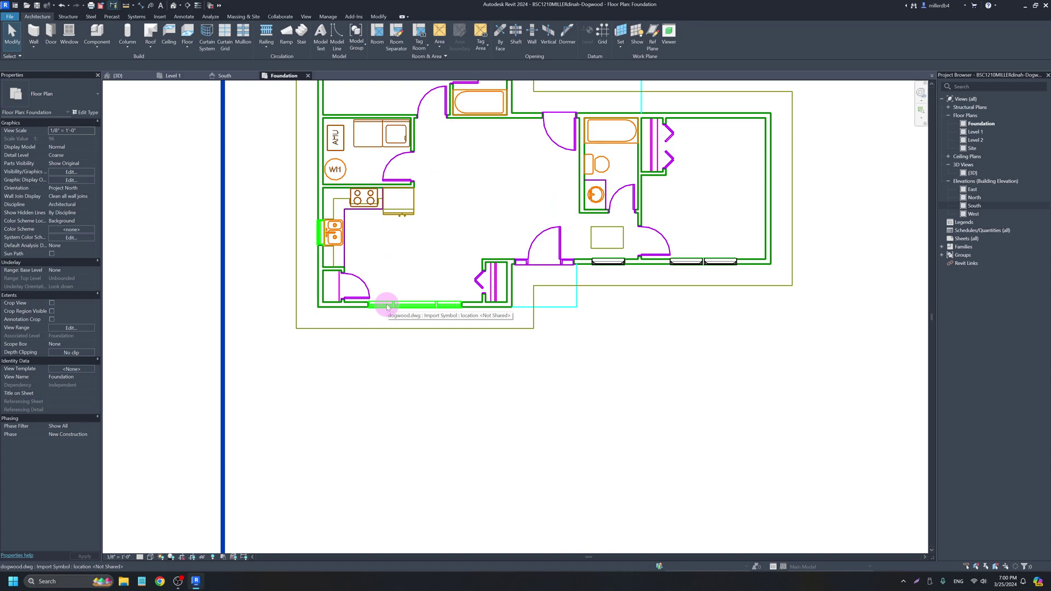
pyautogui.click(388, 305)
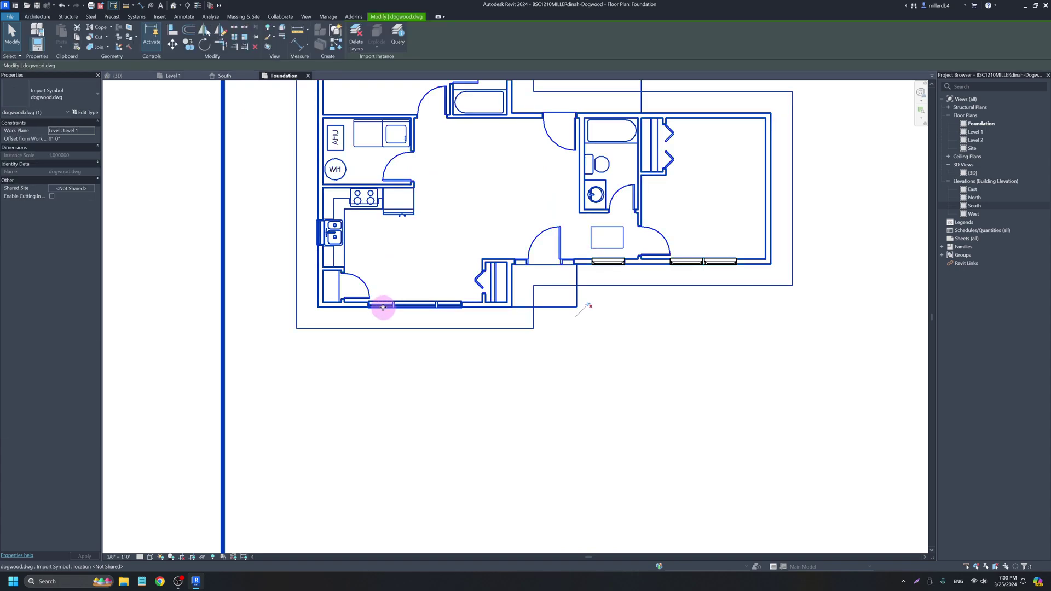
pyautogui.scroll(-3, 377, 310)
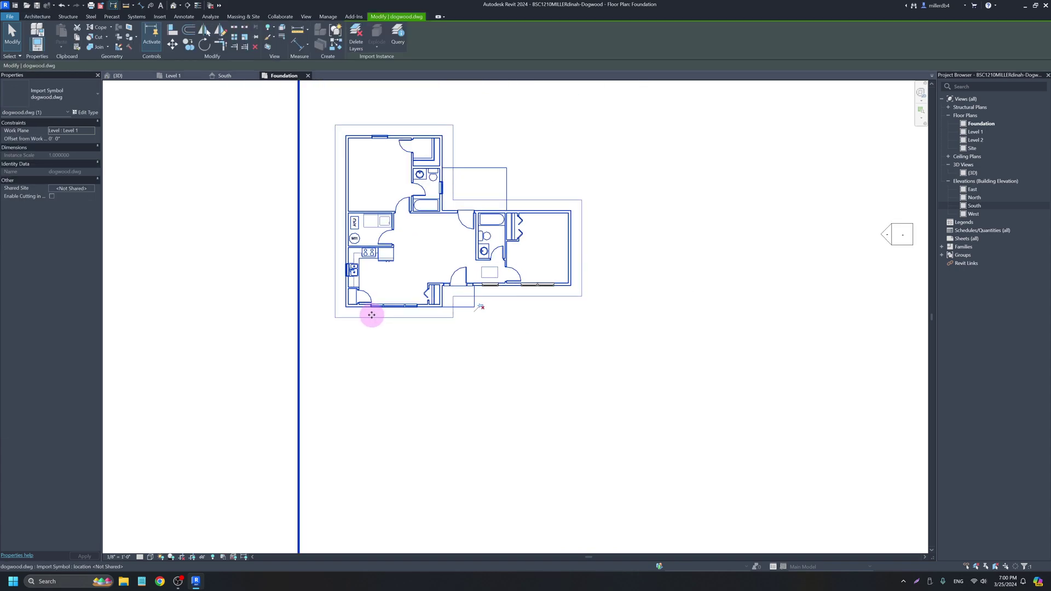
# - Hide the whole Windows category in the Foundation floor plan, starting from a double-hung window in the front wall
pyautogui.click(493, 288)
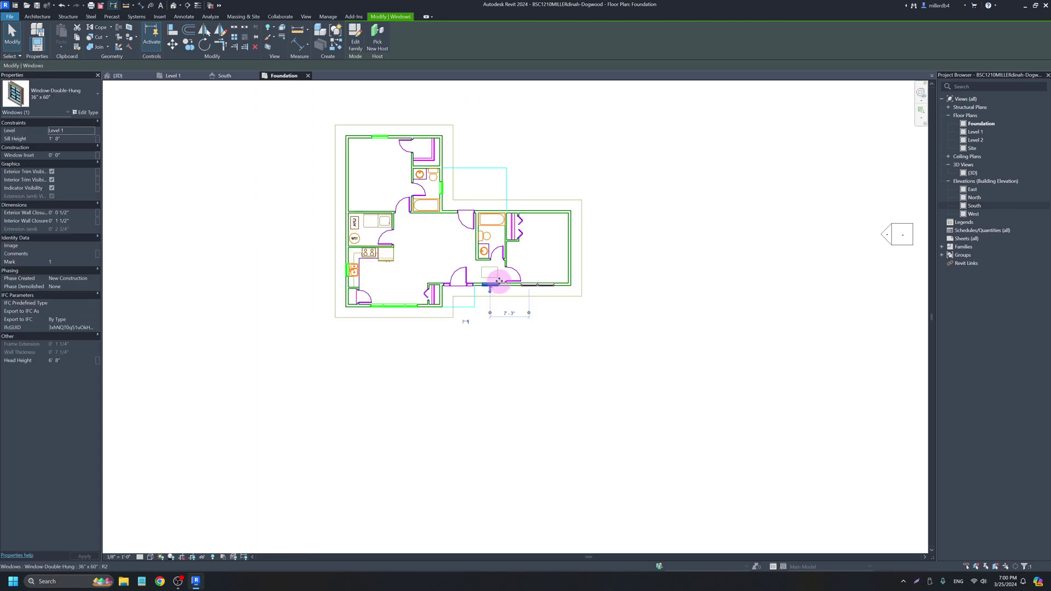
pyautogui.scroll(3, 499, 306)
pyautogui.click(478, 293)
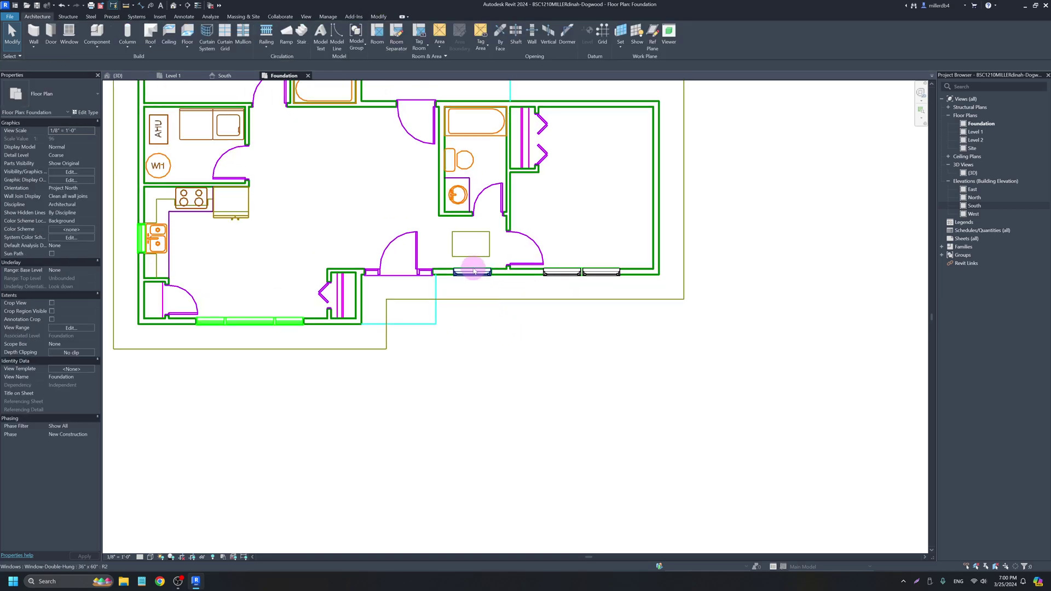
pyautogui.click(479, 277)
pyautogui.rightClick(479, 276)
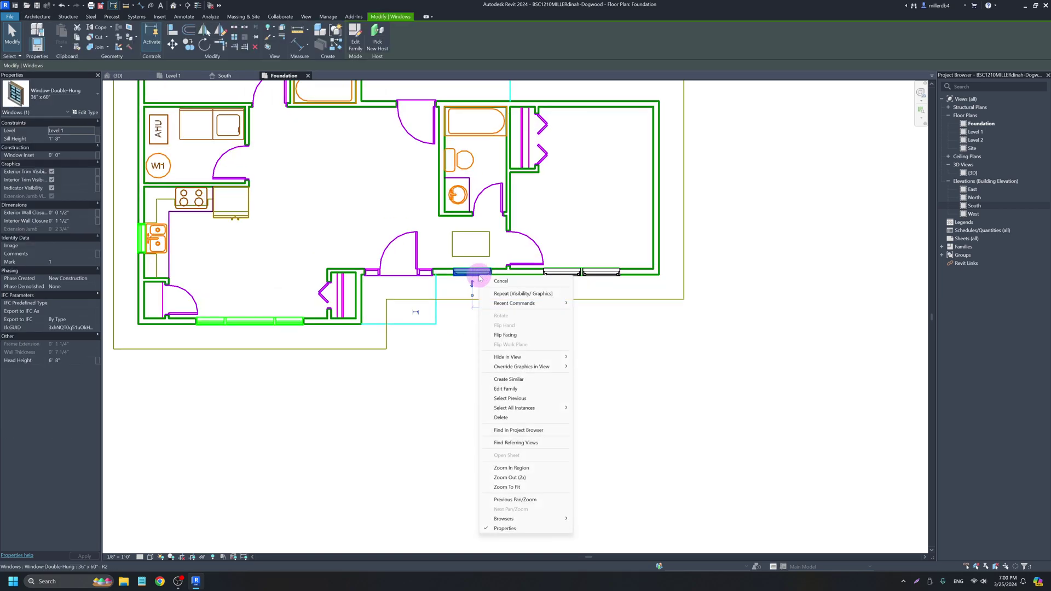
pyautogui.moveTo(544, 356)
pyautogui.click(605, 372)
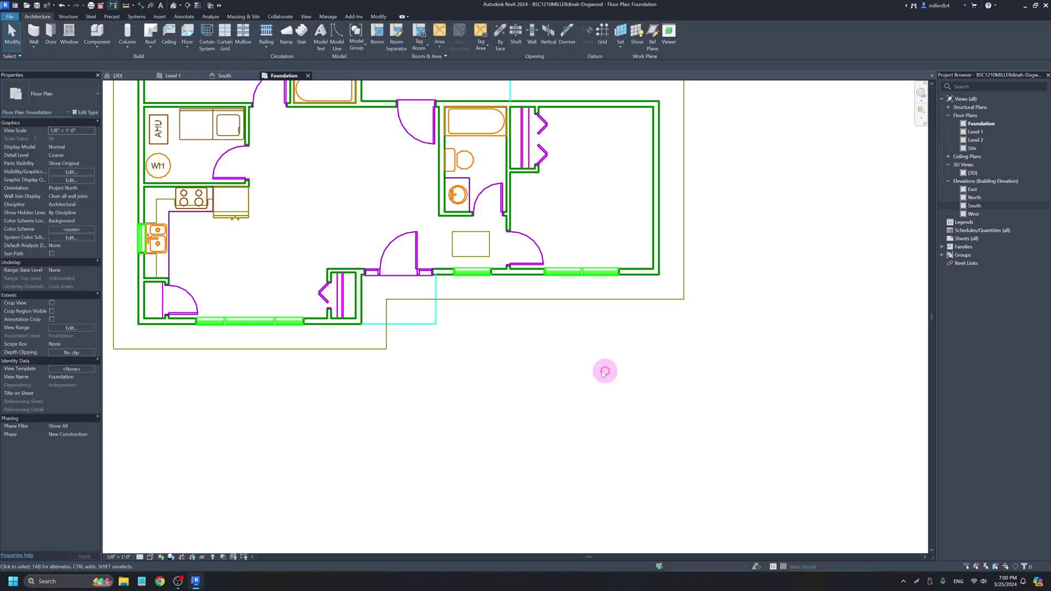
# - Hide the imported dogwood.dwg drawing as an element in the Foundation floor plan
pyautogui.click(353, 319)
pyautogui.scroll(-2, 353, 320)
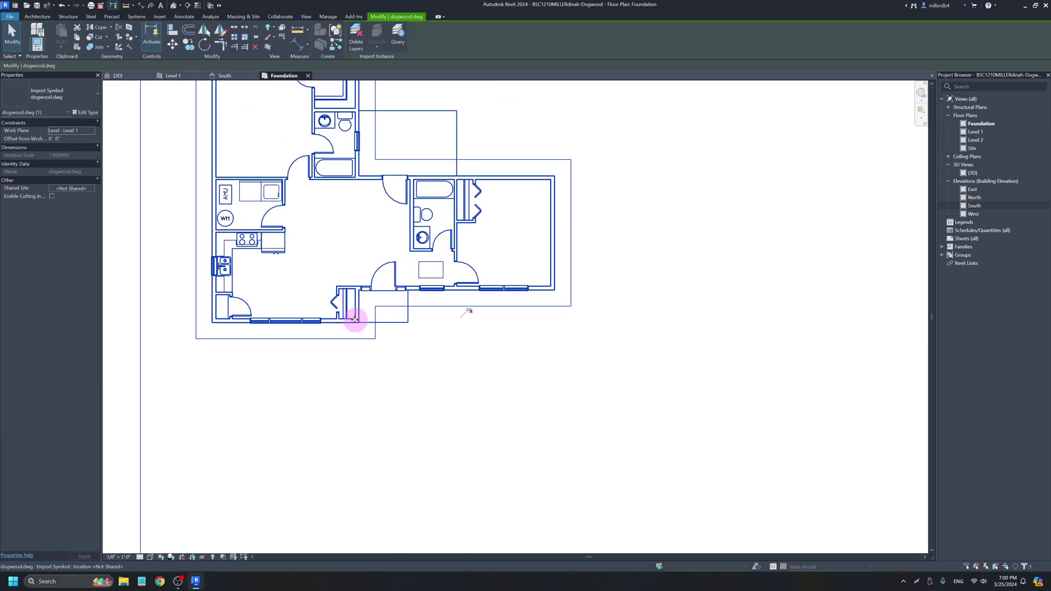
pyautogui.scroll(-2, 356, 316)
pyautogui.moveTo(359, 313); pyautogui.dragTo(419, 364, button='middle')
pyautogui.scroll(-2, 417, 366)
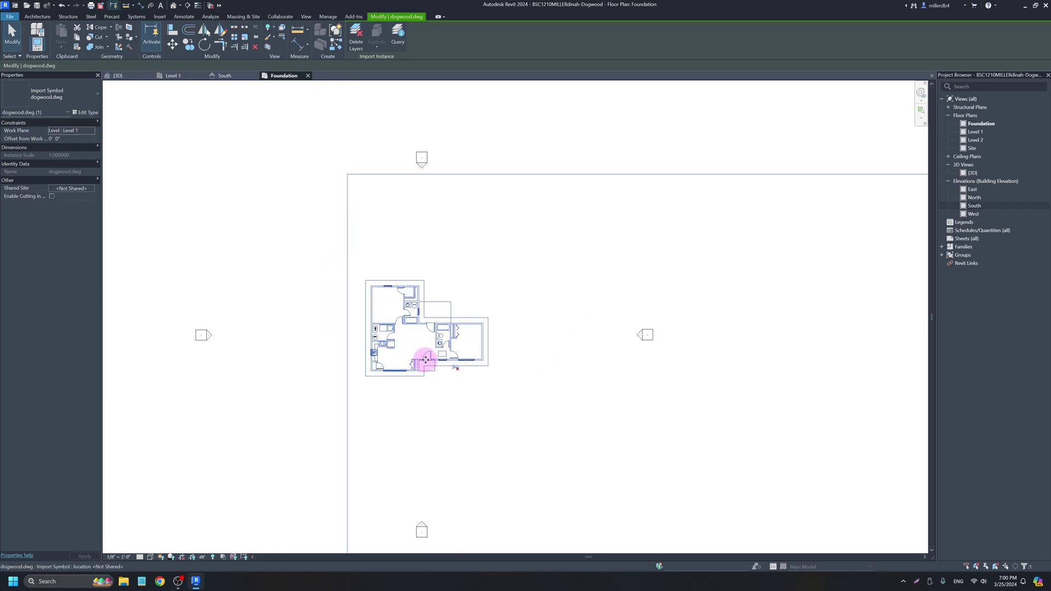
pyautogui.rightClick(400, 319)
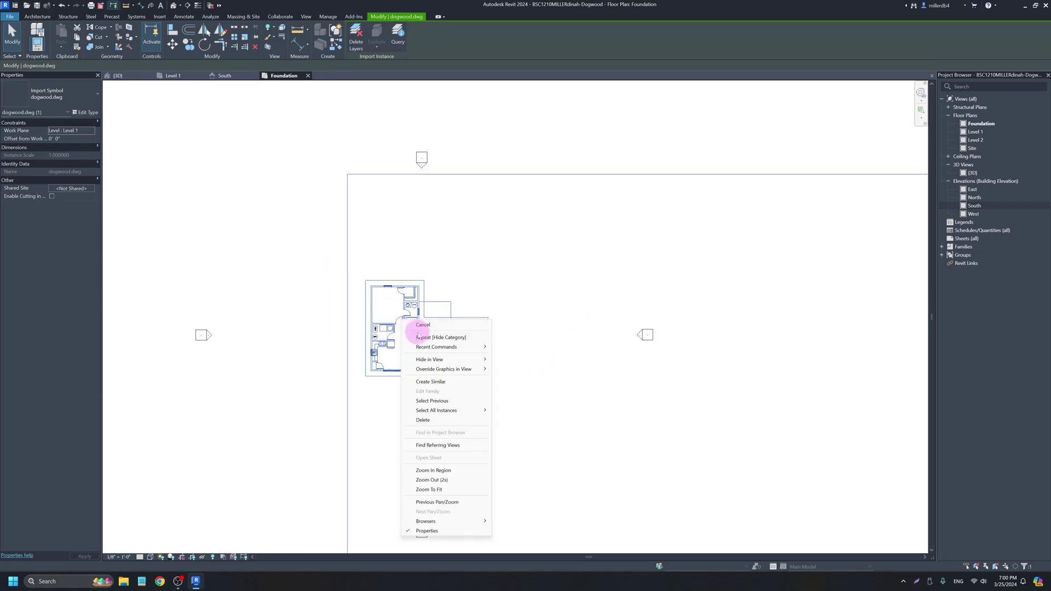
pyautogui.moveTo(471, 359)
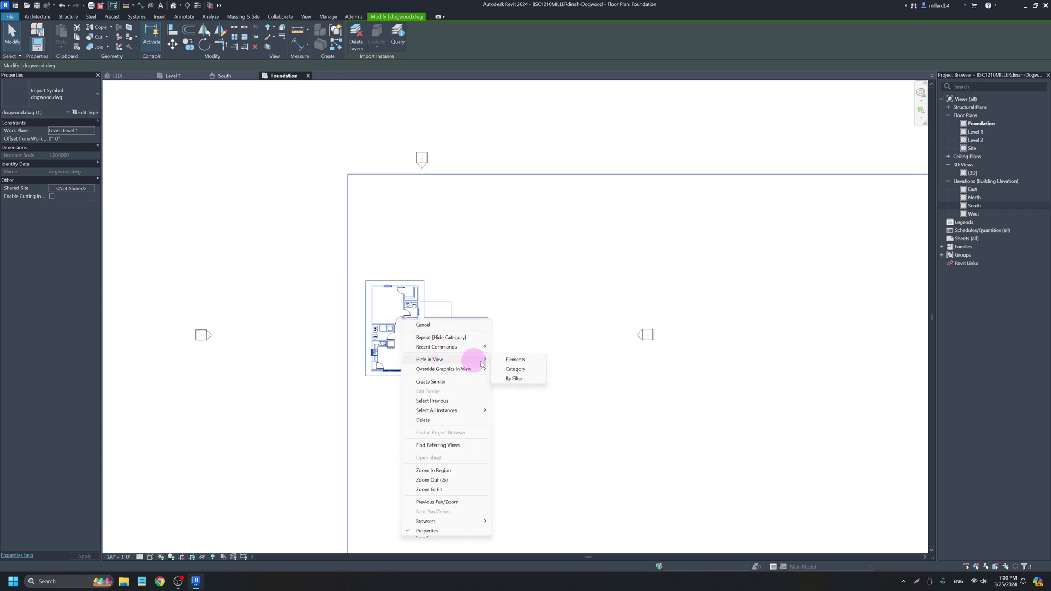
pyautogui.click(516, 360)
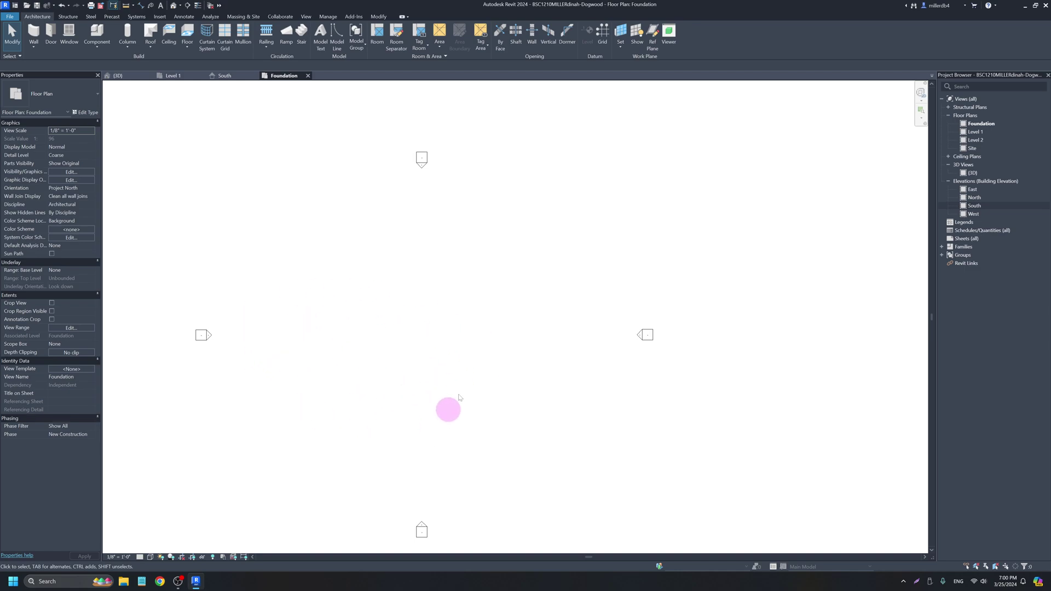
# - Set the Foundation plan's underlay base level to Level 1
pyautogui.click(85, 272)
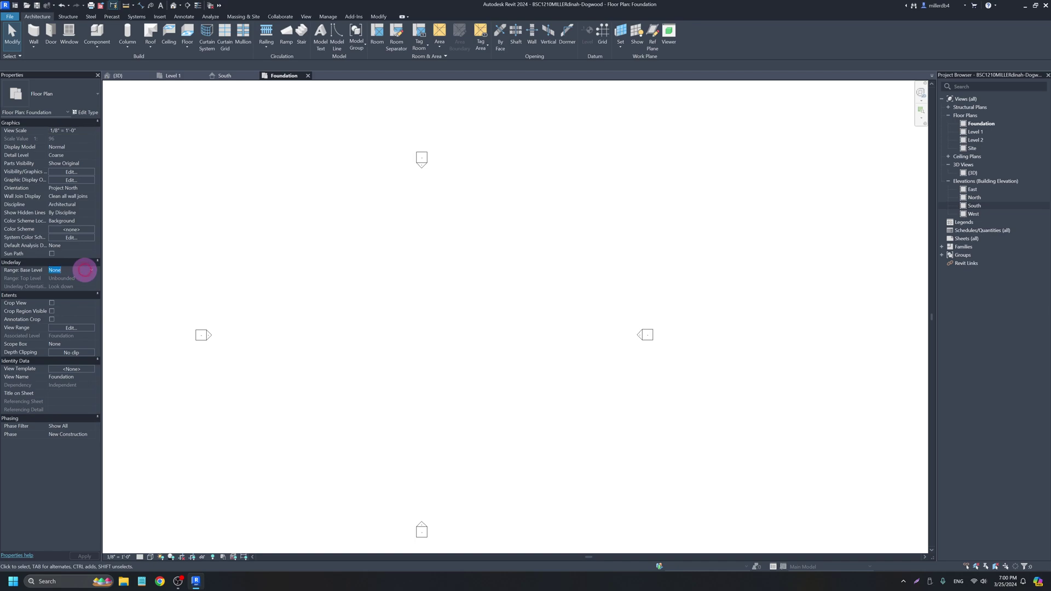
pyautogui.click(91, 270)
pyautogui.click(58, 292)
pyautogui.scroll(4, 399, 362)
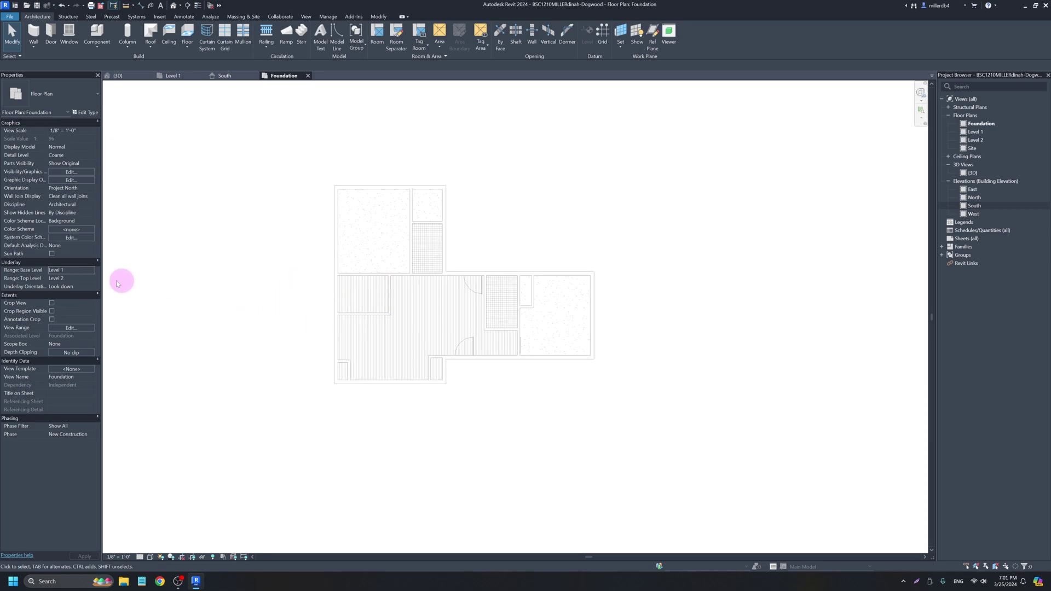
# - Set the Foundation plan's underlay orientation to Look up and examine the outer wall corner up close
pyautogui.click(72, 286)
pyautogui.click(91, 288)
pyautogui.click(76, 295)
pyautogui.click(91, 287)
pyautogui.click(75, 303)
pyautogui.scroll(6, 333, 175)
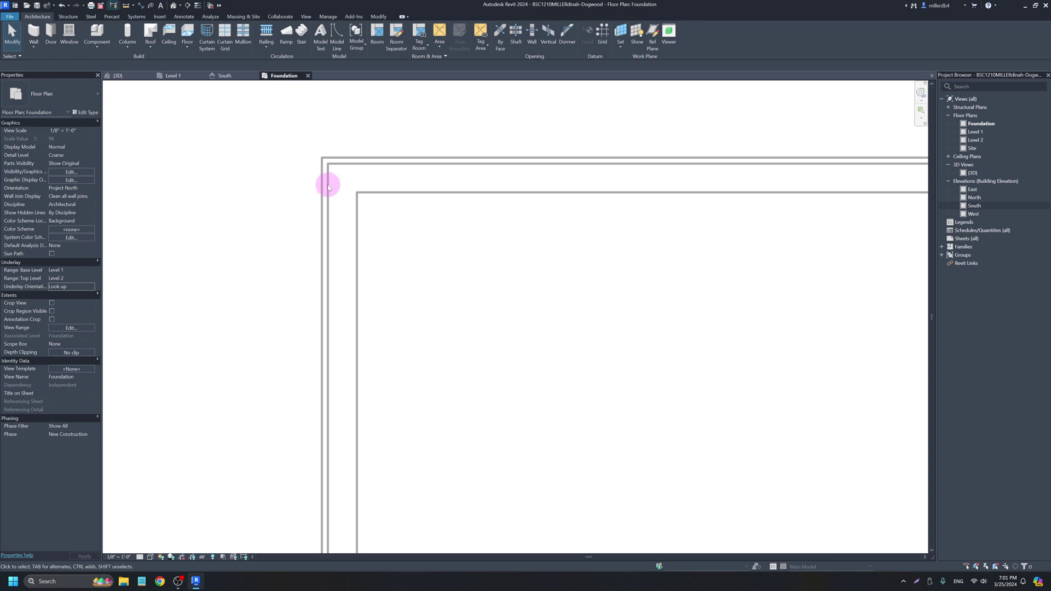
# - Start a Generic - 8" Masonry wall in the Foundation plan with its top offset set to -0' 10" from Level 1
pyautogui.scroll(-5, 329, 187)
pyautogui.scroll(-2, 268, 328)
pyautogui.moveTo(317, 387); pyautogui.dragTo(326, 328, button='middle')
pyautogui.scroll(2, 325, 331)
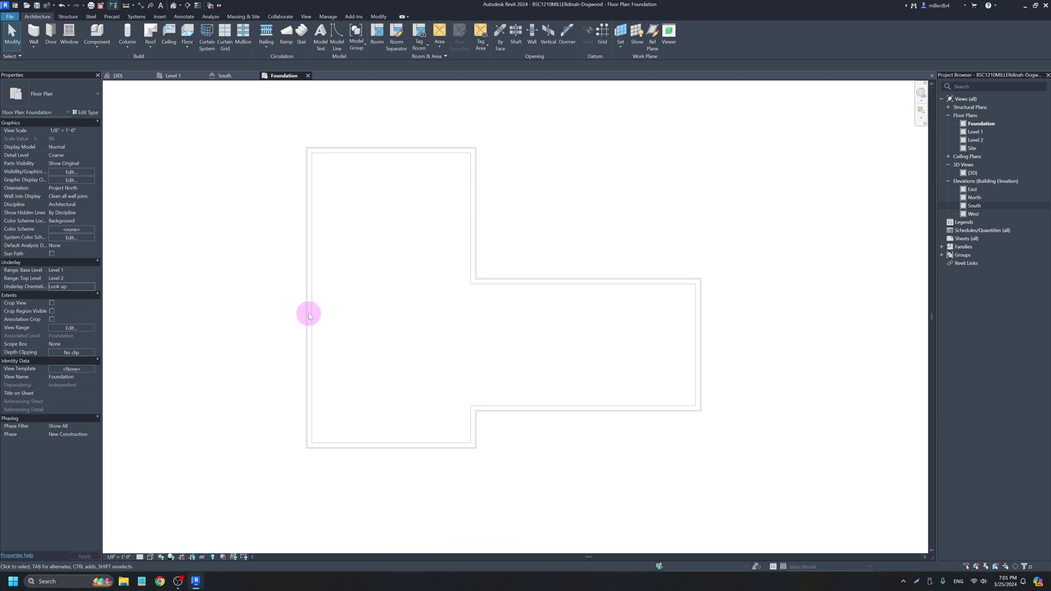
pyautogui.scroll(2, 308, 316)
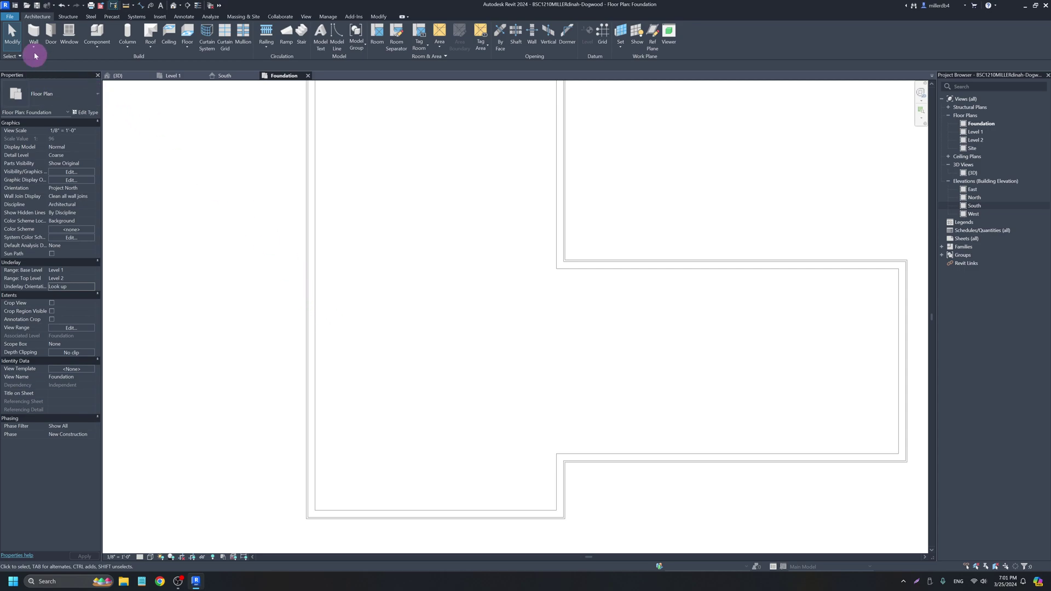
pyautogui.click(33, 33)
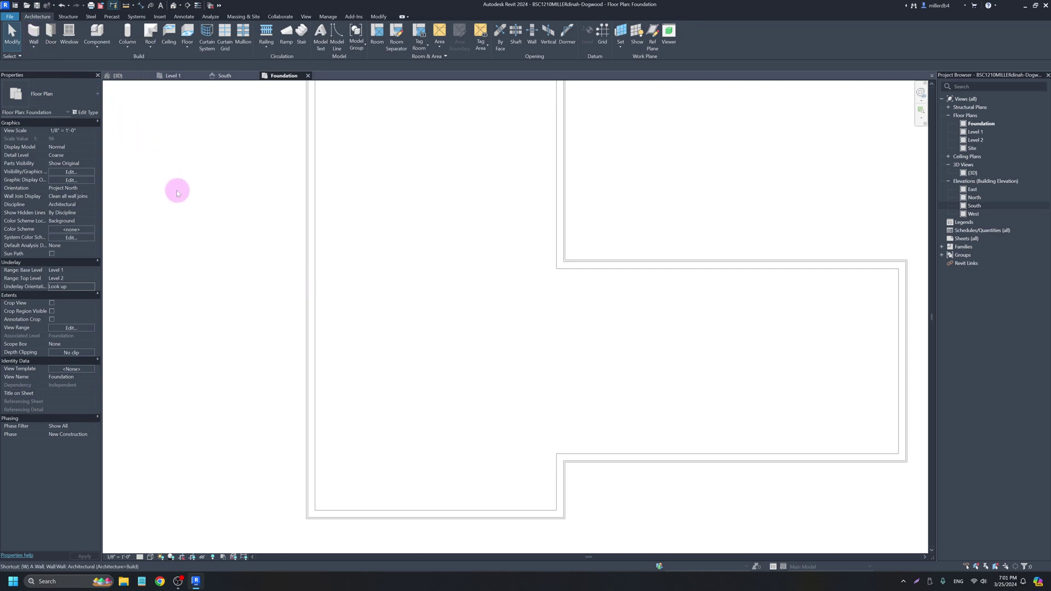
pyautogui.click(65, 98)
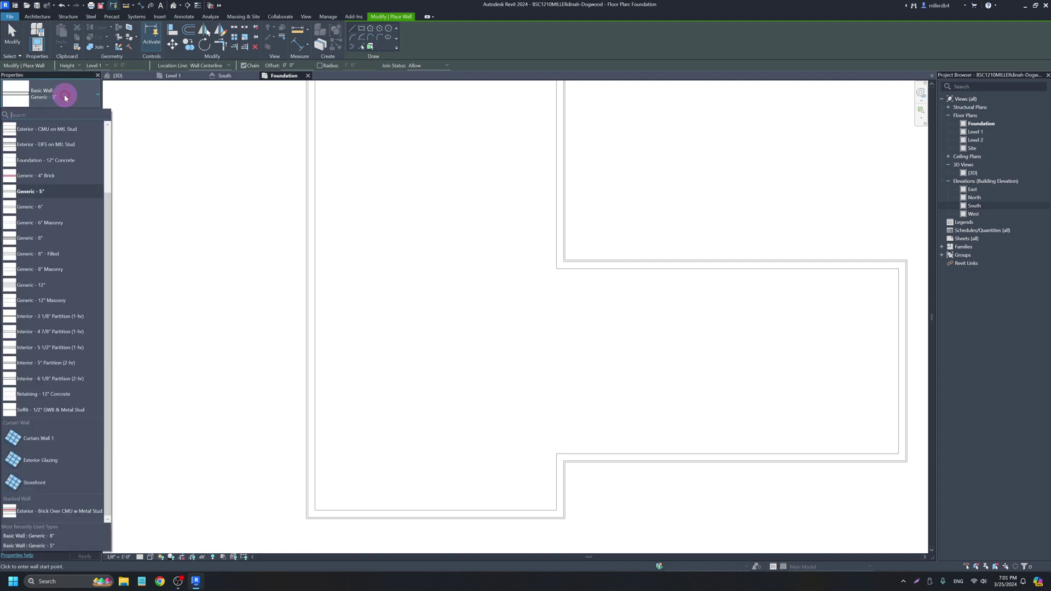
pyautogui.click(59, 271)
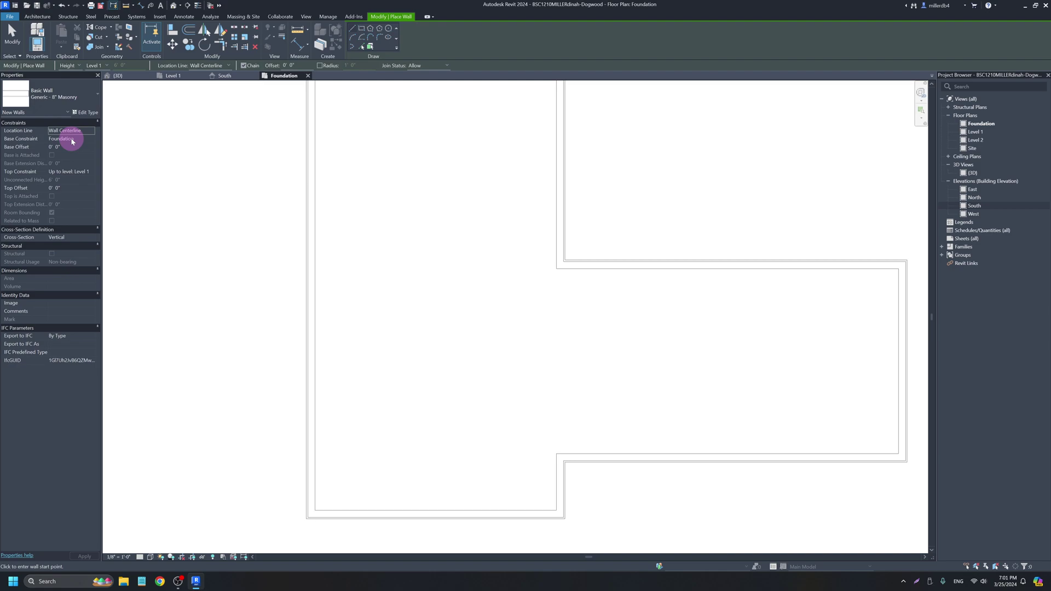
pyautogui.click(72, 190)
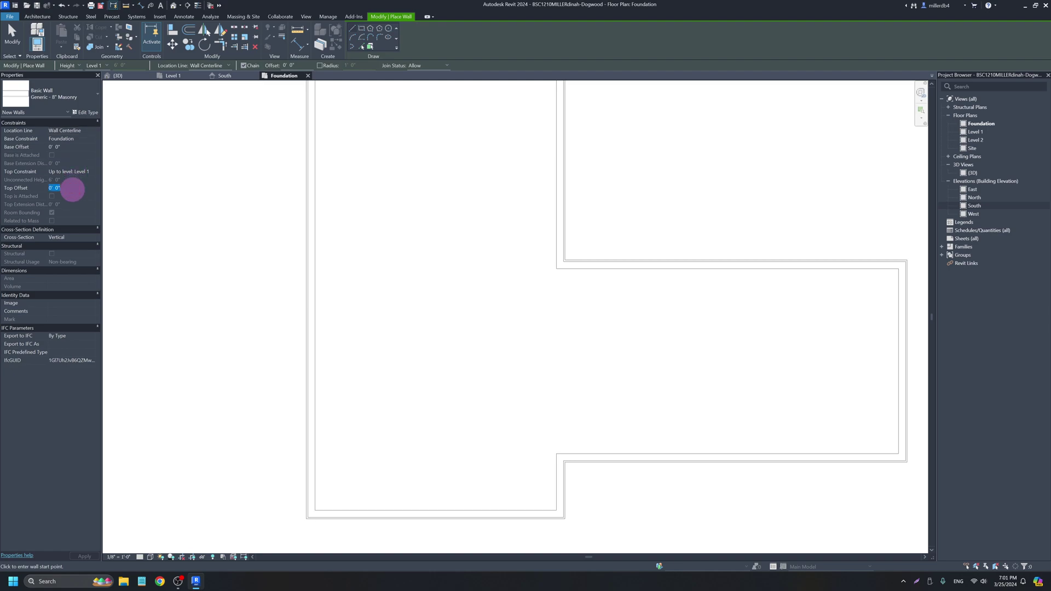
pyautogui.press('BackSpace')
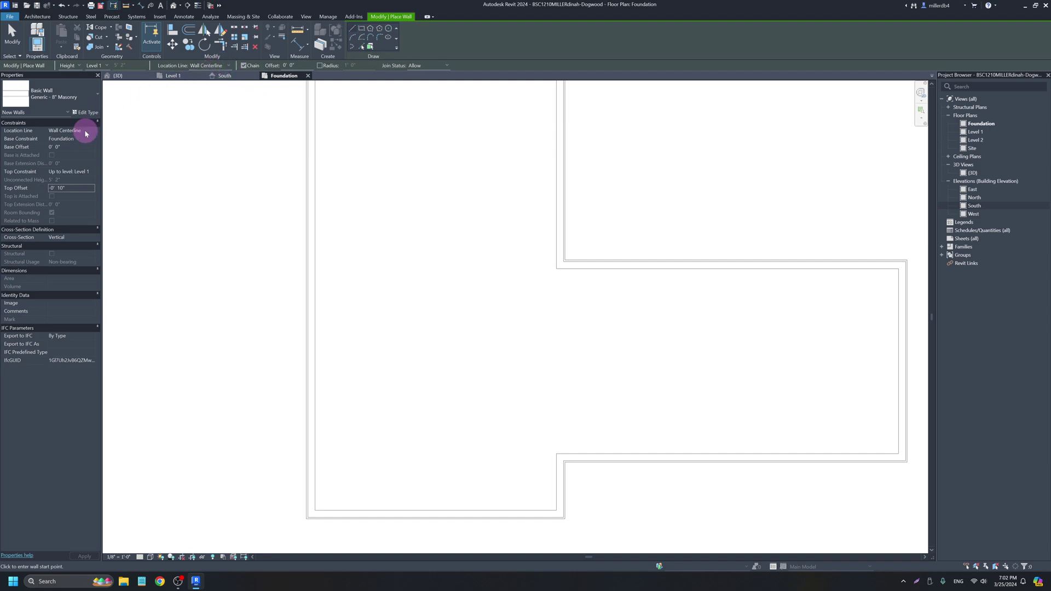
# - Set the wall's location line to Core Face: Exterior and switch wall drawing to Pick Lines
pyautogui.click(229, 66)
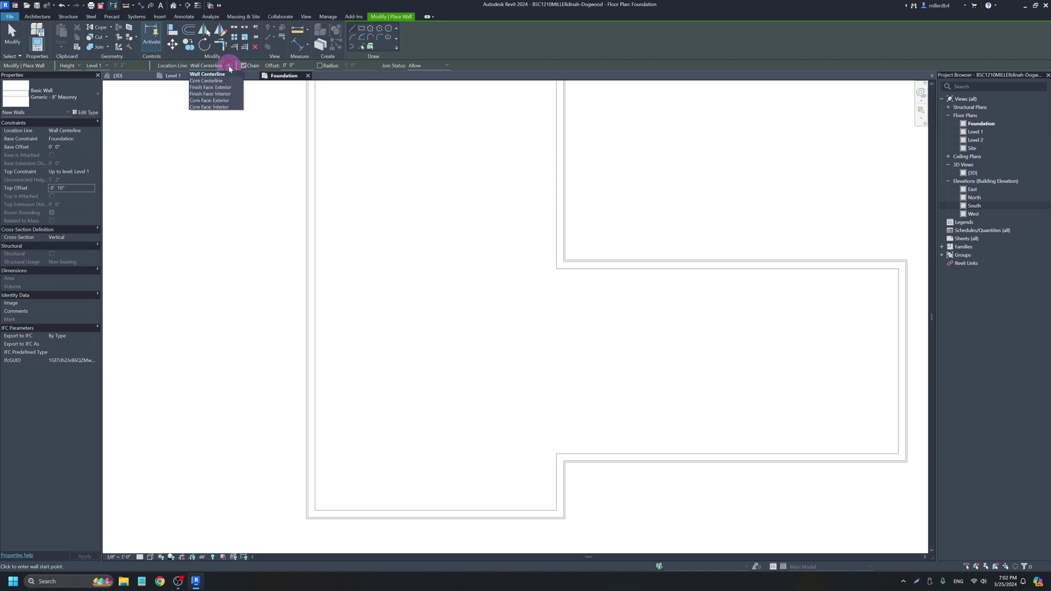
pyautogui.click(225, 102)
pyautogui.scroll(5, 288, 162)
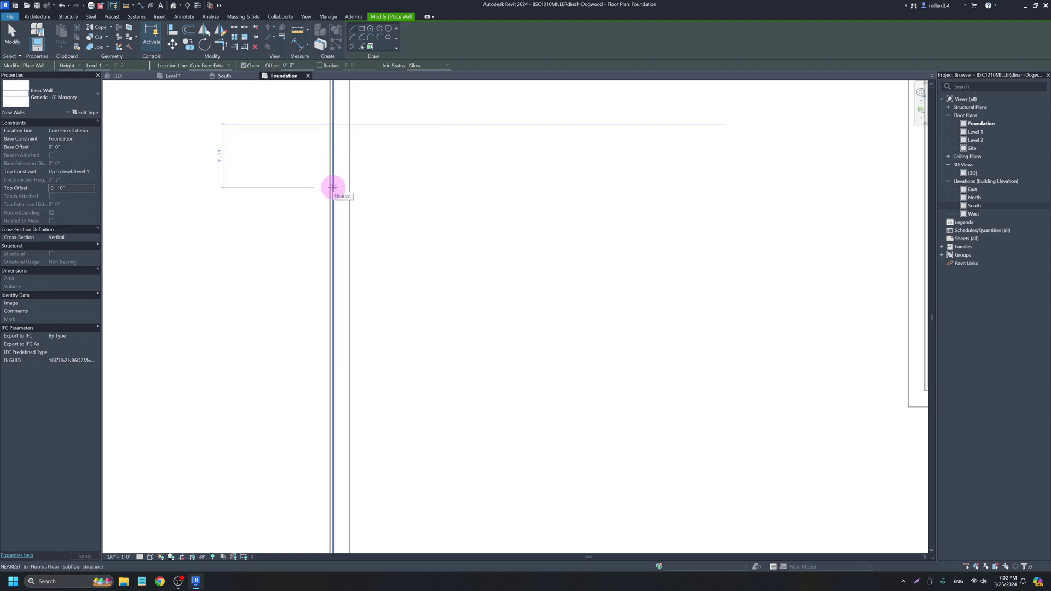
pyautogui.click(360, 49)
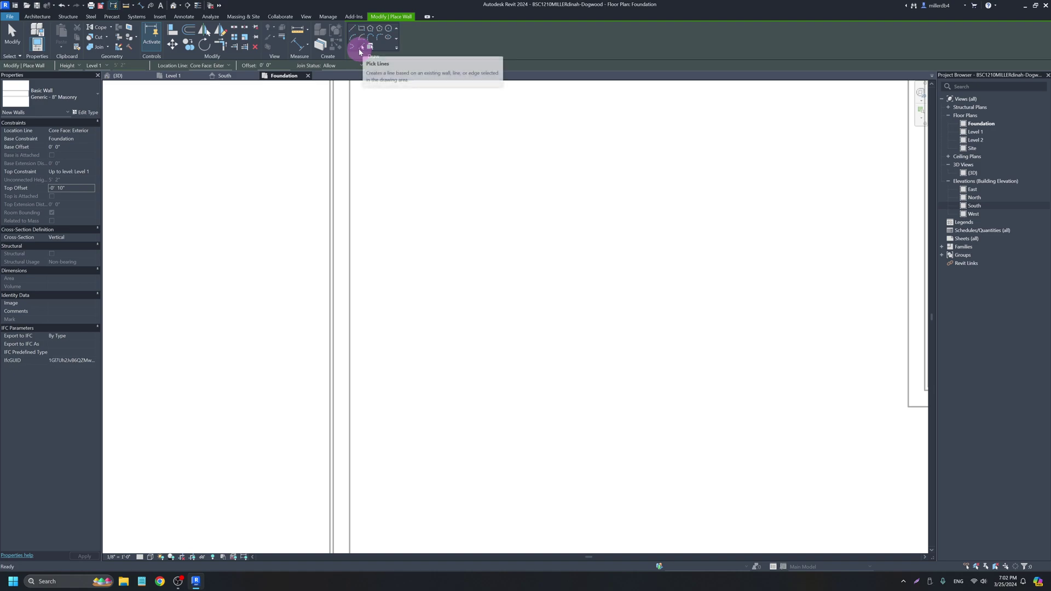
# - Try to place the masonry wall along the long west subfloor edge with the Core Face: Exterior location line, and undo it
pyautogui.scroll(3, 334, 132)
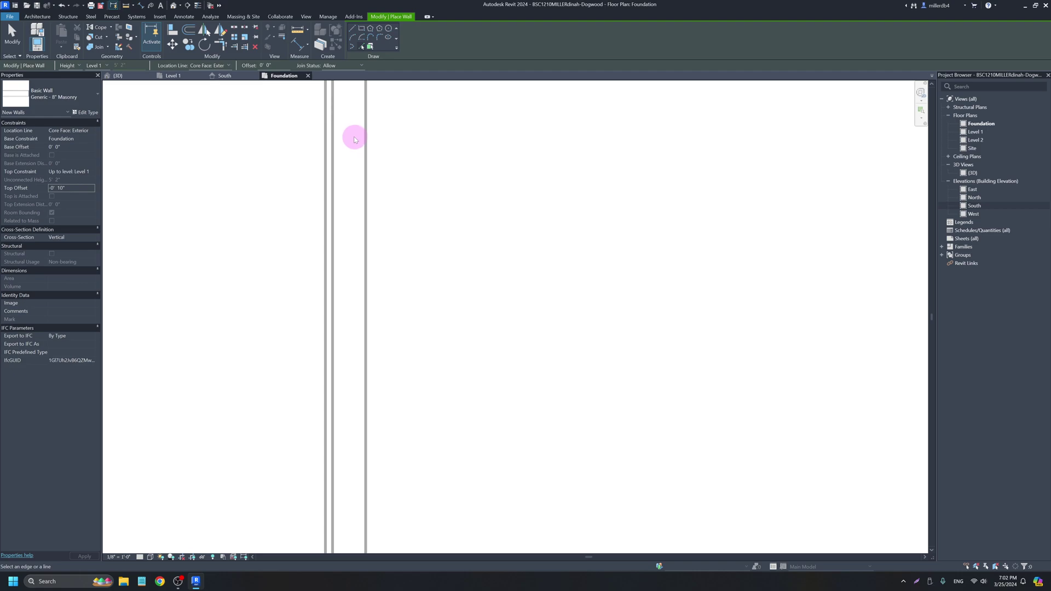
pyautogui.click(335, 139)
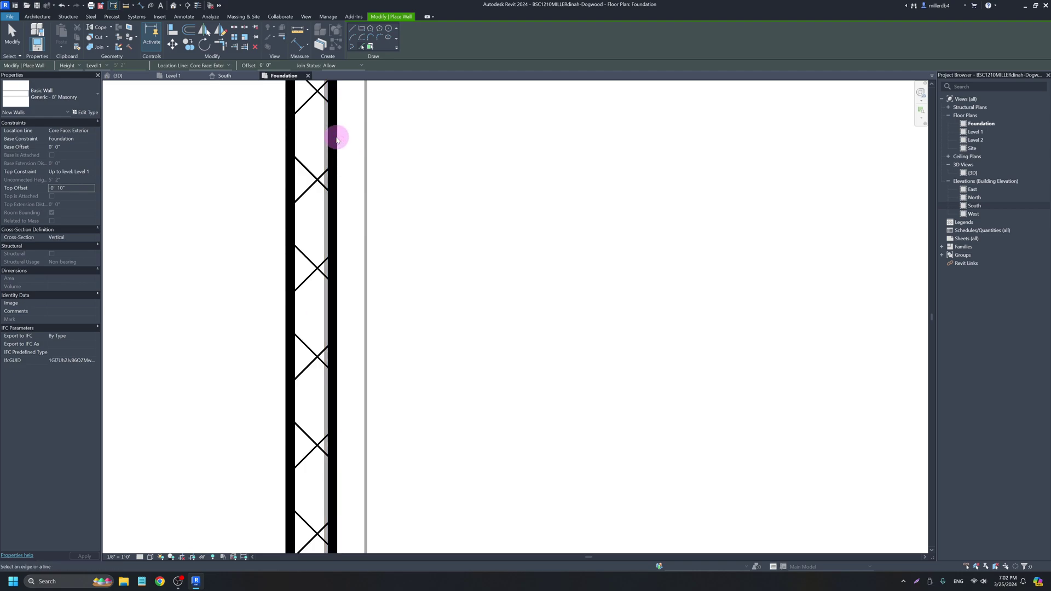
pyautogui.hotkey('ctrl', 'z')
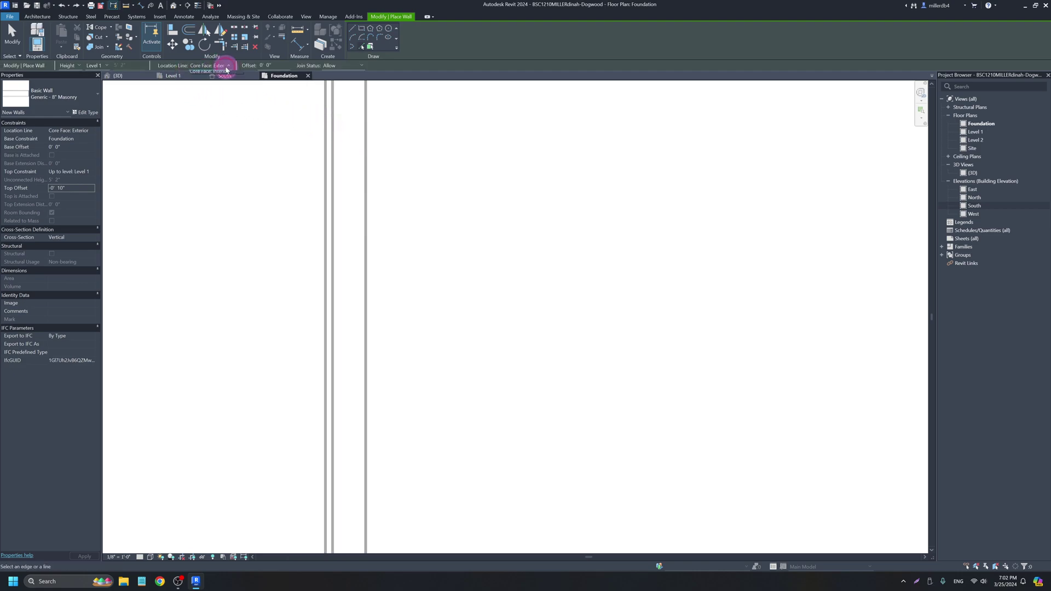
# - Set the location line to Core Face: Interior and place the masonry wall along the long west subfloor edge
pyautogui.click(226, 66)
pyautogui.click(238, 107)
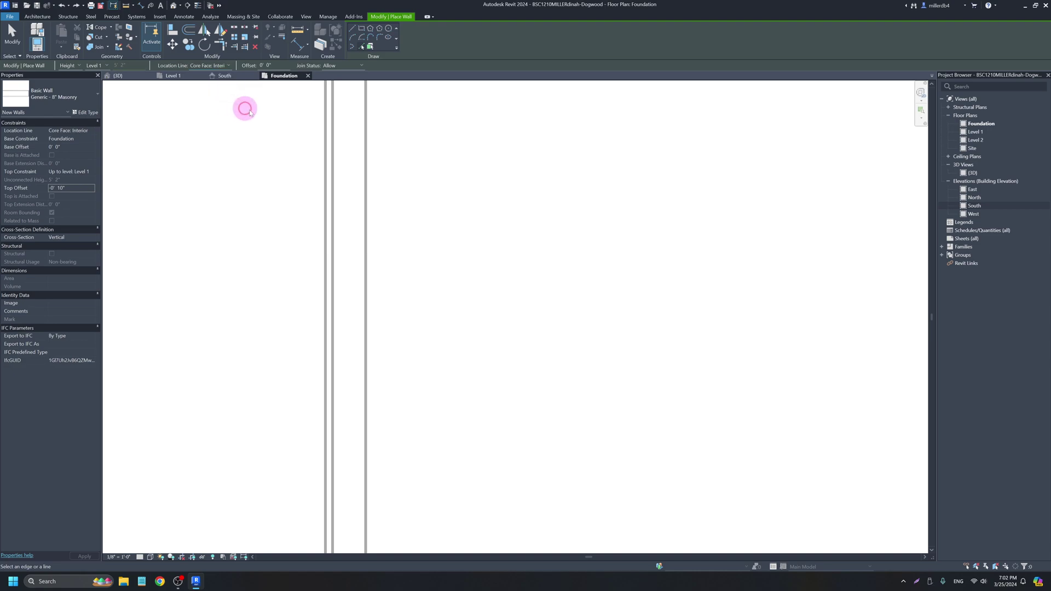
pyautogui.click(334, 151)
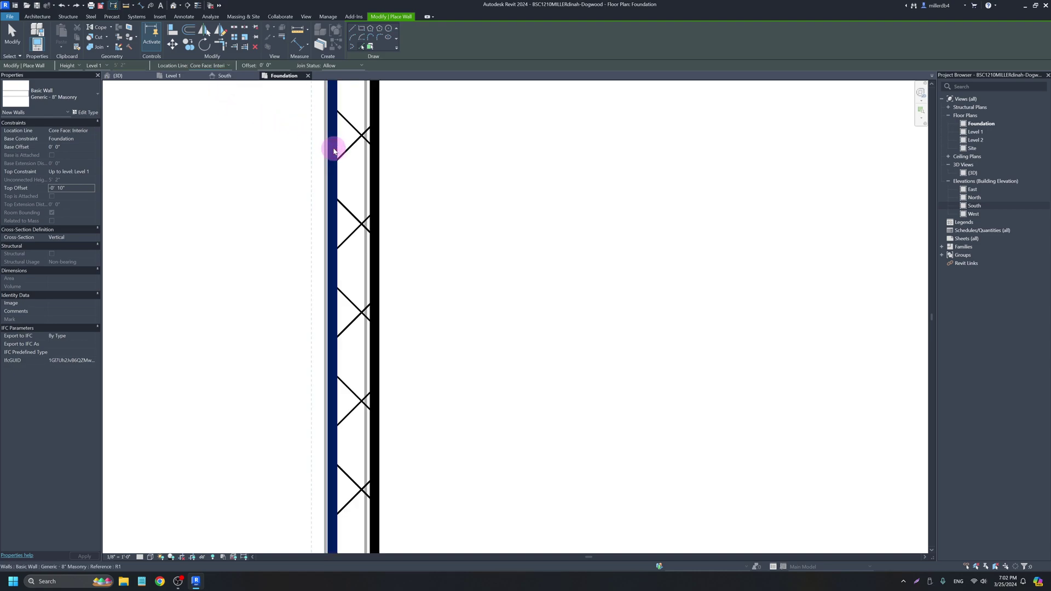
pyautogui.scroll(-5, 334, 153)
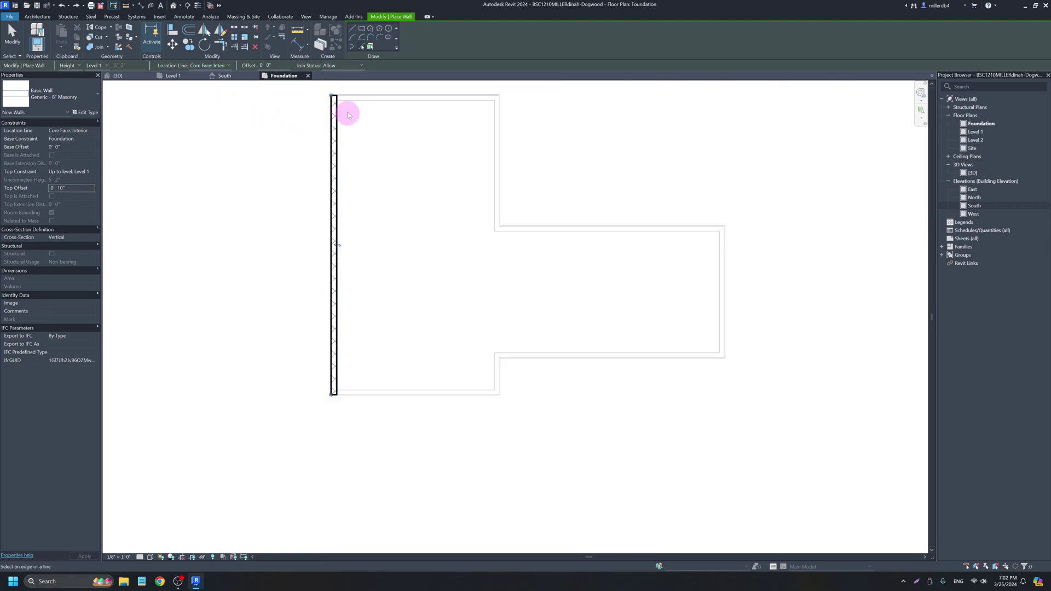
# - Place masonry walls along all remaining subfloor edges, from the north side clockwise to the south side, closing the foundation perimeter
pyautogui.scroll(4, 352, 96)
pyautogui.click(385, 119)
pyautogui.click(650, 289)
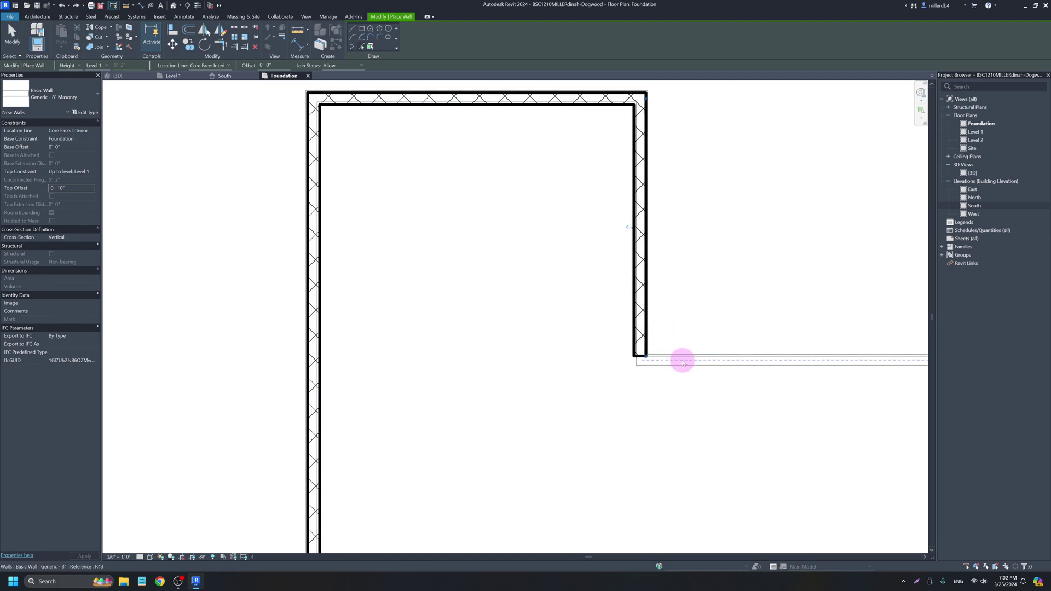
pyautogui.click(677, 360)
pyautogui.scroll(-5, 677, 360)
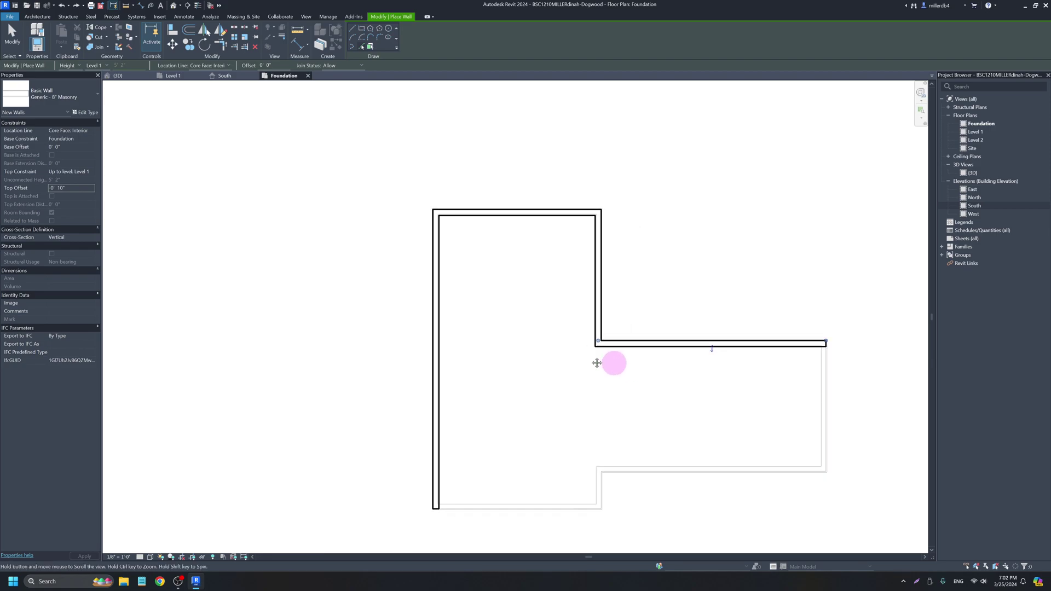
pyautogui.click(702, 381)
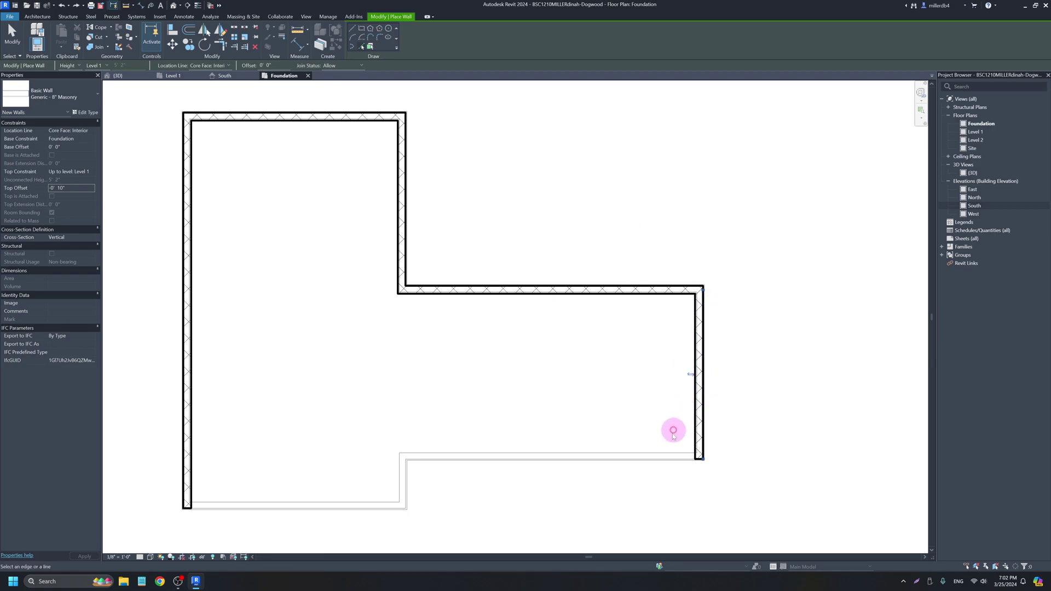
pyautogui.click(666, 463)
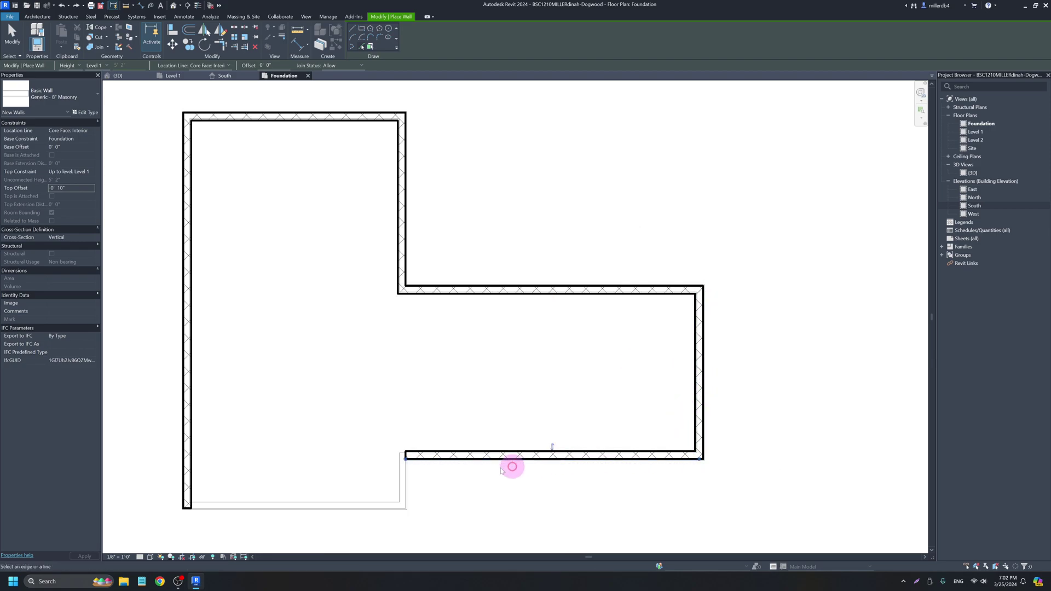
pyautogui.click(405, 488)
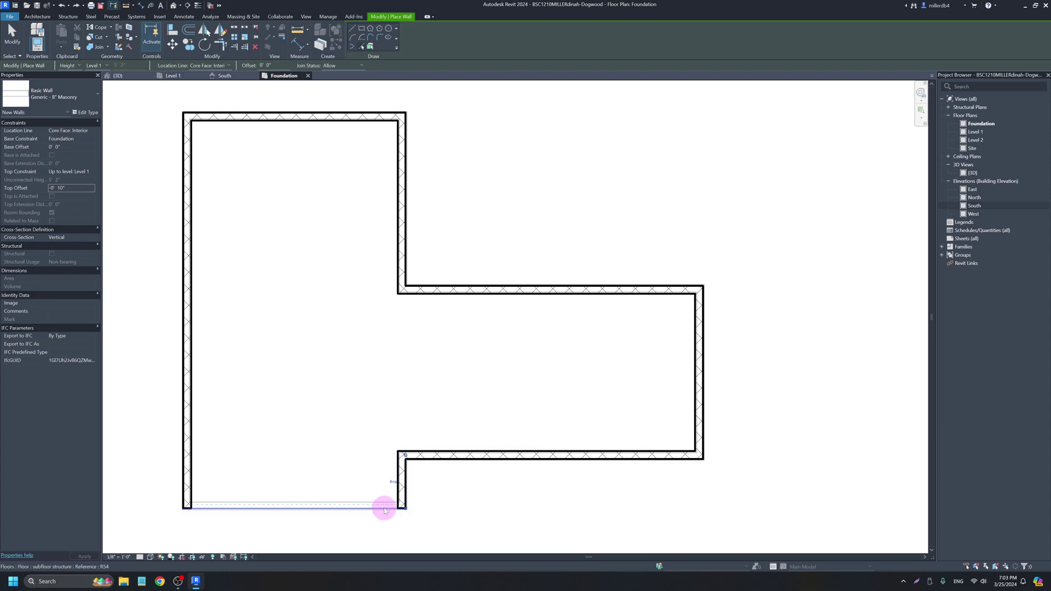
pyautogui.click(382, 504)
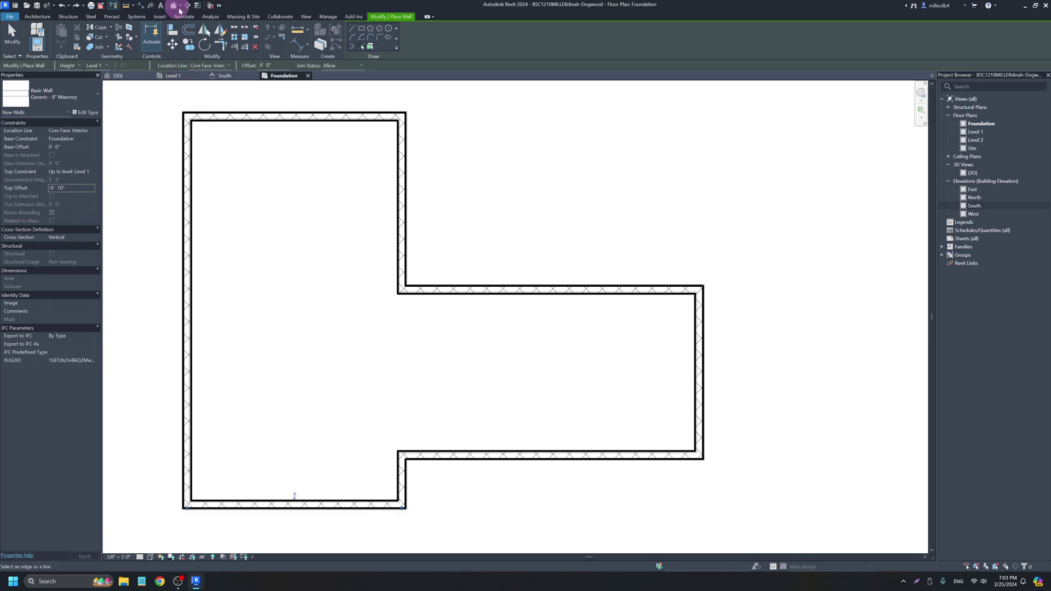
# - Open the default 3D view, examine the masonry foundation walls from below, and end wall placement
pyautogui.click(173, 7)
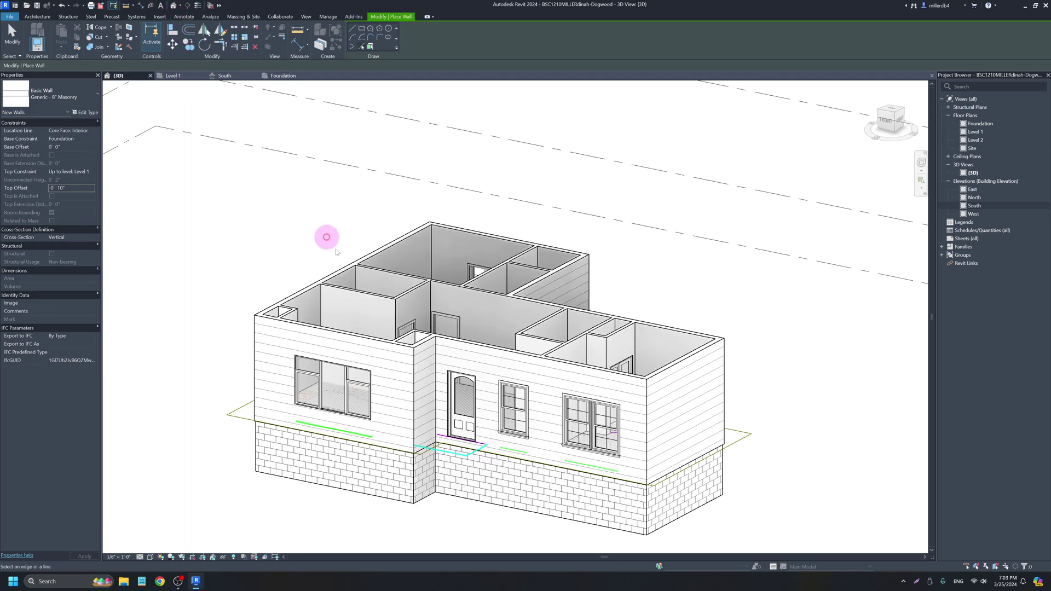
pyautogui.keyDown('shift'); pyautogui.moveTo(502, 438); pyautogui.dragTo(464, 270, button='middle'); pyautogui.keyUp('shift')
pyautogui.scroll(2, 462, 437)
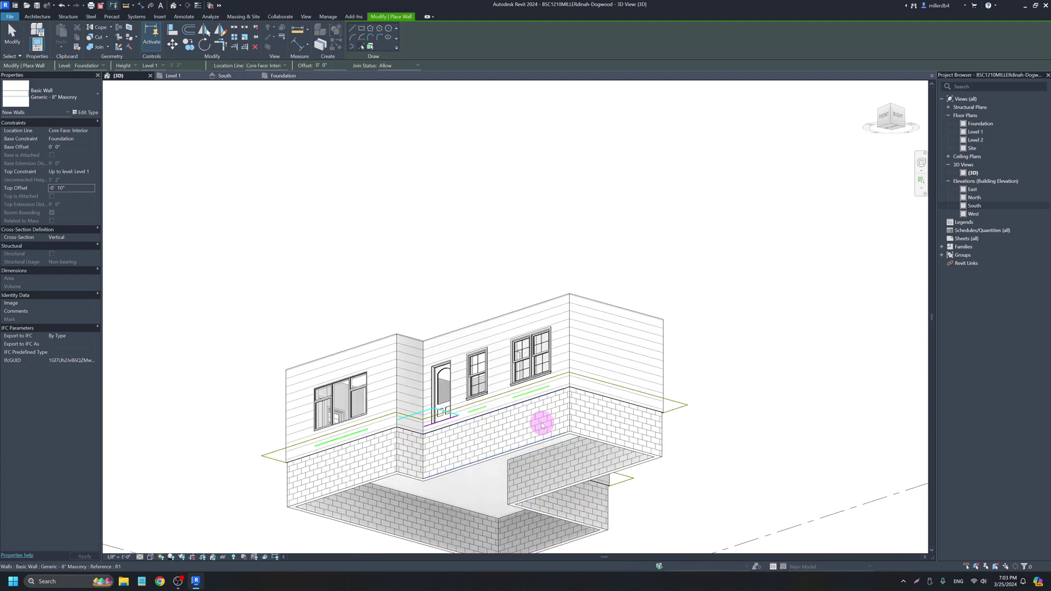
pyautogui.moveTo(547, 417); pyautogui.dragTo(514, 337, button='middle')
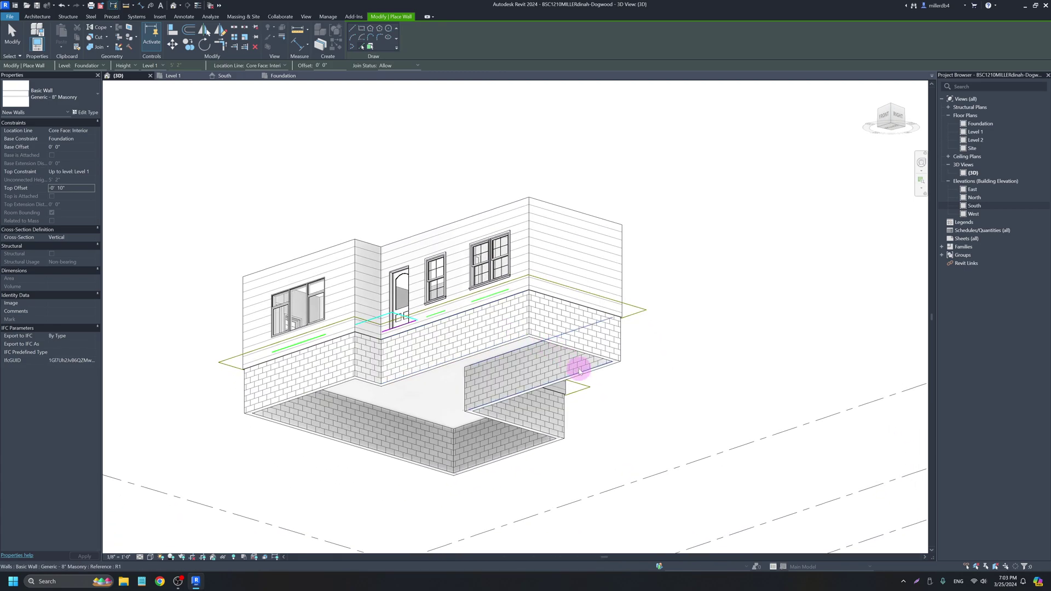
pyautogui.press('Escape')
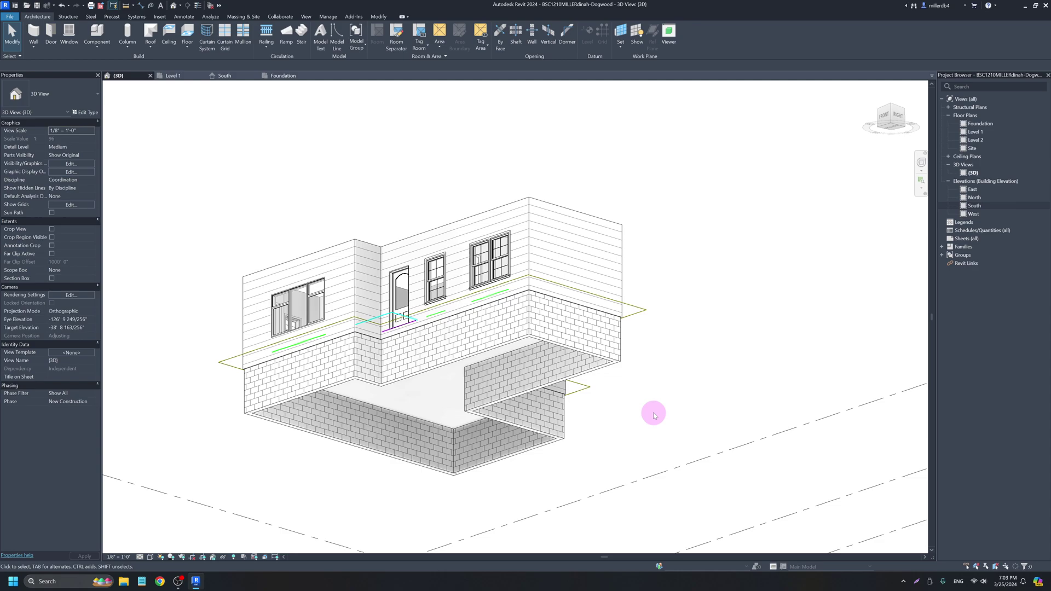
# - Try a Retaining Footing - 24" x 12" x 12" wall foundation under the front wall below the triple window, and undo it
pyautogui.press('t')
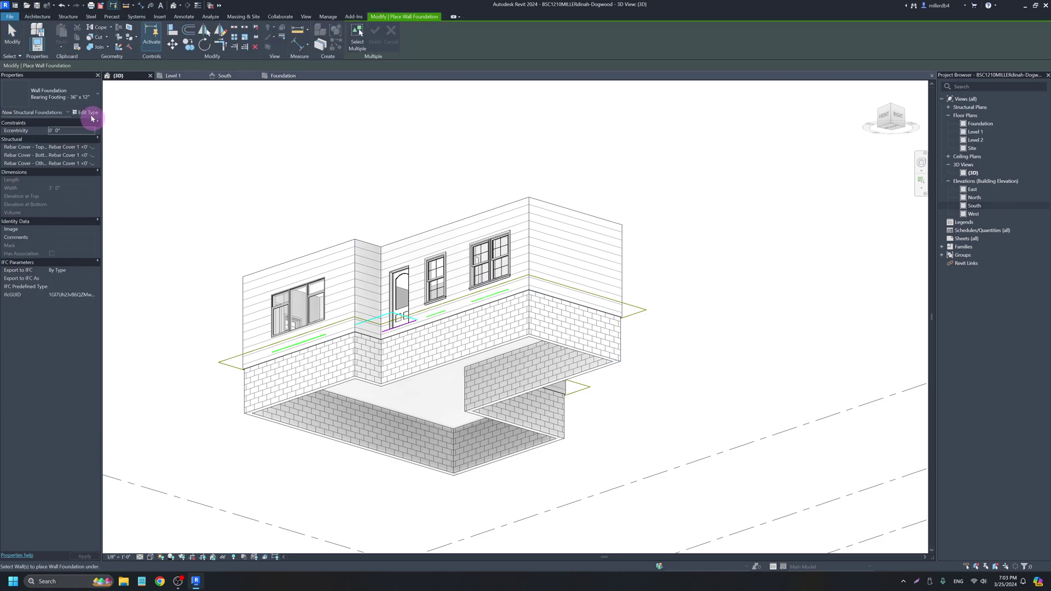
pyautogui.click(76, 98)
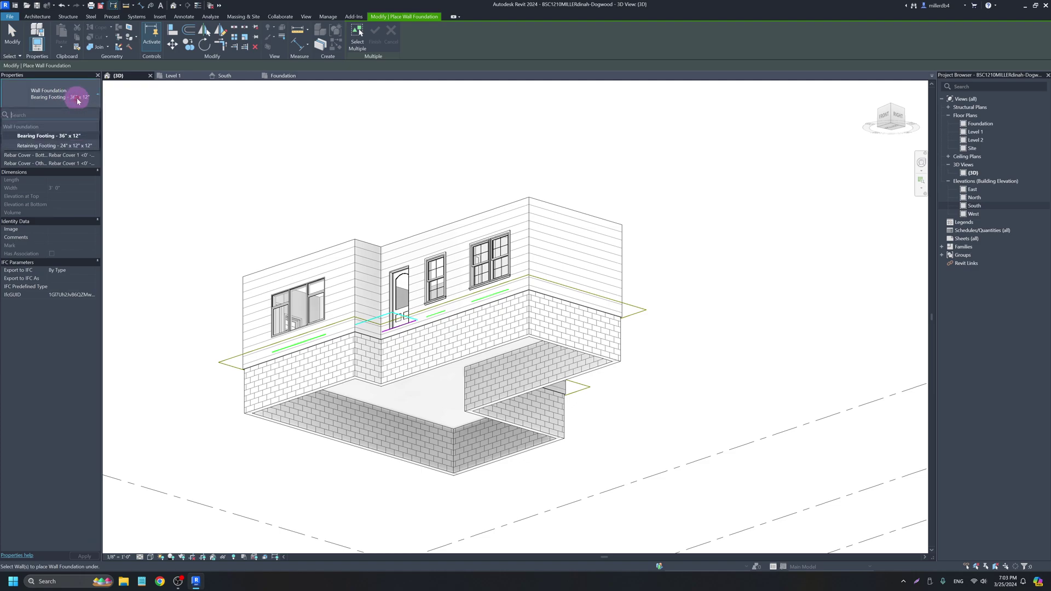
pyautogui.click(67, 146)
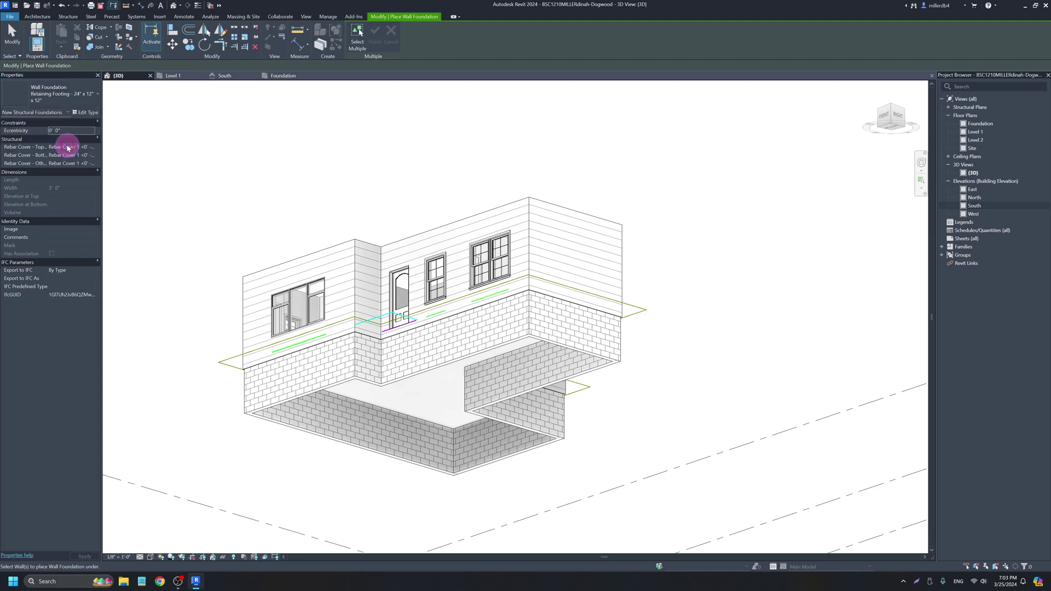
pyautogui.click(268, 405)
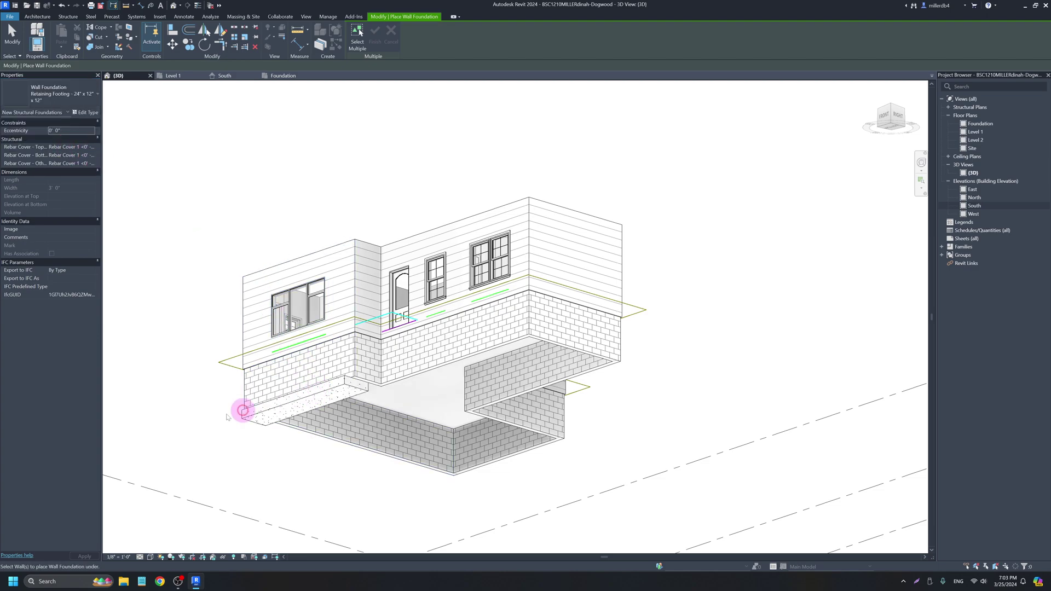
pyautogui.hotkey('ctrl', 'z')
# - Duplicate the Bearing Footing - 36" x 12" type as Bearing Footing - 24" x 12" 2 with a width of 2' 0"
pyautogui.click(77, 99)
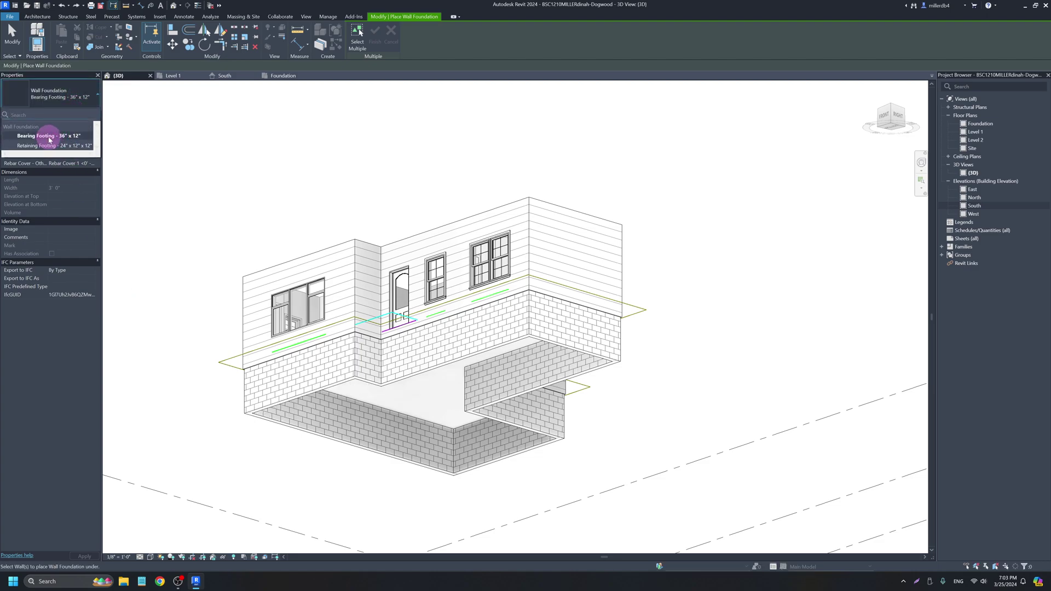
pyautogui.click(50, 139)
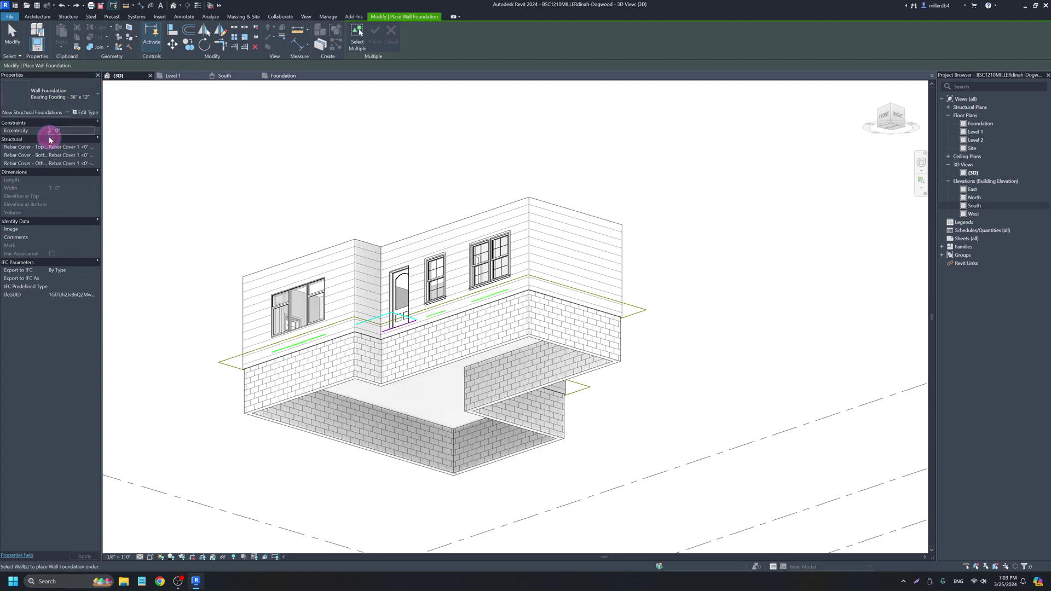
pyautogui.click(81, 114)
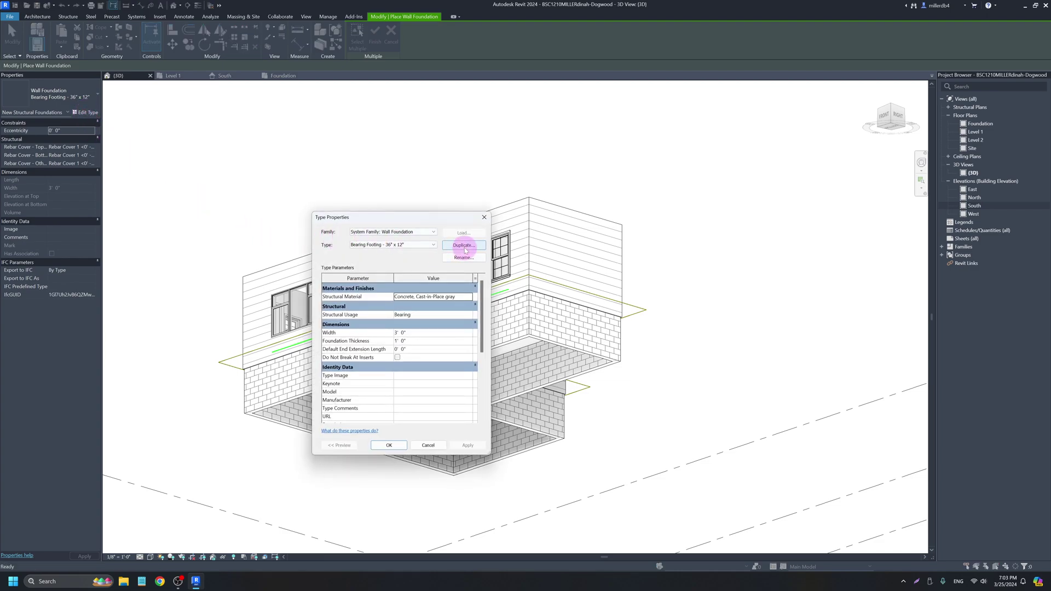
pyautogui.click(465, 247)
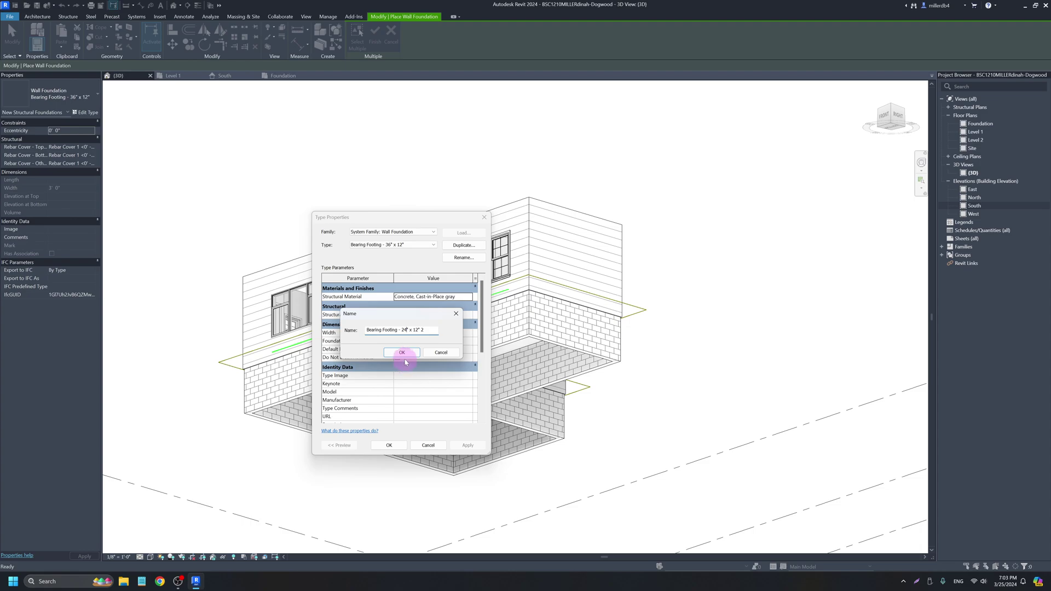
pyautogui.click(410, 353)
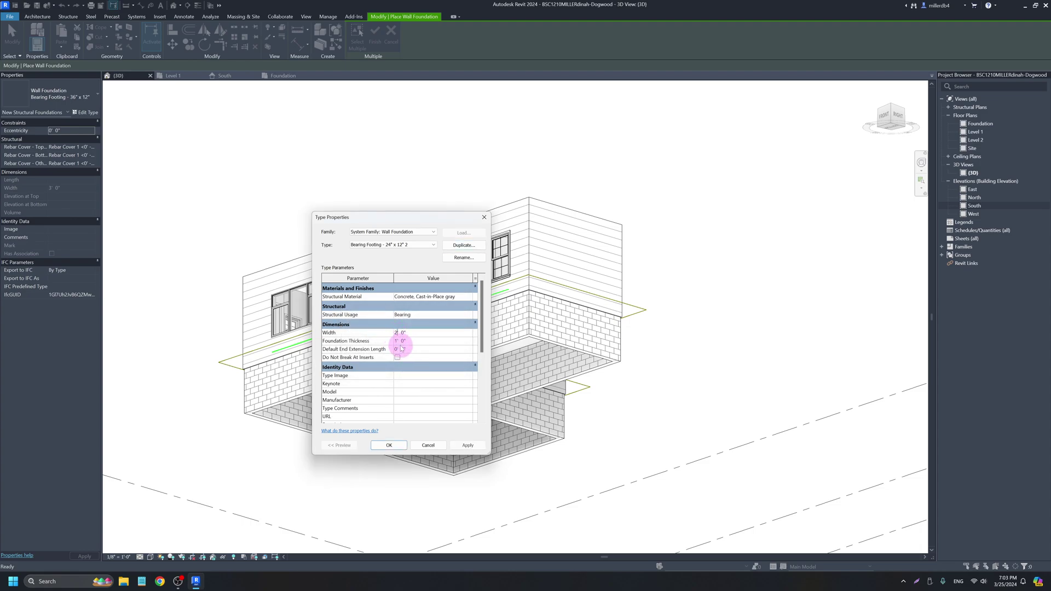
pyautogui.click(389, 446)
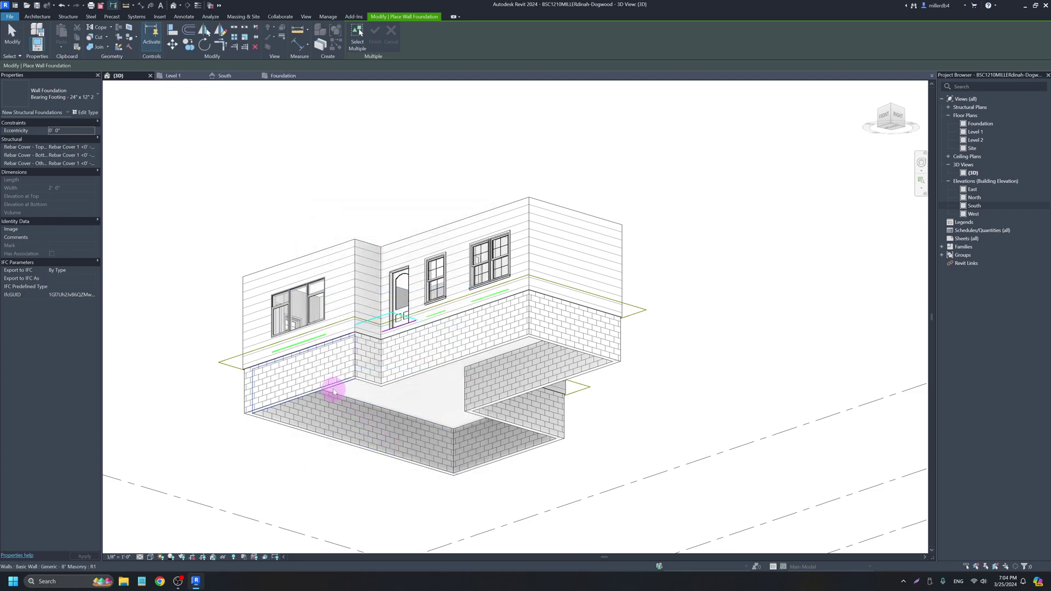
# - Place Bearing Footing - 36" x 12" wall foundations under the entire chain of masonry perimeter walls and examine them from above
pyautogui.click(334, 390)
pyautogui.press('Tab')
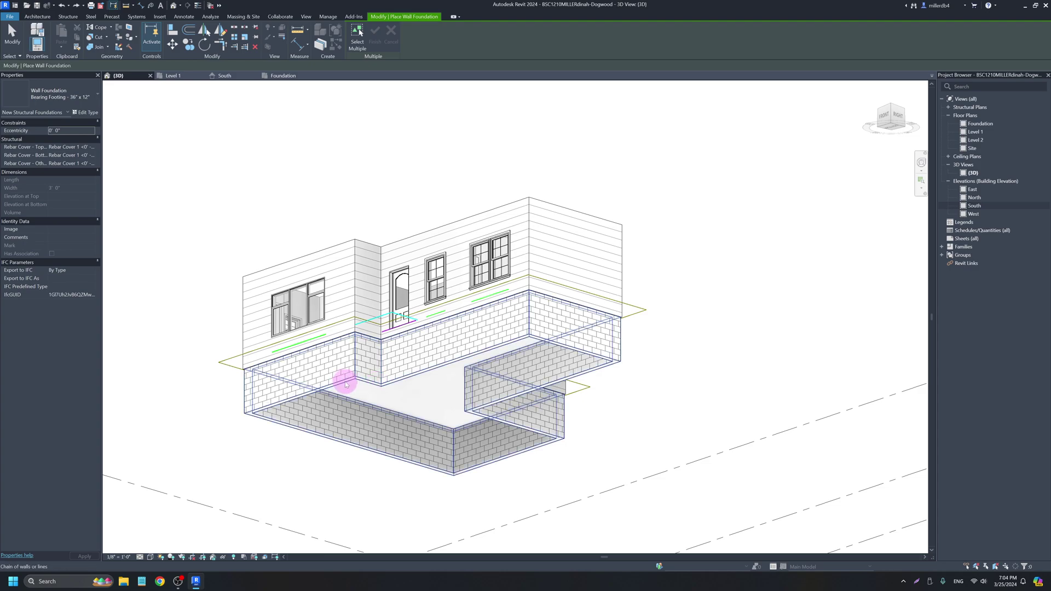
pyautogui.click(345, 385)
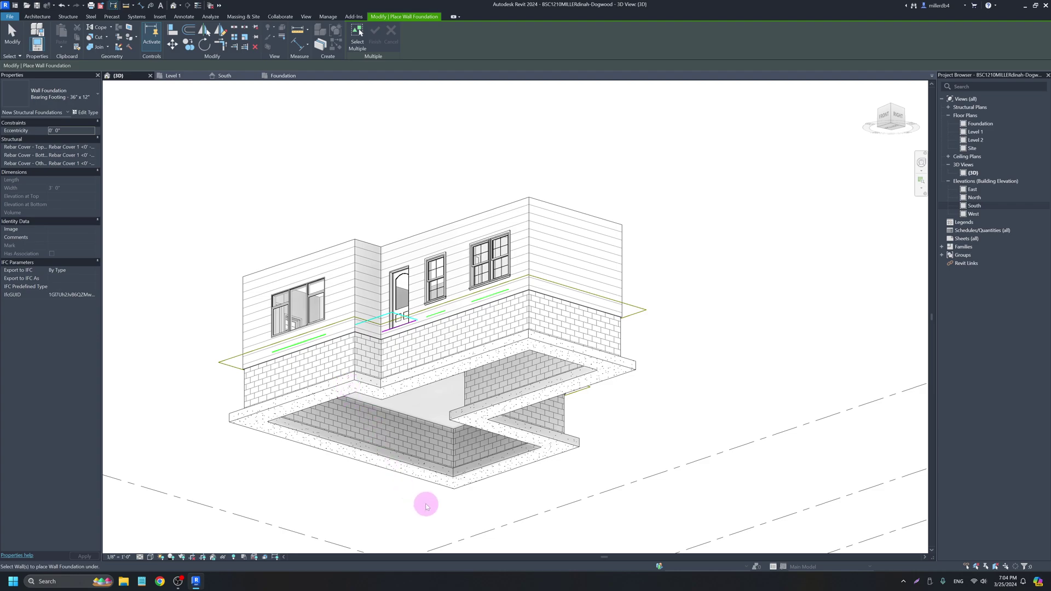
pyautogui.keyDown('shift'); pyautogui.moveTo(435, 453); pyautogui.dragTo(339, 448, button='middle'); pyautogui.keyUp('shift')
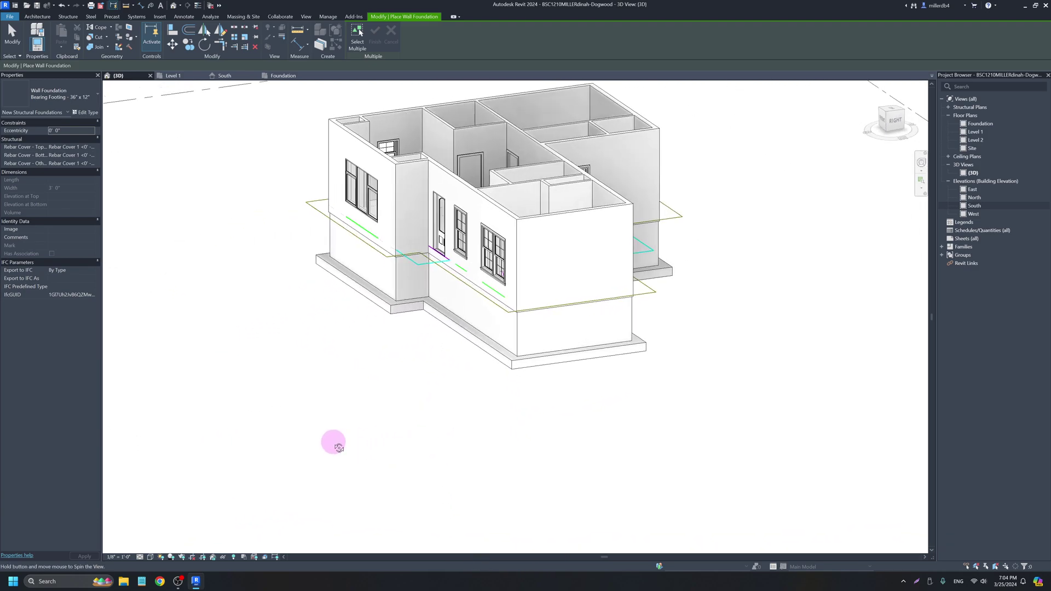
pyautogui.keyDown('shift'); pyautogui.moveTo(370, 362); pyautogui.dragTo(417, 402, button='middle'); pyautogui.keyUp('shift')
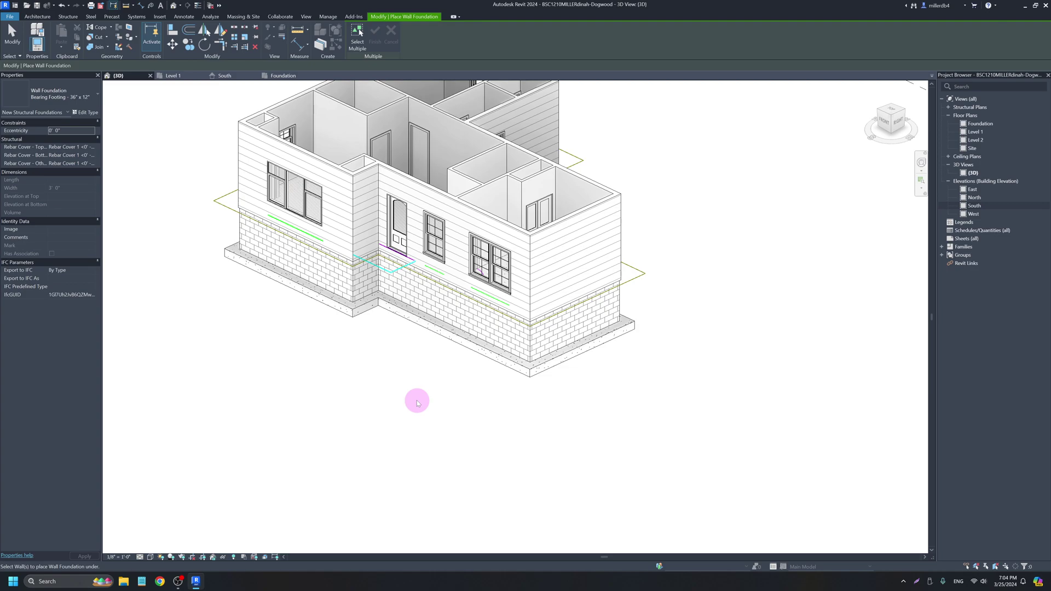
pyautogui.keyDown('shift'); pyautogui.moveTo(379, 312); pyautogui.dragTo(345, 366, button='middle'); pyautogui.keyUp('shift')
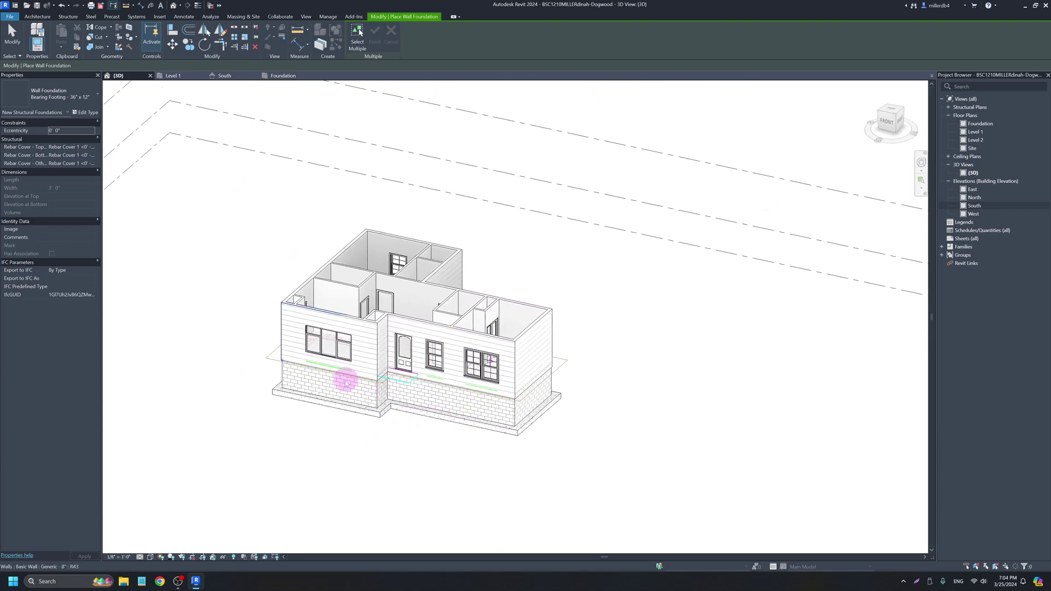
# - In the Level 1 floor plan, start a Roof by Footprint using the Wood Rafter 8" - Asphalt Shingle - Insulated type
pyautogui.doubleClick(975, 133)
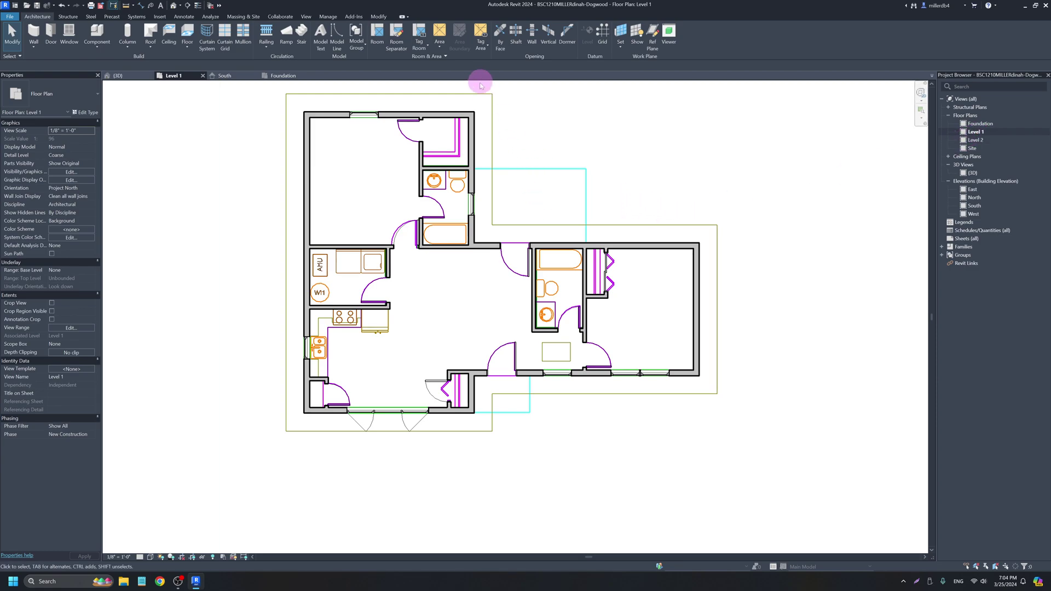
pyautogui.scroll(1, 469, 97)
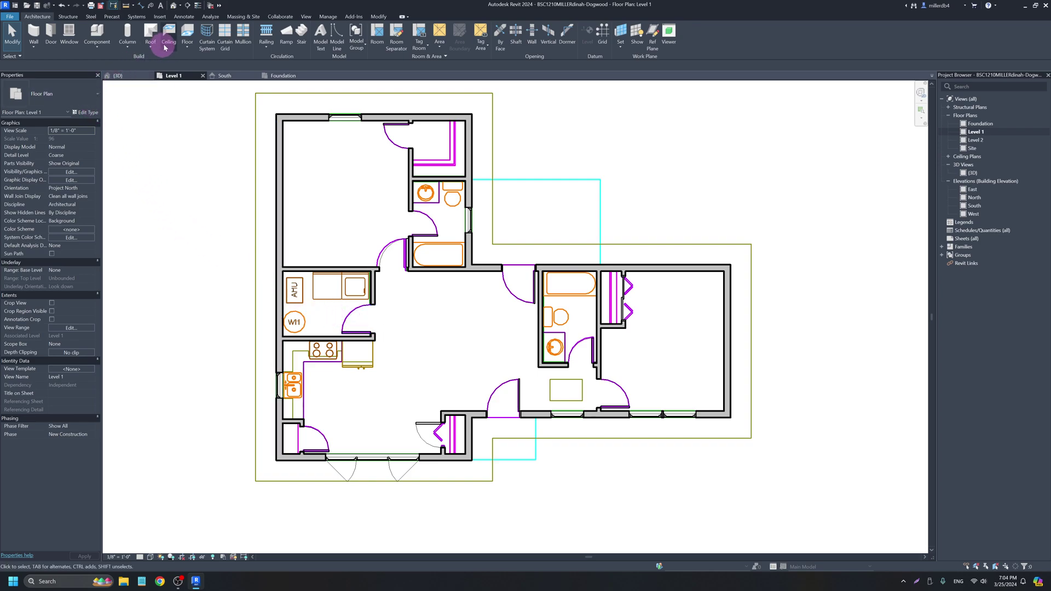
pyautogui.click(153, 32)
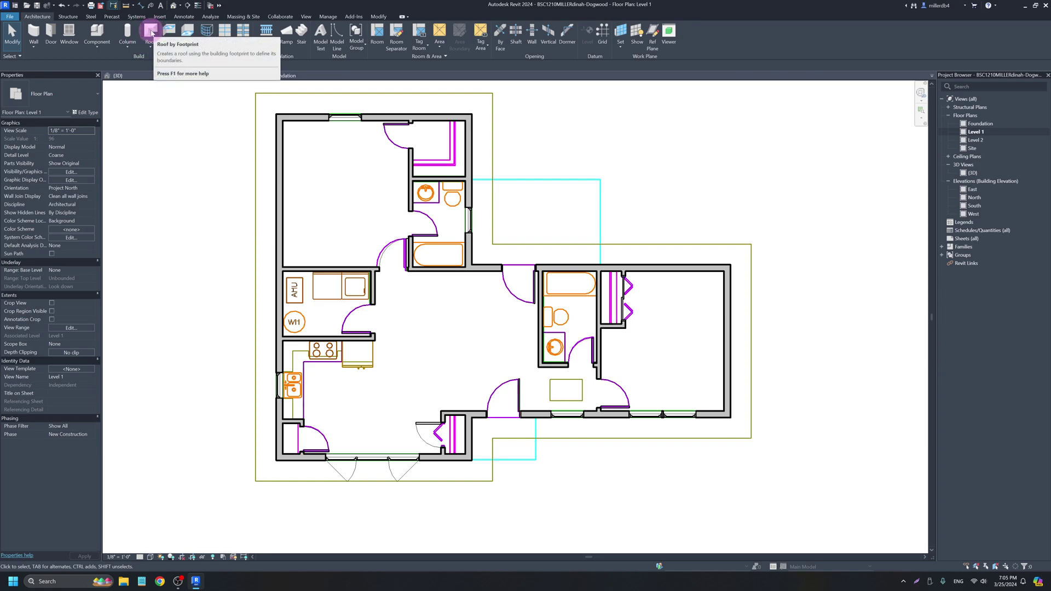
pyautogui.click(152, 33)
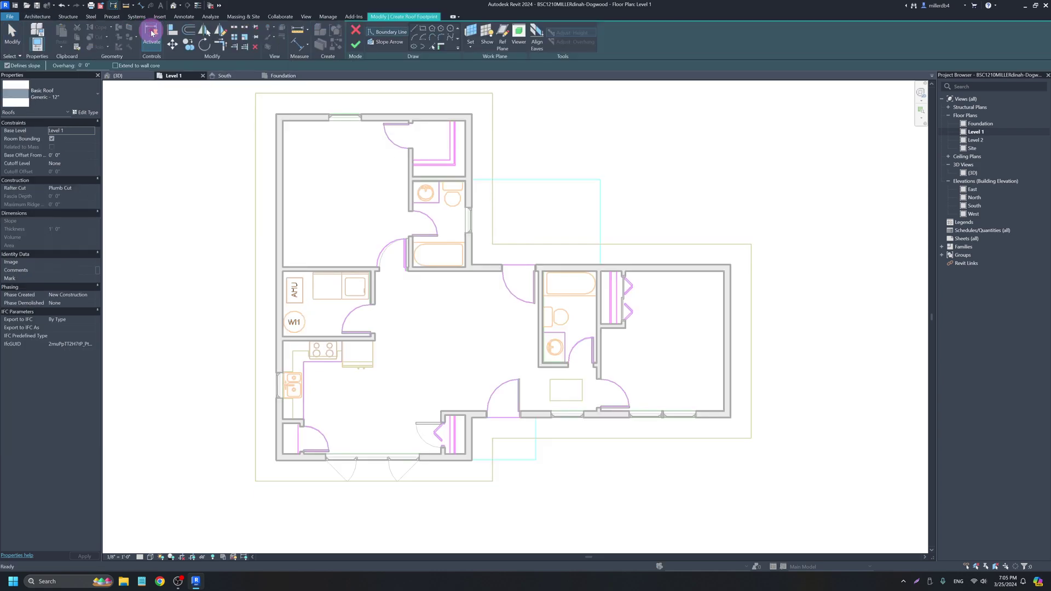
pyautogui.scroll(-2, 235, 211)
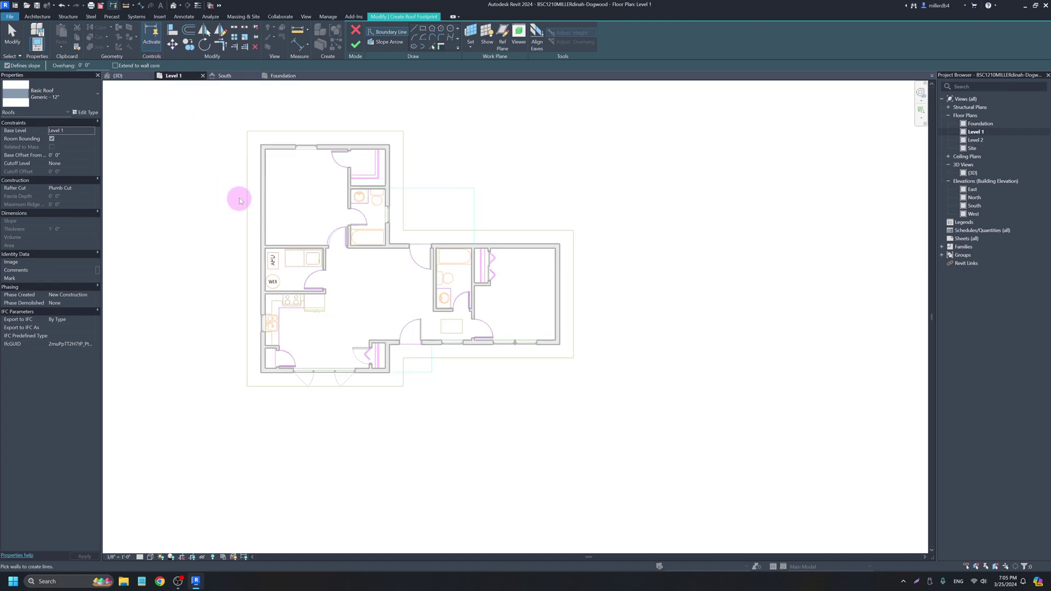
pyautogui.click(80, 97)
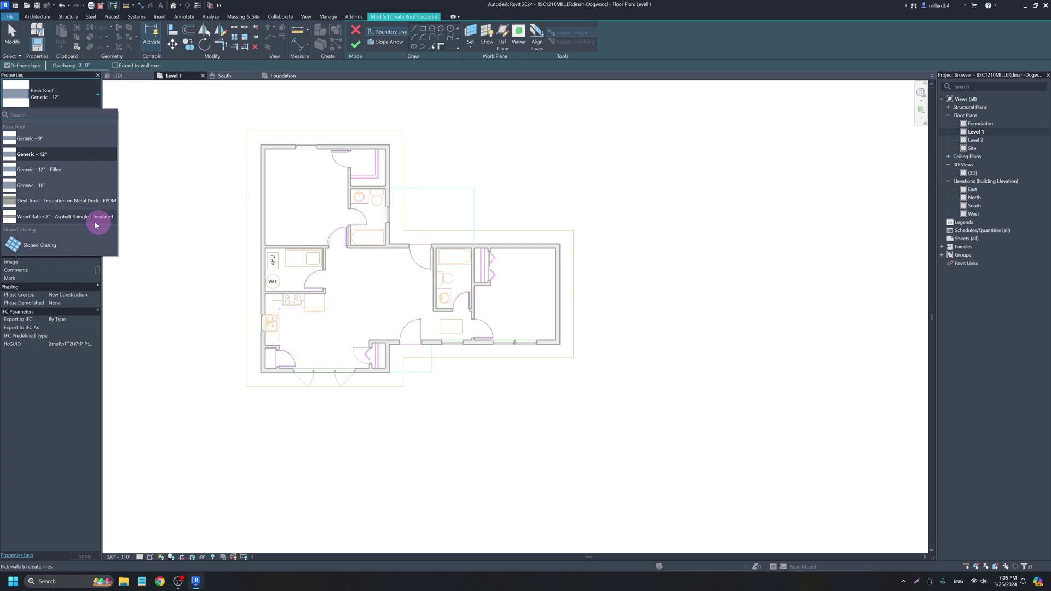
pyautogui.click(50, 217)
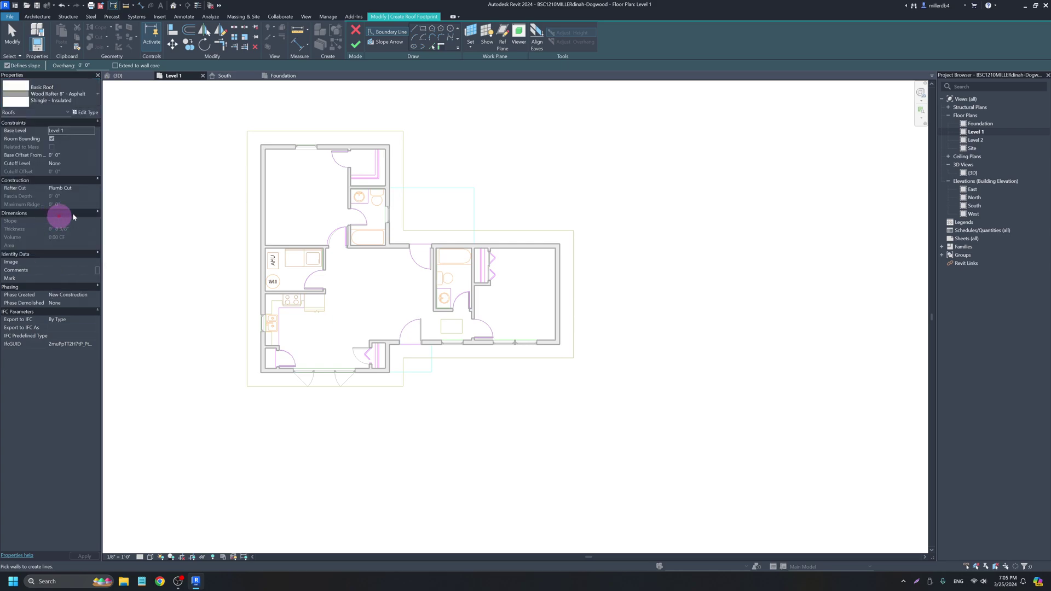
# - Sketch a rectangular roof boundary about 22' by 36' along the overhang outline of the west wing and finish the footprint
pyautogui.click(425, 30)
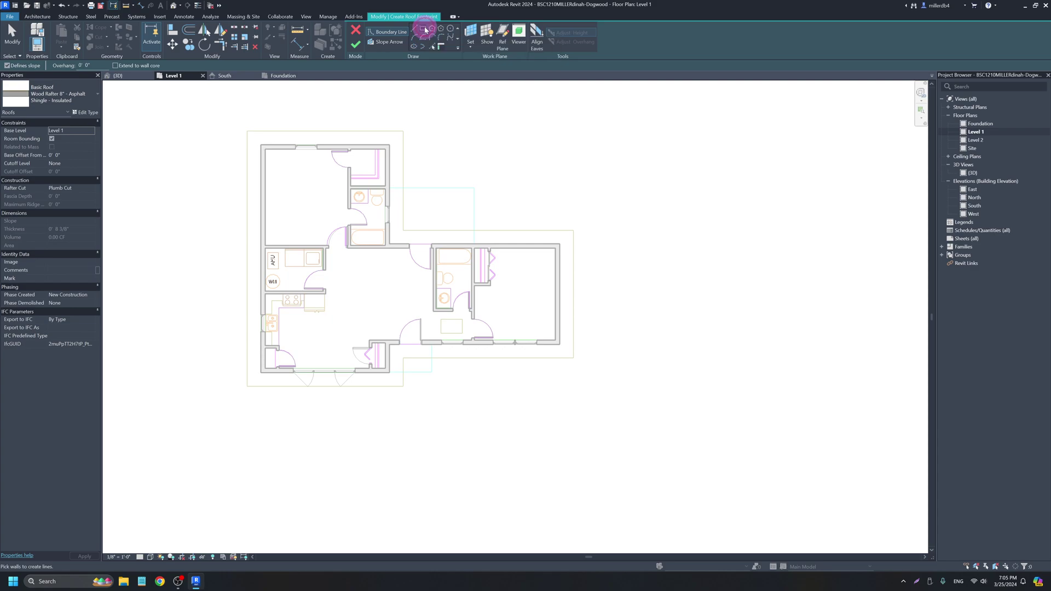
pyautogui.click(247, 131)
pyautogui.click(402, 387)
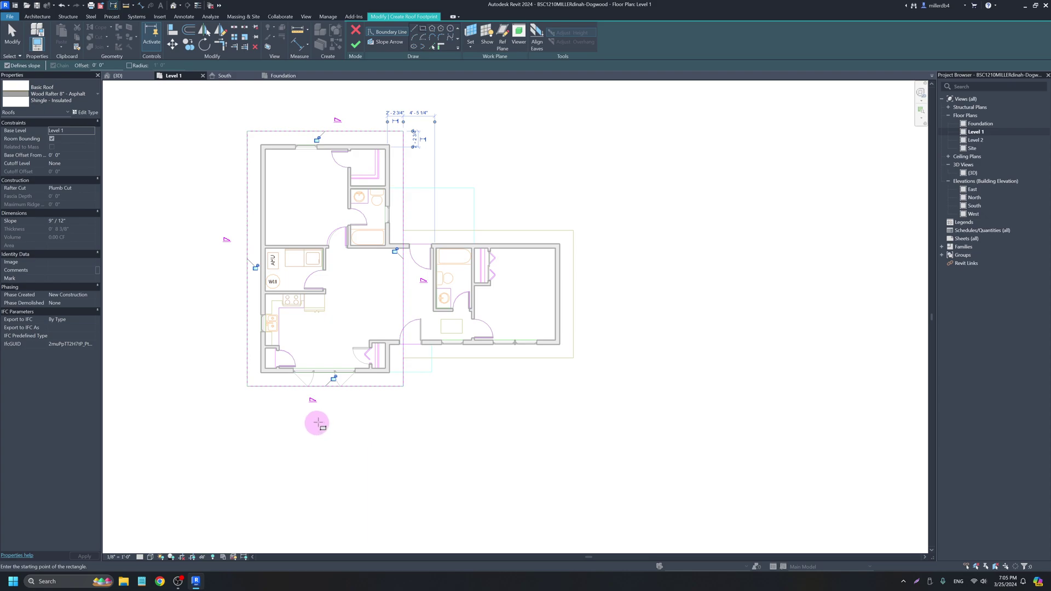
pyautogui.click(356, 44)
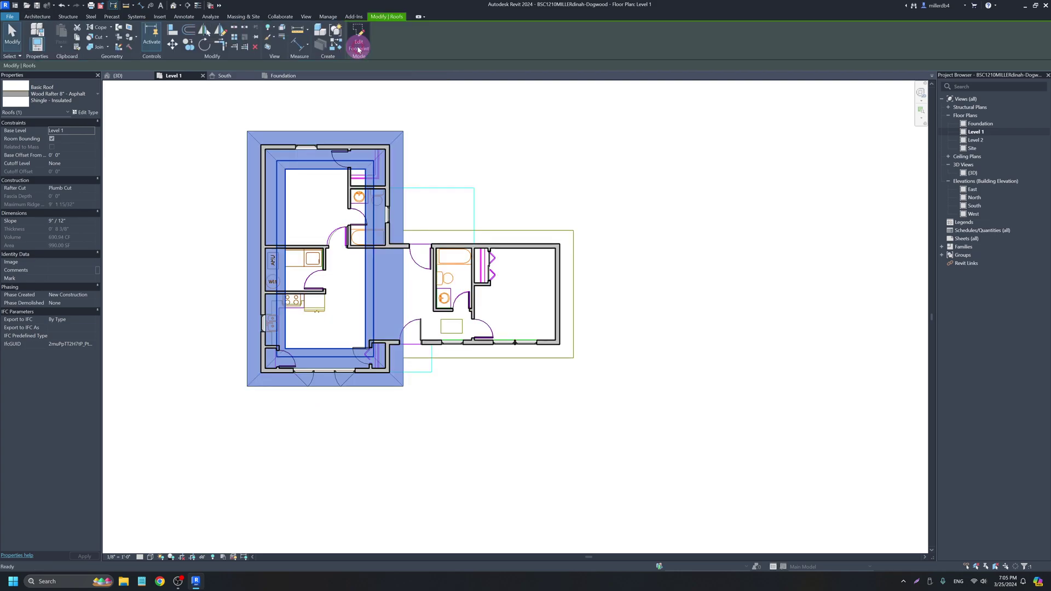
# - Open the default 3D view and set the new roof's base level to Level 2
pyautogui.click(173, 6)
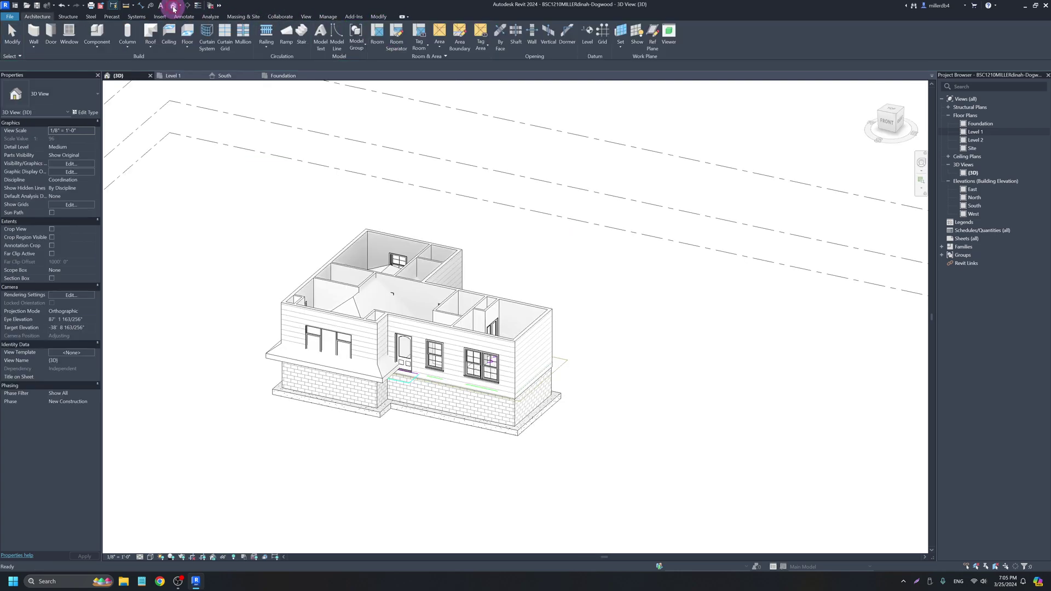
pyautogui.keyDown('shift'); pyautogui.moveTo(375, 375); pyautogui.dragTo(387, 277, button='middle'); pyautogui.keyUp('shift')
pyautogui.click(411, 298)
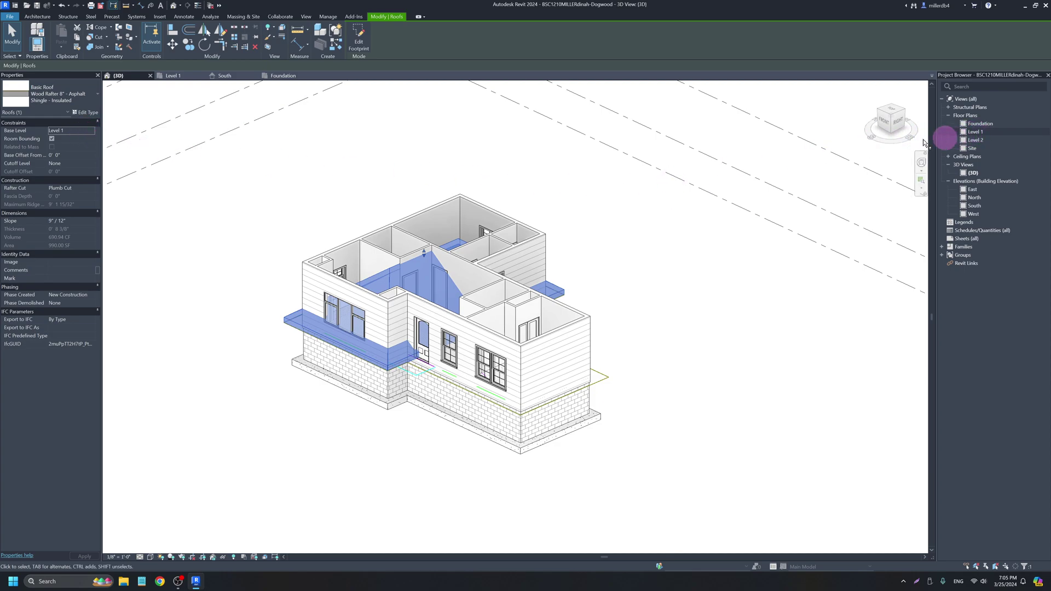
pyautogui.click(91, 132)
pyautogui.click(75, 153)
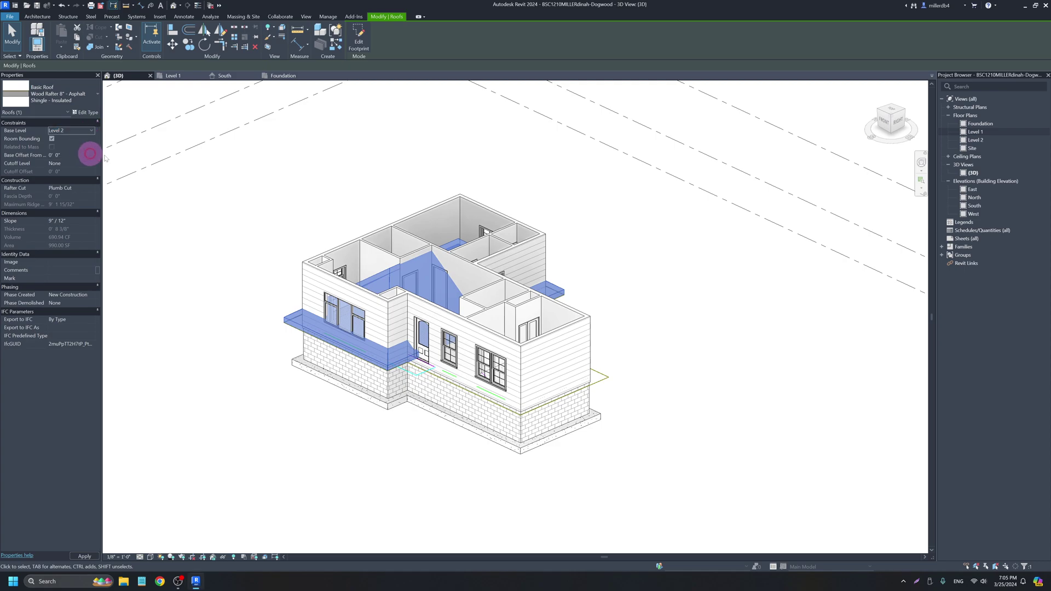
pyautogui.click(243, 168)
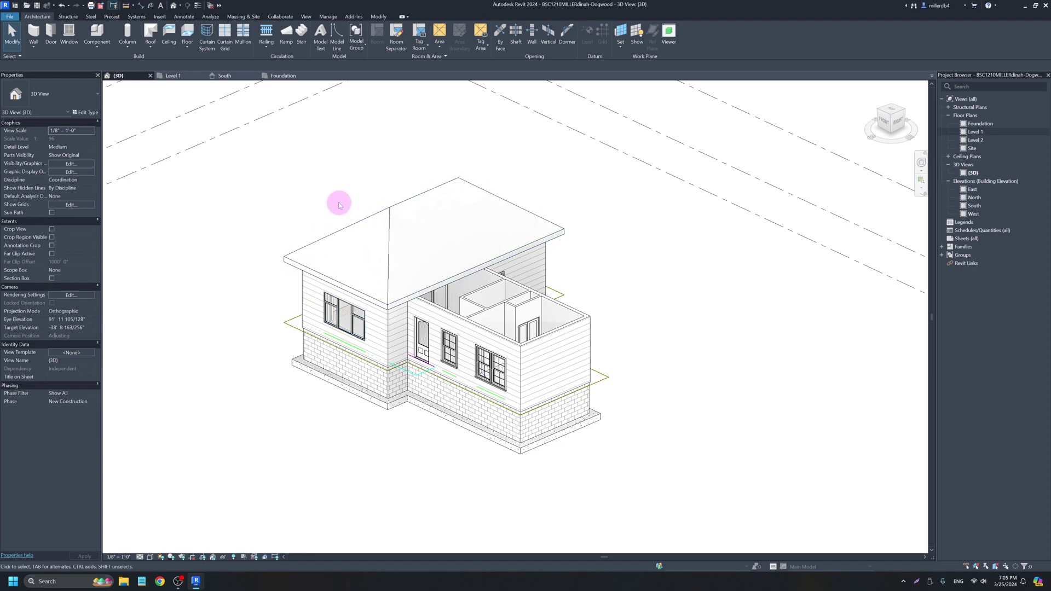
# - Edit the roof's footprint and make its two short end edges, front and back, non-slope-defining
pyautogui.click(390, 208)
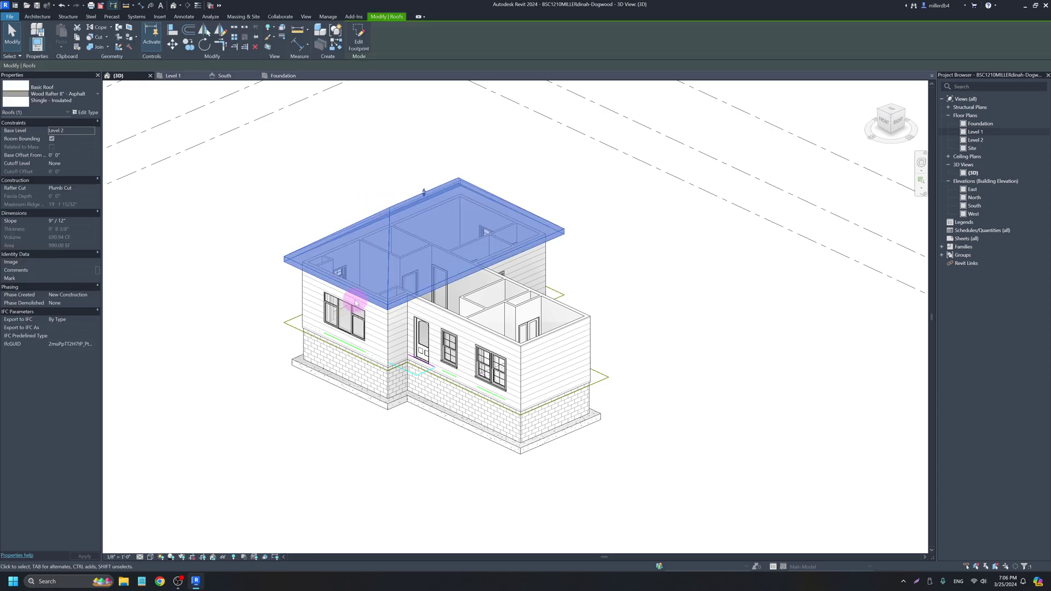
pyautogui.click(359, 37)
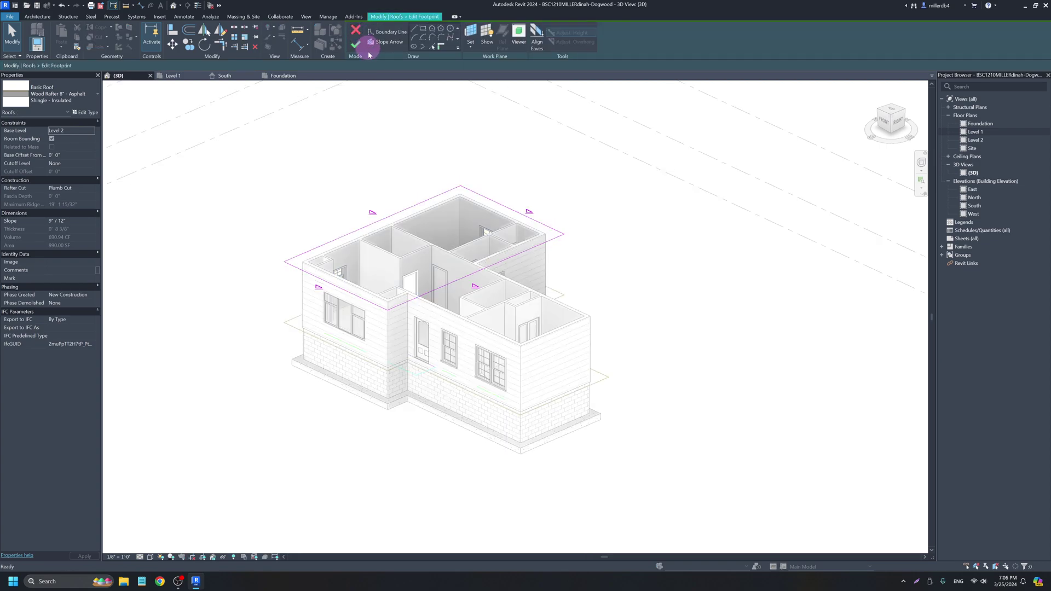
pyautogui.click(338, 291)
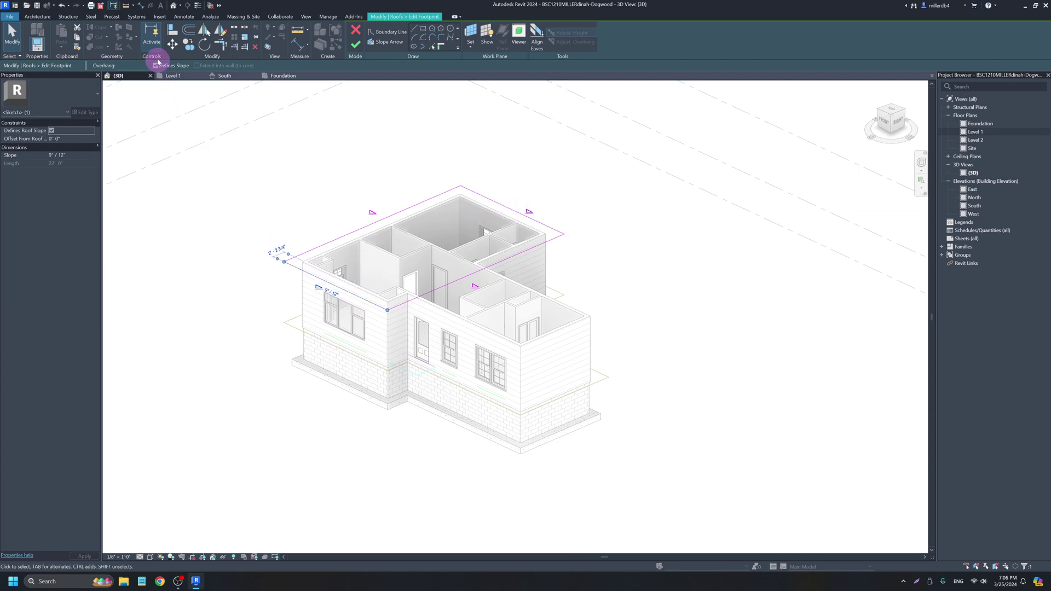
pyautogui.click(499, 207)
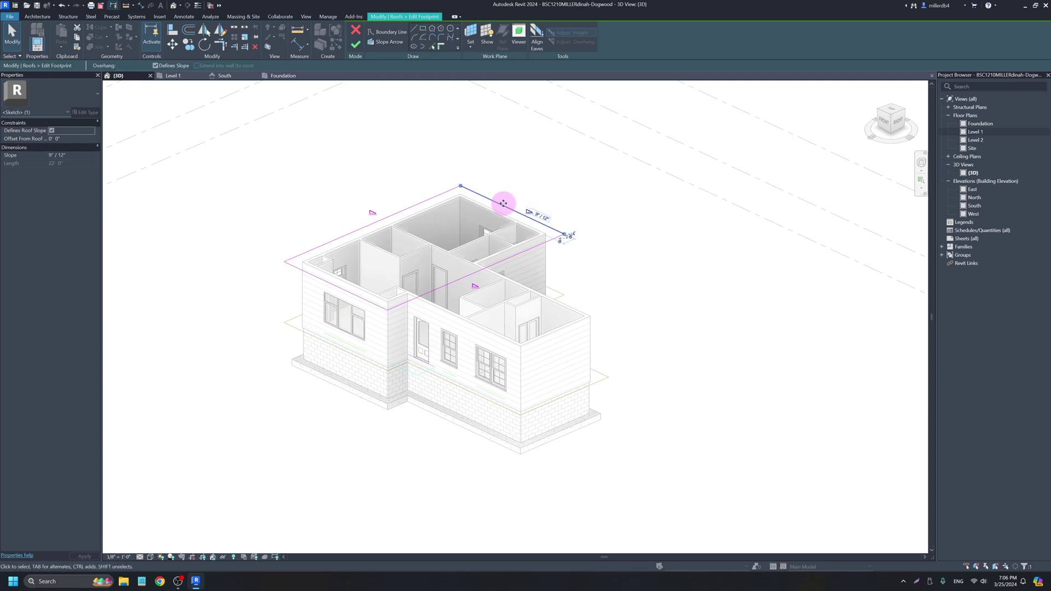
pyautogui.click(52, 131)
pyautogui.click(219, 179)
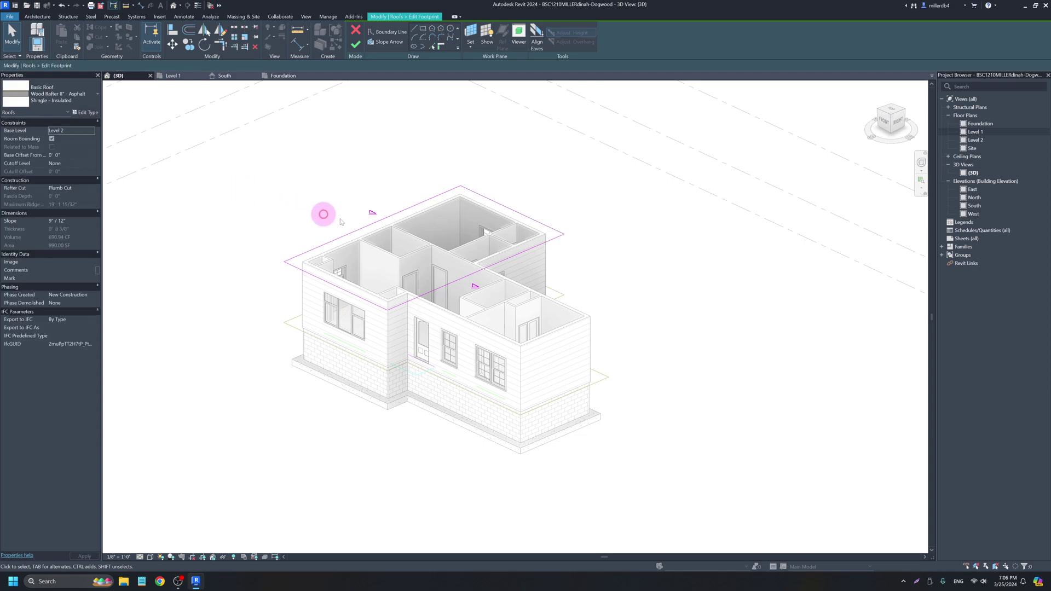
# - Set the slope of the footprint's two long edges to 8" / 12", finish the roof edit, and examine the gable
pyautogui.click(367, 230)
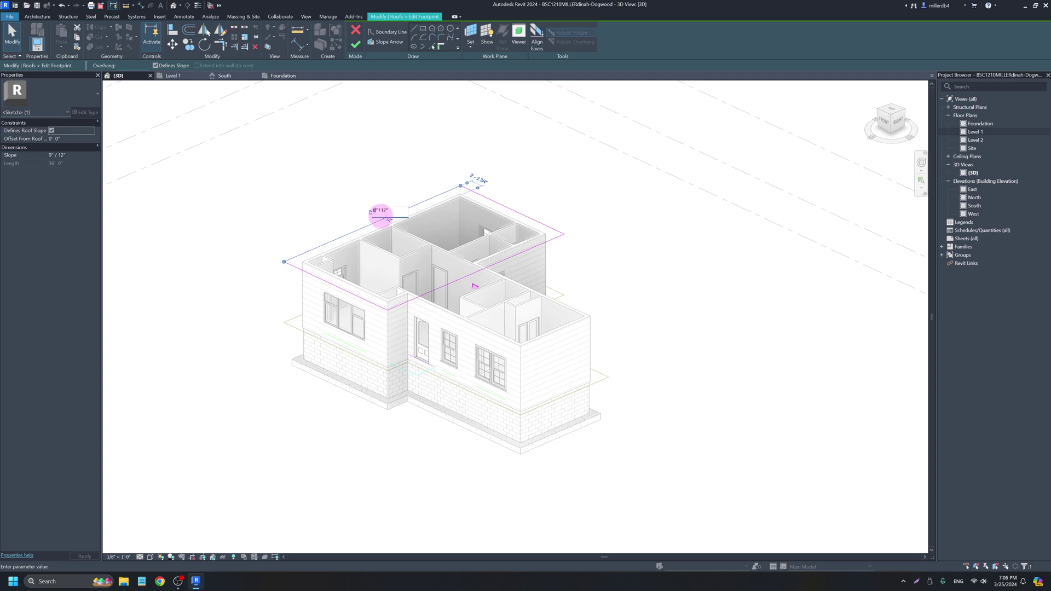
pyautogui.click(446, 284)
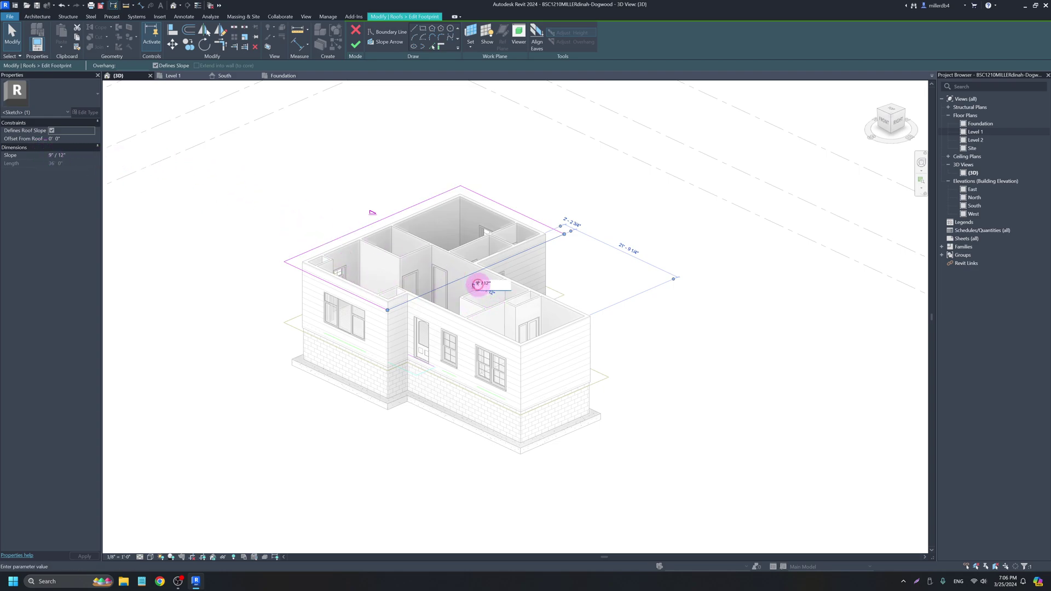
pyautogui.press('Return')
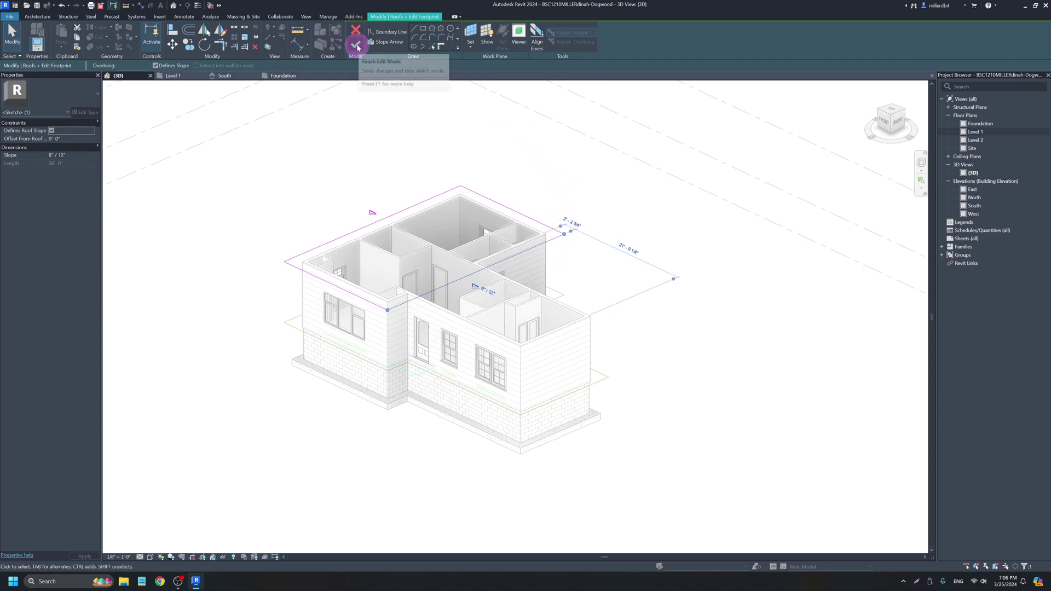
pyautogui.click(356, 46)
pyautogui.click(286, 427)
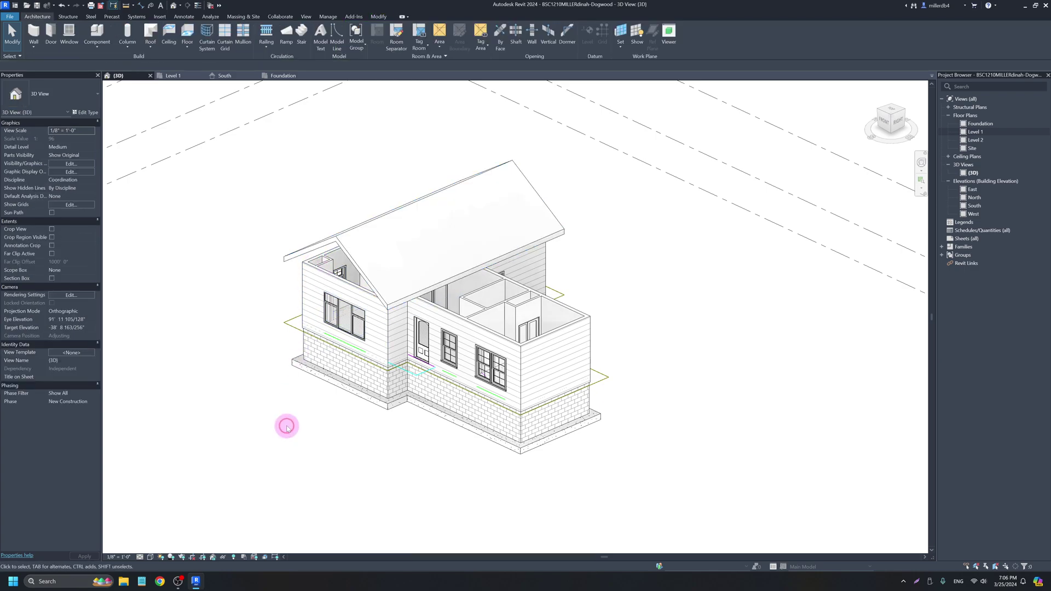
pyautogui.keyDown('shift'); pyautogui.moveTo(312, 328); pyautogui.dragTo(516, 323, button='middle'); pyautogui.keyUp('shift')
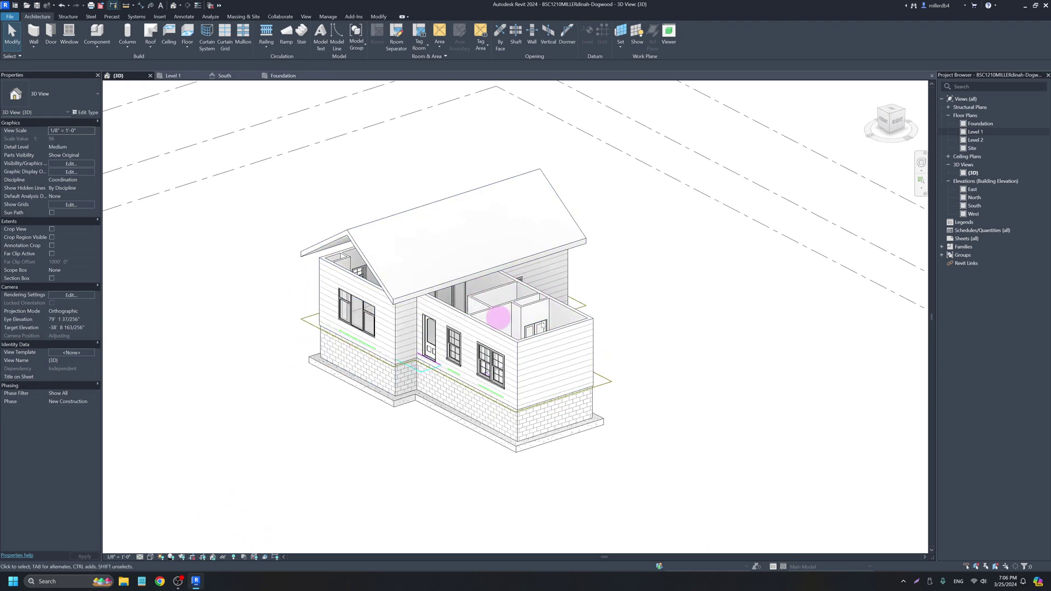
# - Open the Level 1 floor plan and start a roof by footprint with its base level set to Level 2
pyautogui.doubleClick(976, 133)
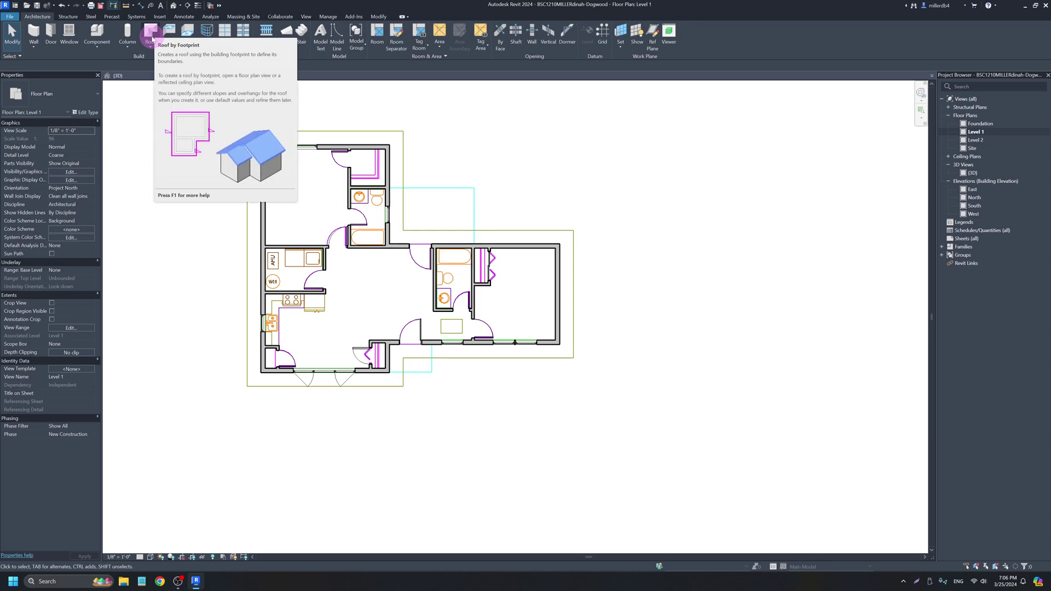
pyautogui.click(151, 34)
pyautogui.click(62, 133)
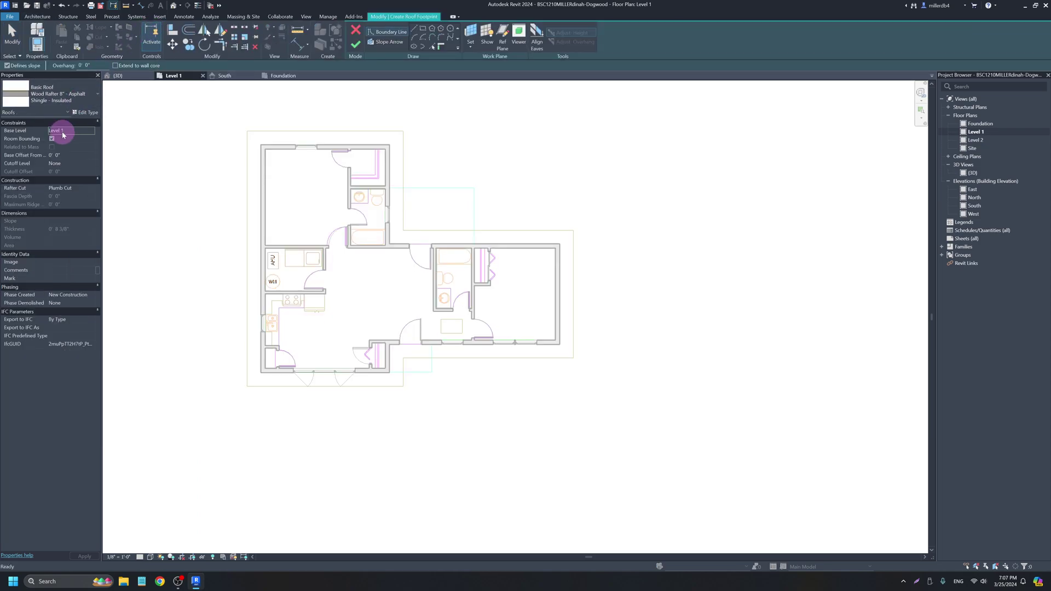
pyautogui.click(69, 132)
pyautogui.click(91, 133)
pyautogui.click(56, 153)
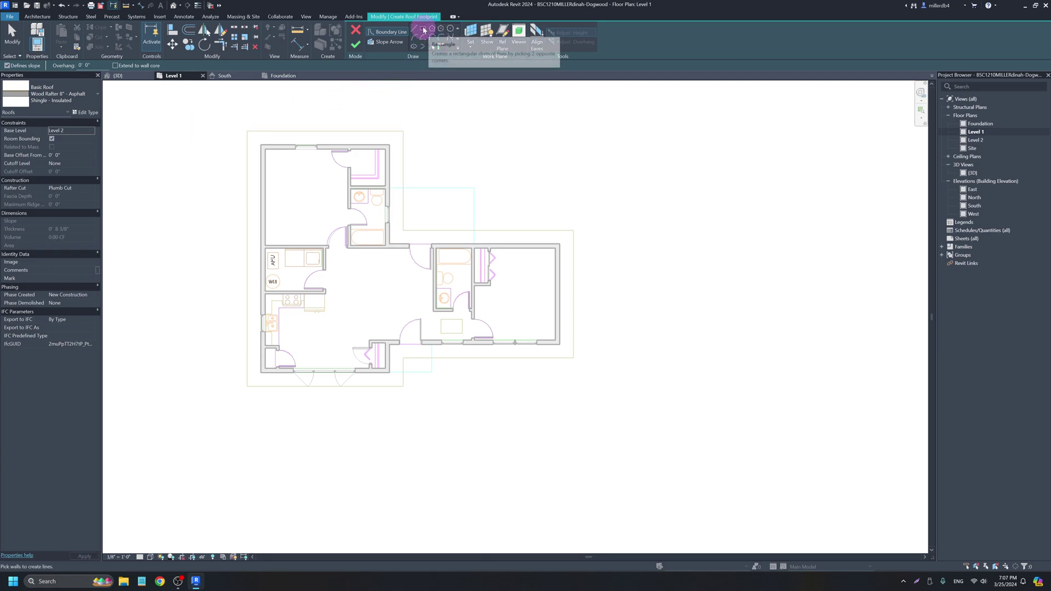
# - Sketch a rectangular roof boundary about 17'-8" by 18' along the east wing's overhang outline
pyautogui.click(423, 30)
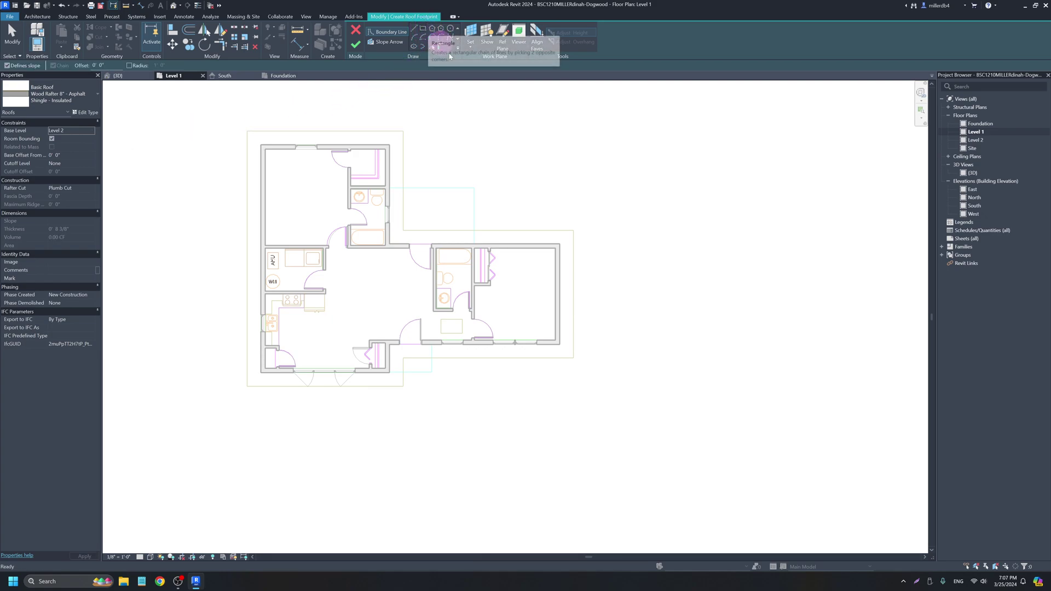
pyautogui.click(573, 230)
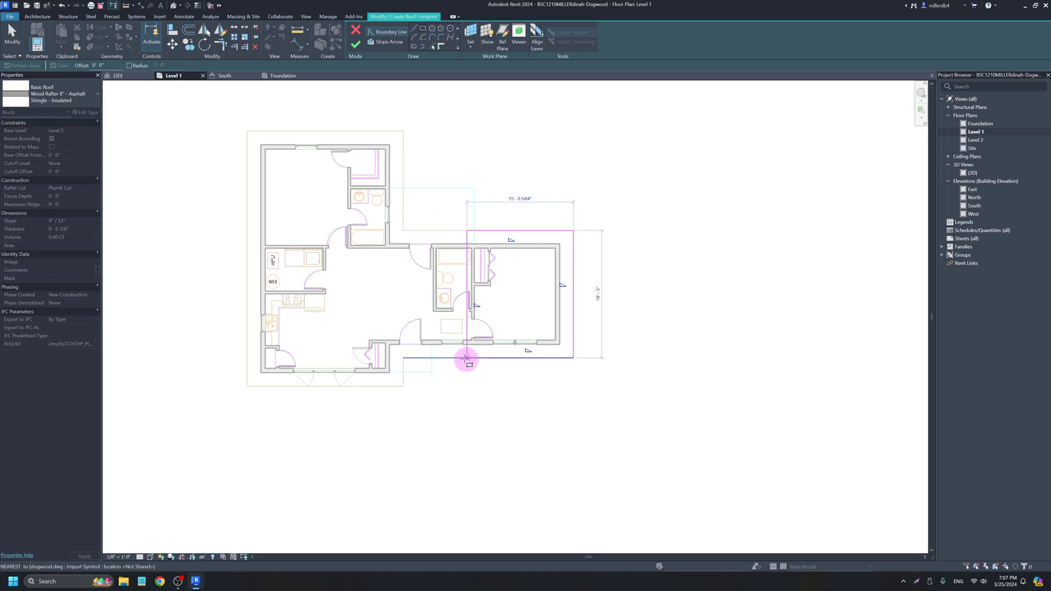
pyautogui.click(447, 358)
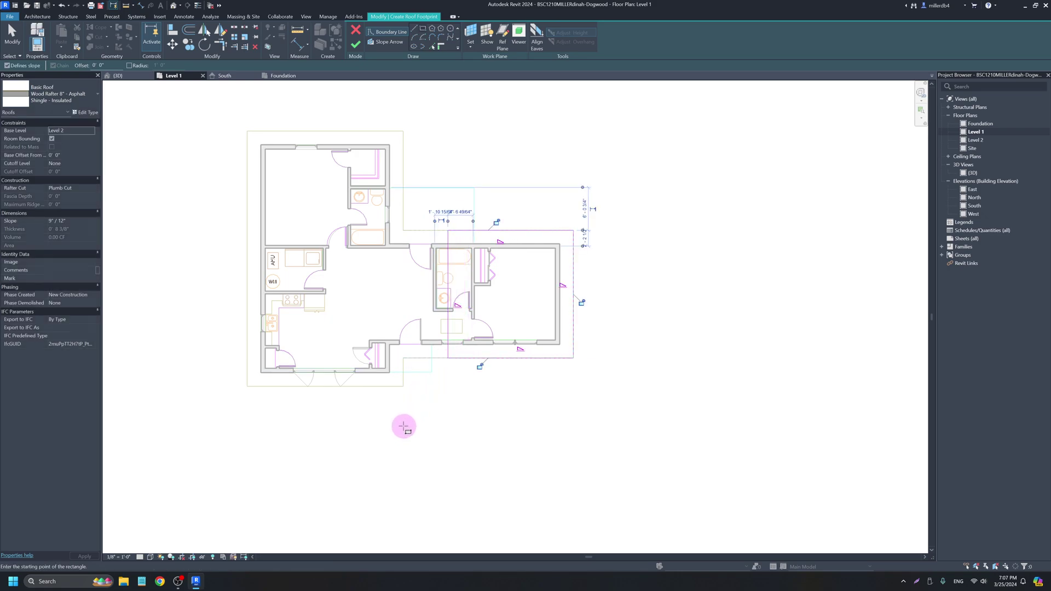
pyautogui.press('Escape')
pyautogui.press('Escape')
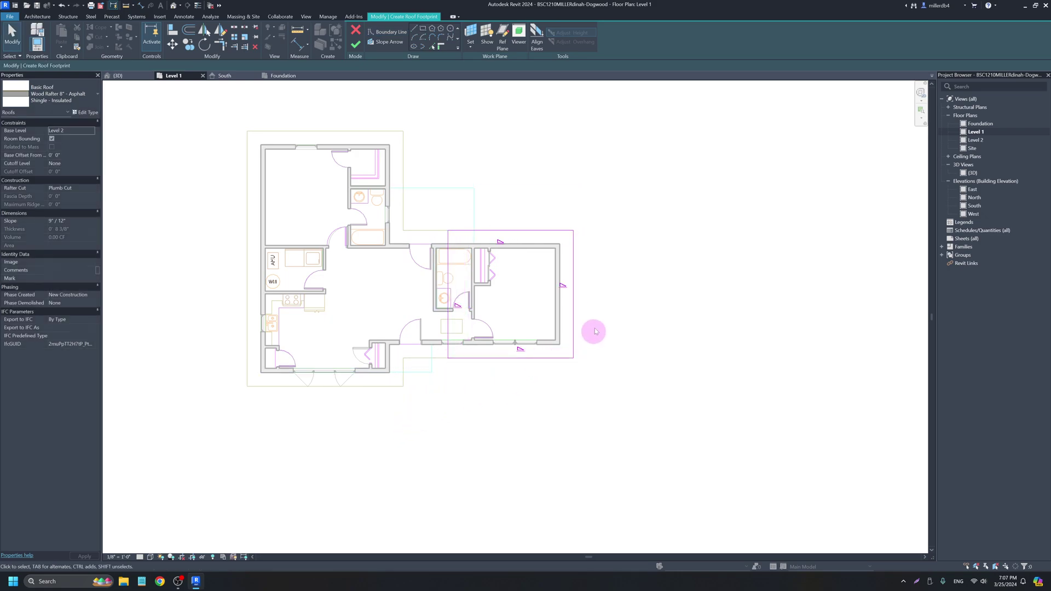
# - Make the boundary's east and west edges non-slope-defining, and finish the roof with its north and south edges sloped 8" / 12"
pyautogui.moveTo(631, 316); pyautogui.dragTo(435, 292)
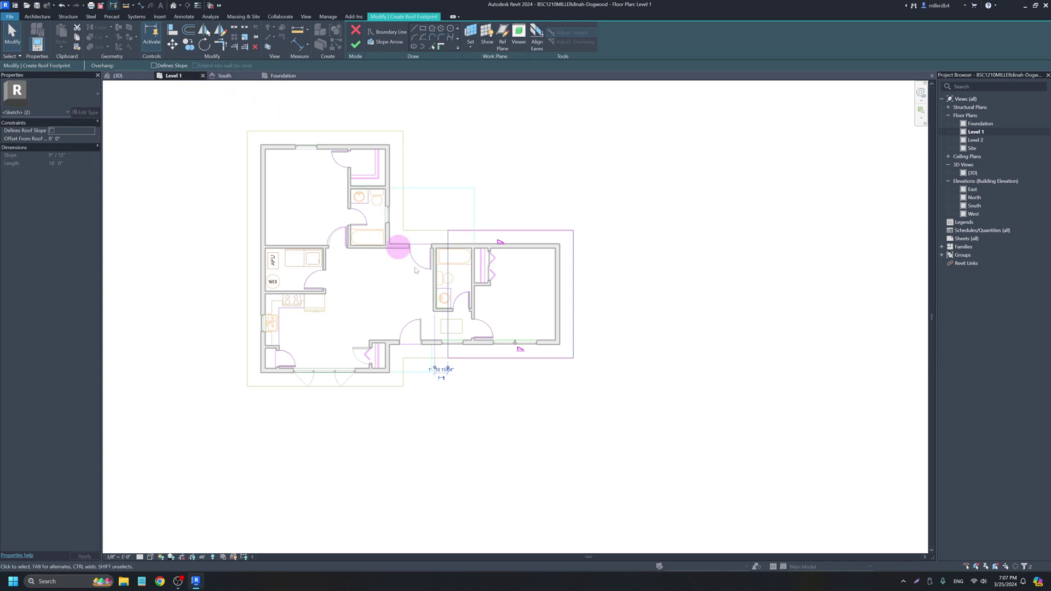
pyautogui.click(490, 398)
pyautogui.moveTo(515, 413)
pyautogui.mouseDown()
pyautogui.moveTo(494, 355)
pyautogui.moveTo(485, 198)
pyautogui.mouseUp()
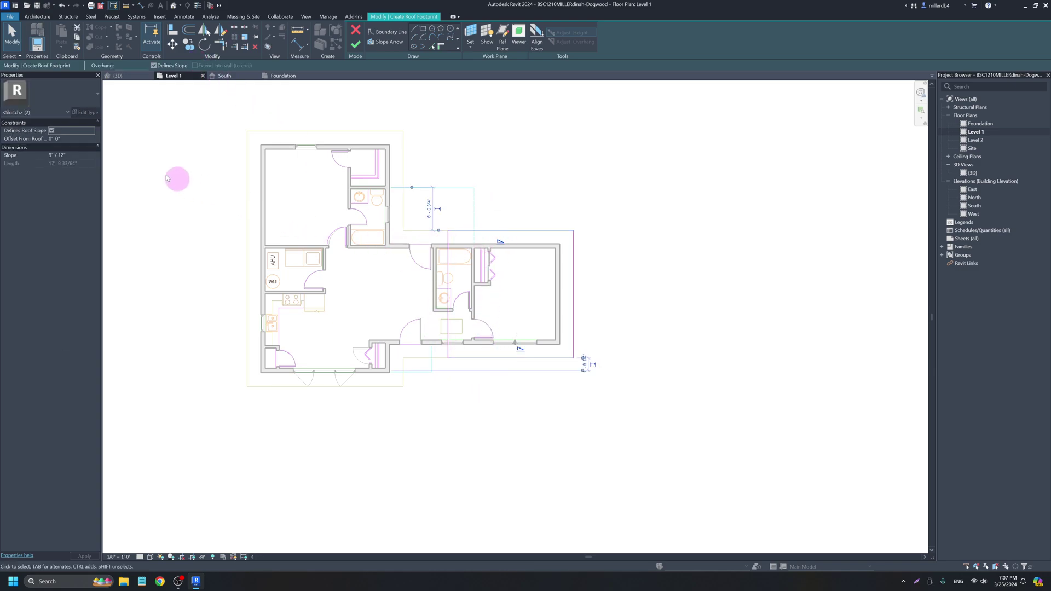
pyautogui.click(52, 156)
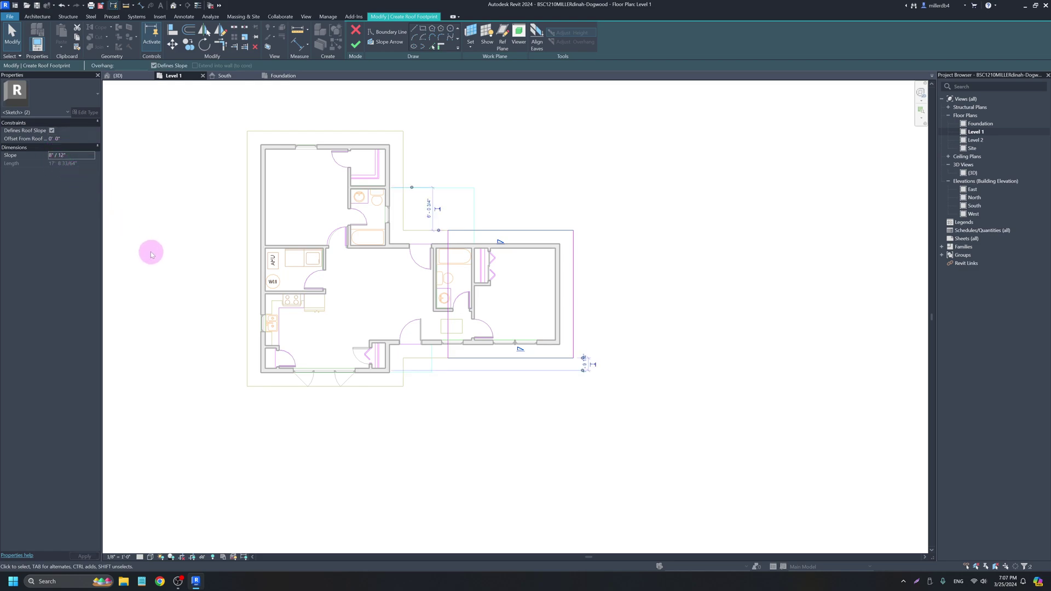
pyautogui.click(353, 46)
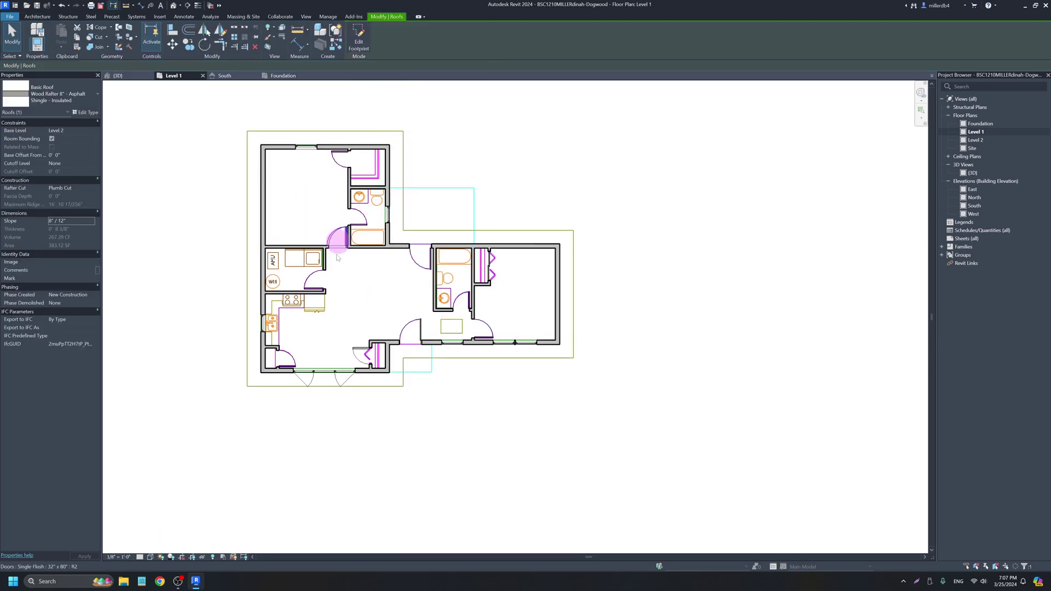
# - Open the 3D view and join the inner end of the east wing roof to the west wing roof's slope
pyautogui.click(173, 6)
pyautogui.keyDown('shift'); pyautogui.moveTo(477, 350); pyautogui.dragTo(517, 348, button='middle'); pyautogui.keyUp('shift')
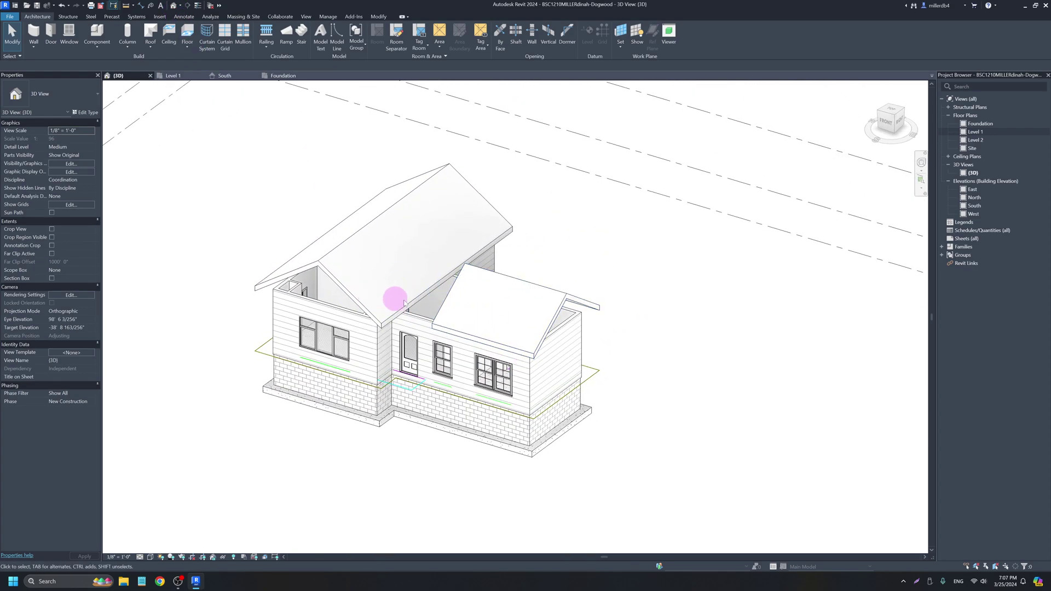
pyautogui.click(441, 314)
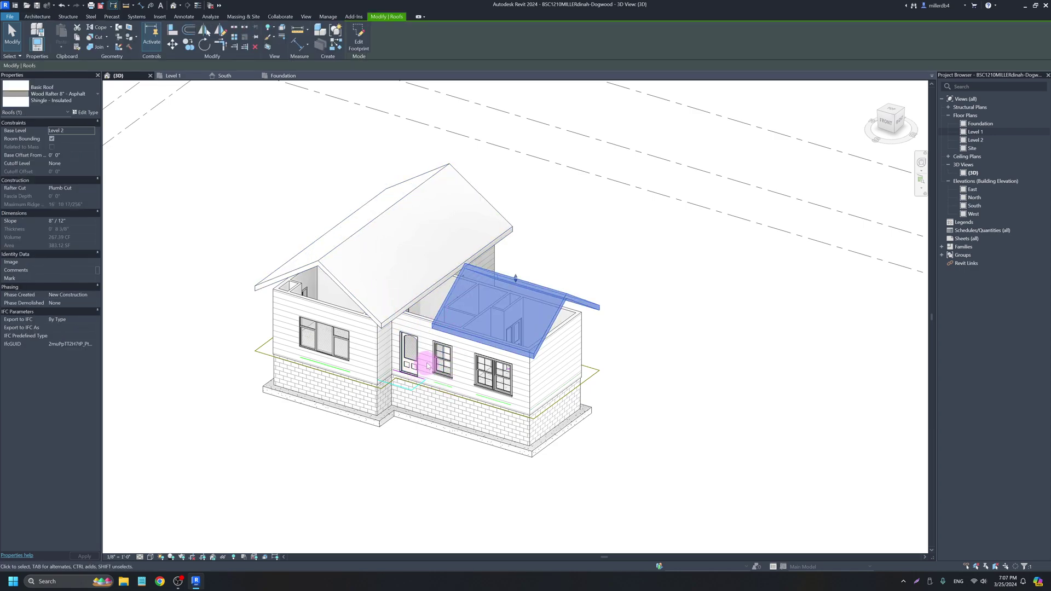
pyautogui.click(423, 320)
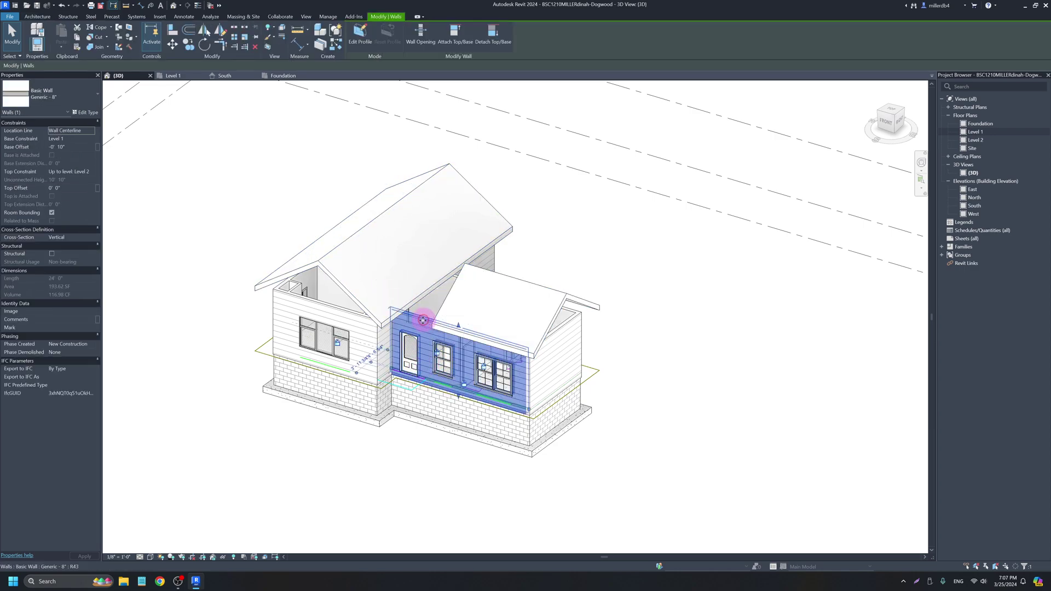
pyautogui.click(408, 363)
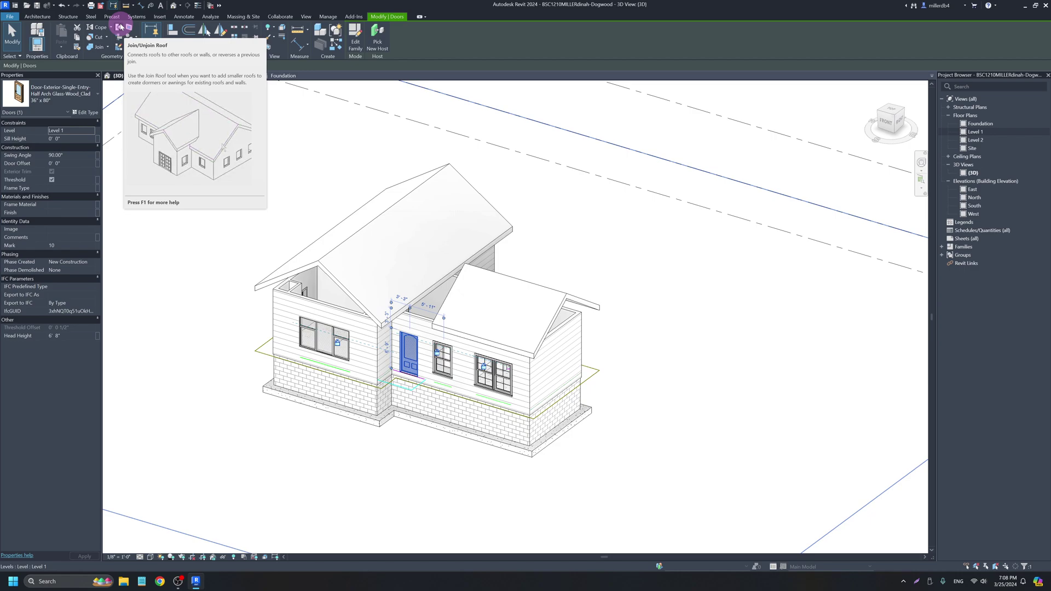
pyautogui.click(121, 29)
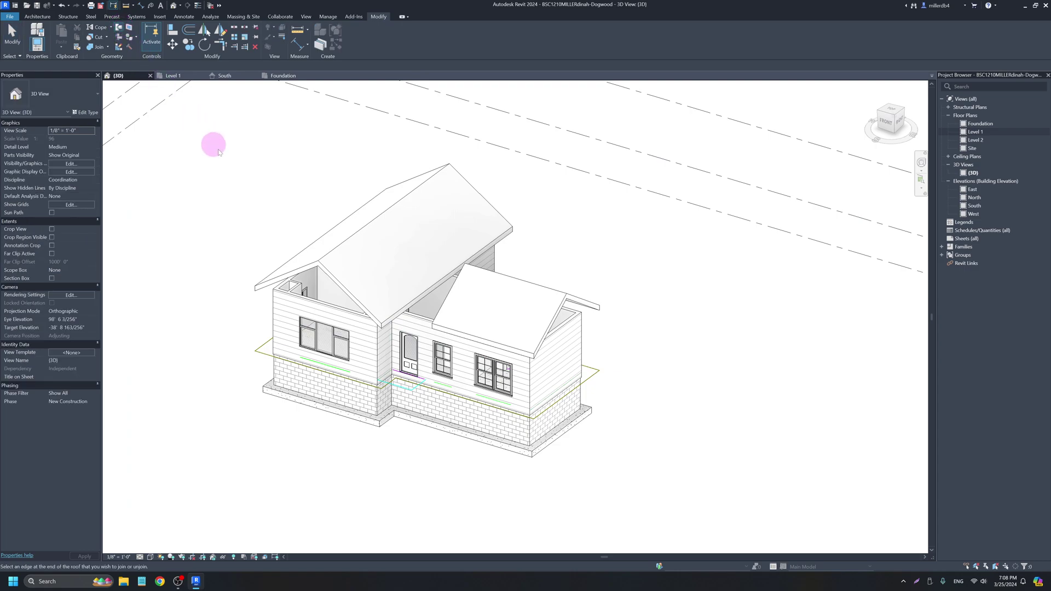
pyautogui.click(448, 300)
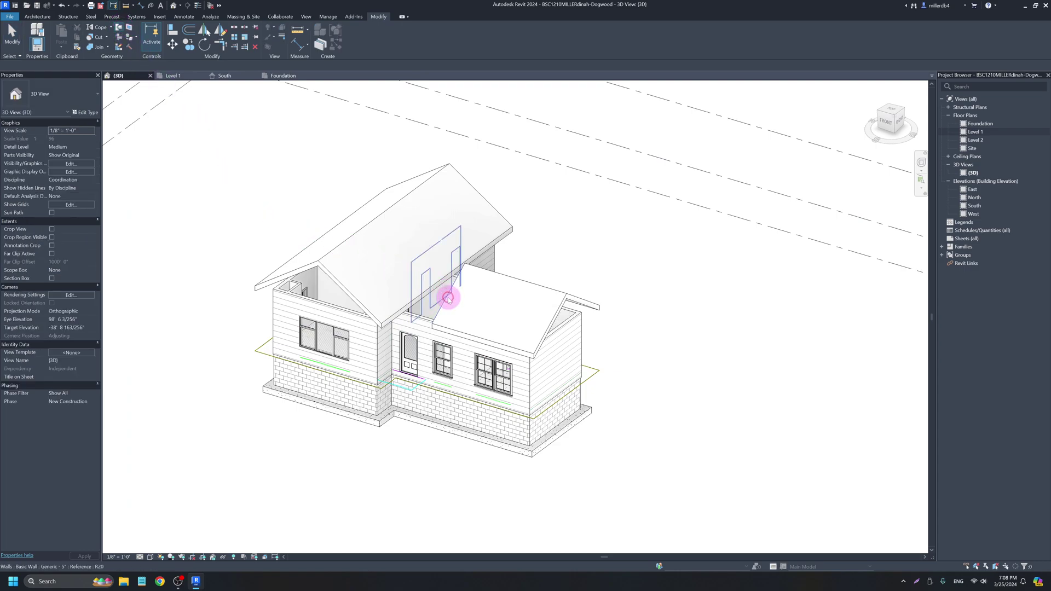
pyautogui.click(419, 297)
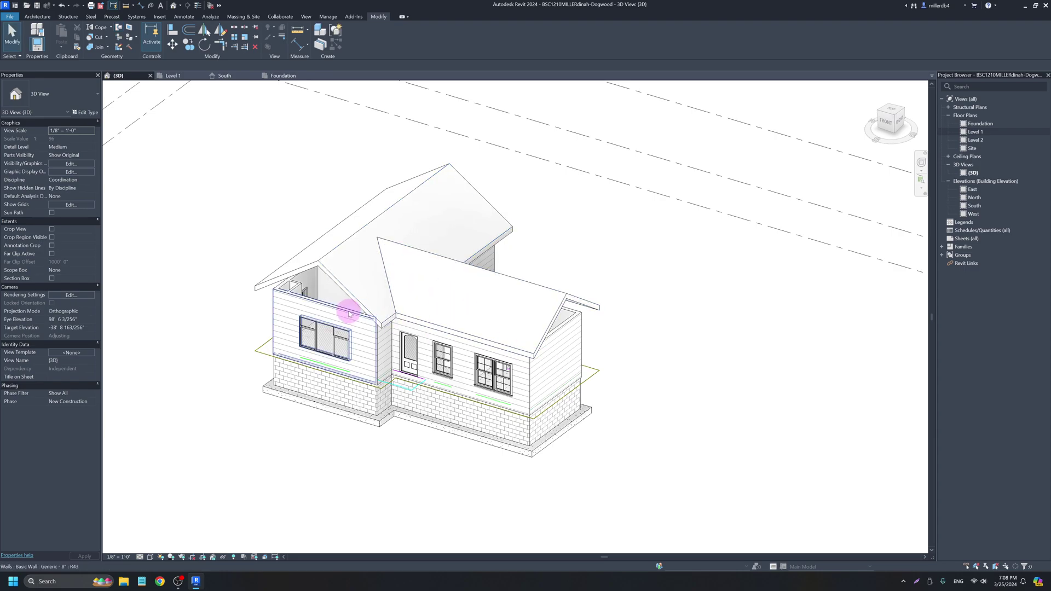
pyautogui.keyDown('shift'); pyautogui.moveTo(462, 321); pyautogui.dragTo(469, 277, button='middle'); pyautogui.keyUp('shift')
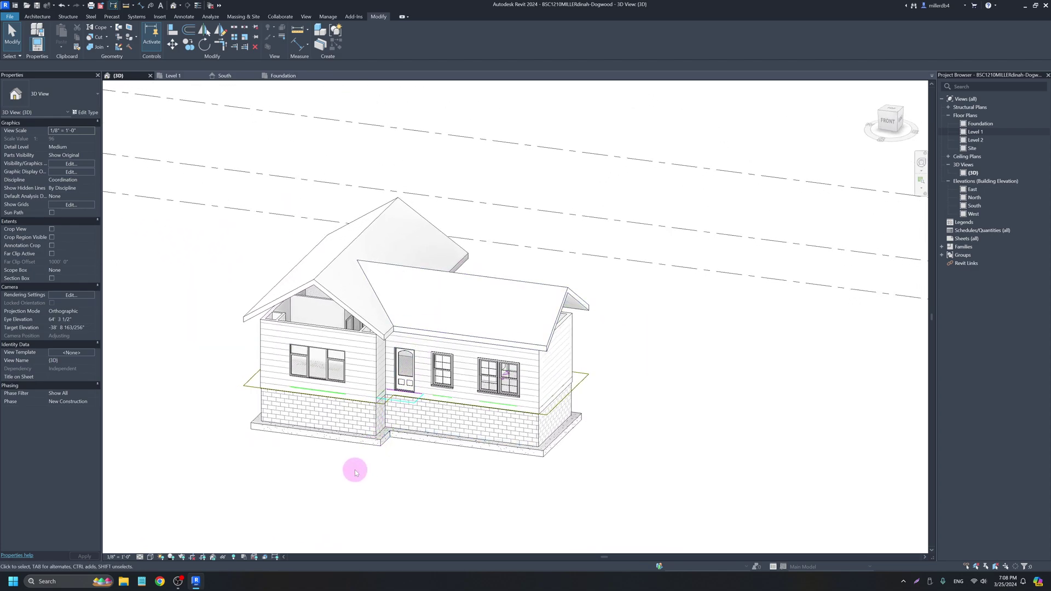
pyautogui.doubleClick(268, 319)
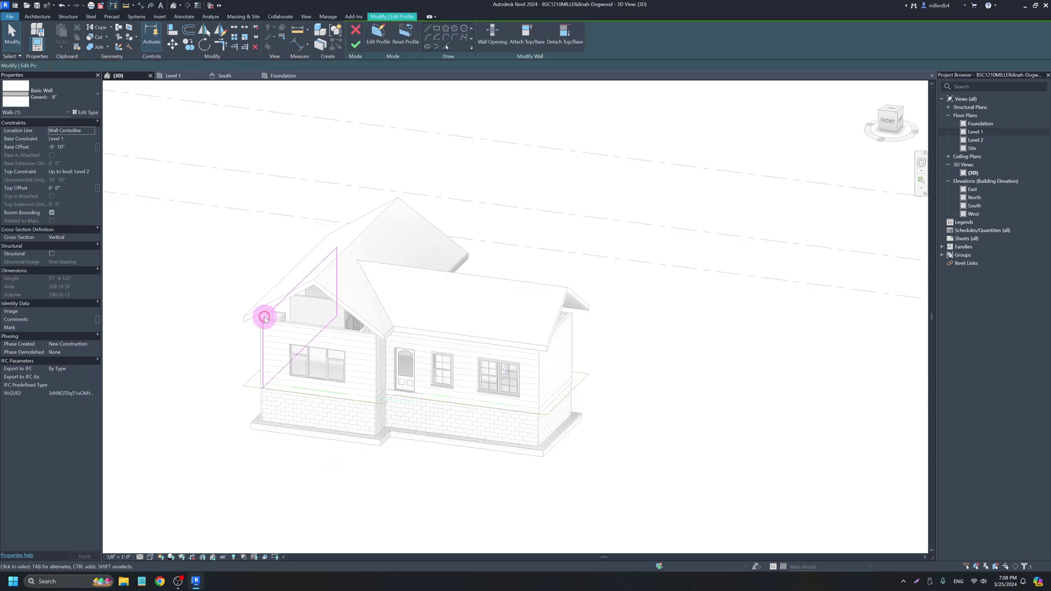
pyautogui.click(356, 31)
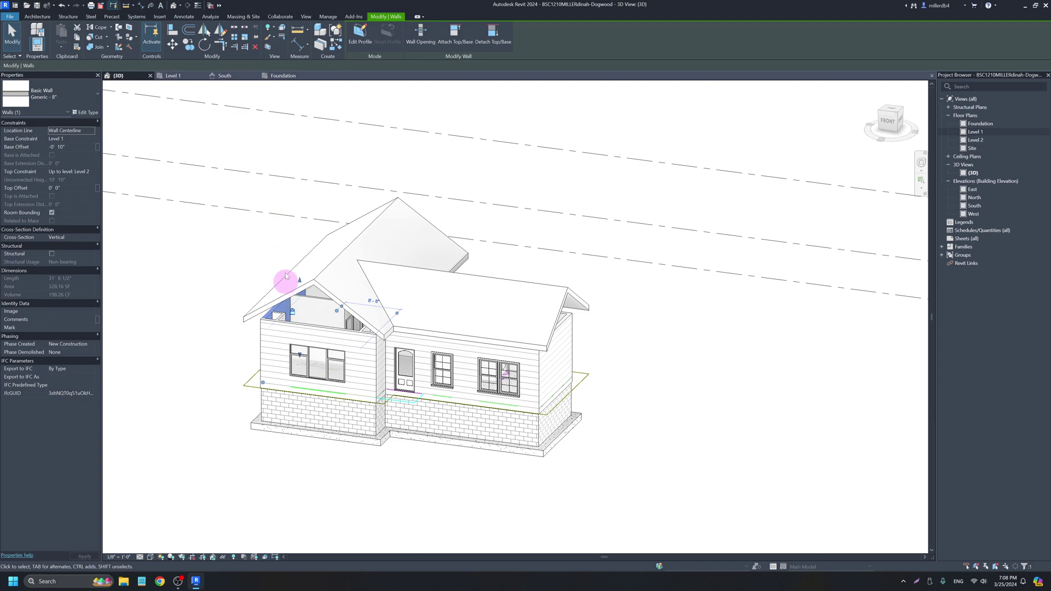
pyautogui.click(208, 348)
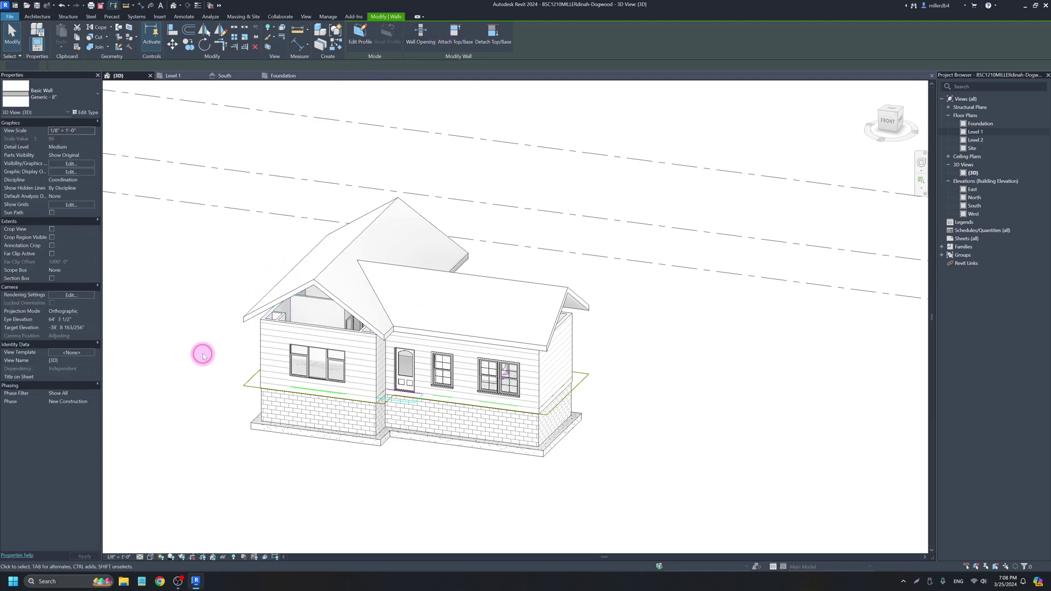
# - Attach the tops of the west wing's outer side wall and front gable wall to the west wing roof
pyautogui.click(269, 317)
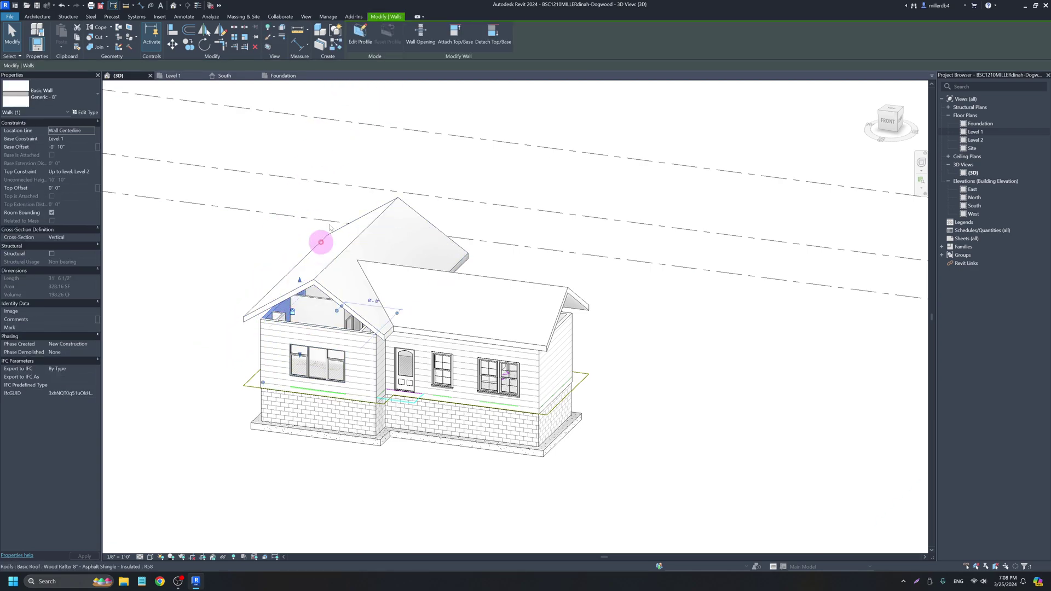
pyautogui.click(453, 34)
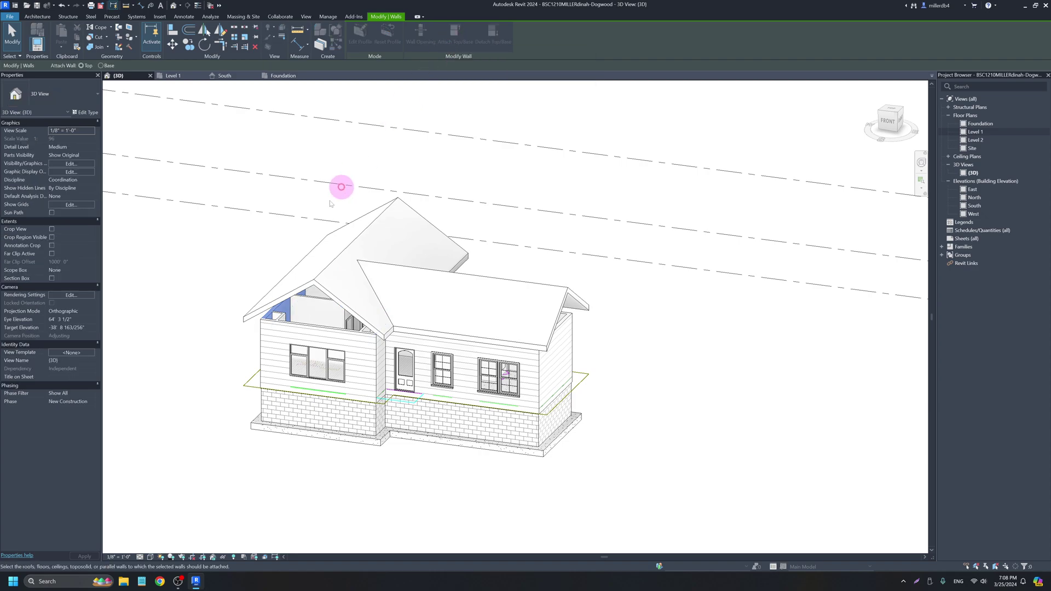
pyautogui.click(301, 293)
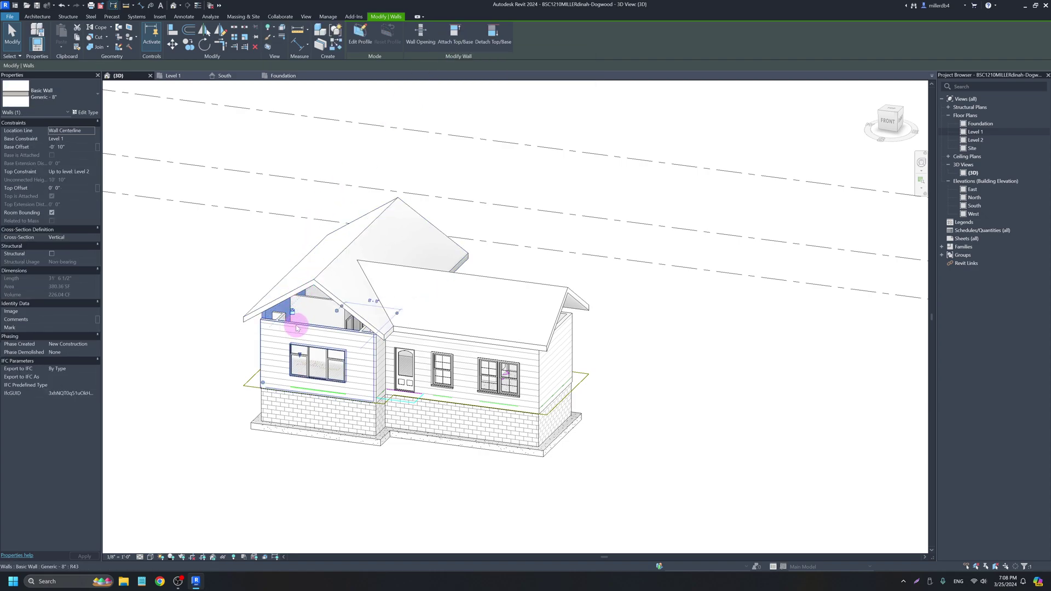
pyautogui.click(296, 327)
pyautogui.click(453, 34)
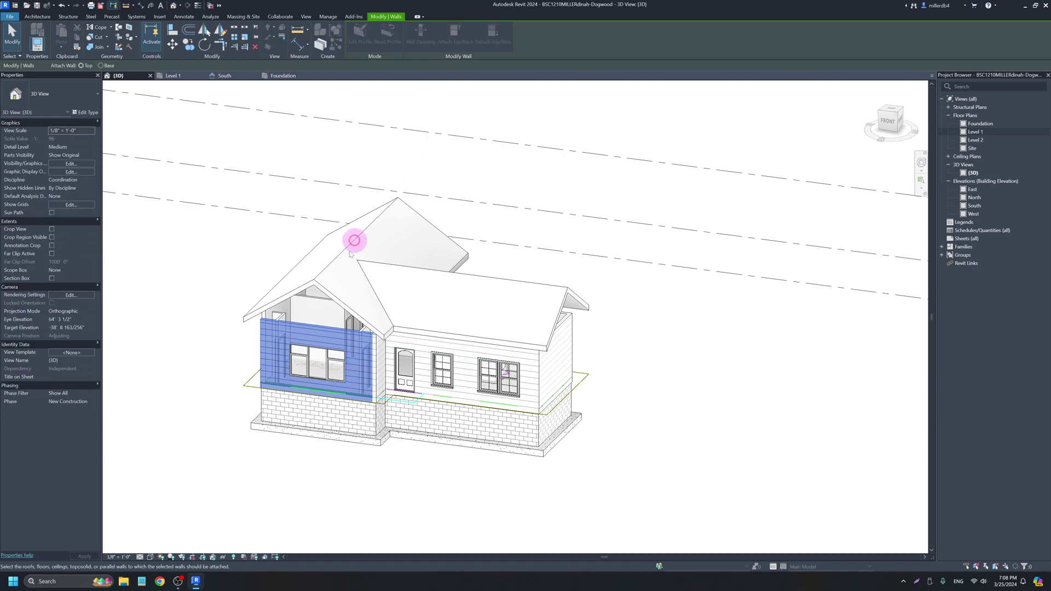
pyautogui.click(336, 302)
# - Attach the top of the short return wall beside the front door to the west wing roof
pyautogui.keyDown('shift'); pyautogui.moveTo(389, 386); pyautogui.dragTo(375, 342, button='middle'); pyautogui.keyUp('shift')
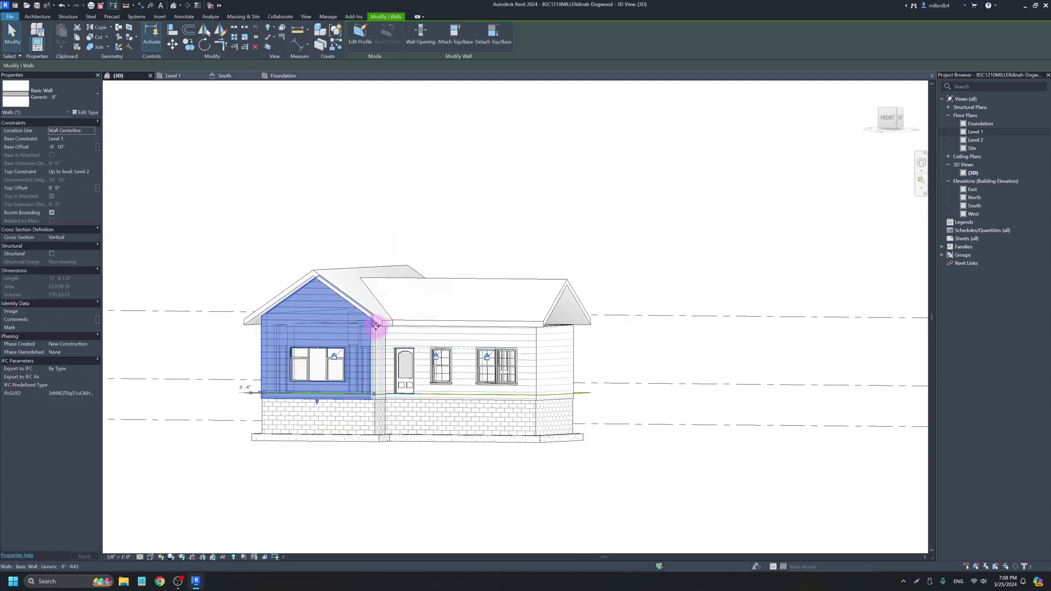
pyautogui.click(379, 327)
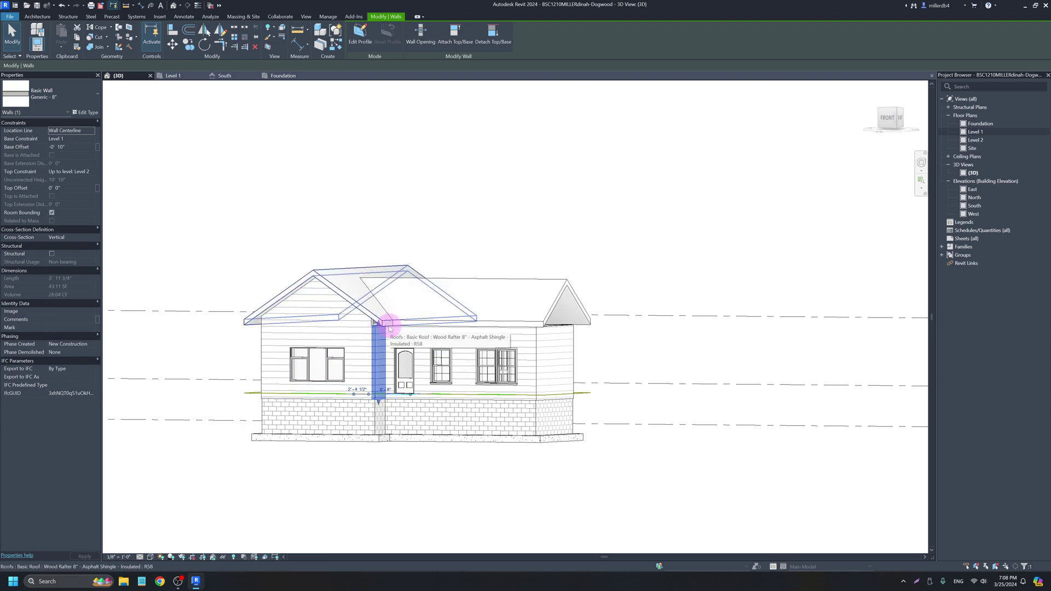
pyautogui.click(457, 38)
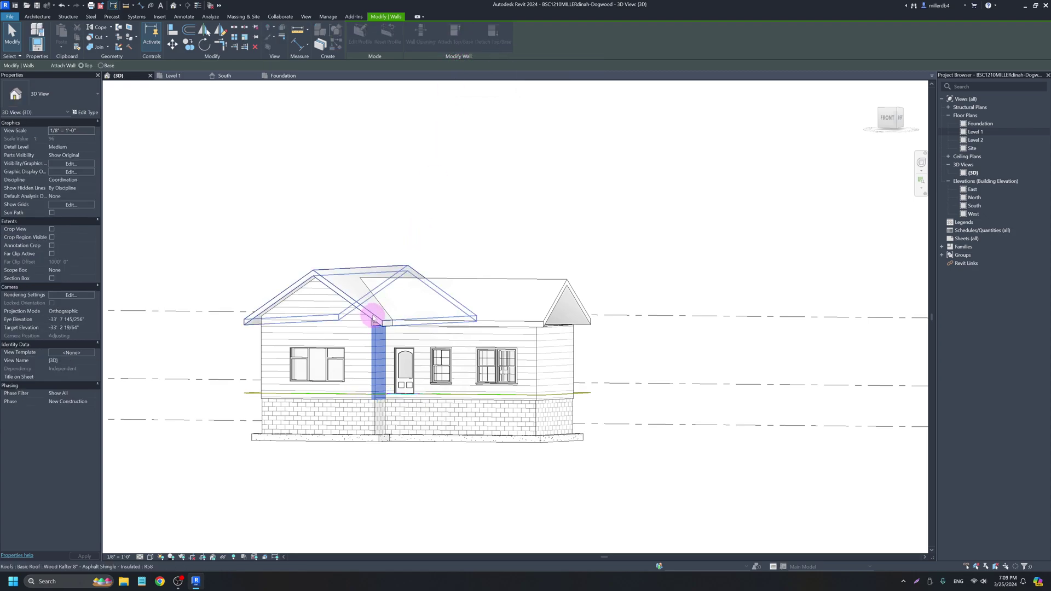
pyautogui.click(364, 300)
# - Attach the tops of the east wing's front wall and gable end wall to the east wing roof
pyautogui.keyDown('shift'); pyautogui.moveTo(500, 363); pyautogui.dragTo(382, 353, button='middle'); pyautogui.keyUp('shift')
pyautogui.click(382, 329)
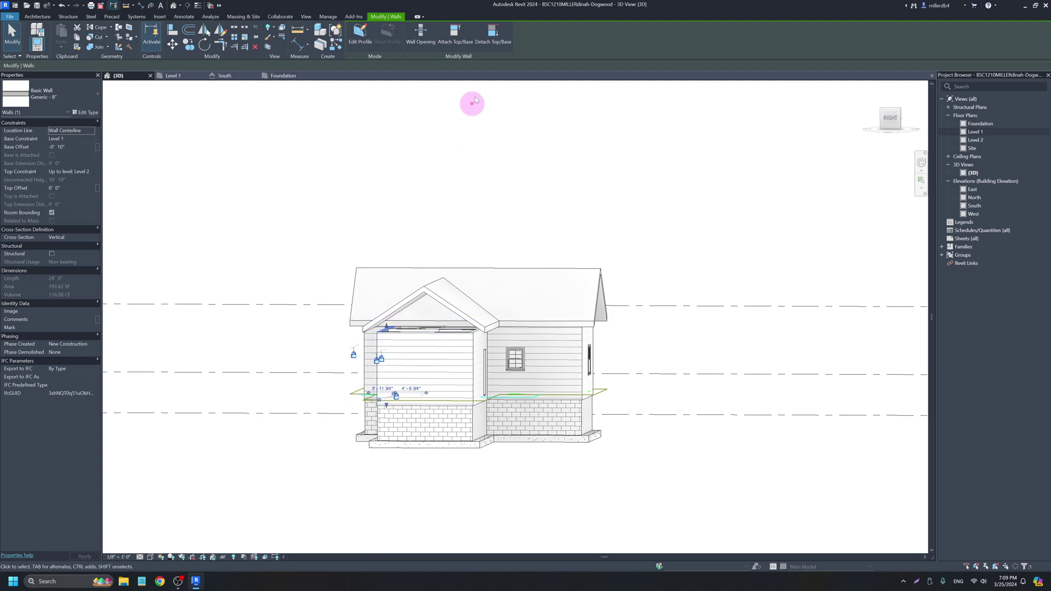
pyautogui.click(458, 37)
pyautogui.click(415, 296)
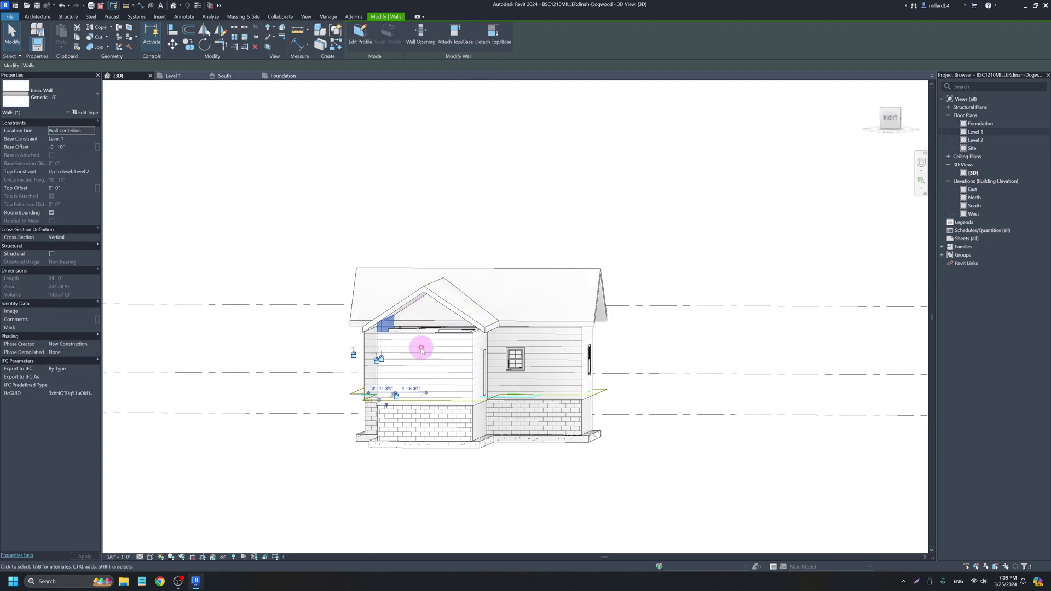
pyautogui.click(411, 334)
pyautogui.click(457, 36)
pyautogui.click(435, 294)
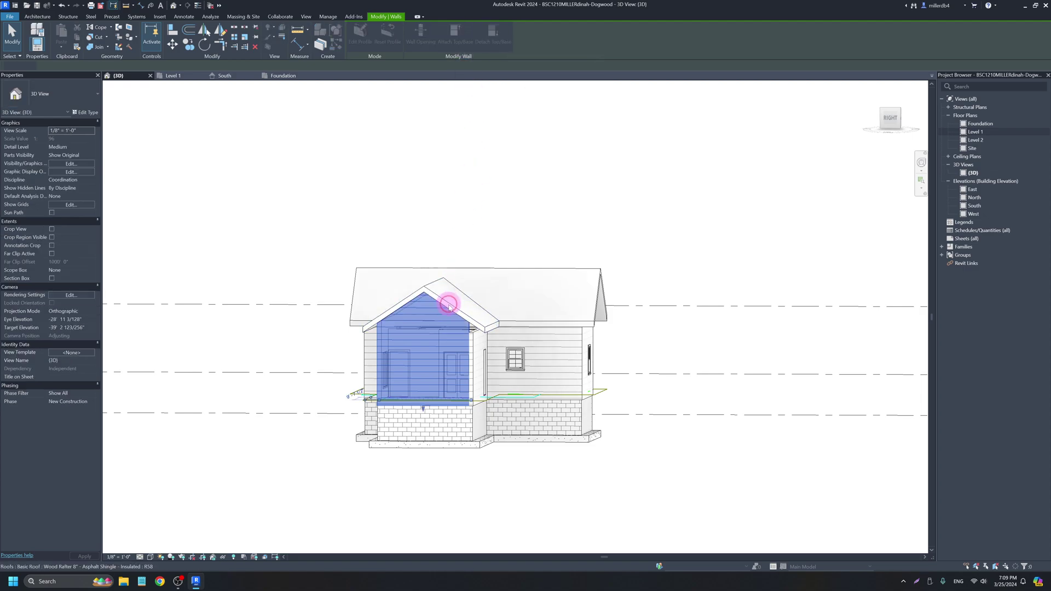
# - Attach the top of the east wing's back wall to the east wing roof
pyautogui.click(475, 336)
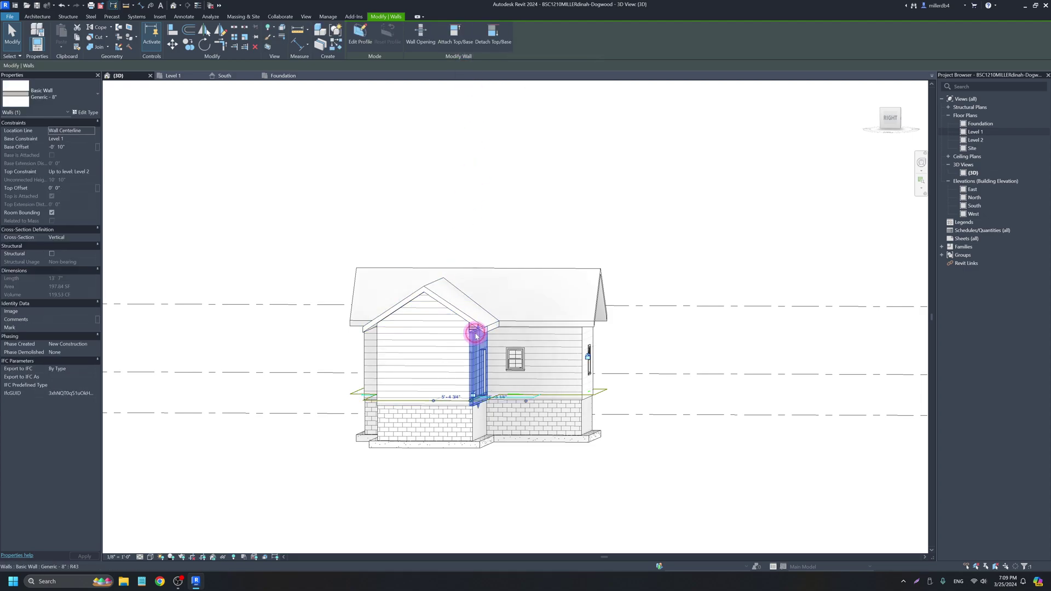
pyautogui.click(454, 35)
pyautogui.click(445, 301)
# - Attach the top of the west wing's return wall beside the back door to the west wing roof
pyautogui.keyDown('shift'); pyautogui.moveTo(497, 364); pyautogui.dragTo(509, 333, button='middle'); pyautogui.keyUp('shift')
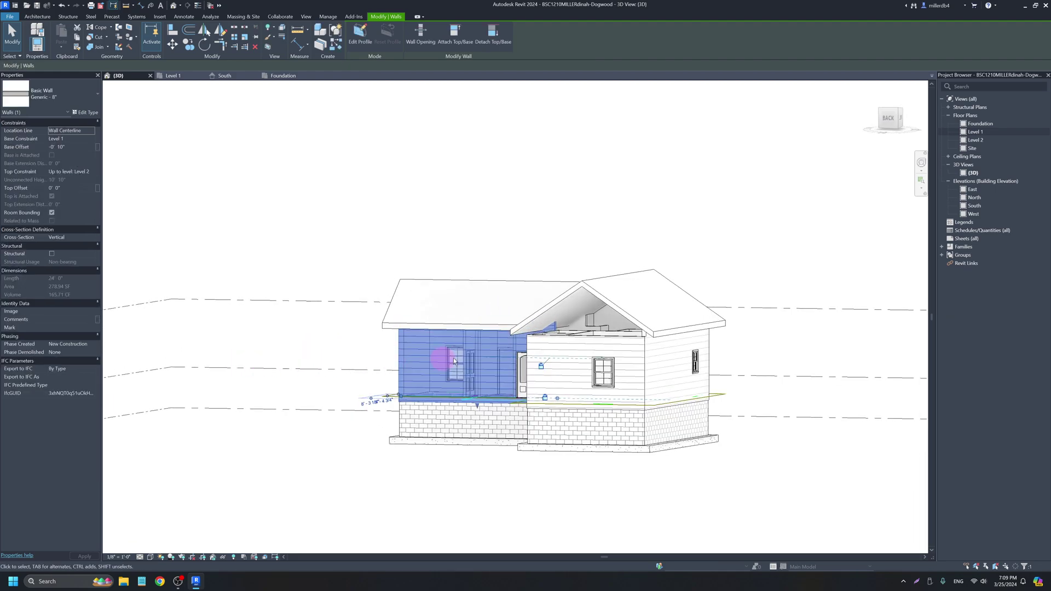
pyautogui.click(535, 336)
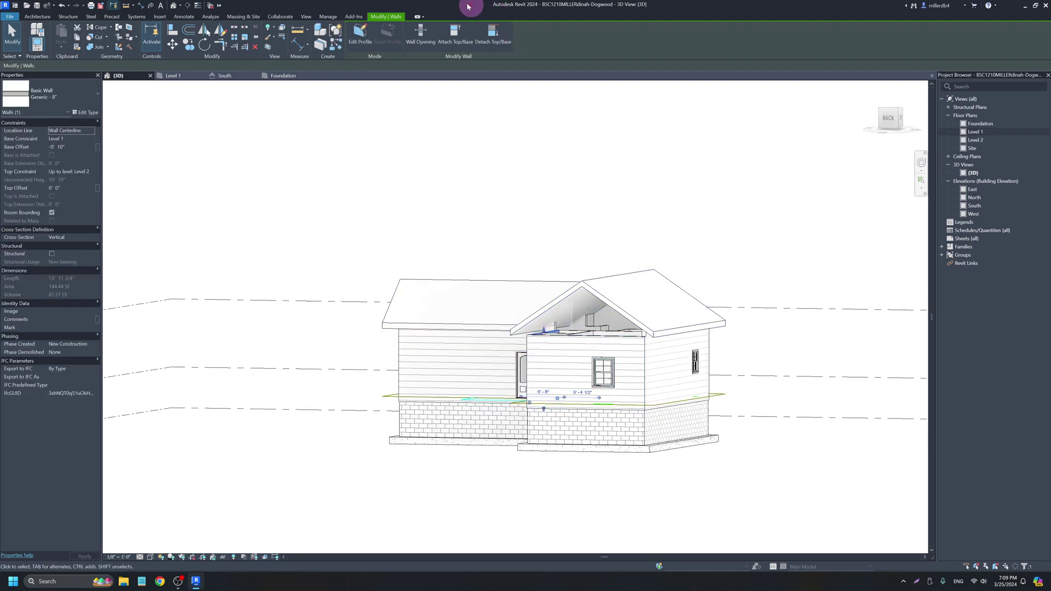
pyautogui.click(454, 34)
pyautogui.click(554, 328)
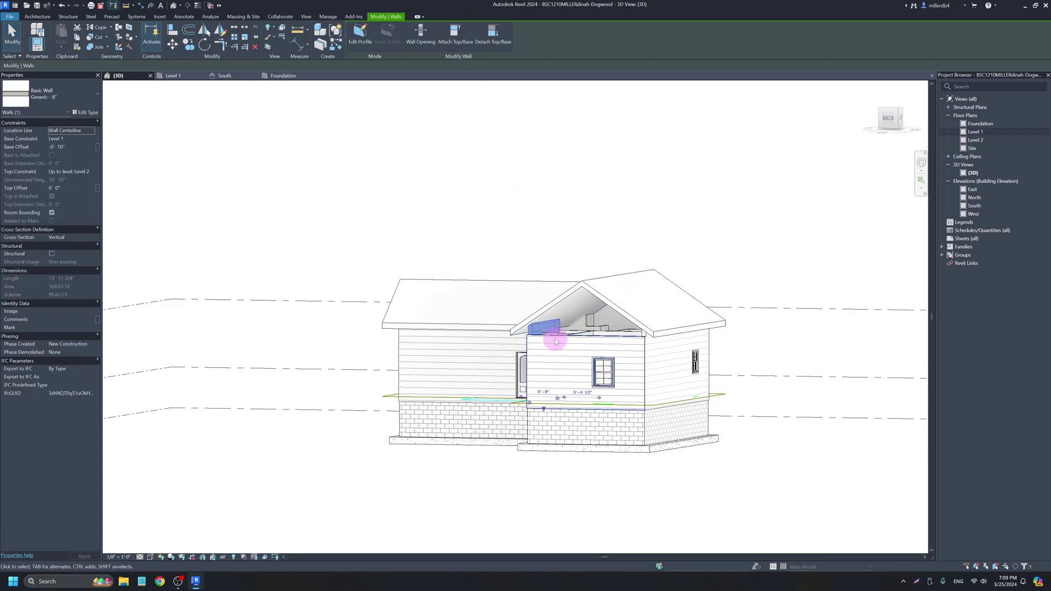
# - Attach the top of the west wing's back gable wall, the one with the single window, to the west wing roof
pyautogui.click(454, 34)
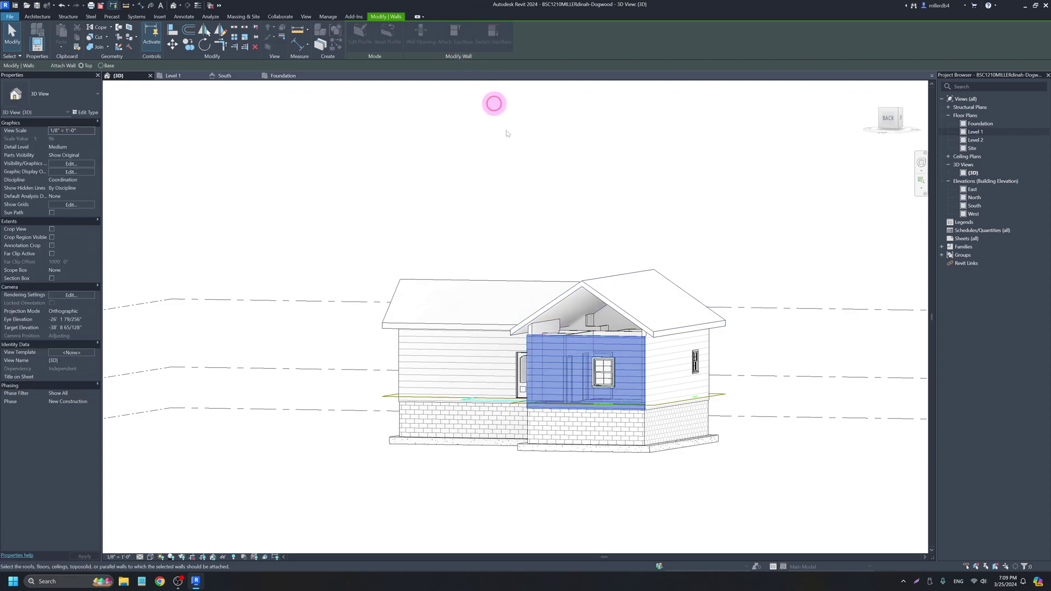
pyautogui.click(587, 293)
pyautogui.click(396, 438)
# - Inspect the roofs and attached walls in the 3D view and in the North and South elevations
pyautogui.keyDown('shift'); pyautogui.moveTo(396, 438); pyautogui.dragTo(668, 304, button='middle'); pyautogui.keyUp('shift')
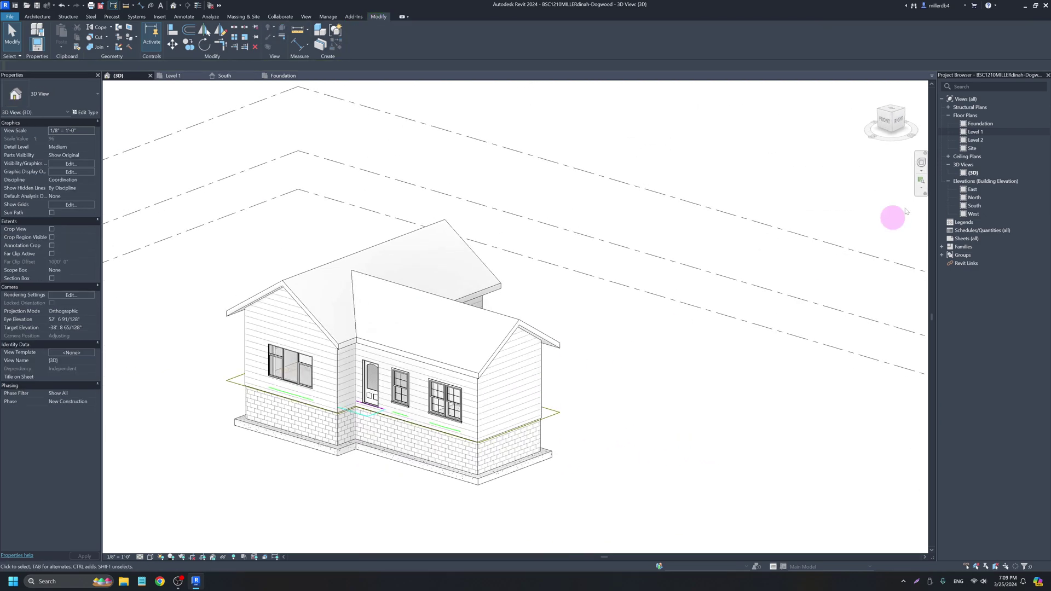
pyautogui.click(974, 197)
pyautogui.doubleClick(974, 197)
pyautogui.click(978, 205)
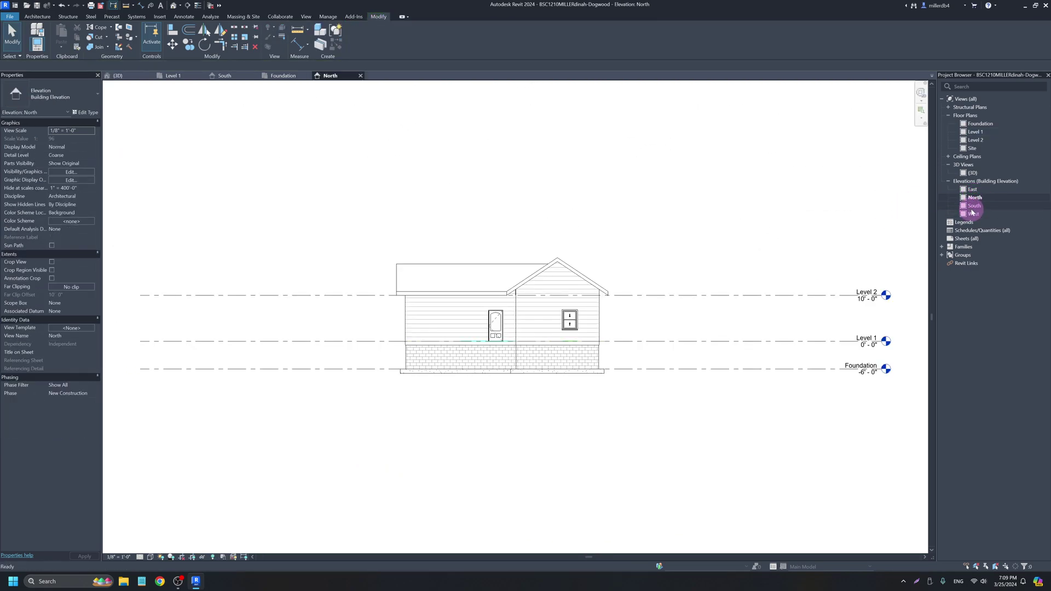
pyautogui.doubleClick(976, 207)
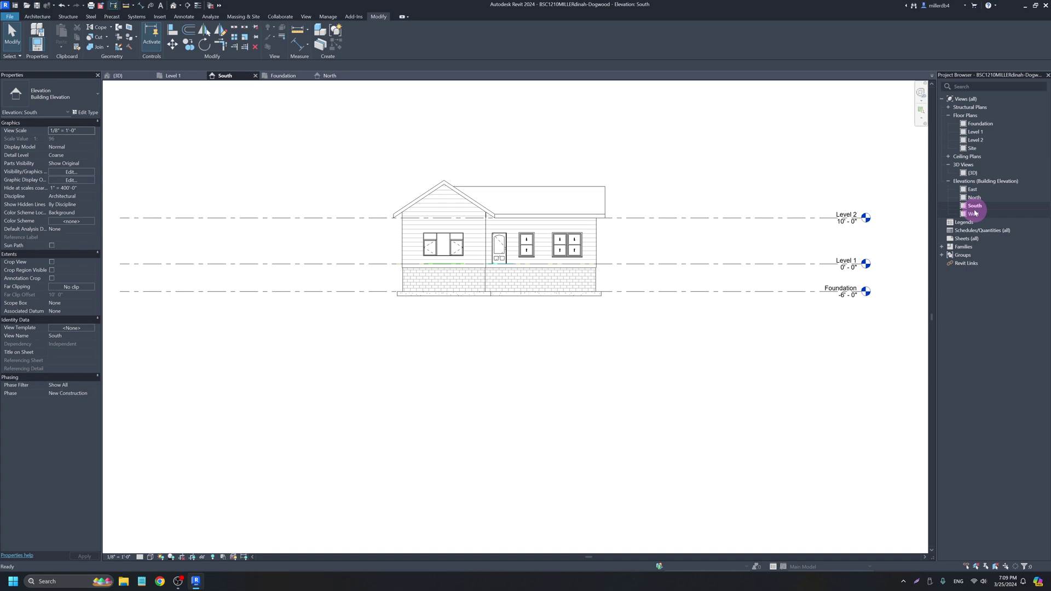
pyautogui.scroll(2, 685, 251)
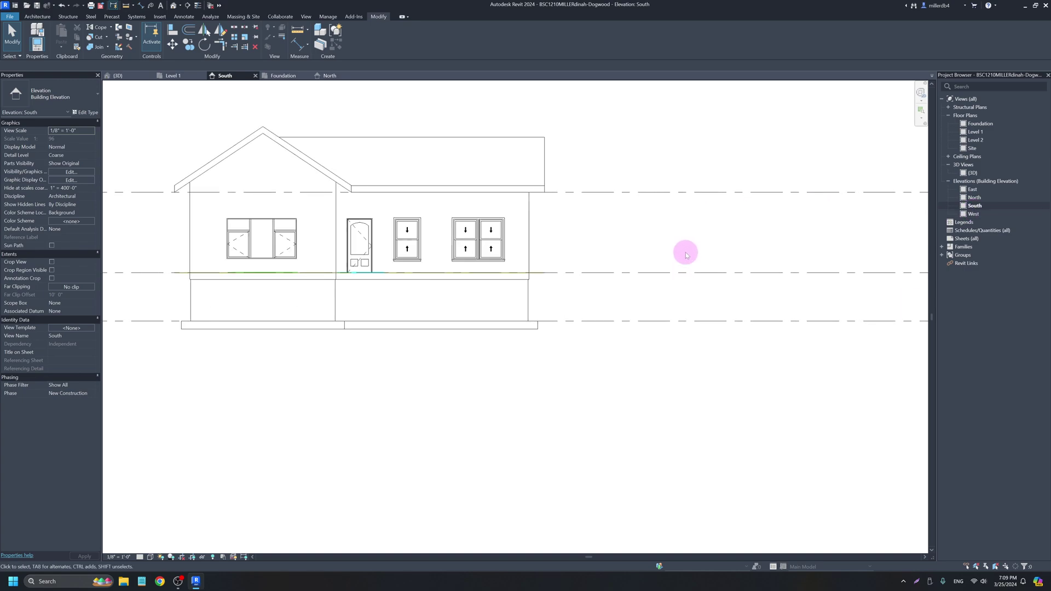
pyautogui.scroll(-3, 670, 290)
pyautogui.moveTo(665, 298); pyautogui.dragTo(556, 377, button='middle')
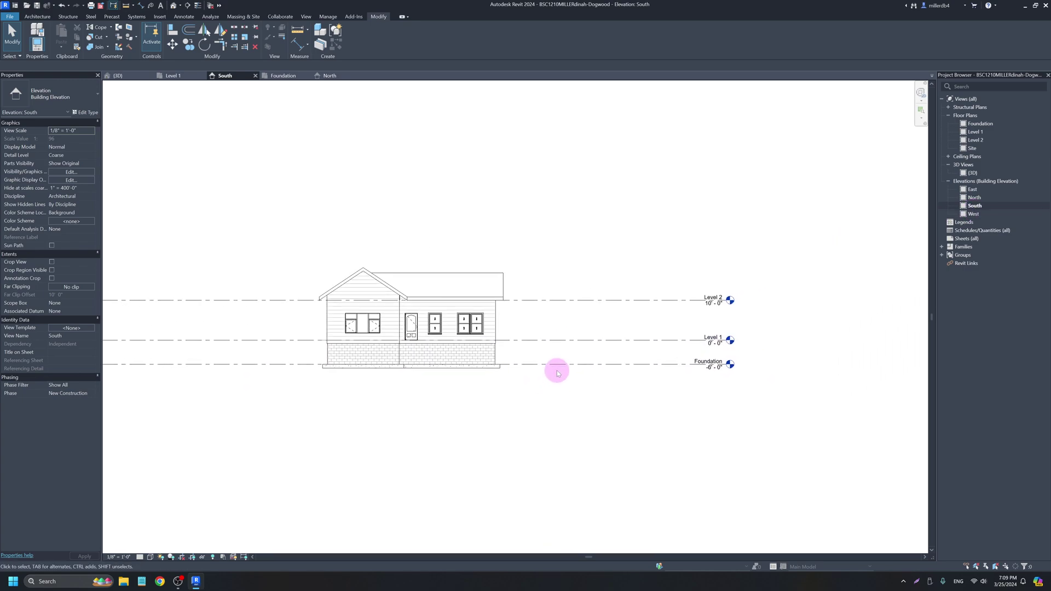